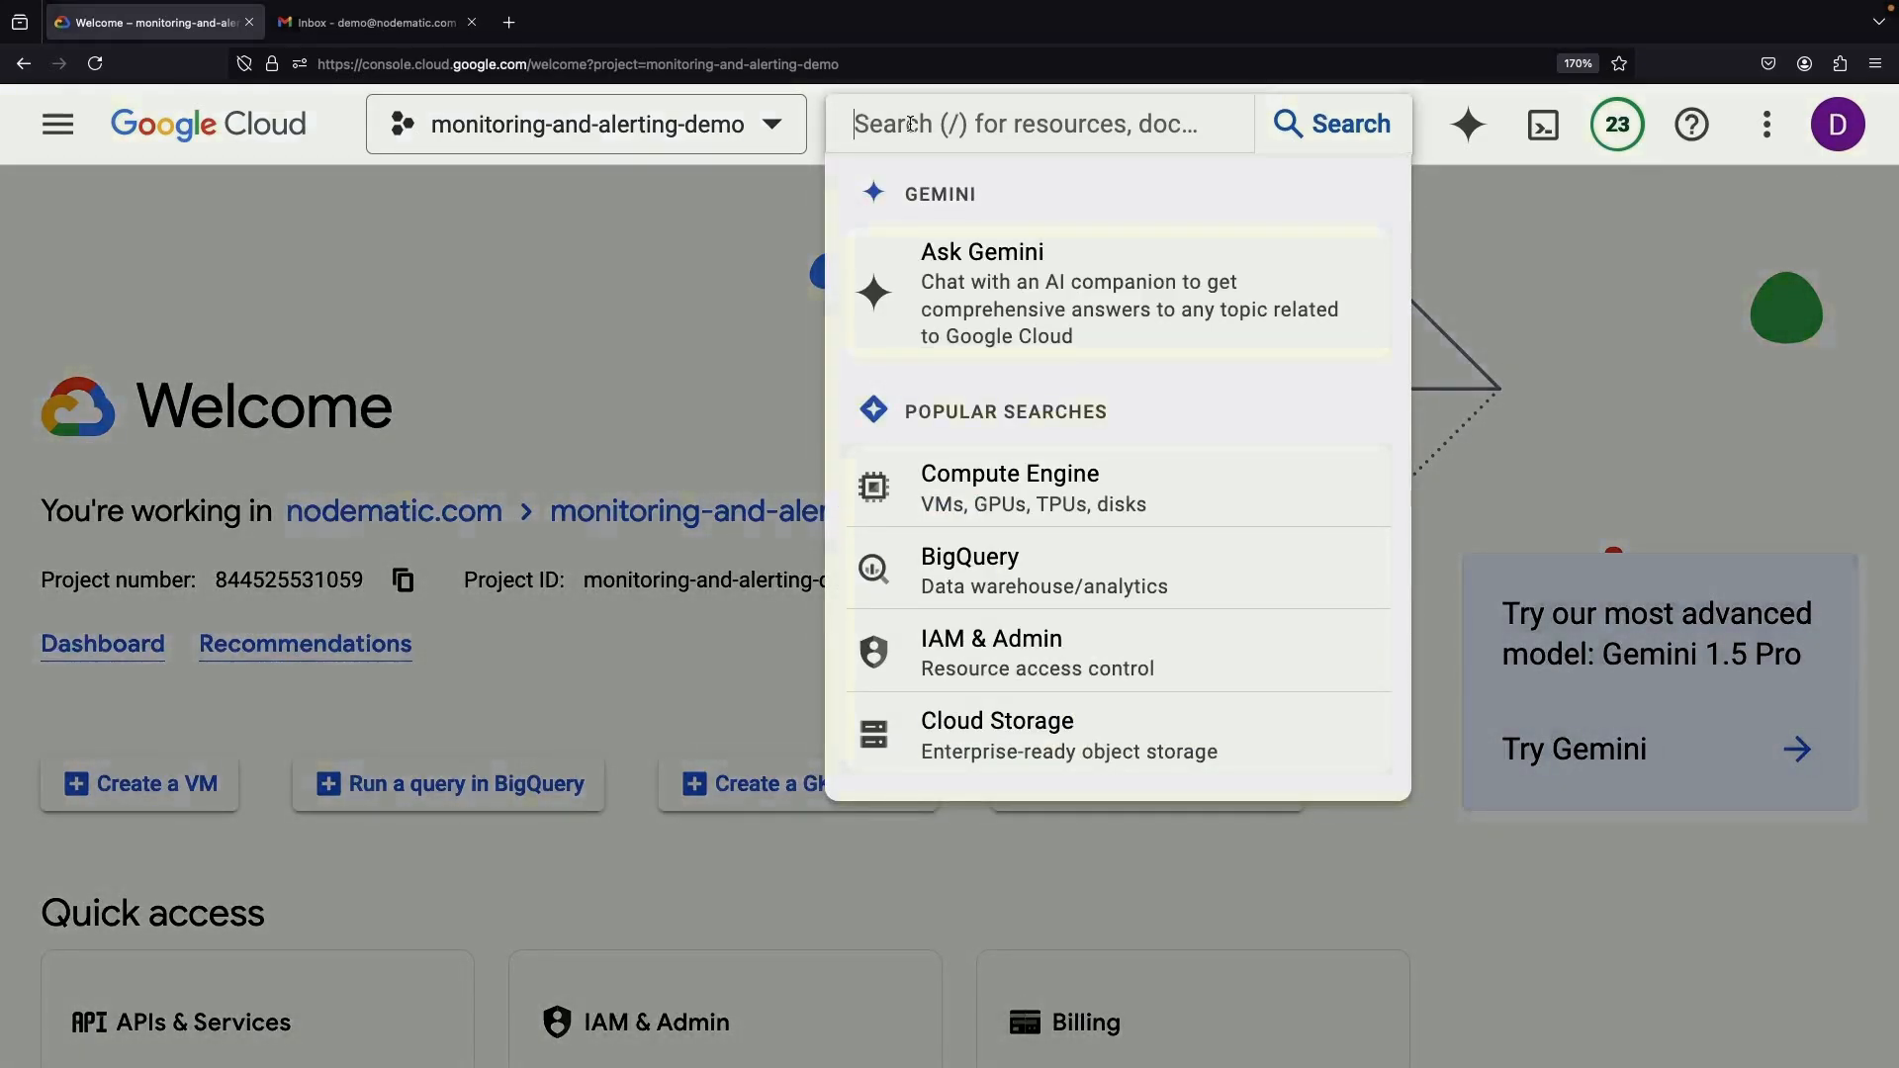
Open Compute Engine from Popular searches in the monitoring-and-alerting-demo project
left_click(991, 487)
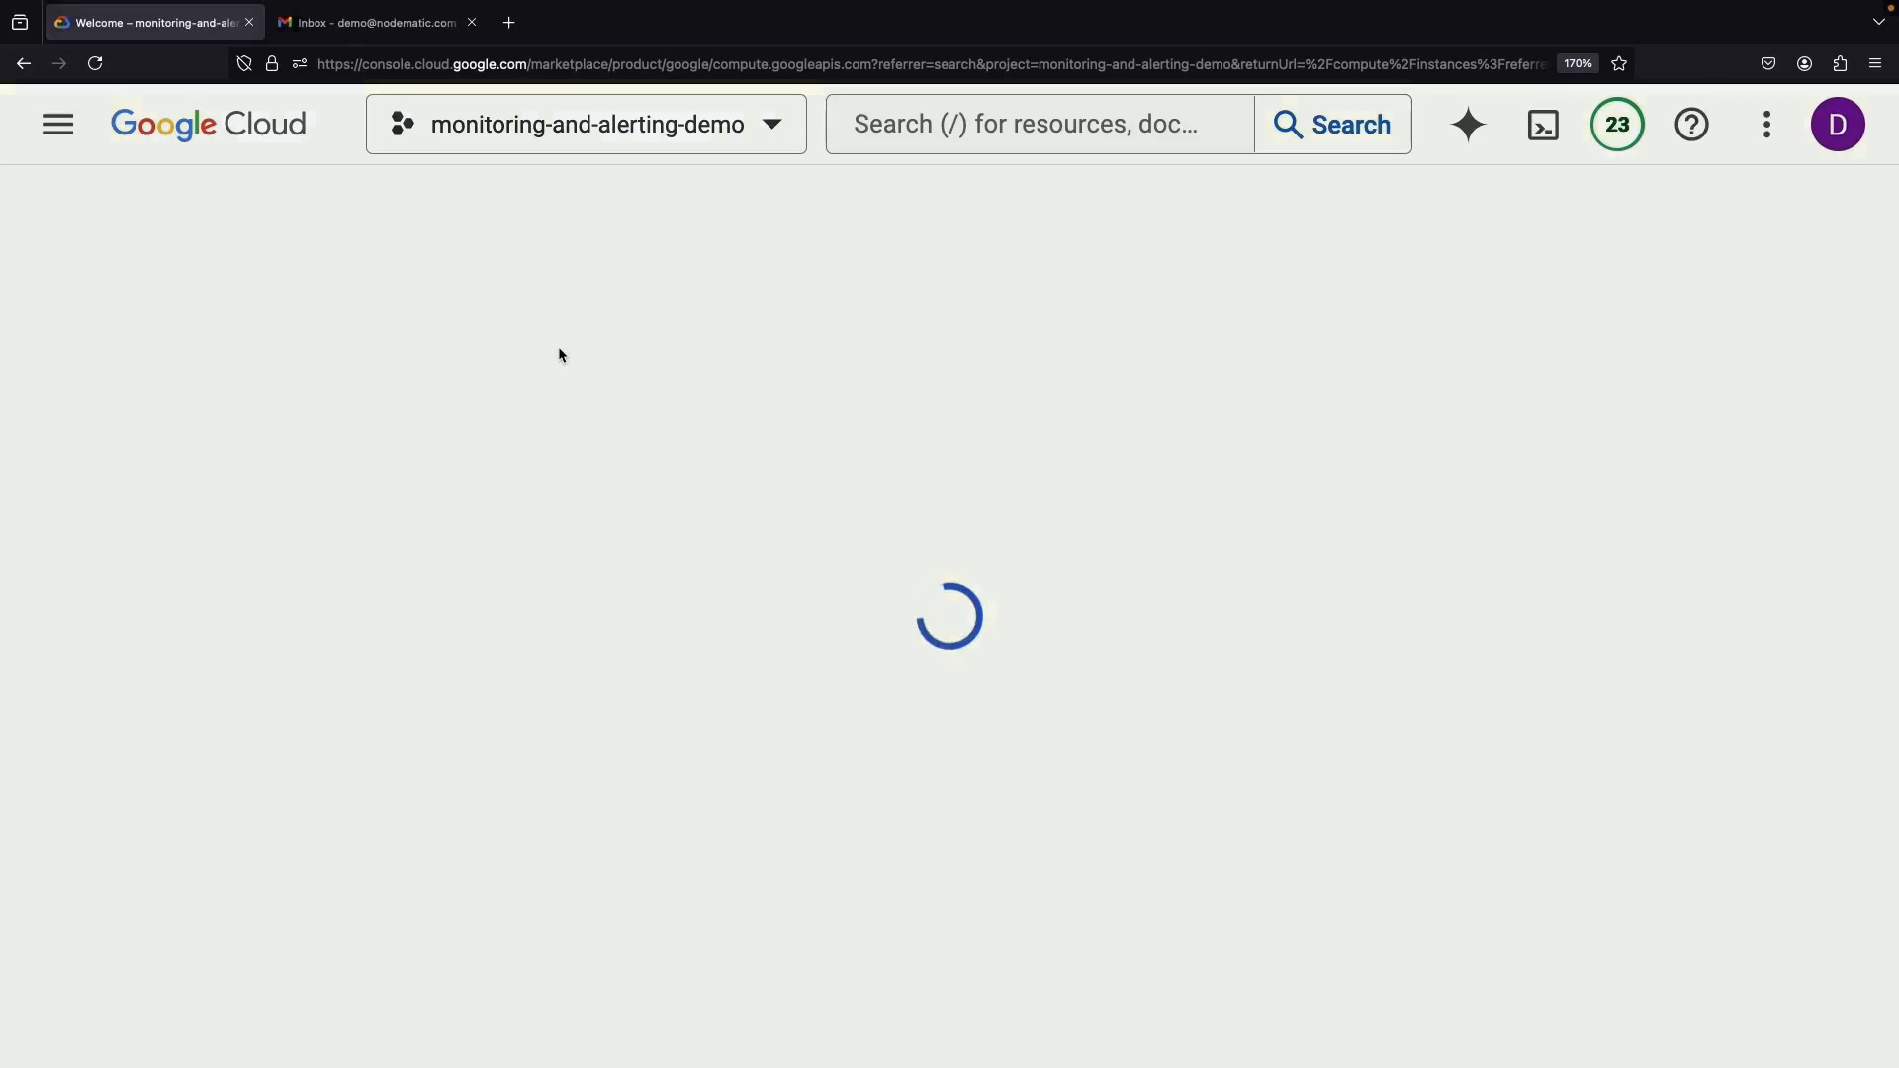
Enable the Compute Engine API from its product details page
left_click(386, 554)
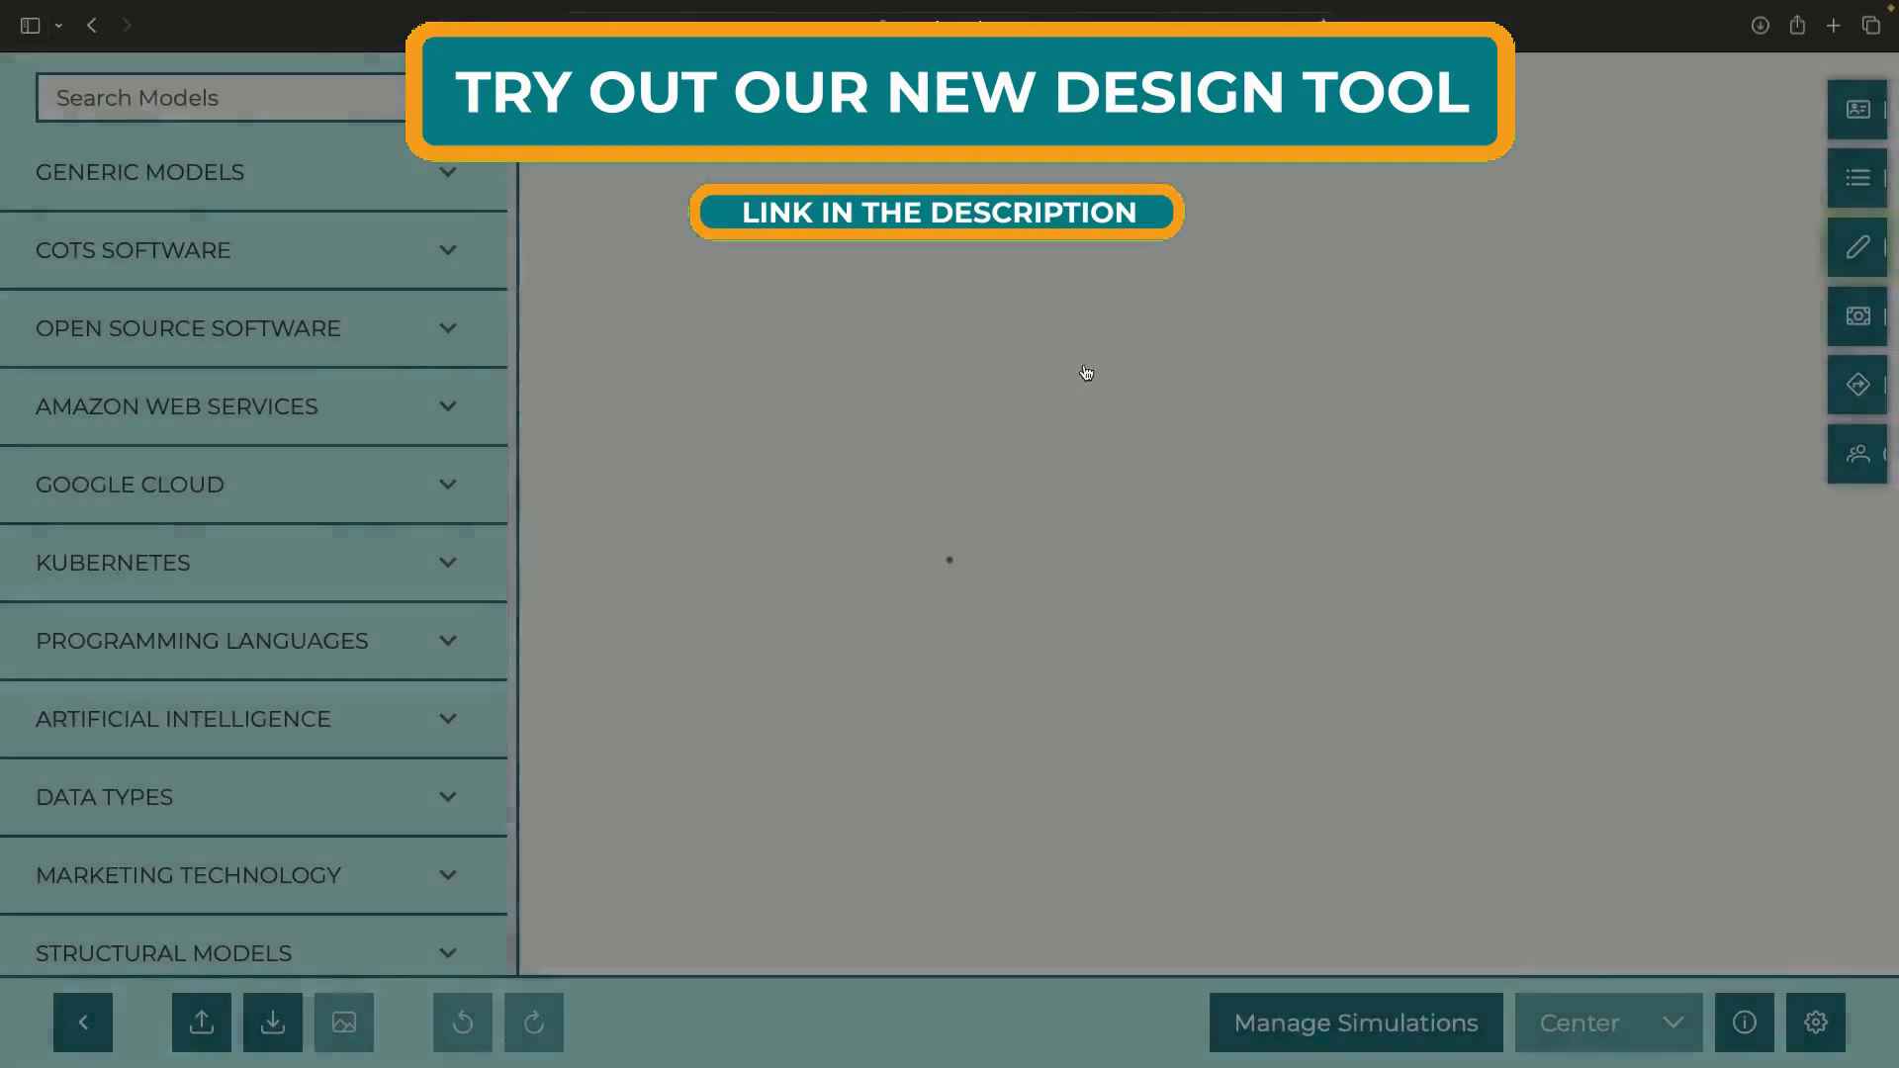
Add a Cloud Monitoring node with an auto-generated description
type("monitorin")
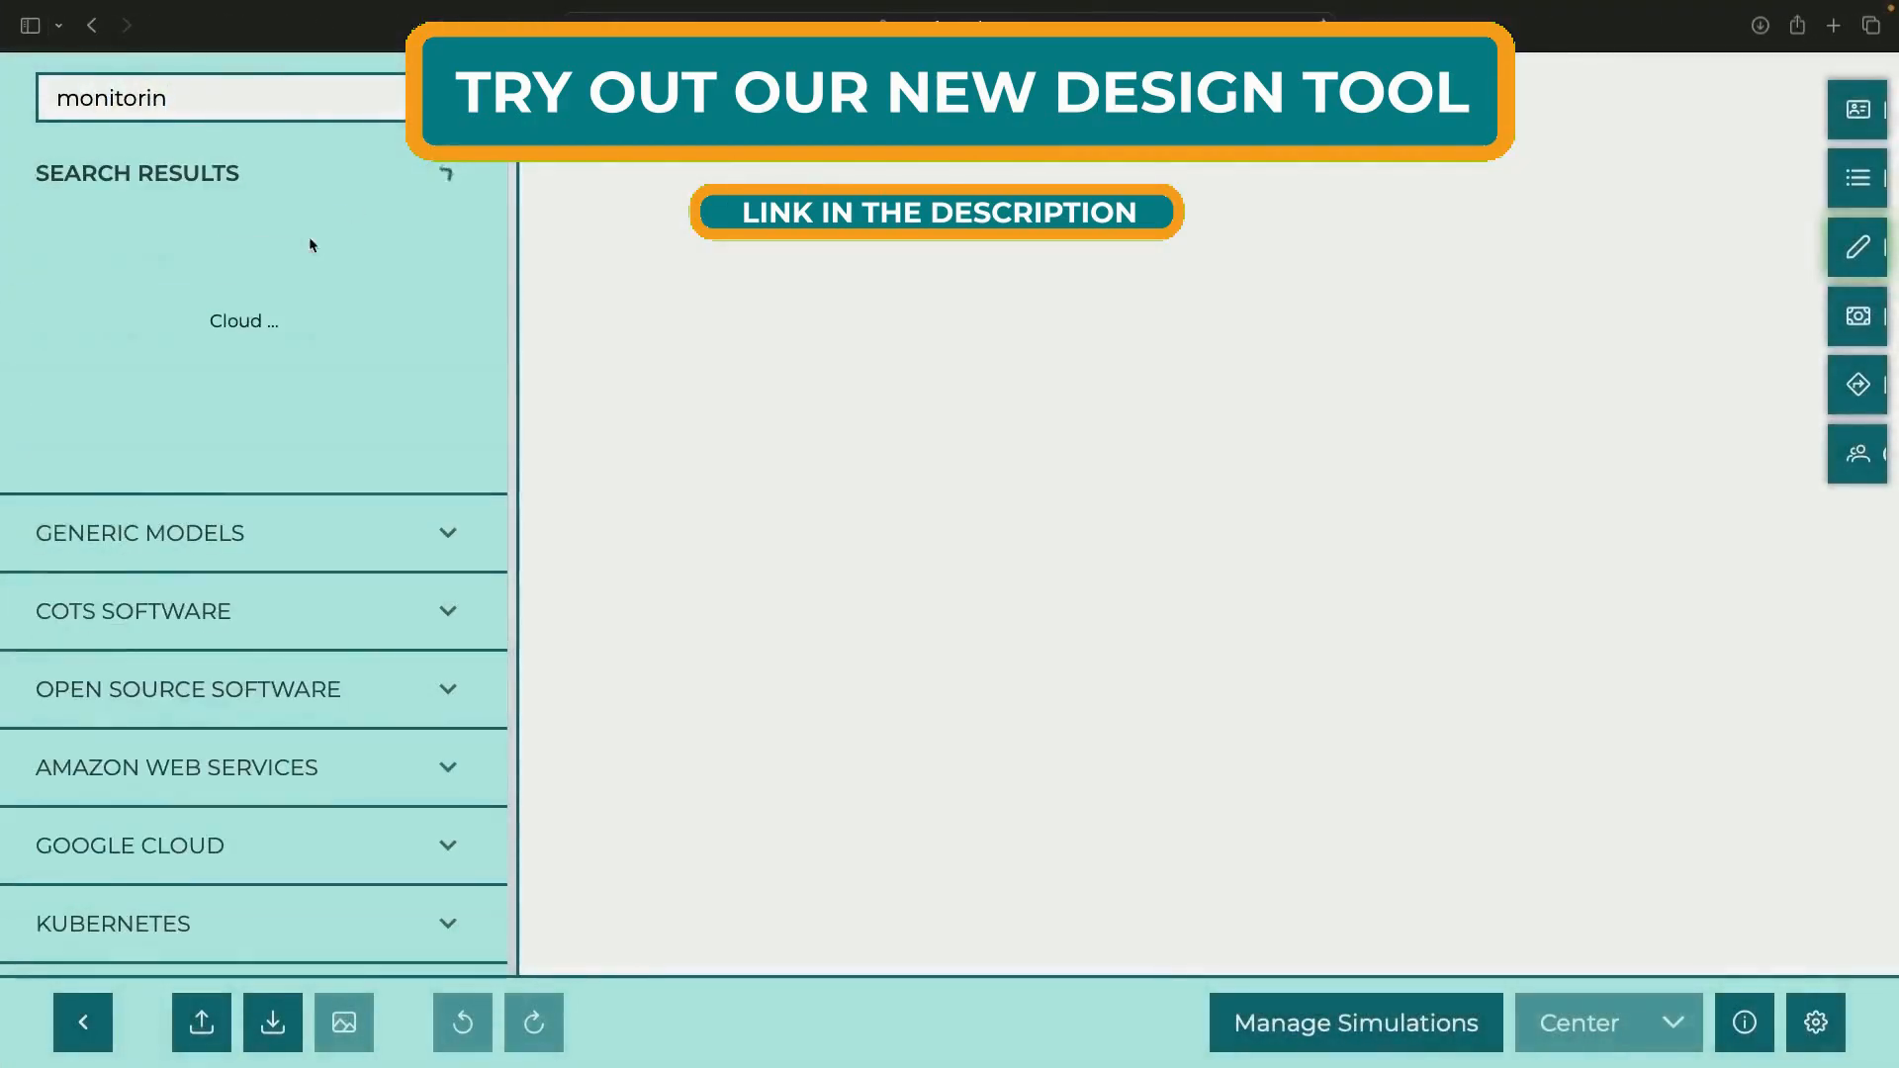
left_click_drag(254, 262, 1148, 341)
right_click(1094, 314)
left_click(1170, 339)
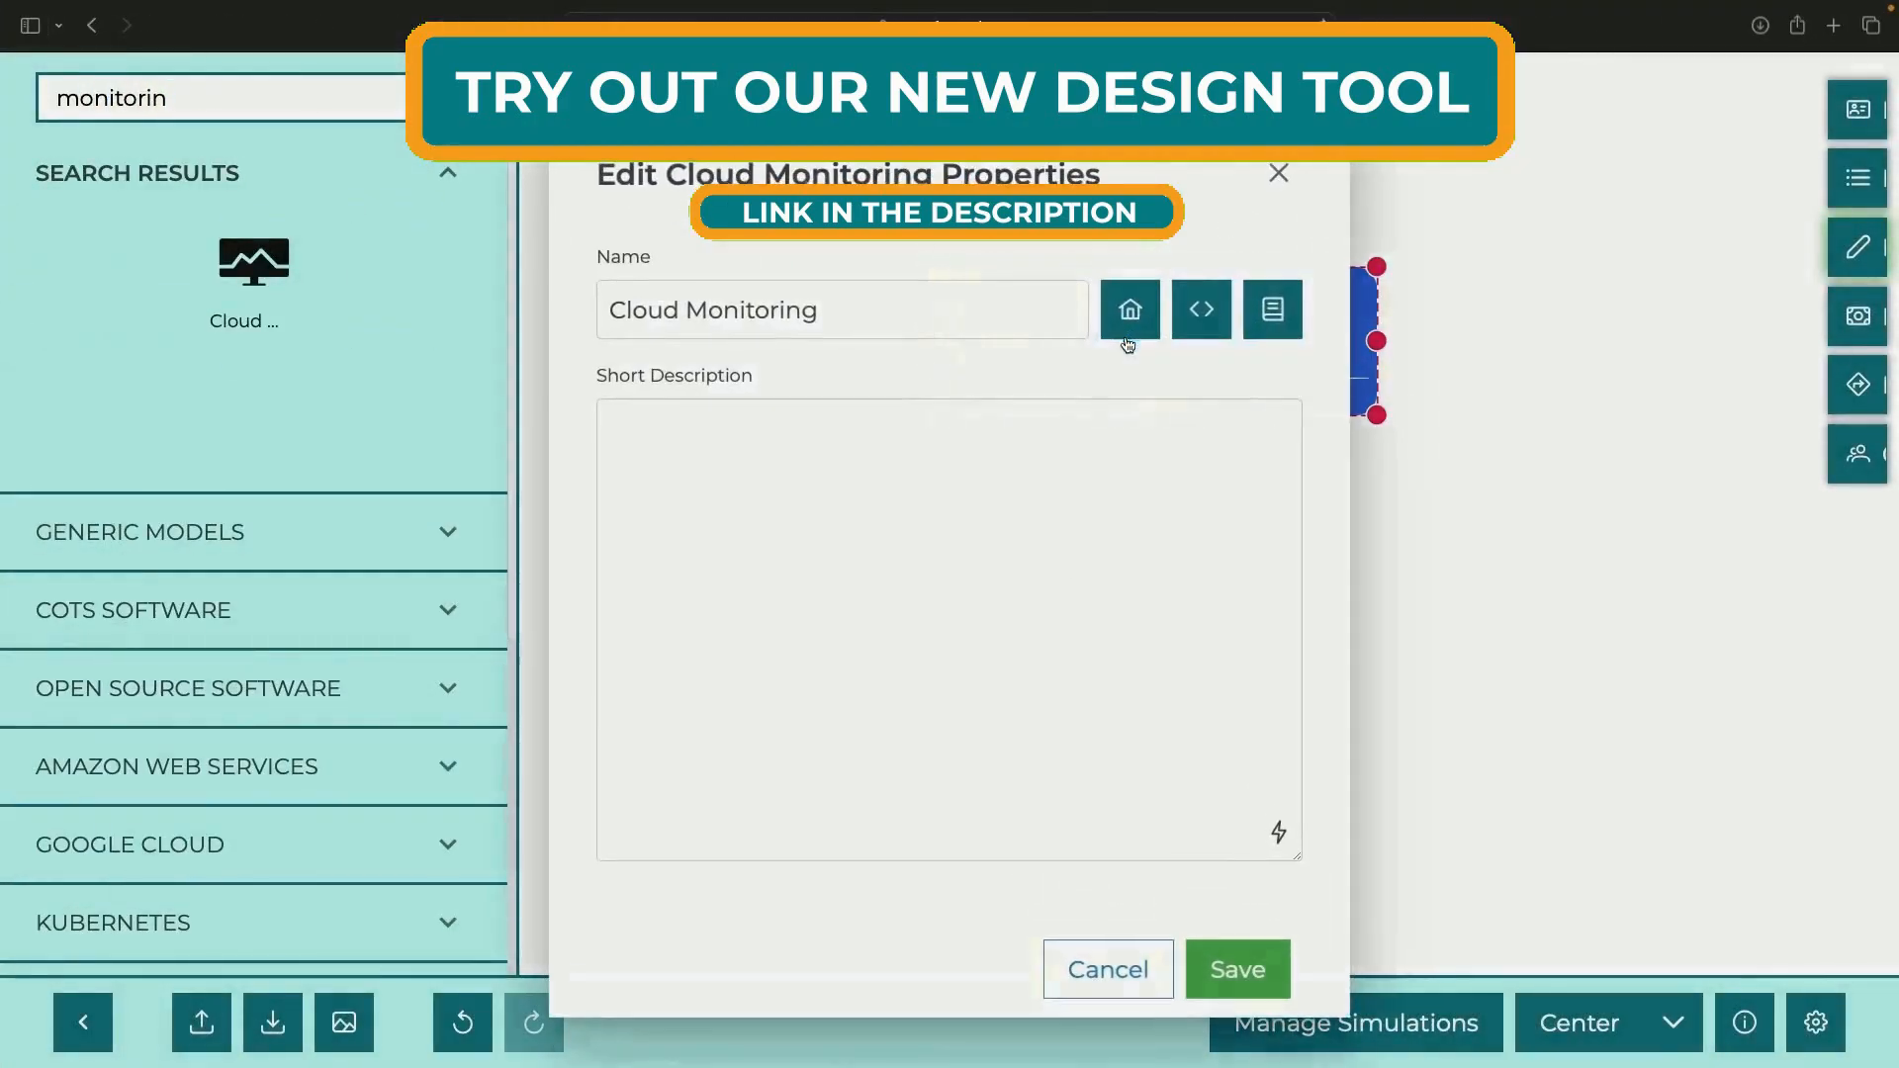
left_click(1278, 832)
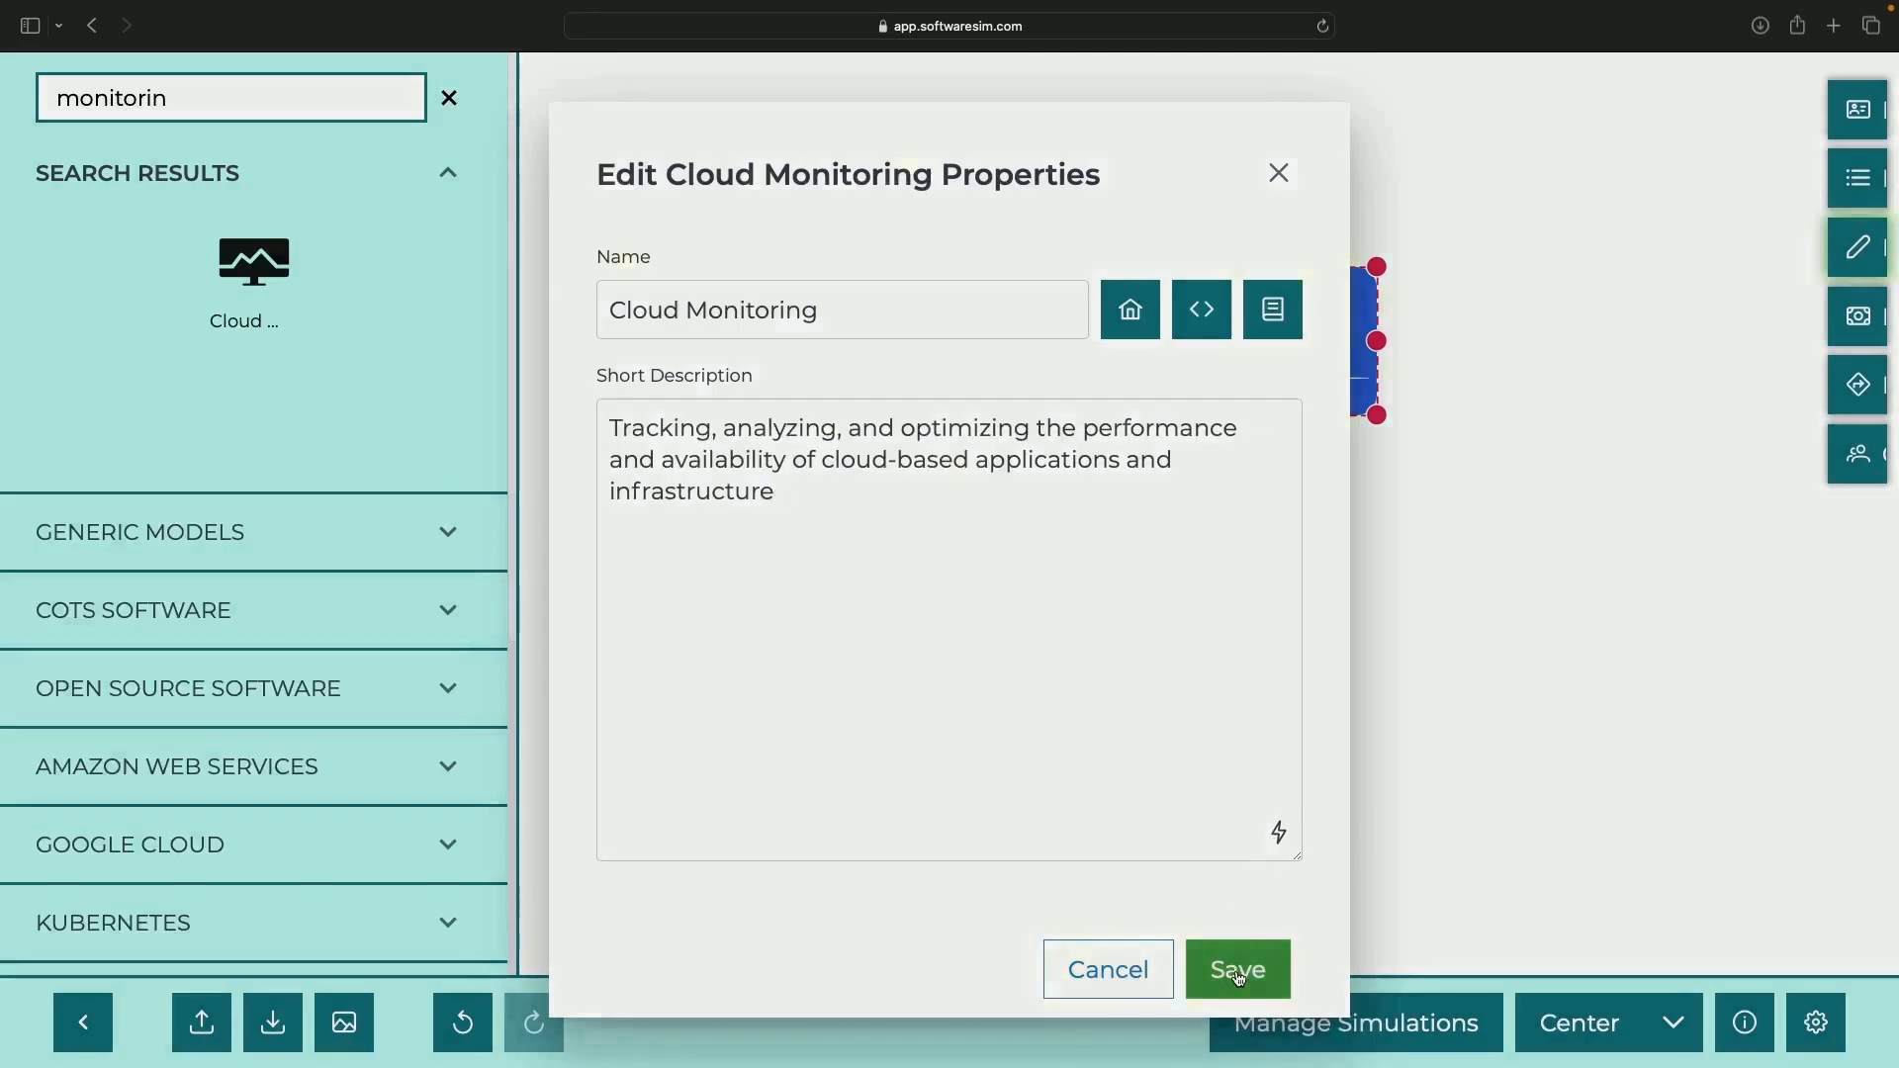
left_click(1238, 969)
Add a Compute Engine node with an auto-generated description
double_click(120, 99)
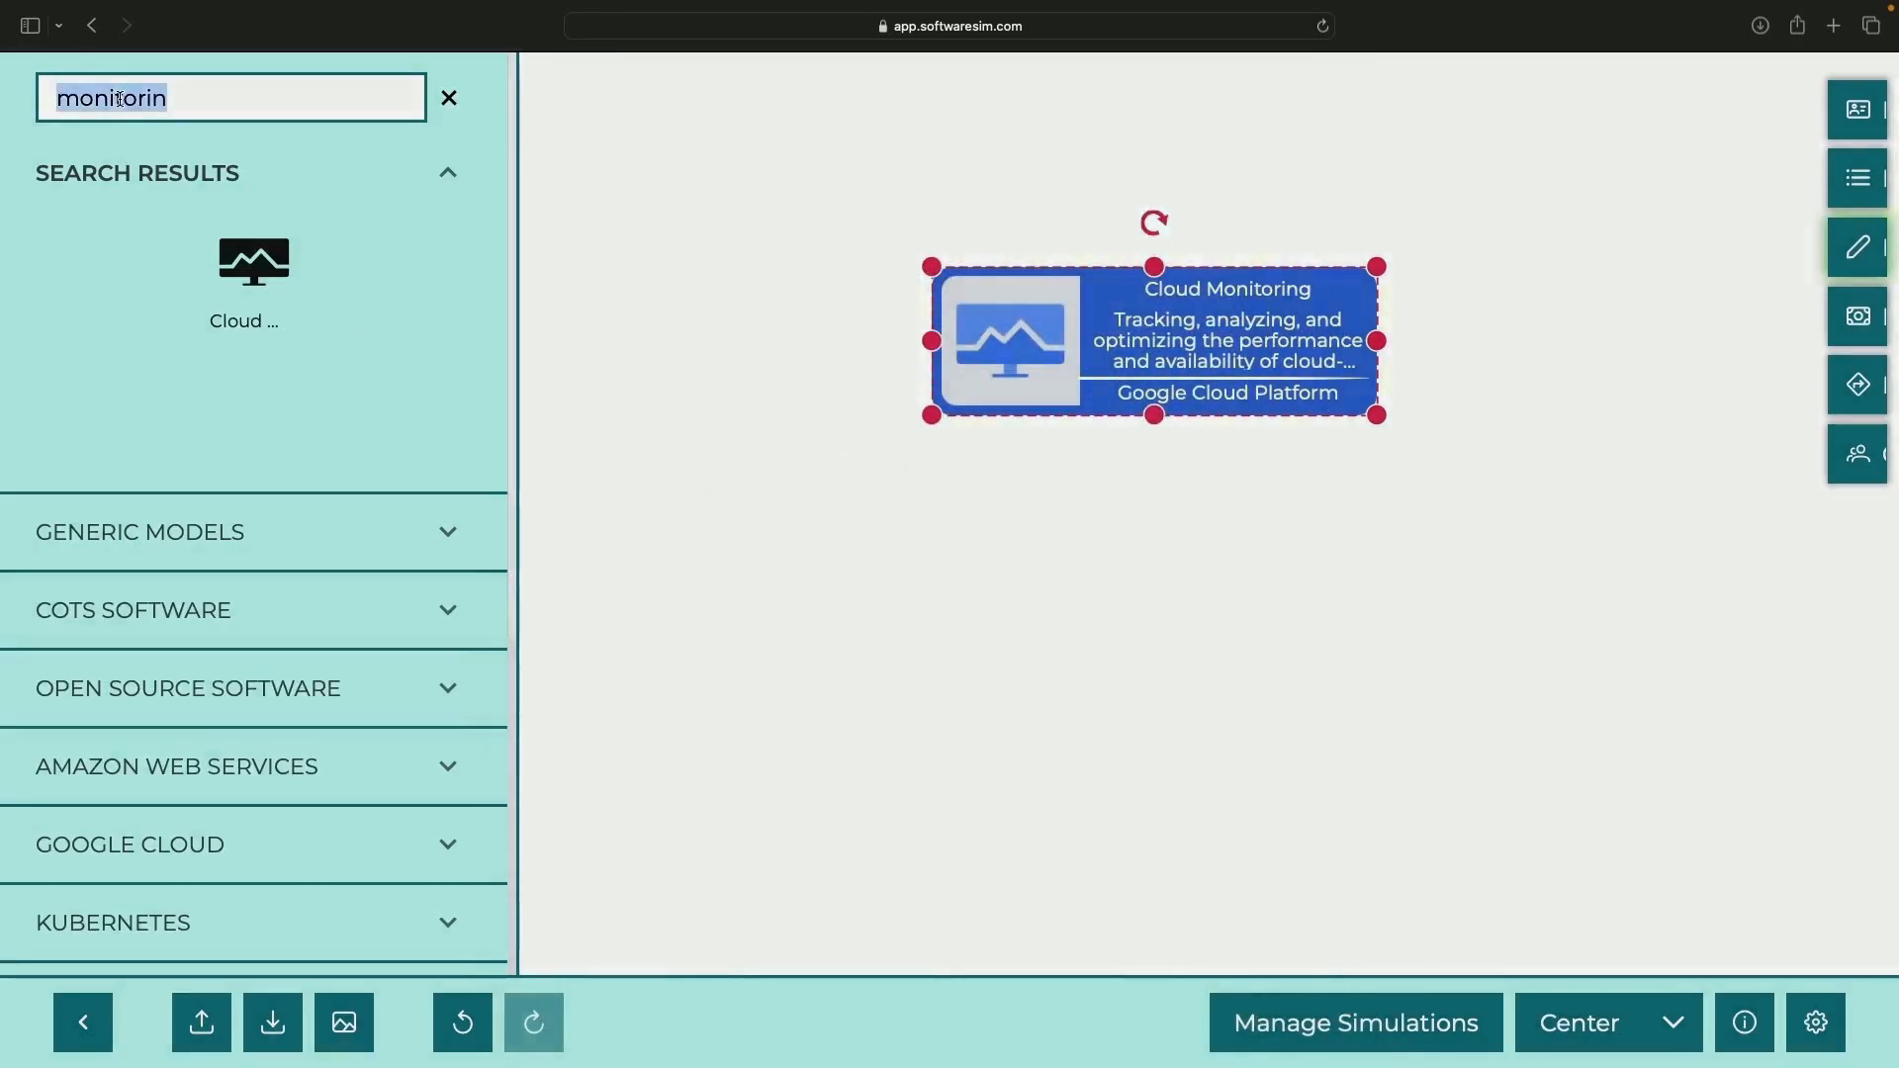
type("compute")
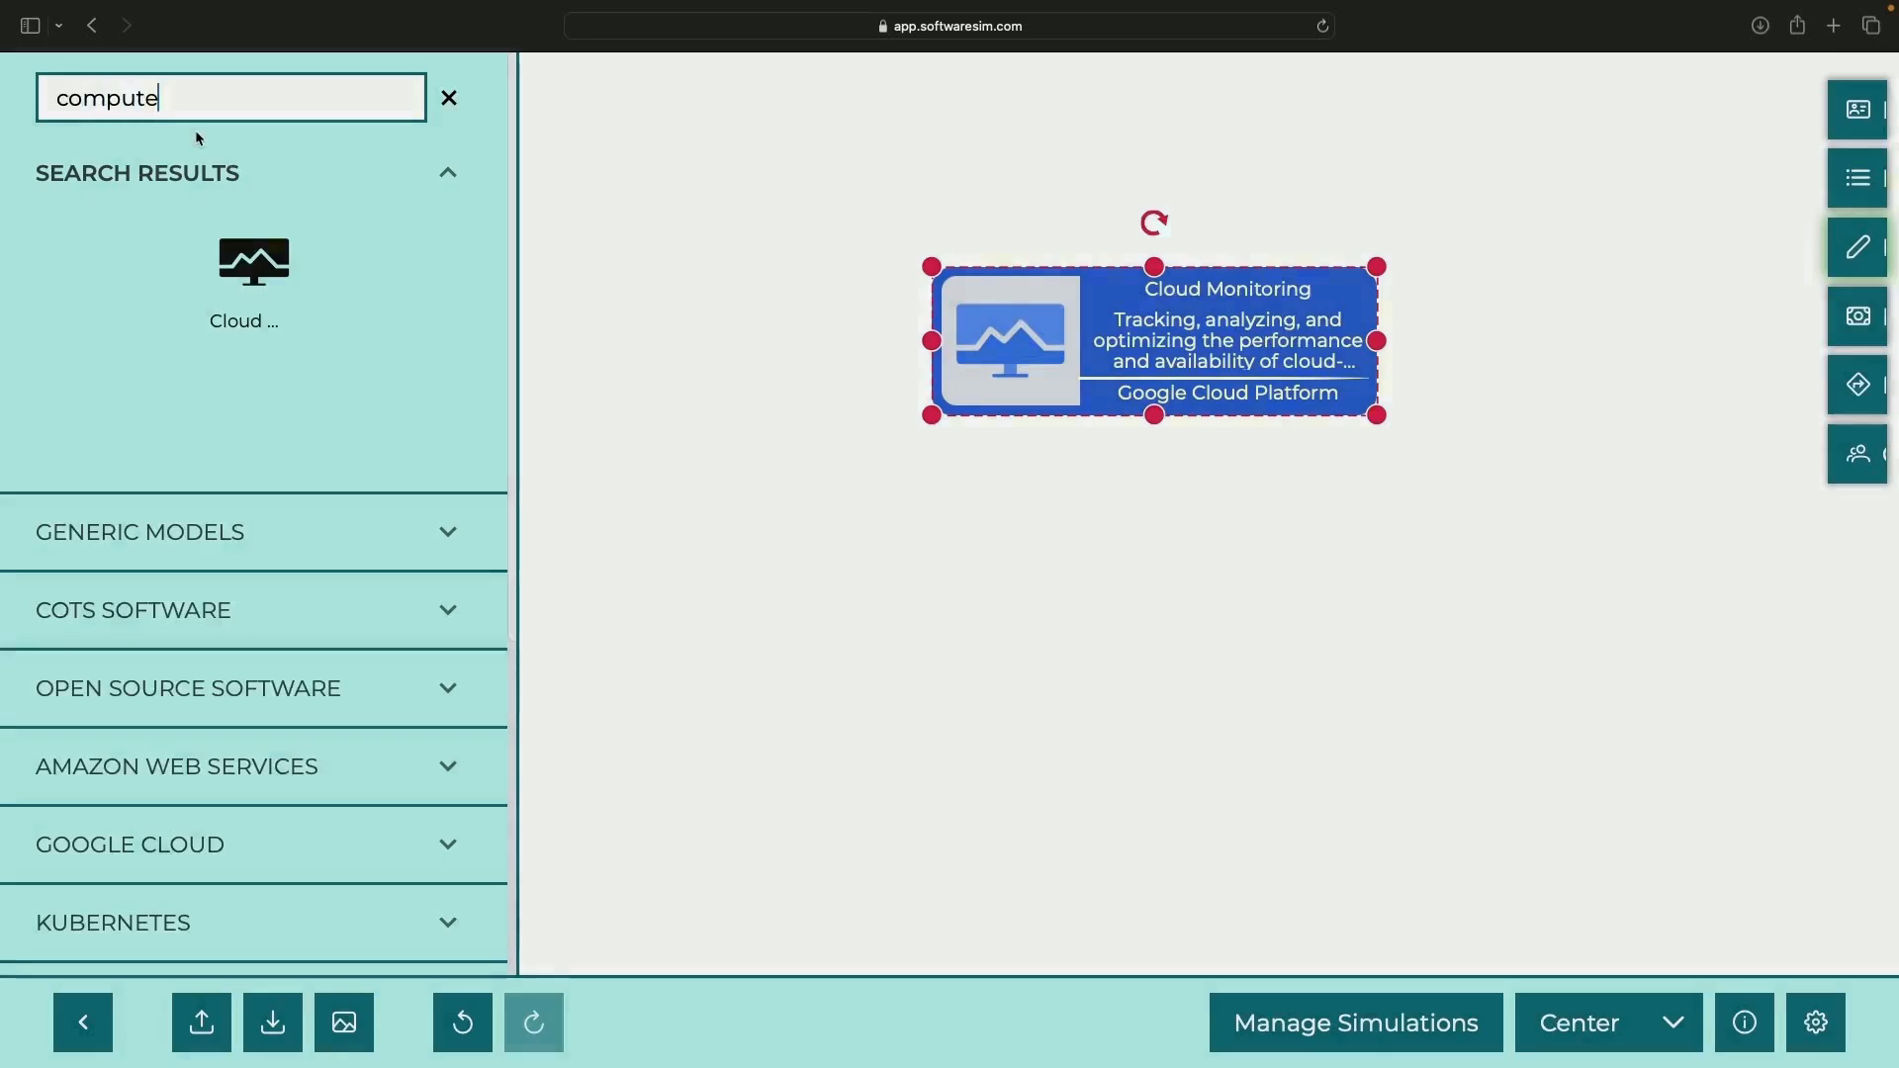
left_click_drag(254, 262, 1389, 498)
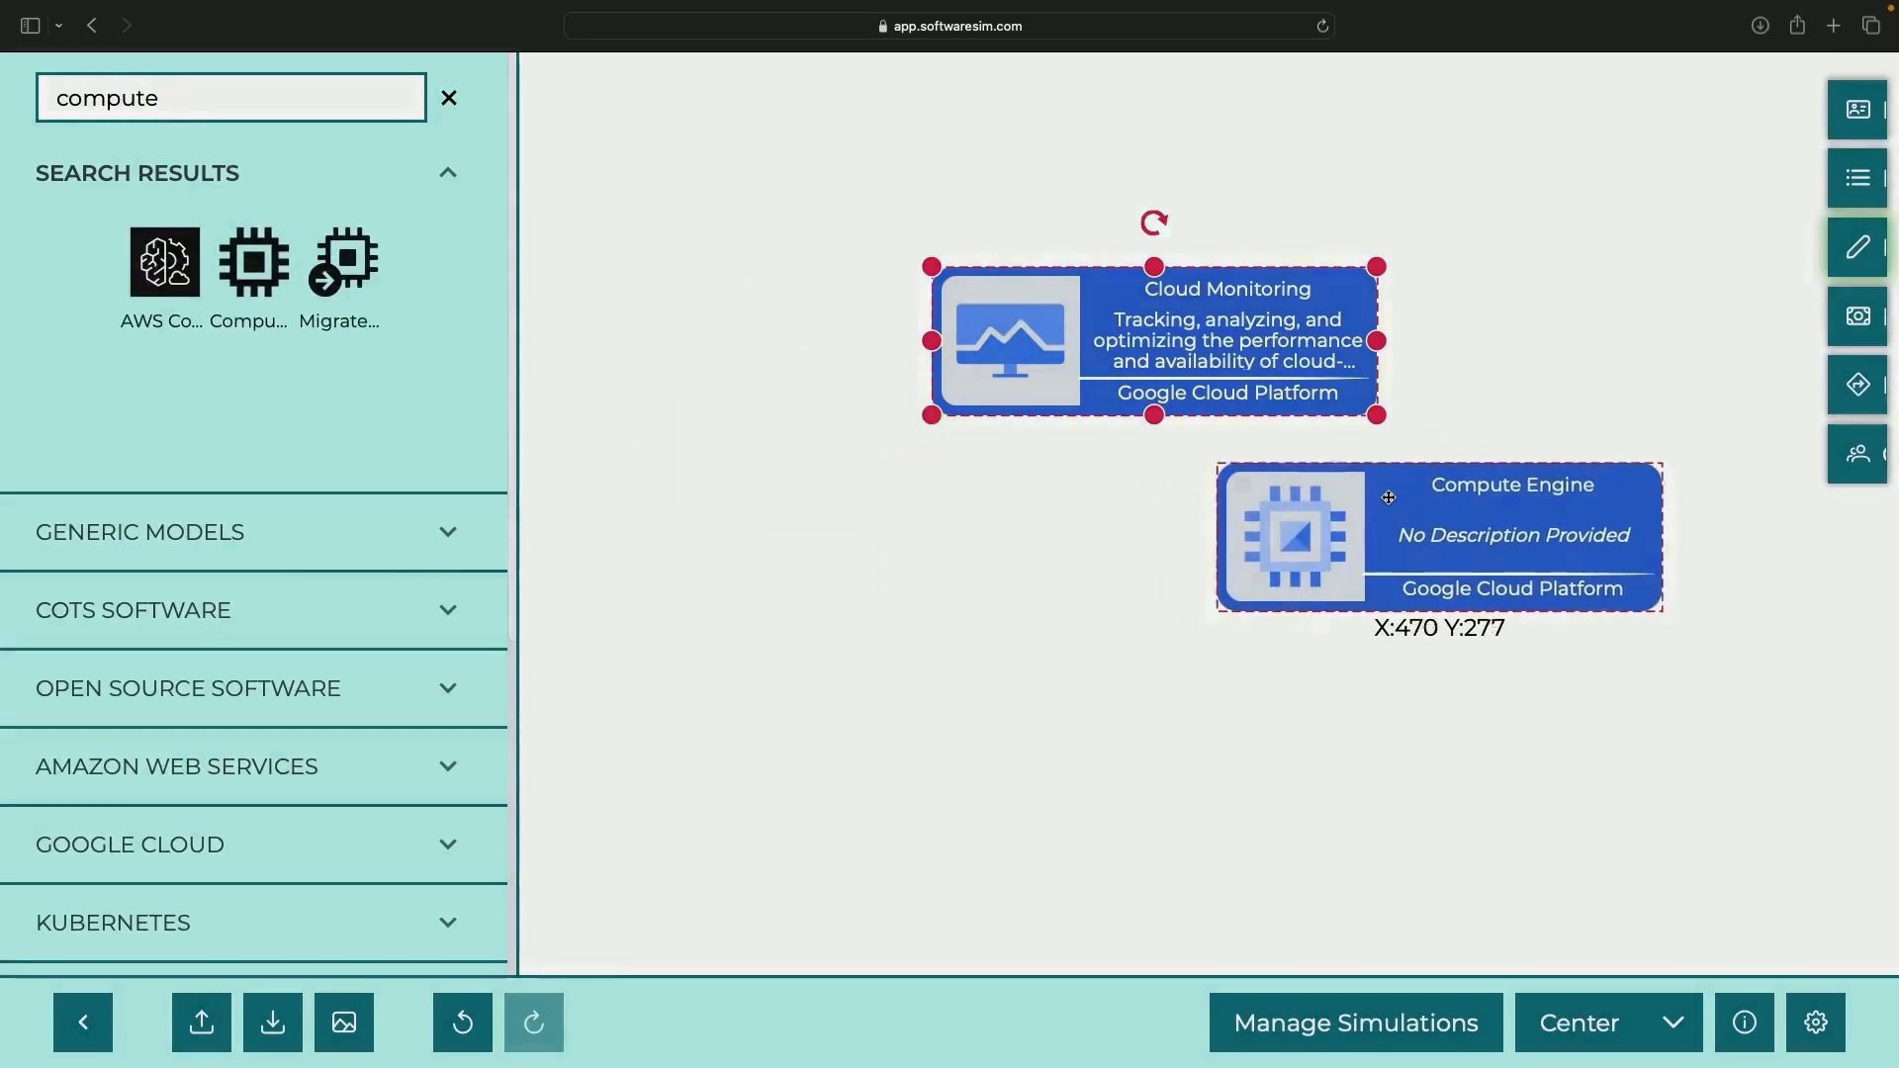
right_click(1389, 497)
left_click(1434, 423)
left_click(1280, 833)
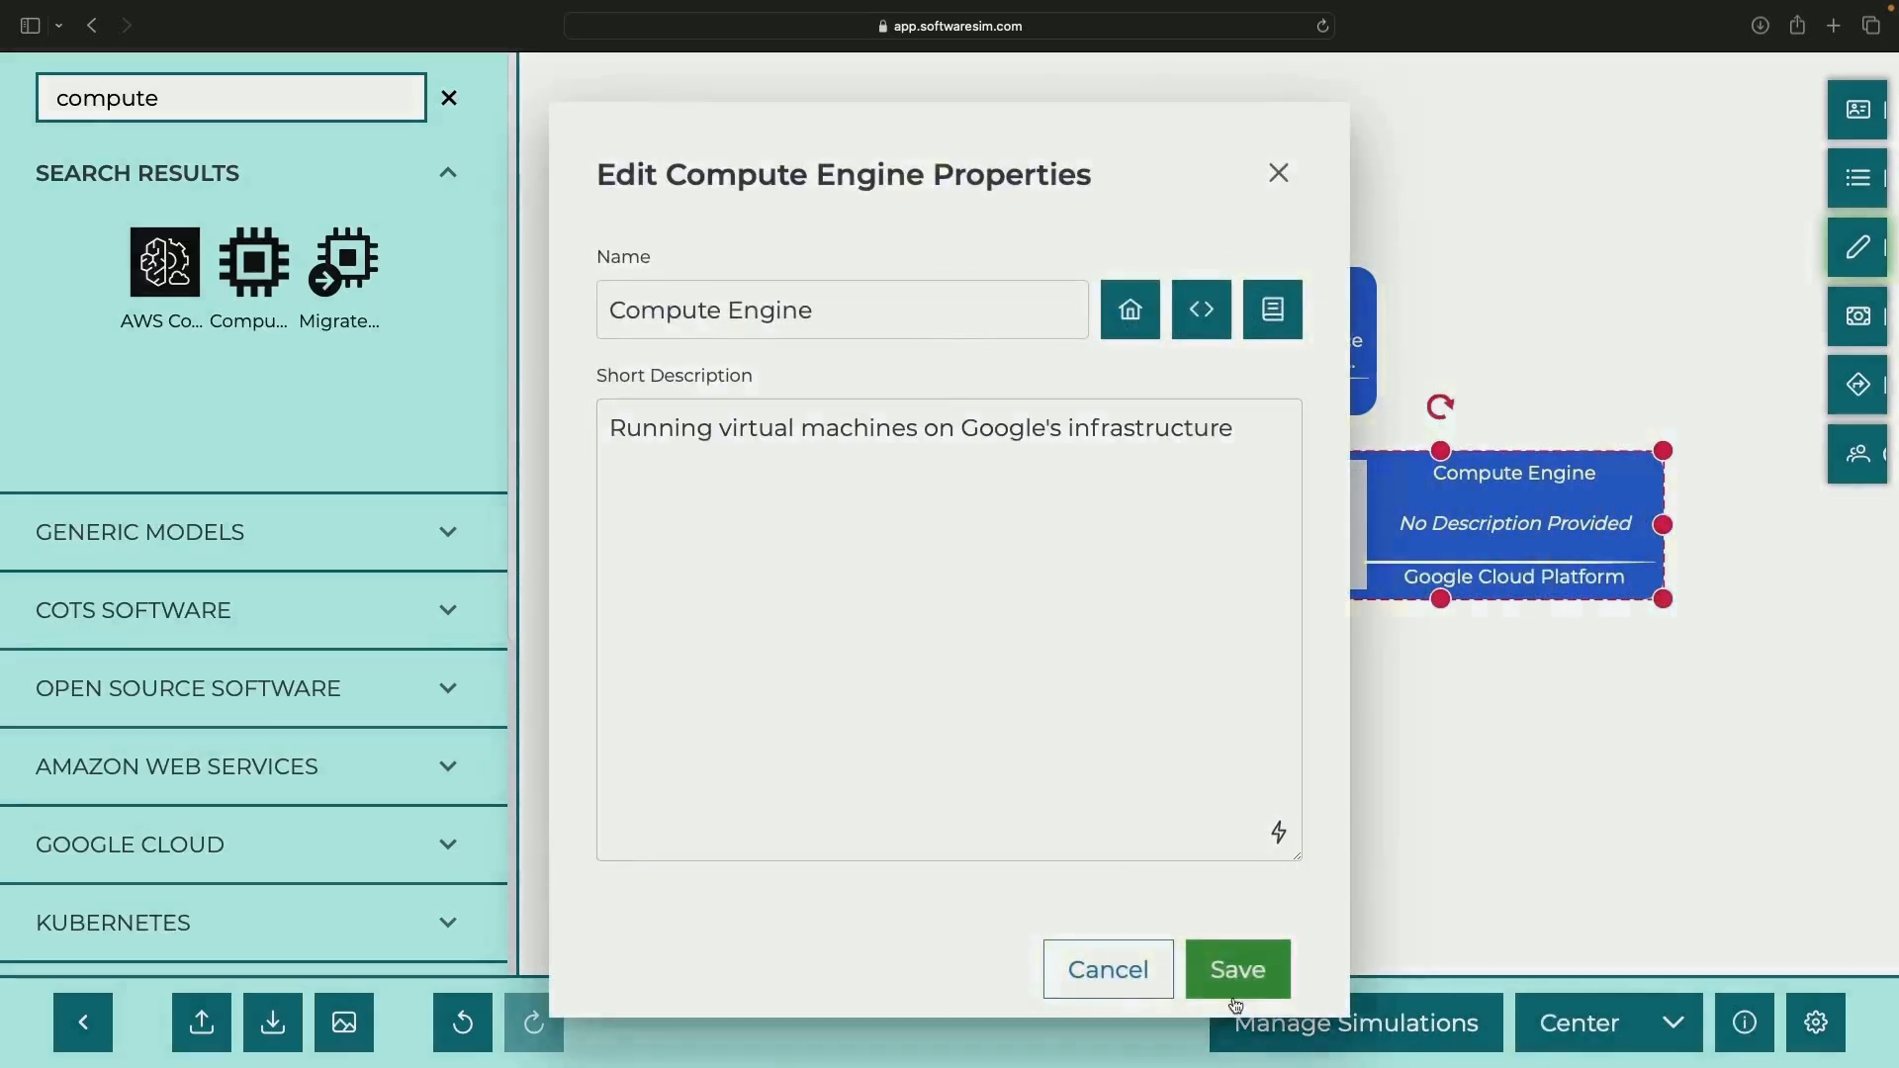
left_click(1237, 970)
Add a Cloud Run node with an auto-generated description
double_click(201, 95)
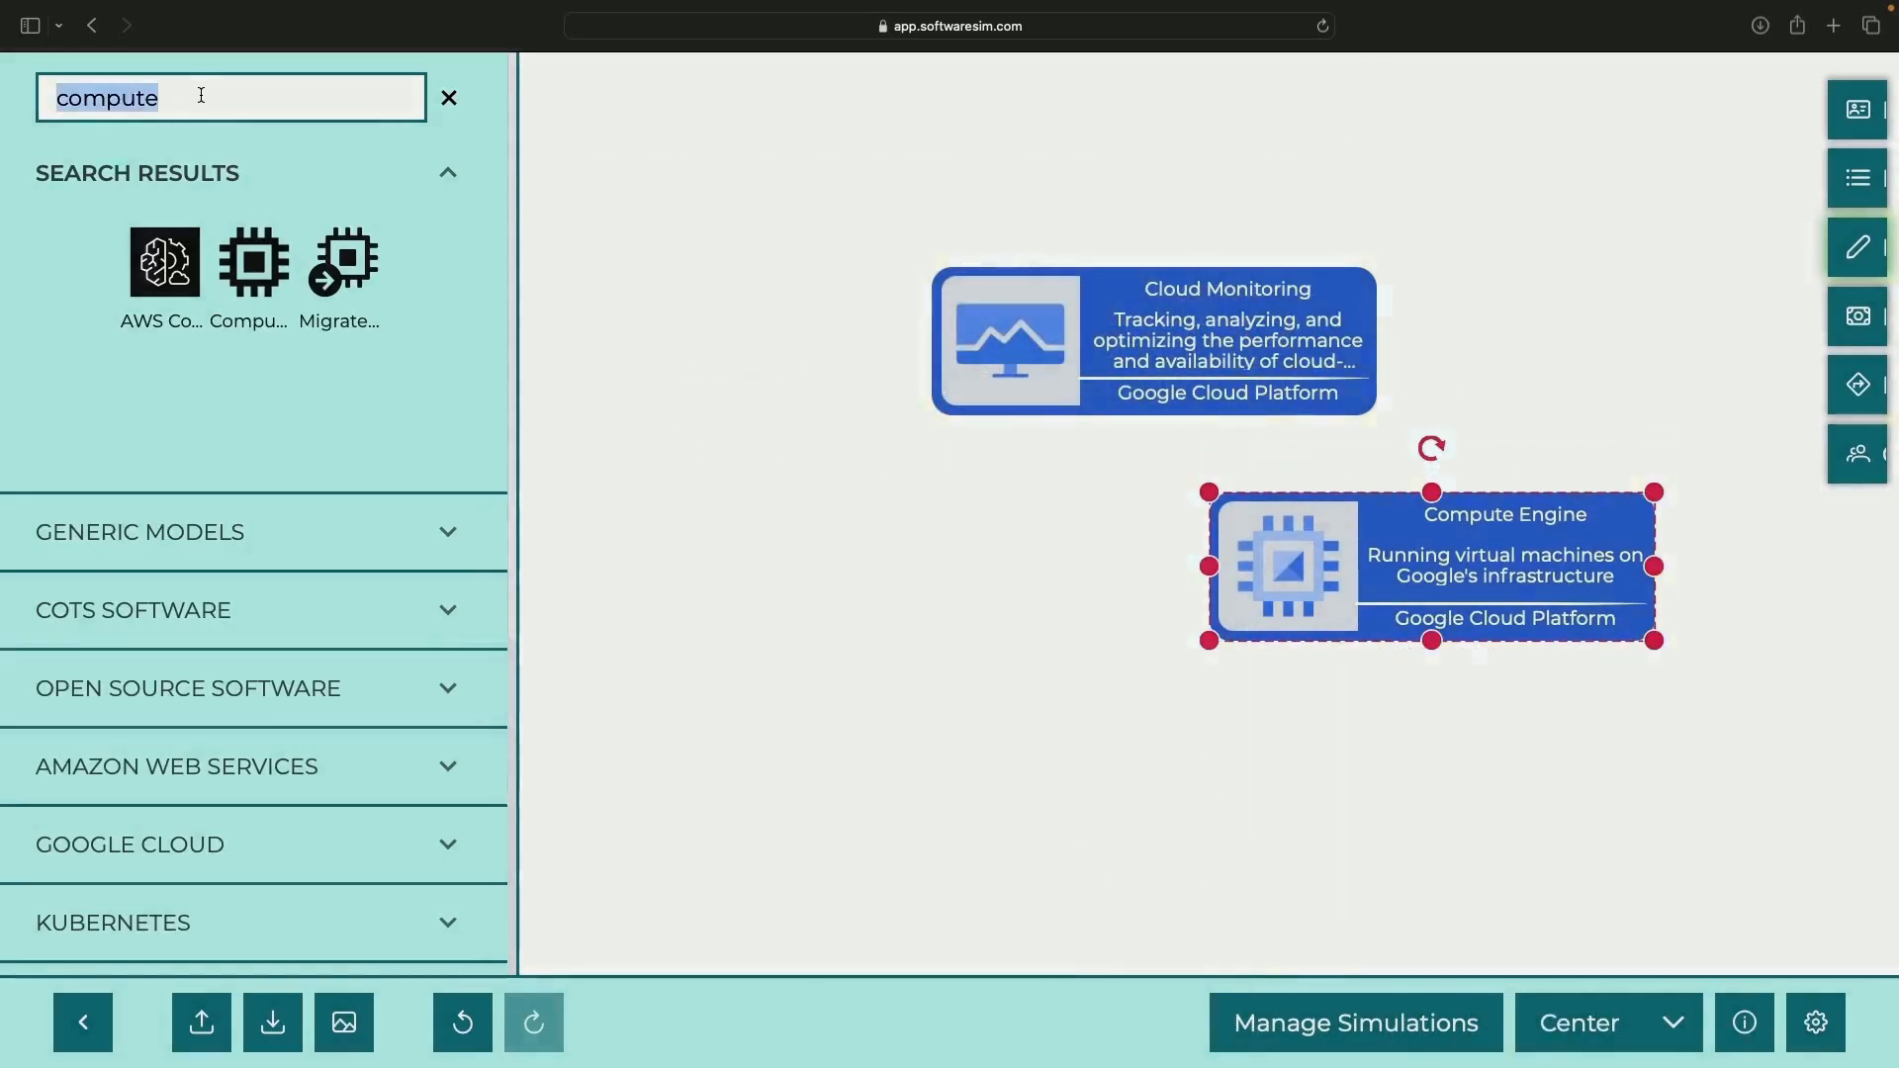
type("cloud run")
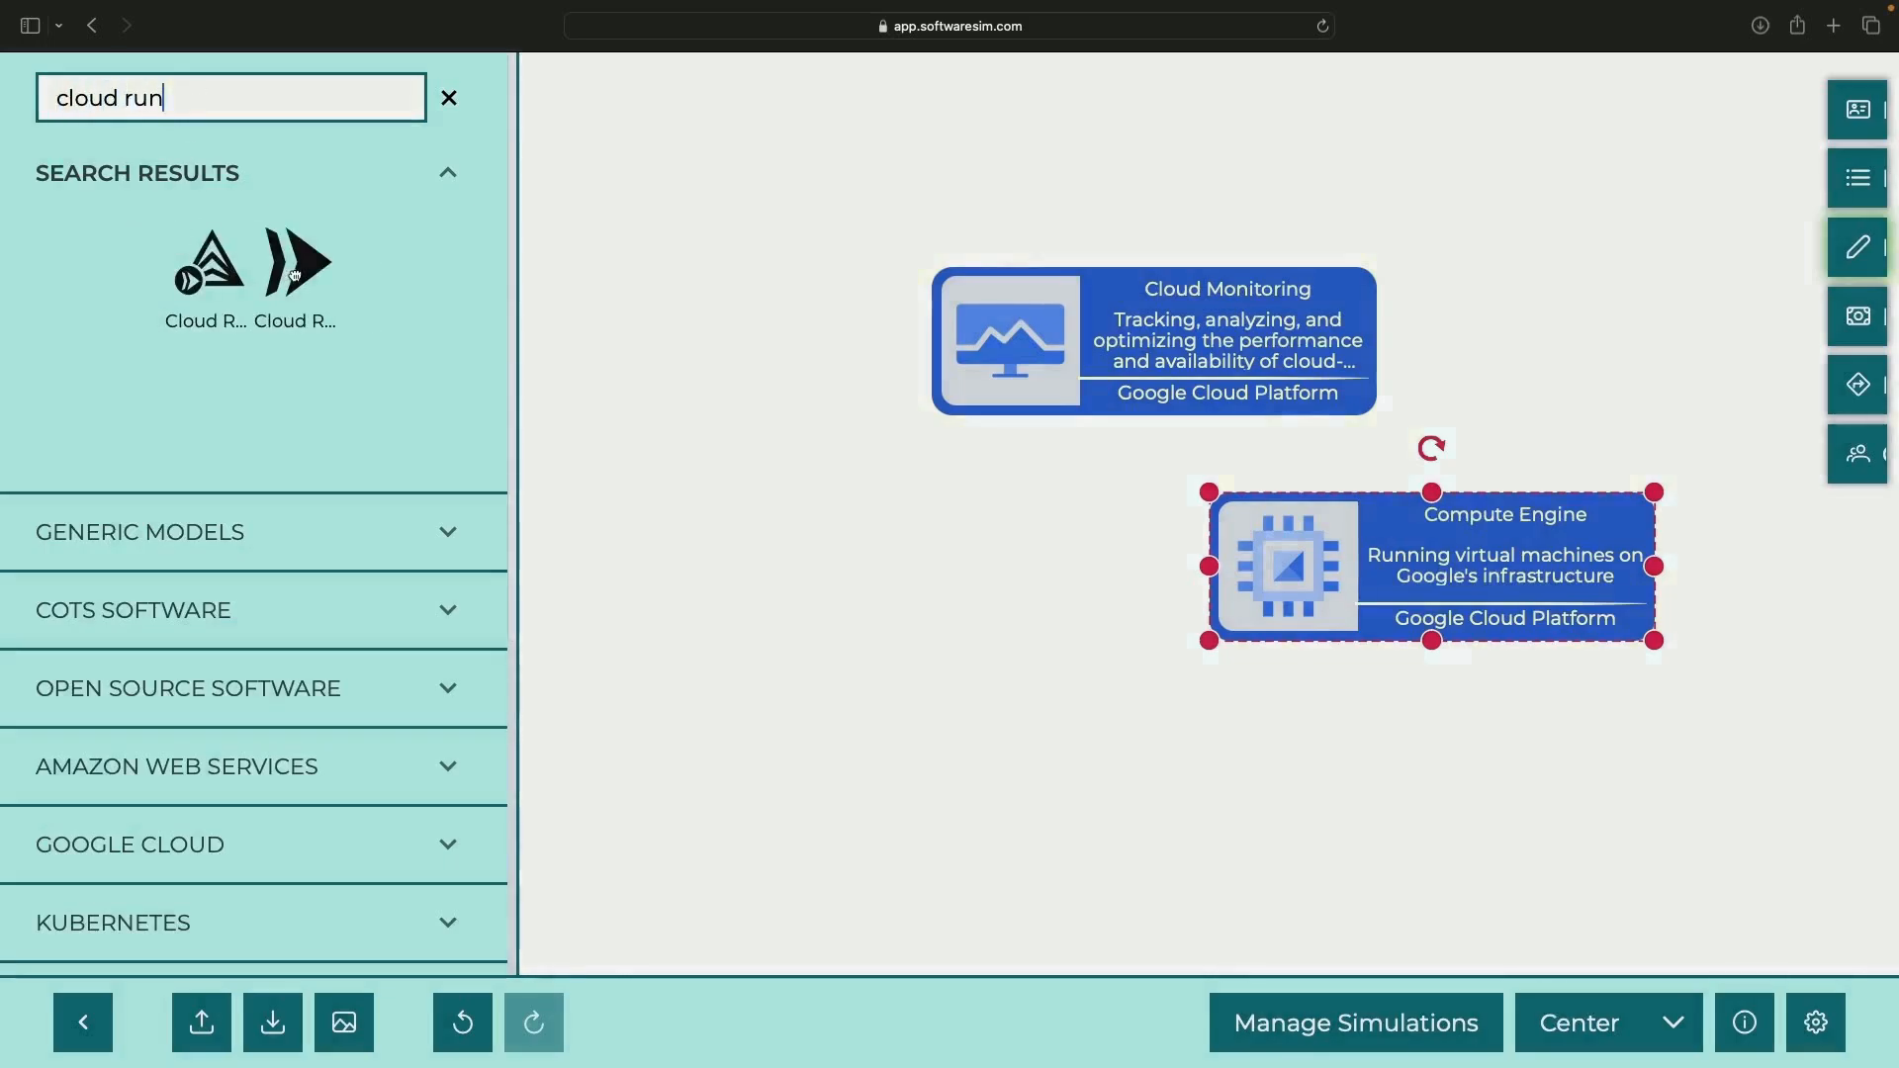
left_click_drag(294, 276, 884, 565)
right_click(884, 566)
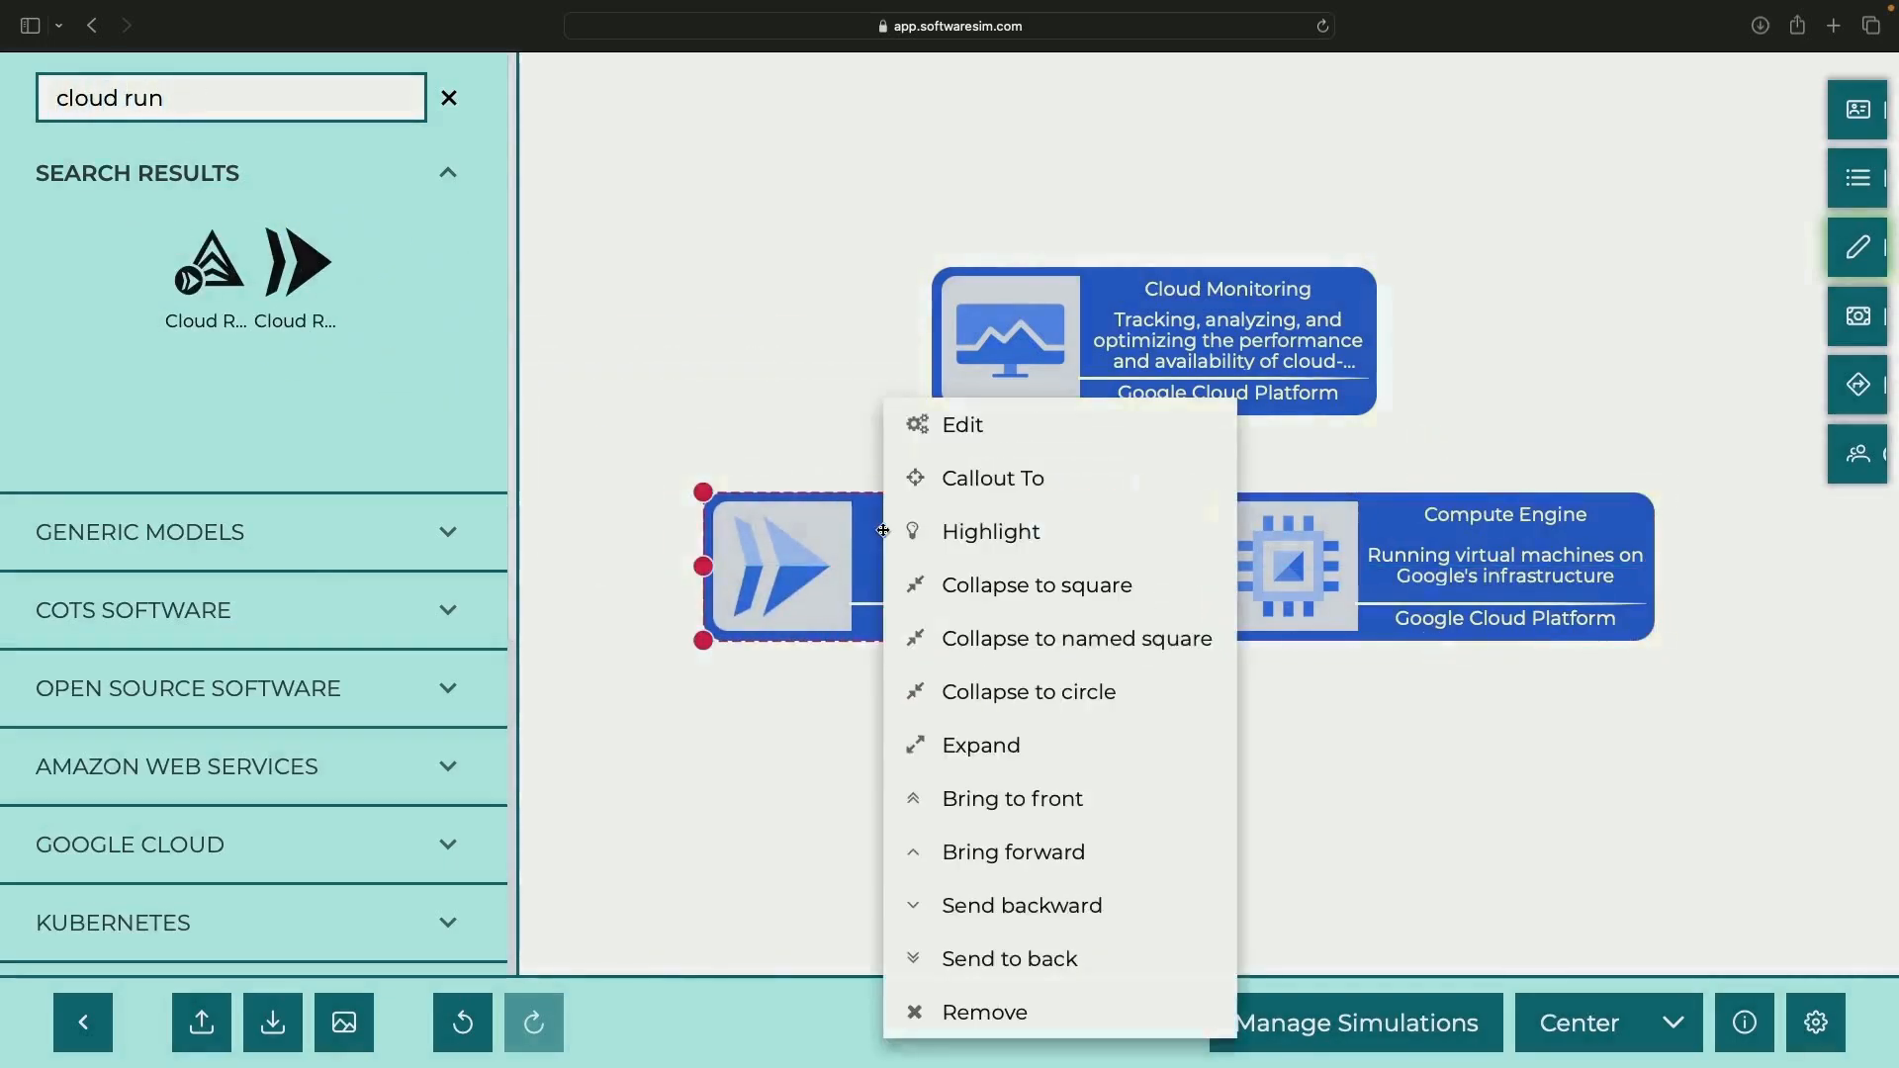
left_click(971, 417)
left_click(1278, 834)
left_click(1257, 981)
Link Cloud Run to Cloud Monitoring with a dotted elbow connector
scroll(403, 855, "down", 6)
left_click(293, 859)
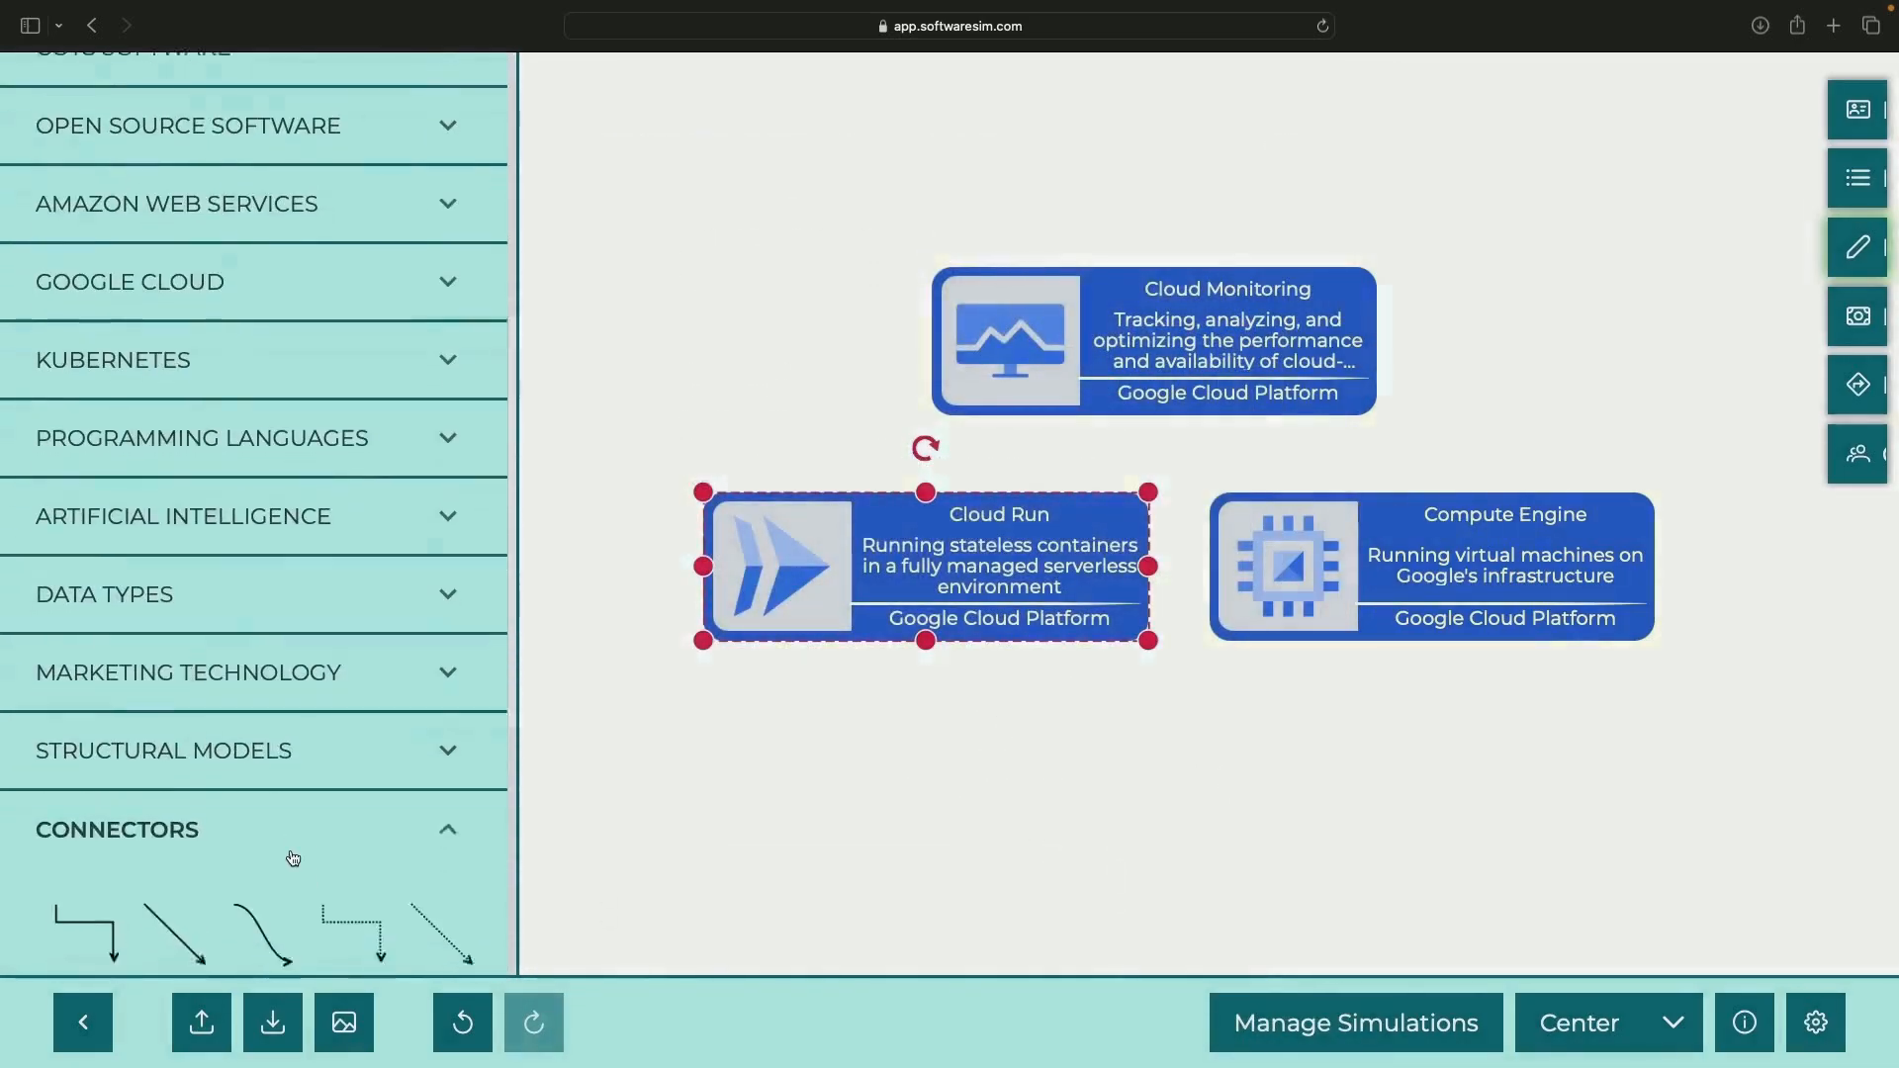
scroll(293, 859, "down", 3)
left_click(365, 625)
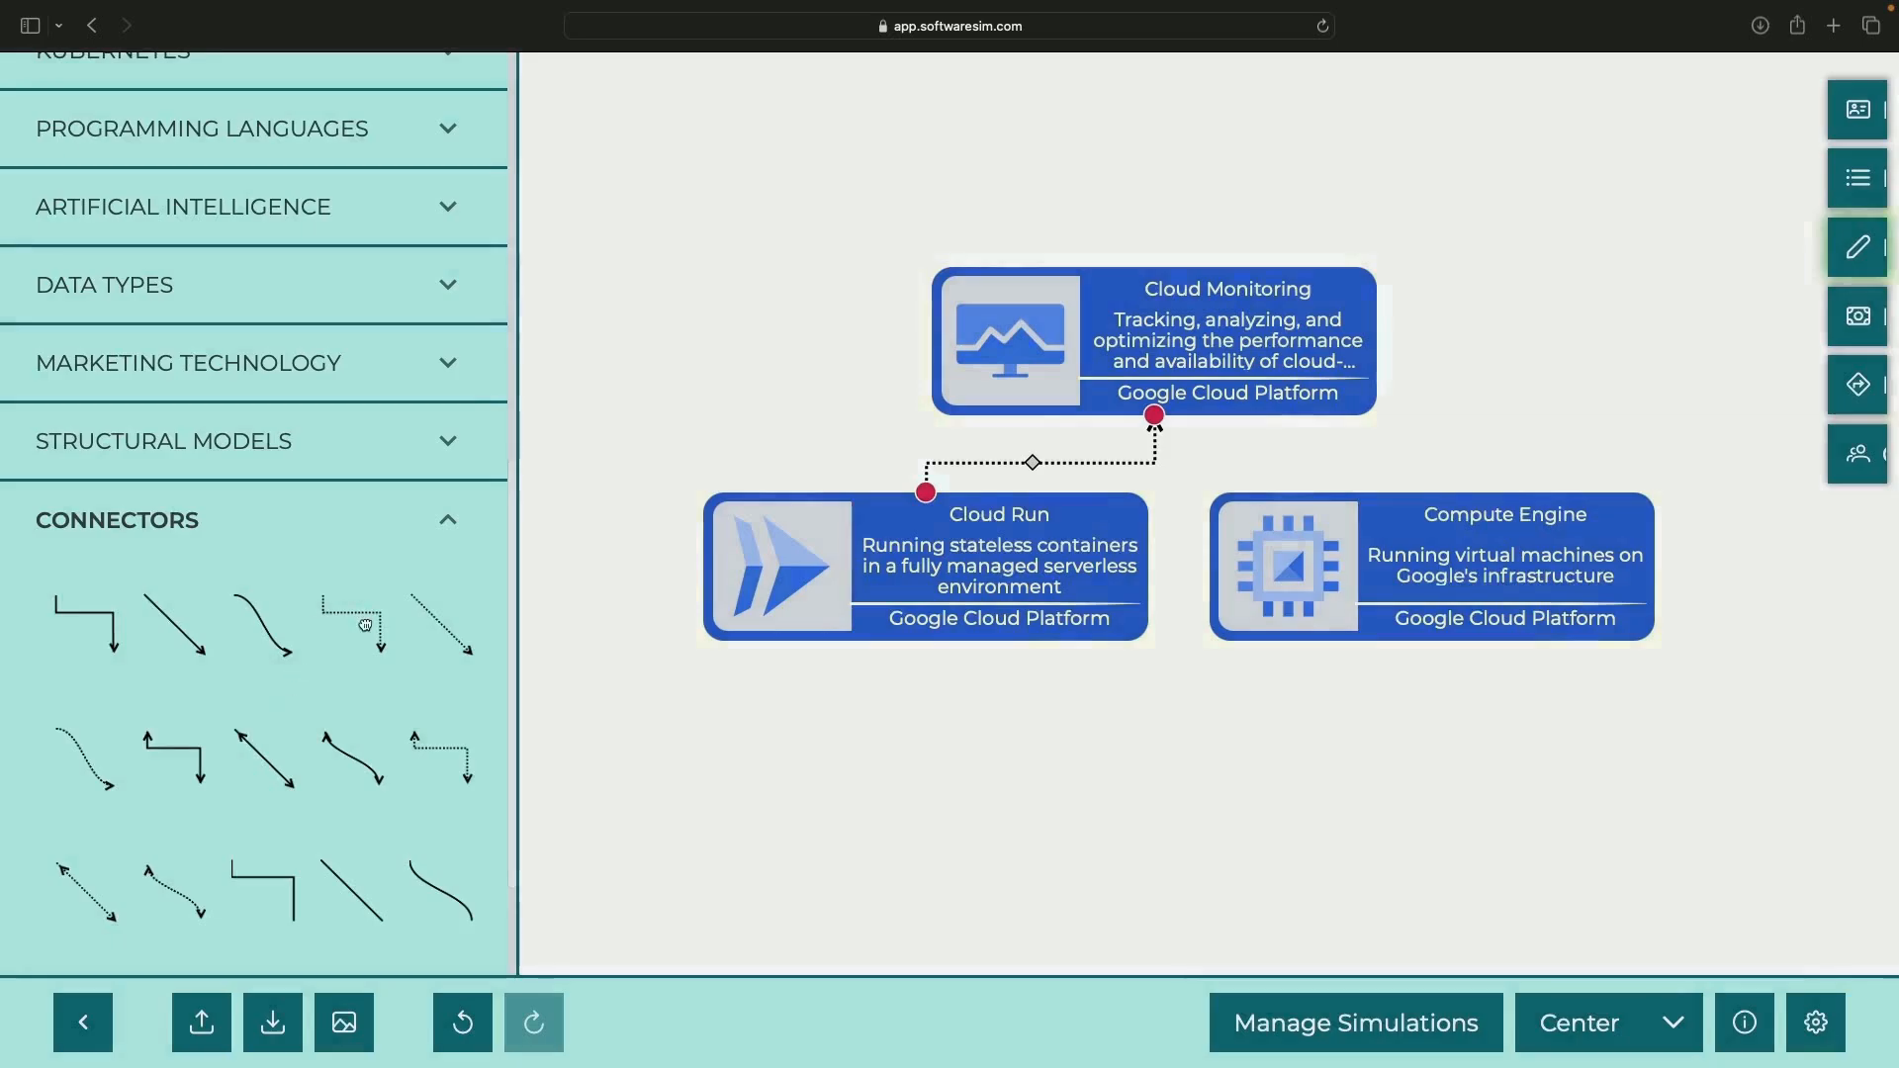
Connect Compute Engine to Cloud Monitoring with a dotted connector
left_click_drag(365, 625, 1296, 597)
left_click_drag(1260, 751, 1159, 381)
left_click(259, 543)
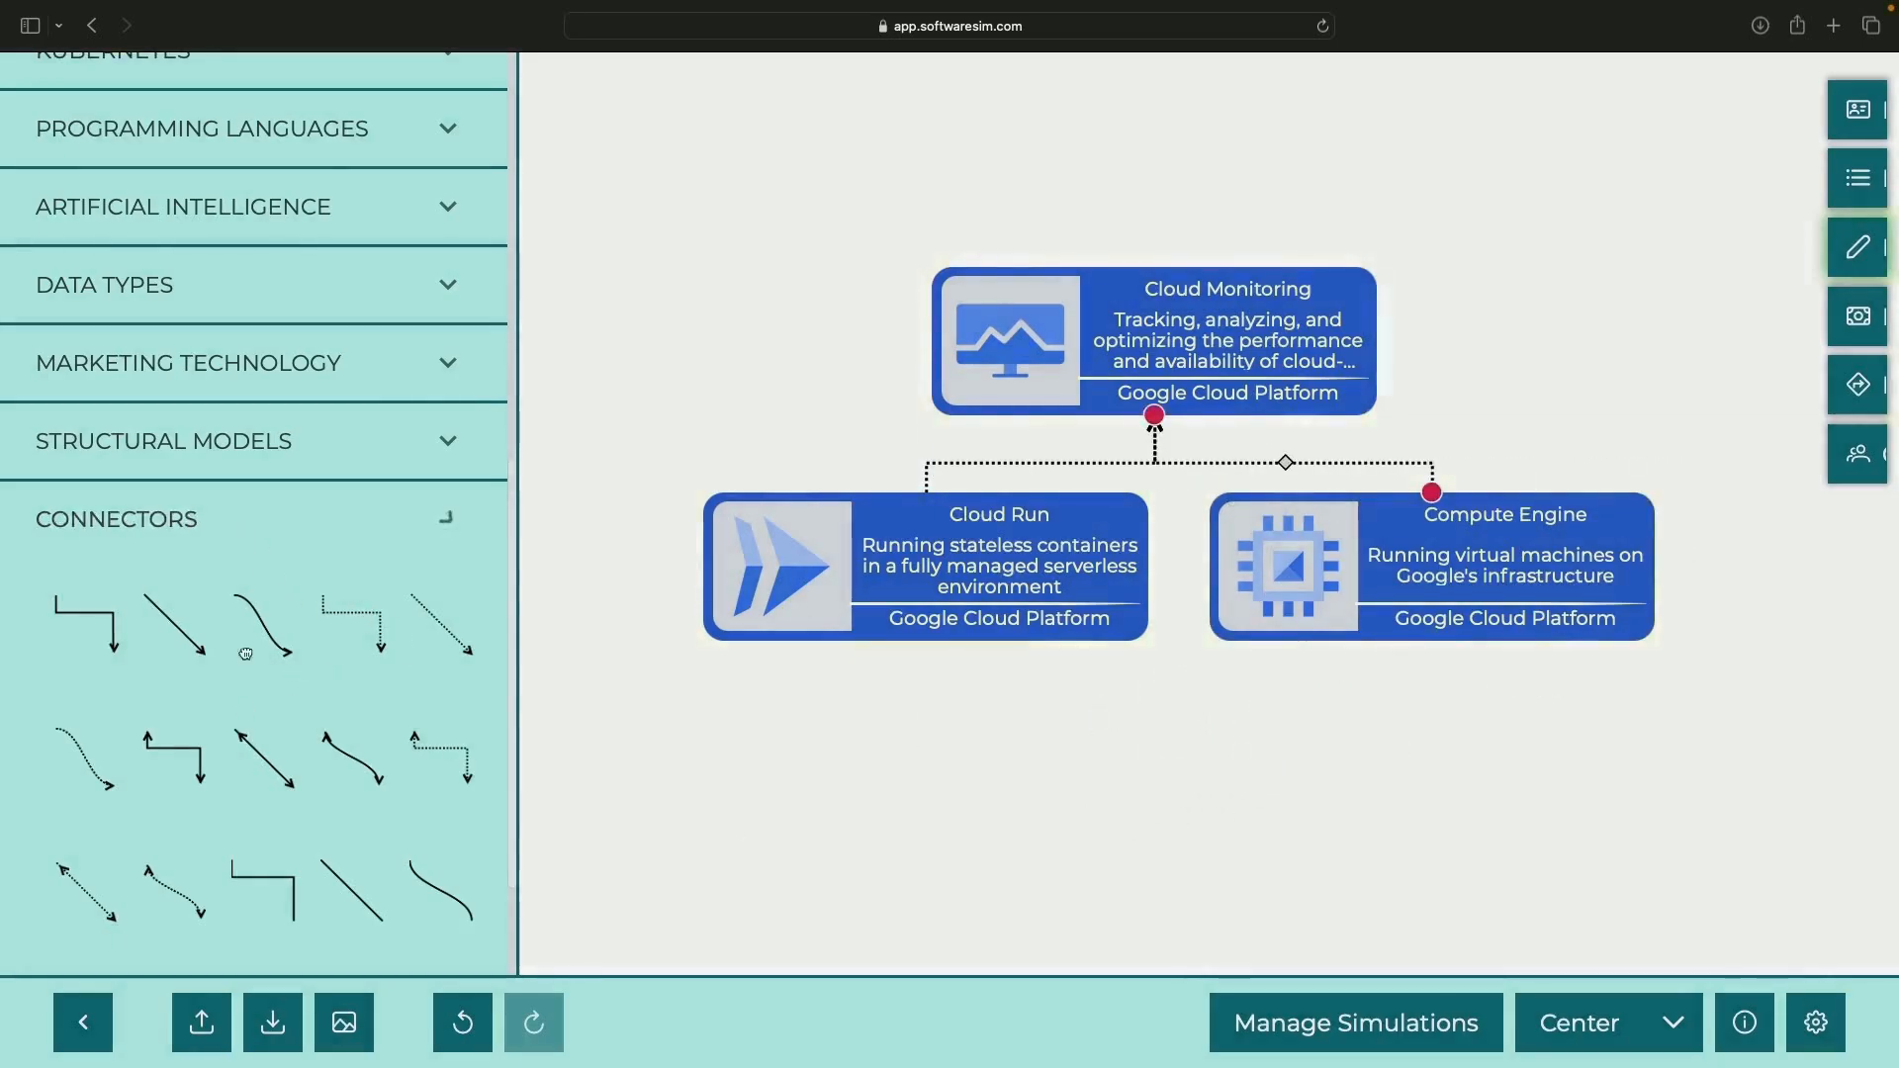
Add a text note 'Involves Op Agent installation' below Compute Engine and widen it
left_click(247, 930)
left_click_drag(288, 916, 1433, 681)
double_click(1433, 679)
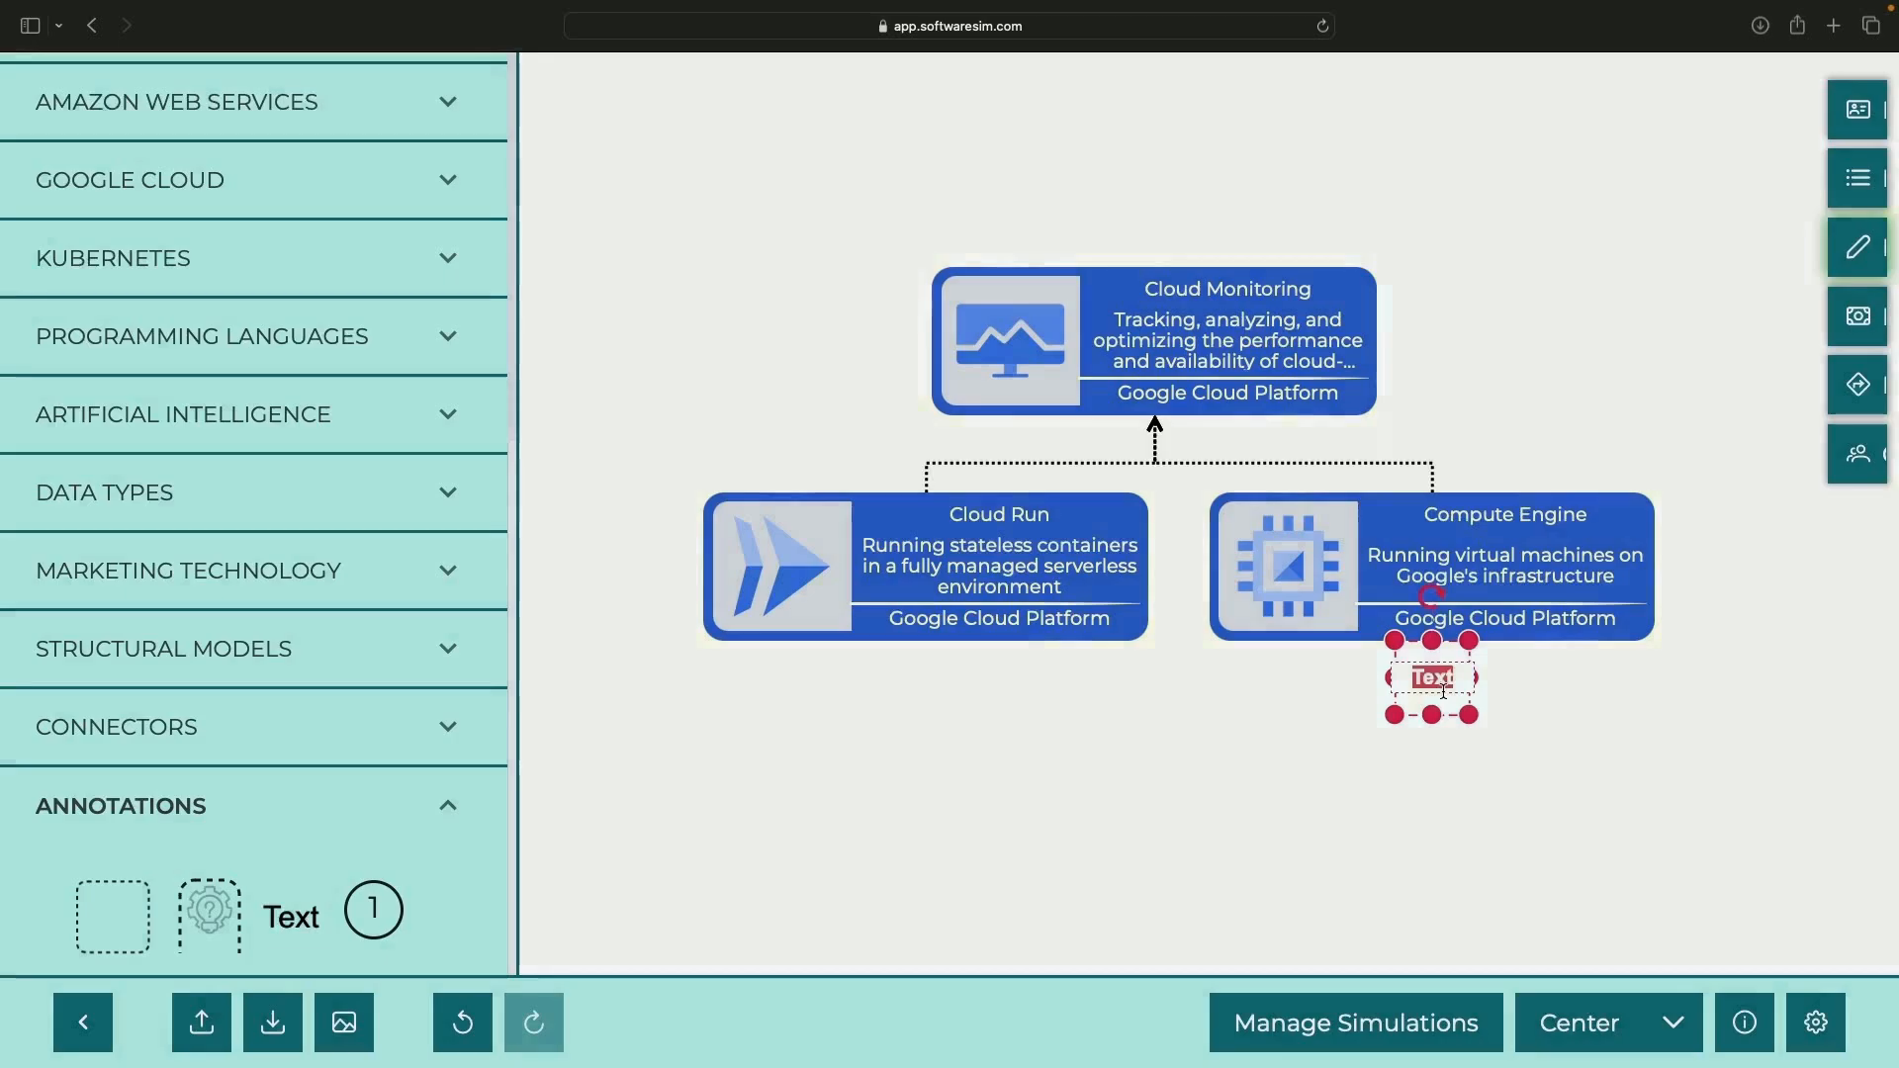
type("Involves Op Agent installation")
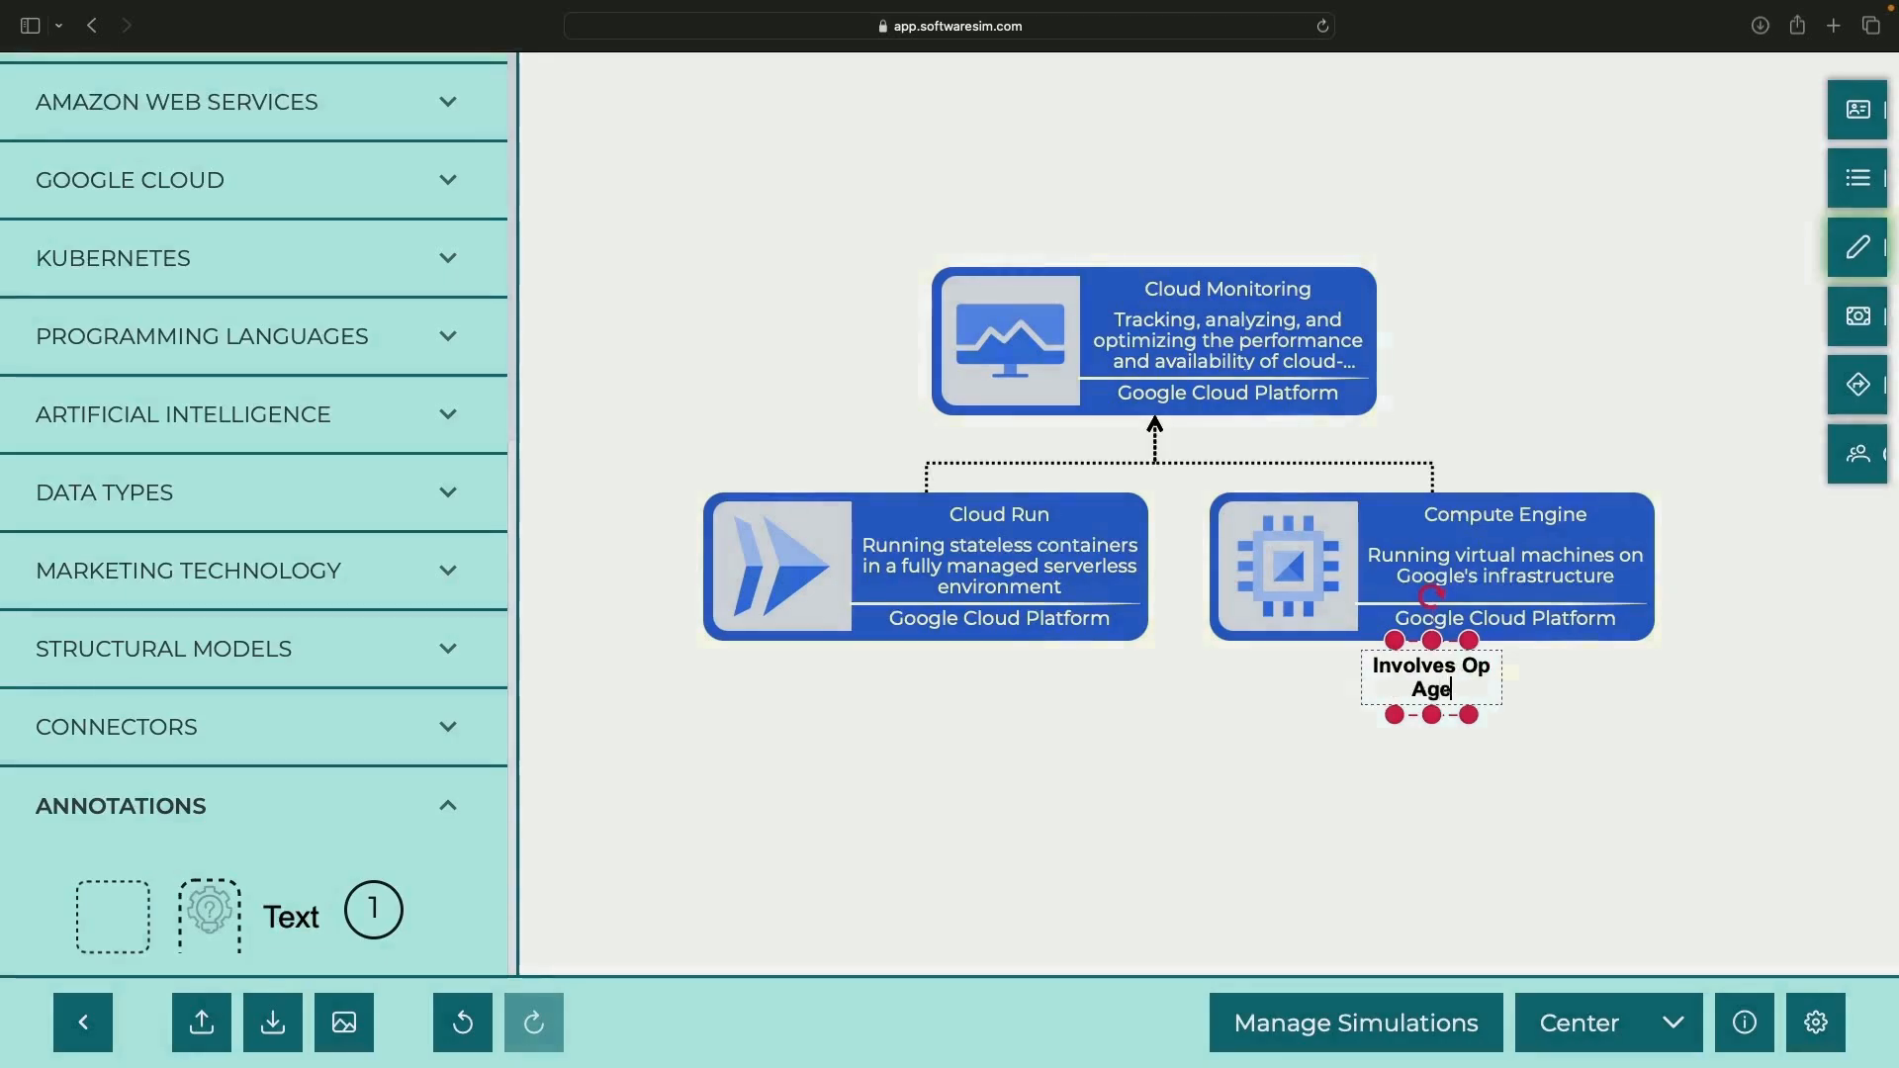
left_click(1438, 763)
left_click(1450, 690)
mouse_move(1469, 678)
left_mouse_down()
mouse_move(1648, 679)
mouse_move(1621, 700)
left_mouse_up()
Prefix the note with an asterisk and nudge it slightly lower
double_click(1452, 676)
left_click(1440, 670)
type("*")
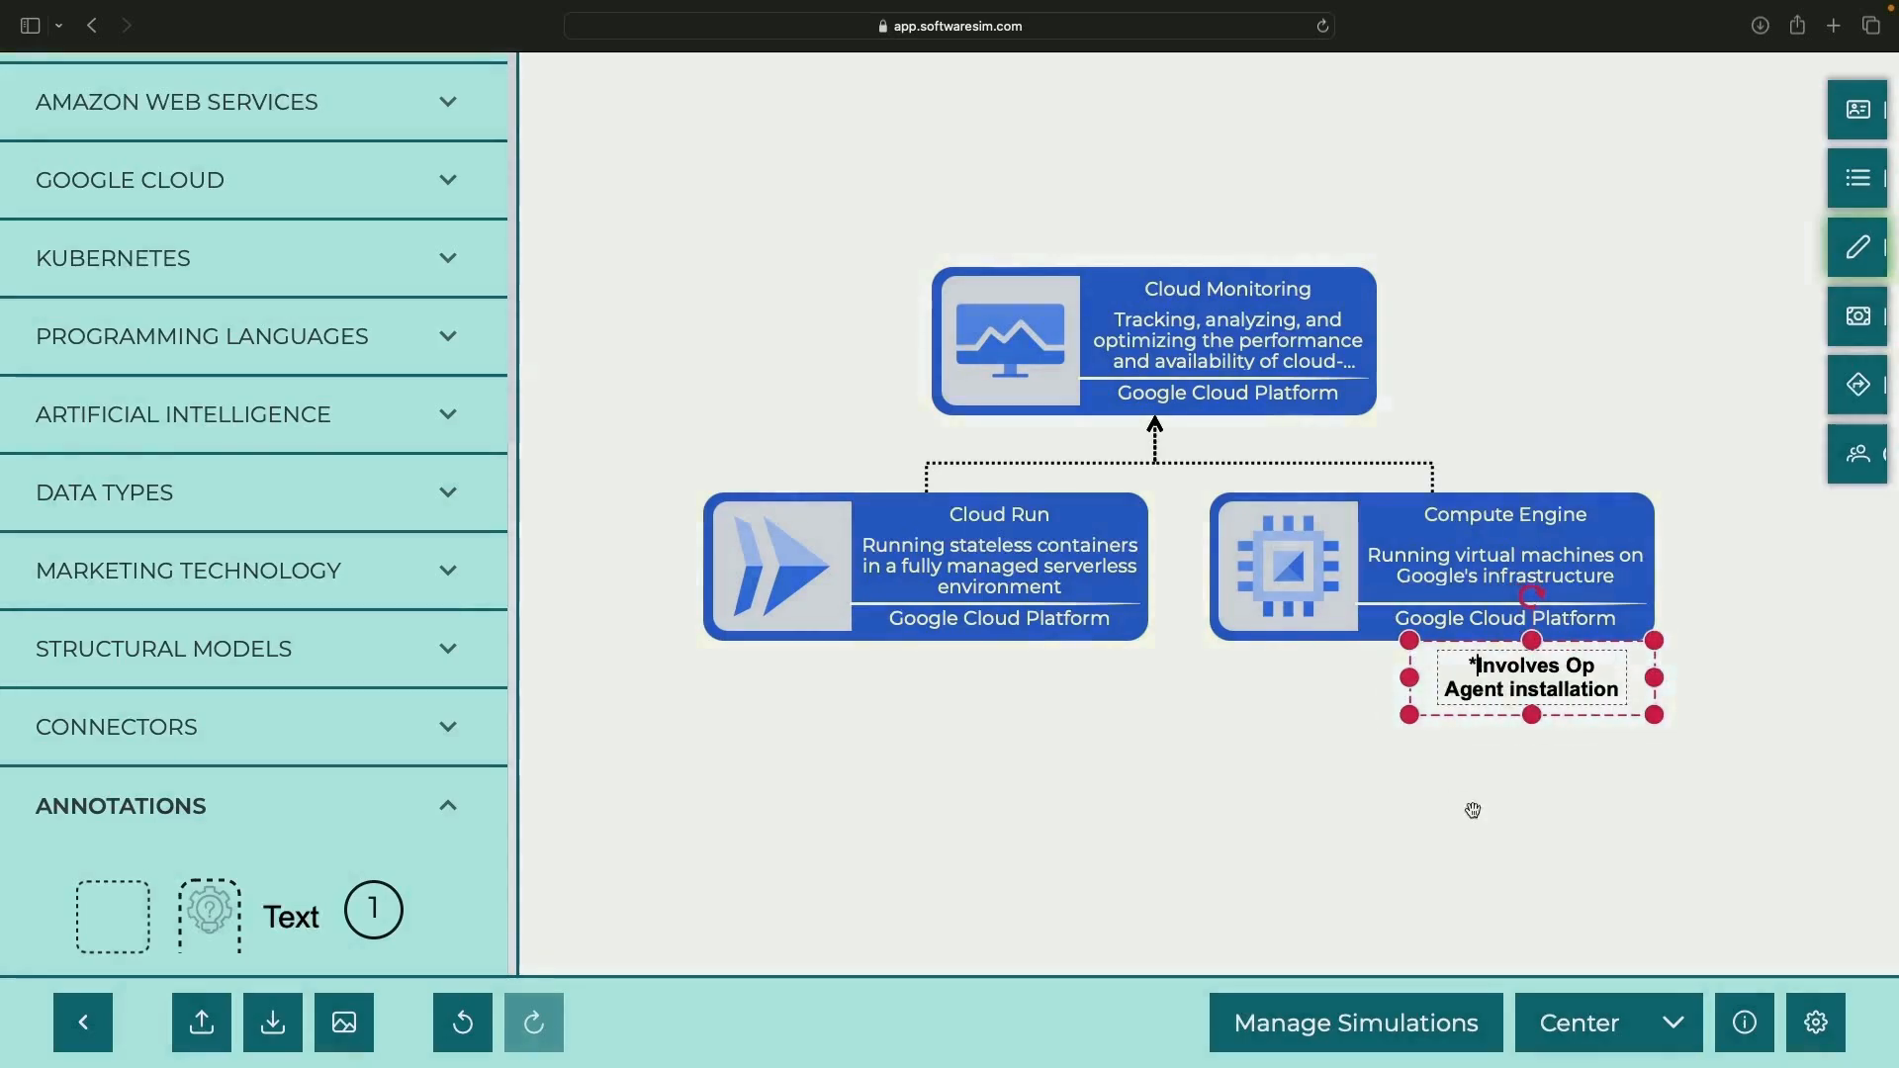
left_click(1472, 808)
left_click_drag(1504, 685, 1508, 705)
right_click(1509, 706)
left_click(1400, 829)
Link the note to Compute Engine with a callout and move it further down
right_click(1497, 708)
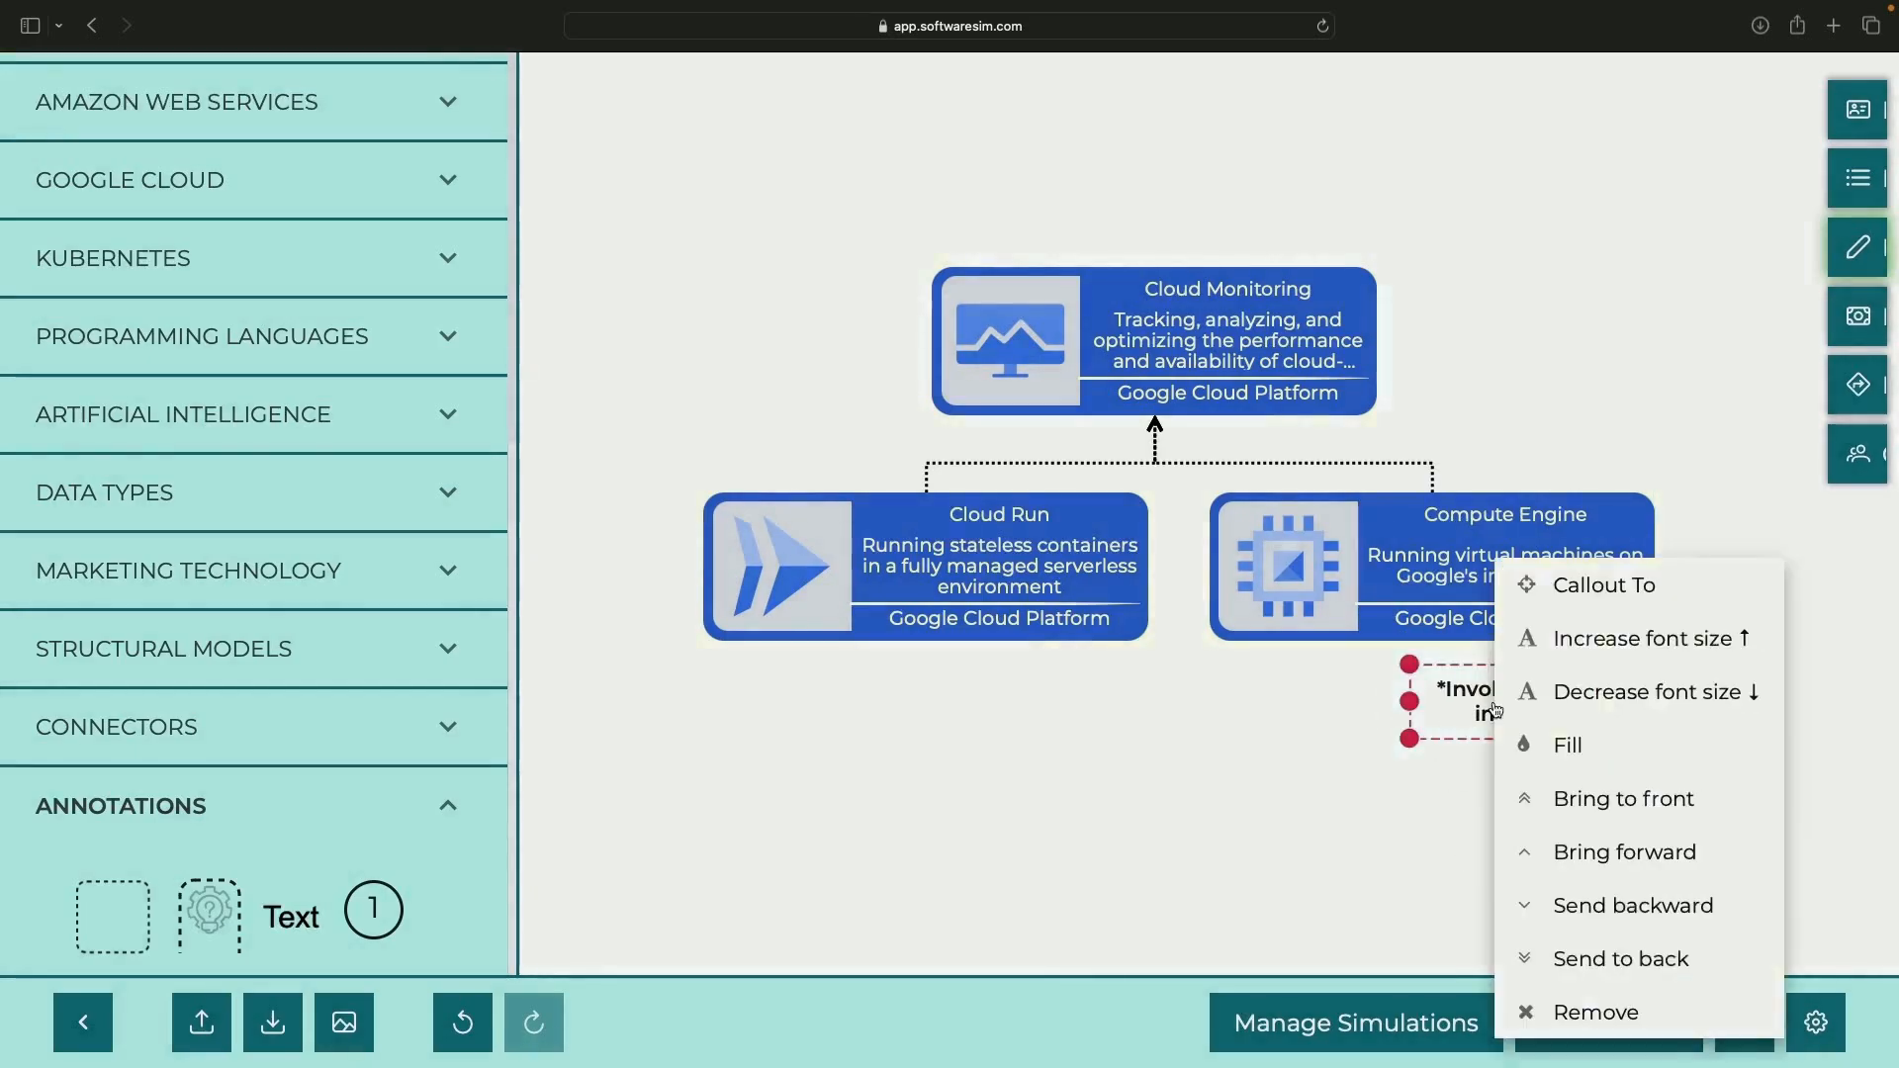
left_click(1568, 582)
left_click(924, 607)
left_click(1450, 534)
right_click(1451, 533)
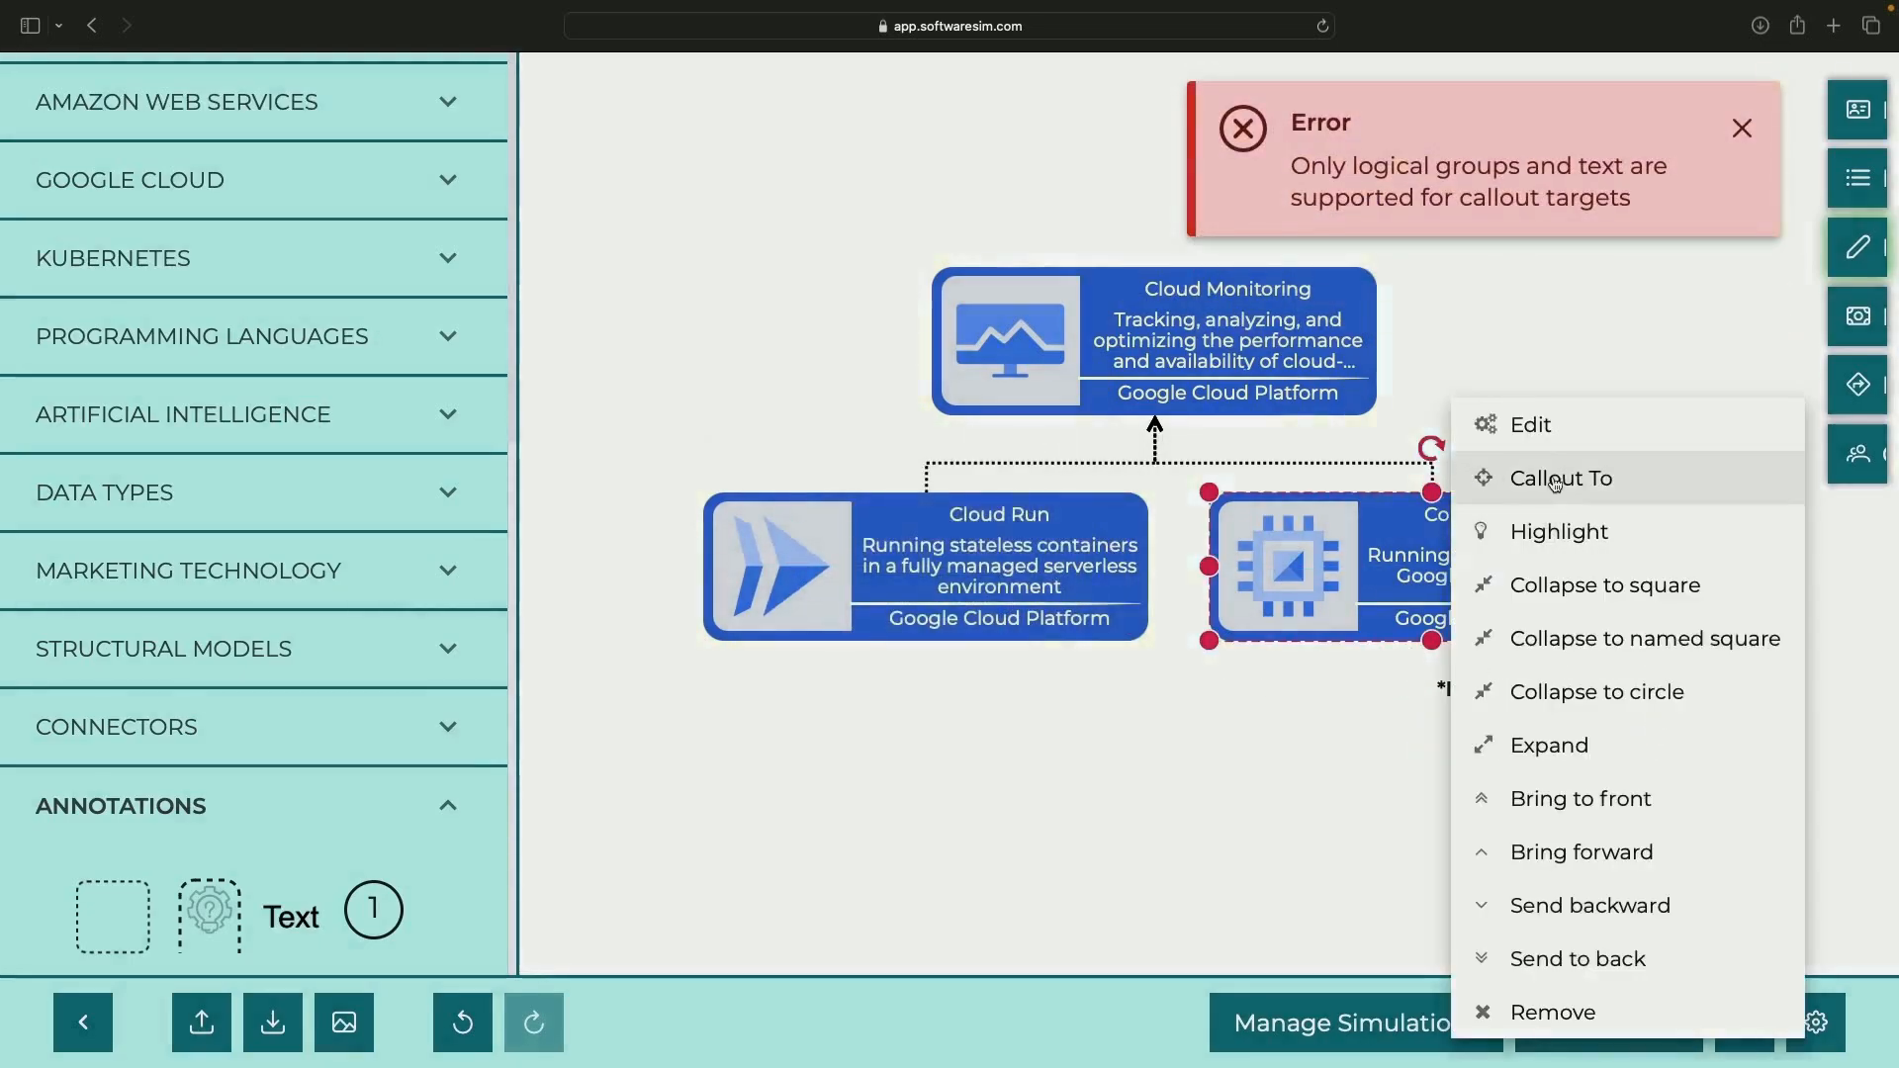
left_click(1554, 480)
left_click(922, 604)
left_click(1529, 706)
left_click_drag(1529, 708, 1530, 742)
left_click(1249, 774)
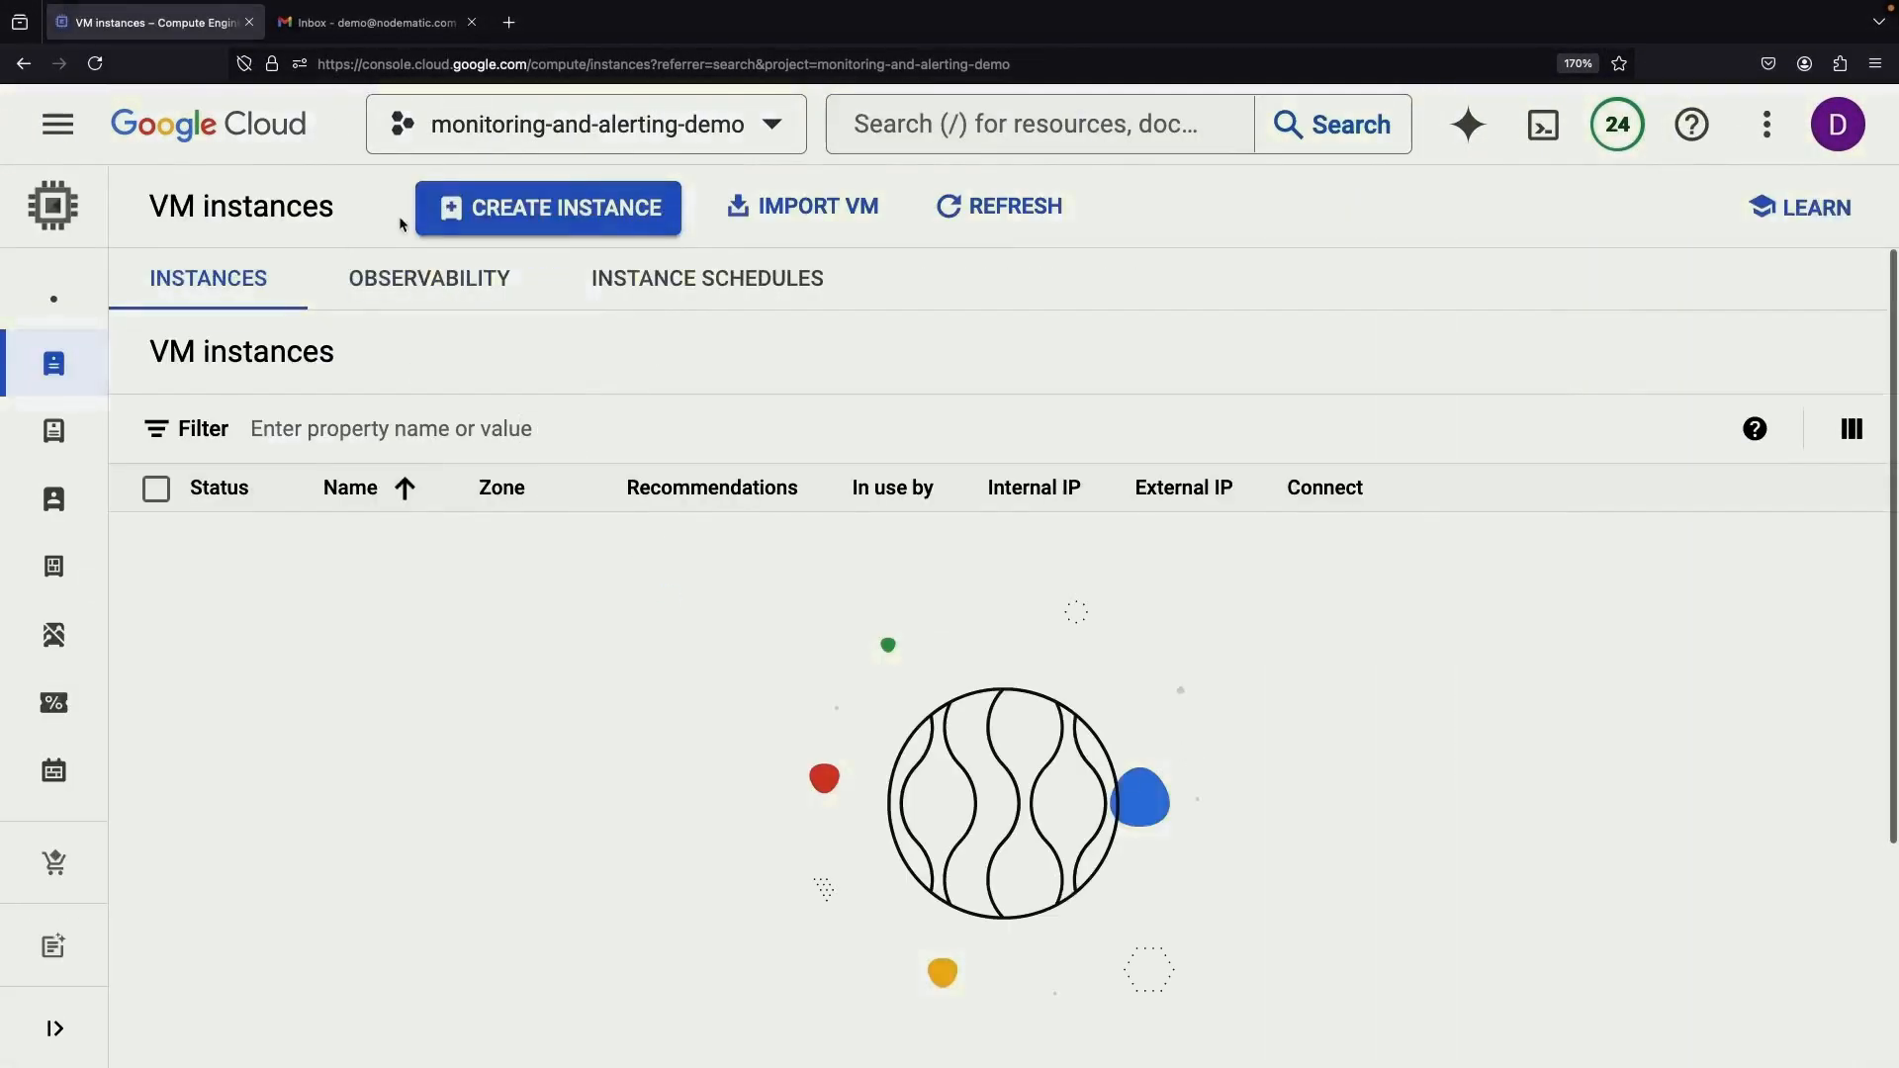
Create an e2-medium VM instance after reviewing the $0.03 hourly estimate
left_click(491, 198)
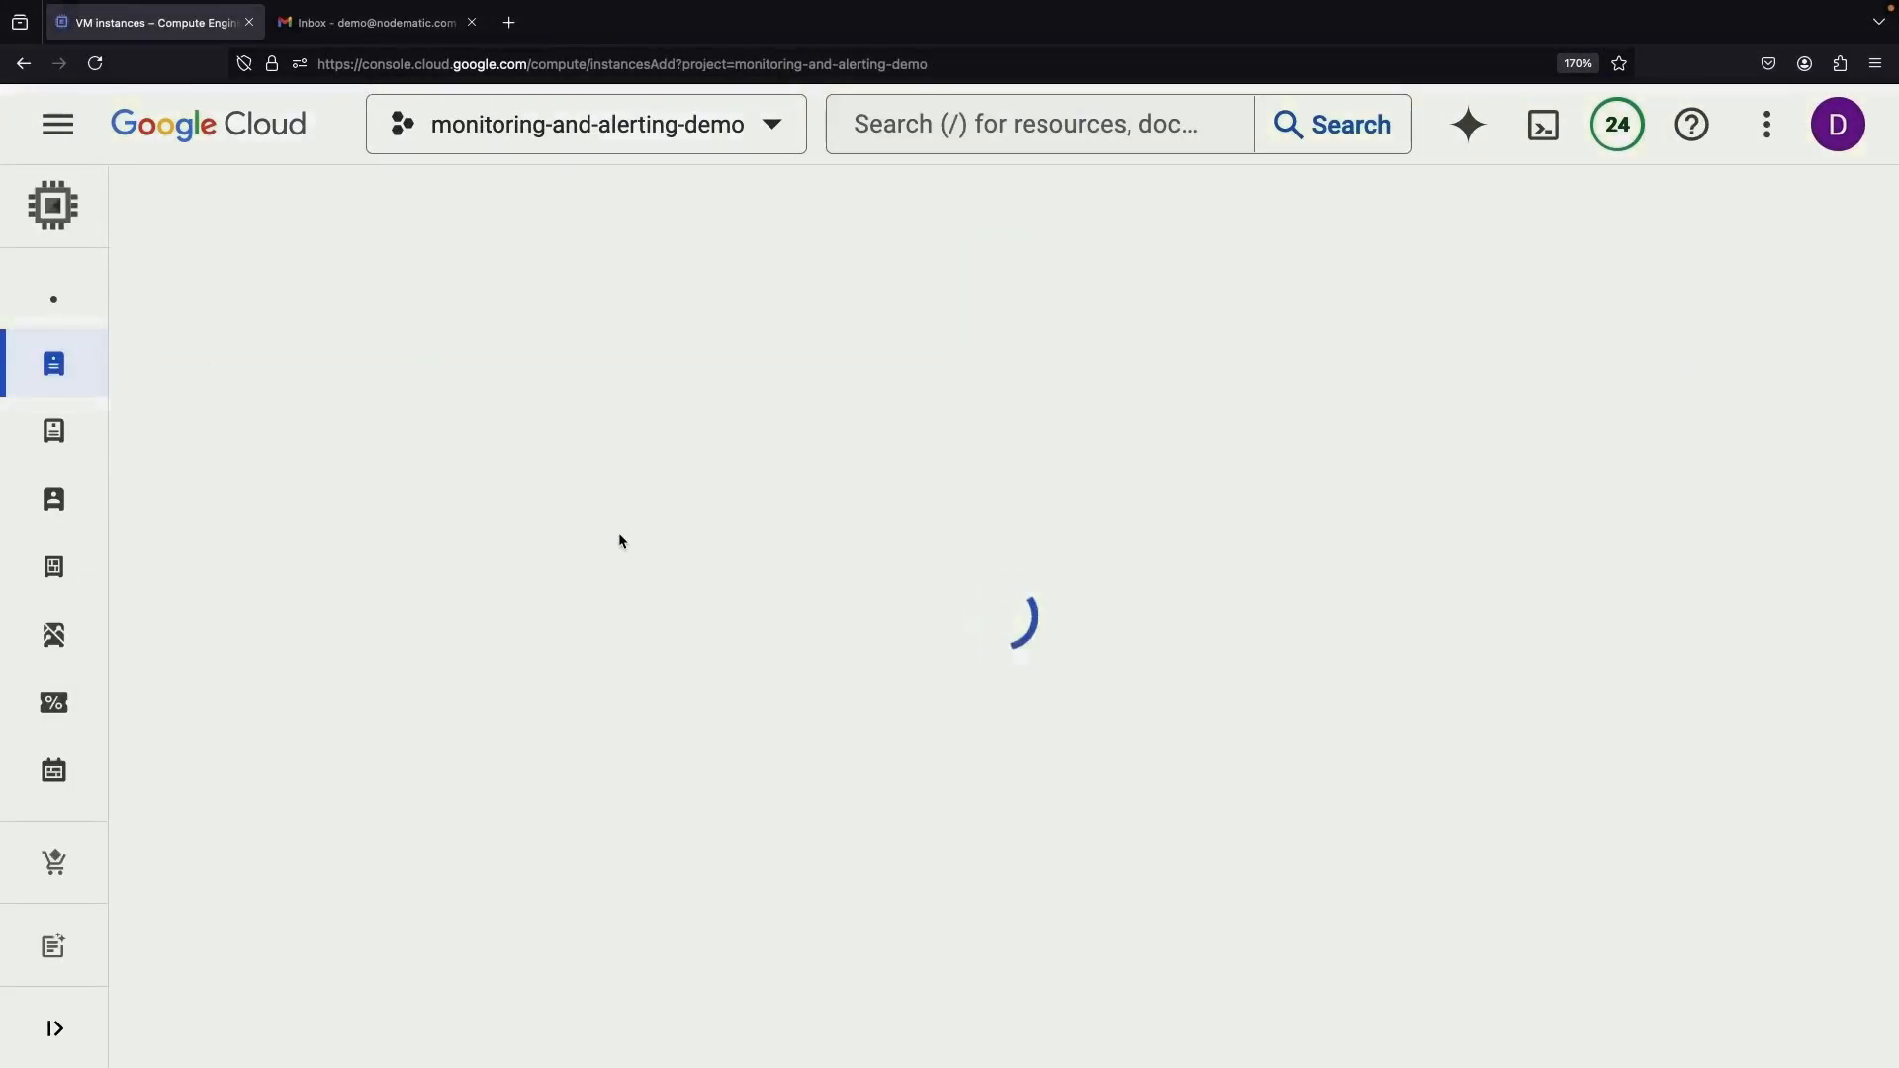
scroll(752, 712, "down", 5)
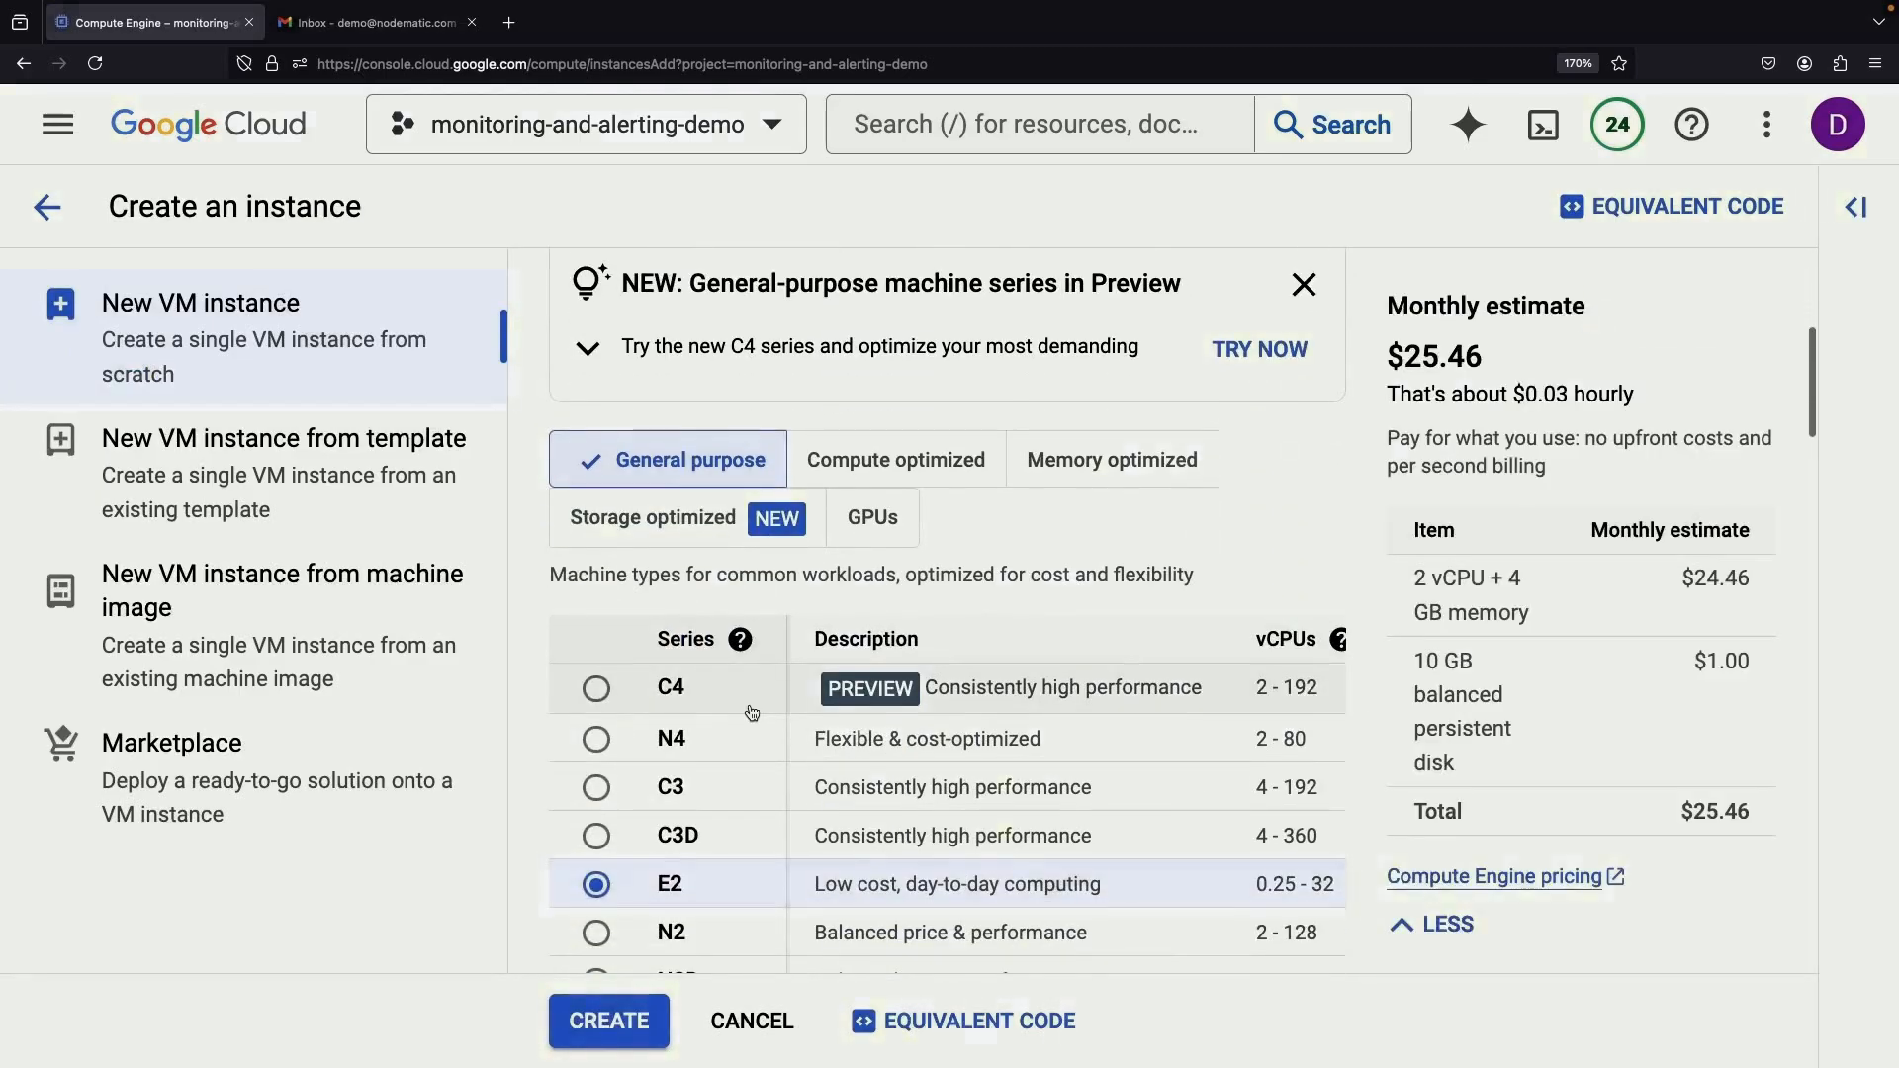
scroll(752, 712, "down", 8)
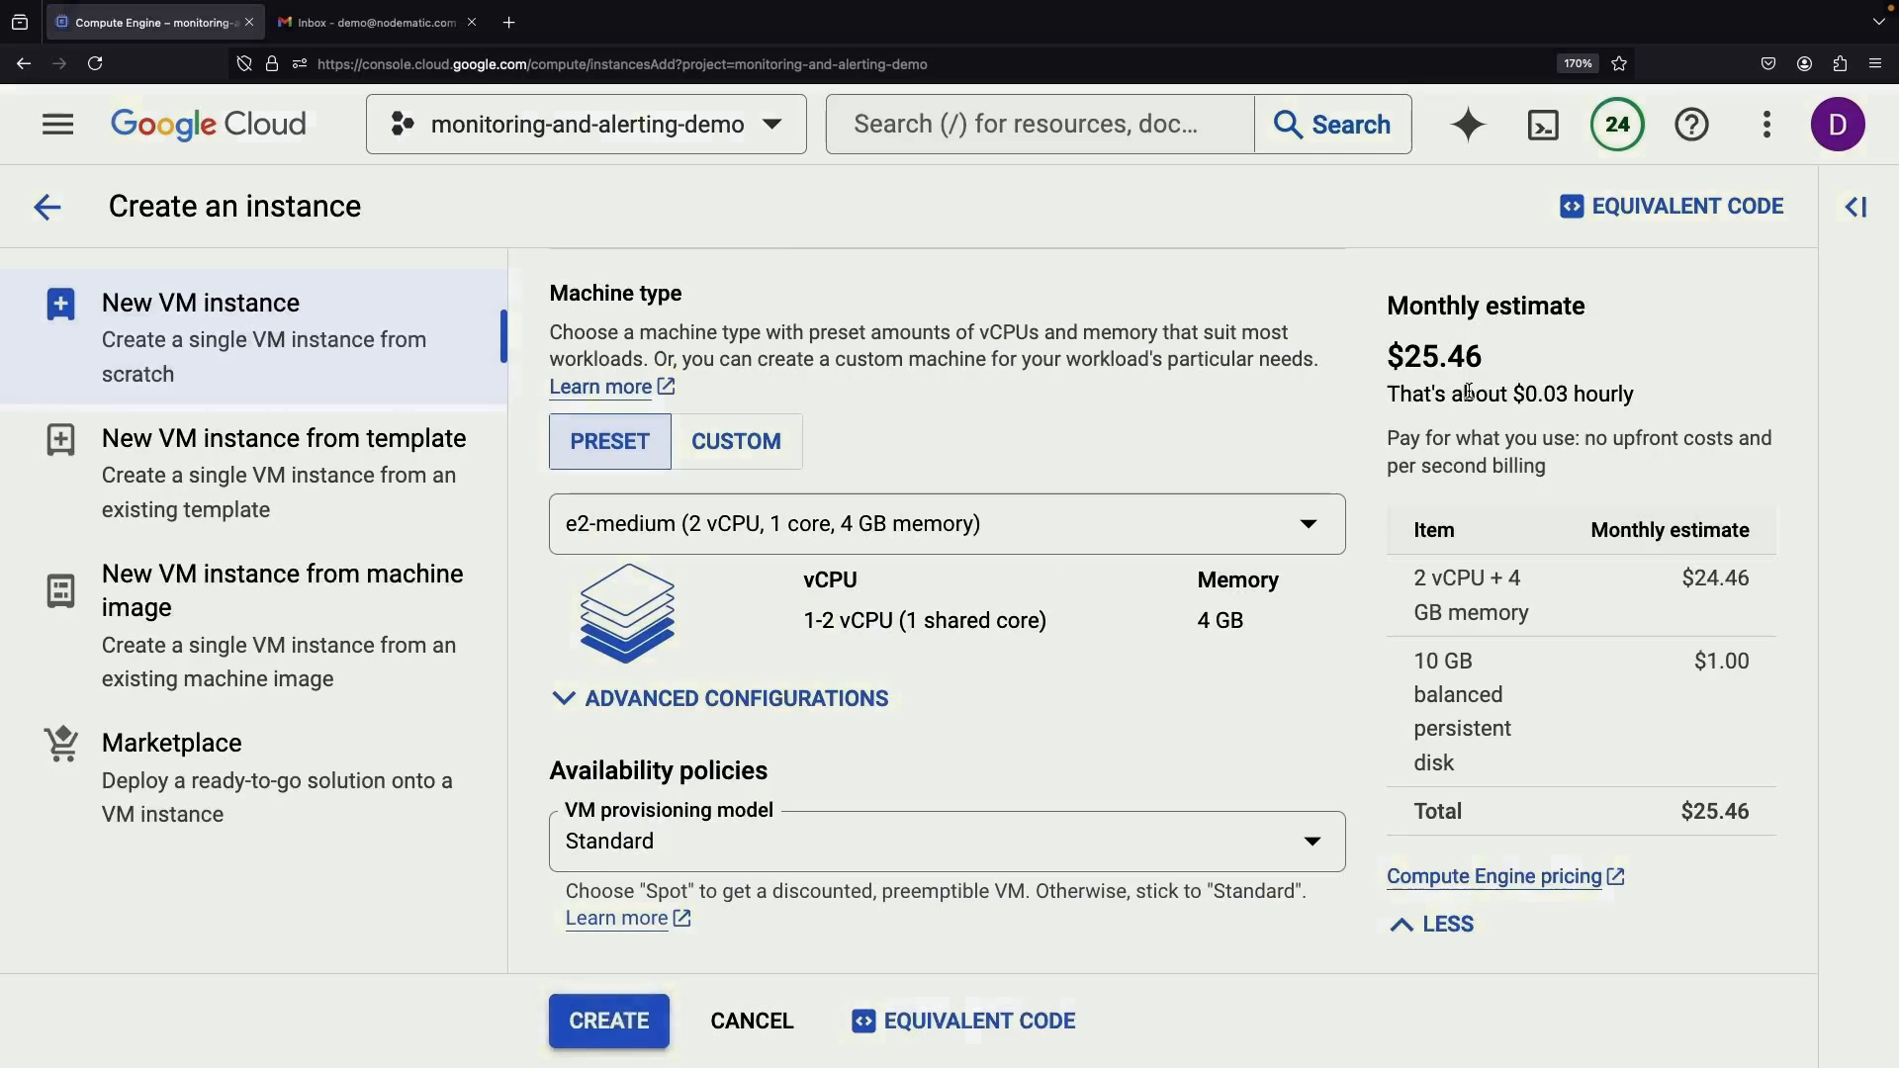
left_click_drag(1573, 394, 1519, 394)
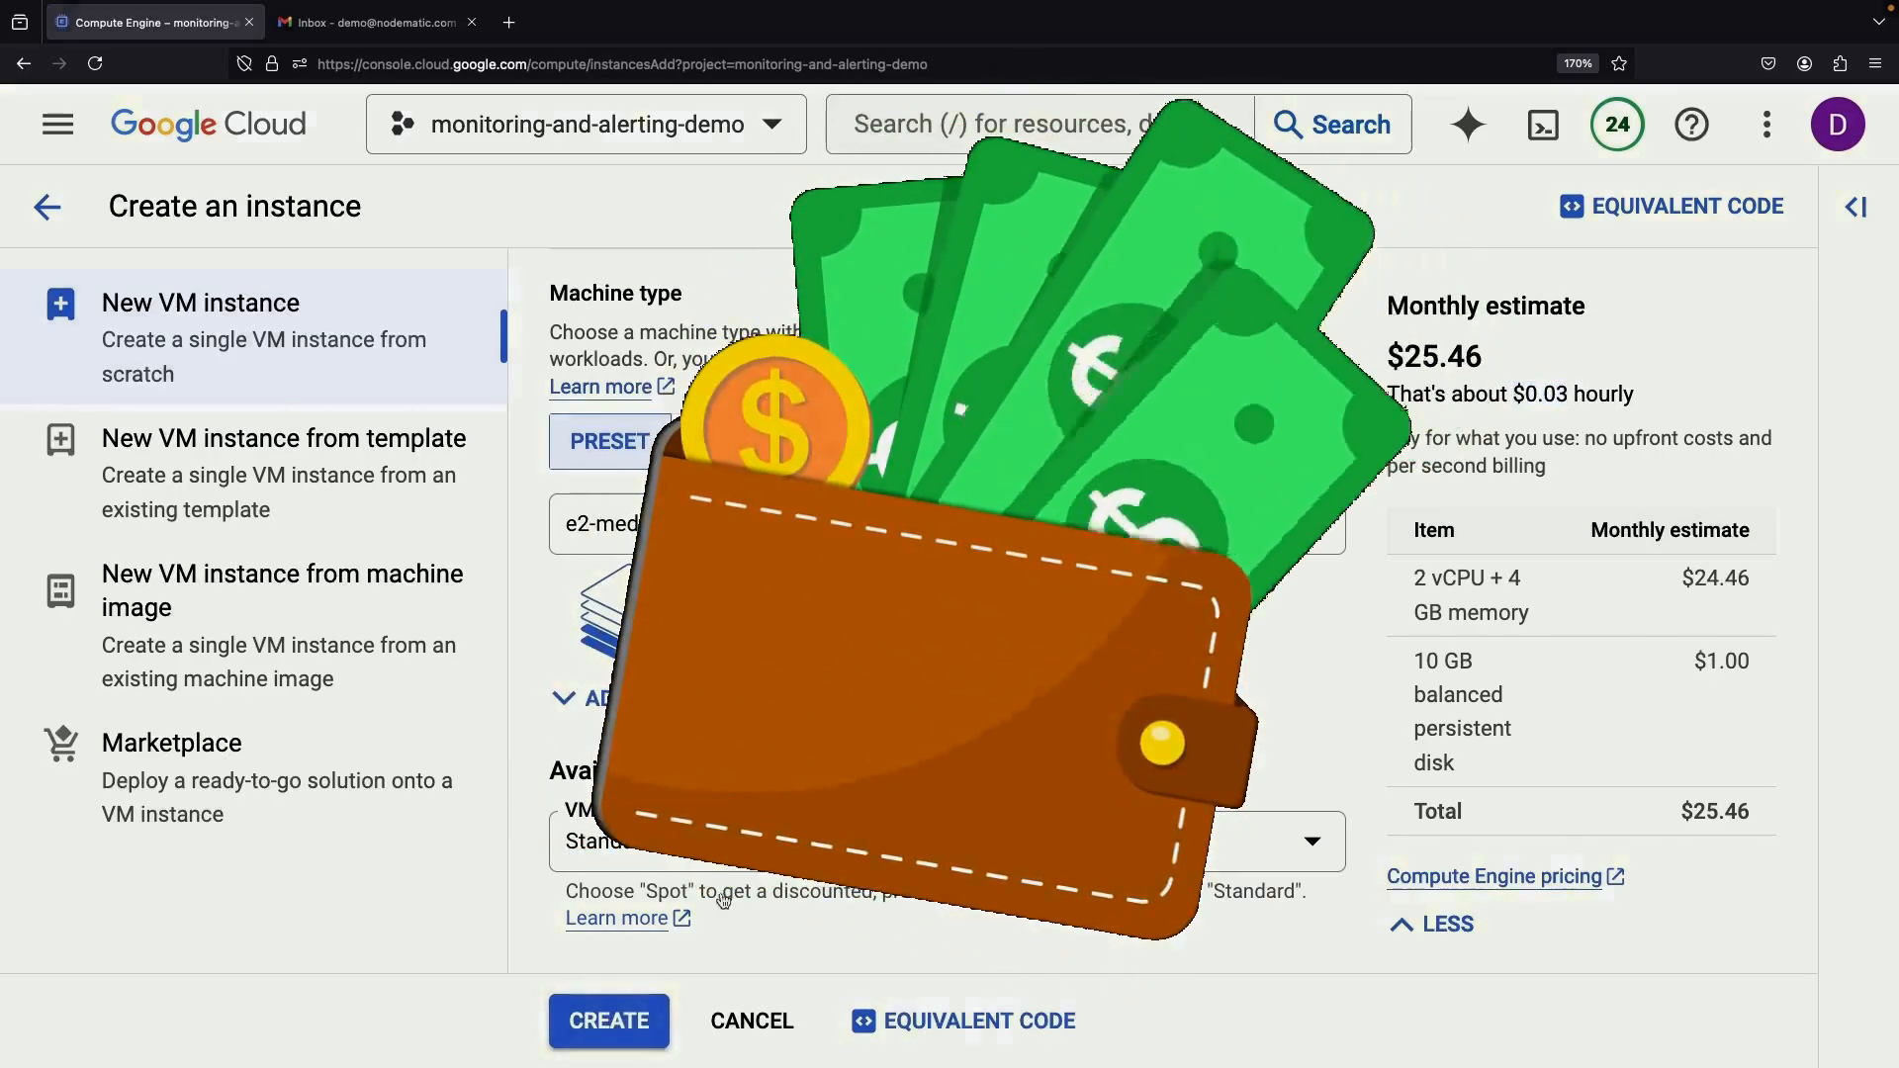
left_click(606, 1019)
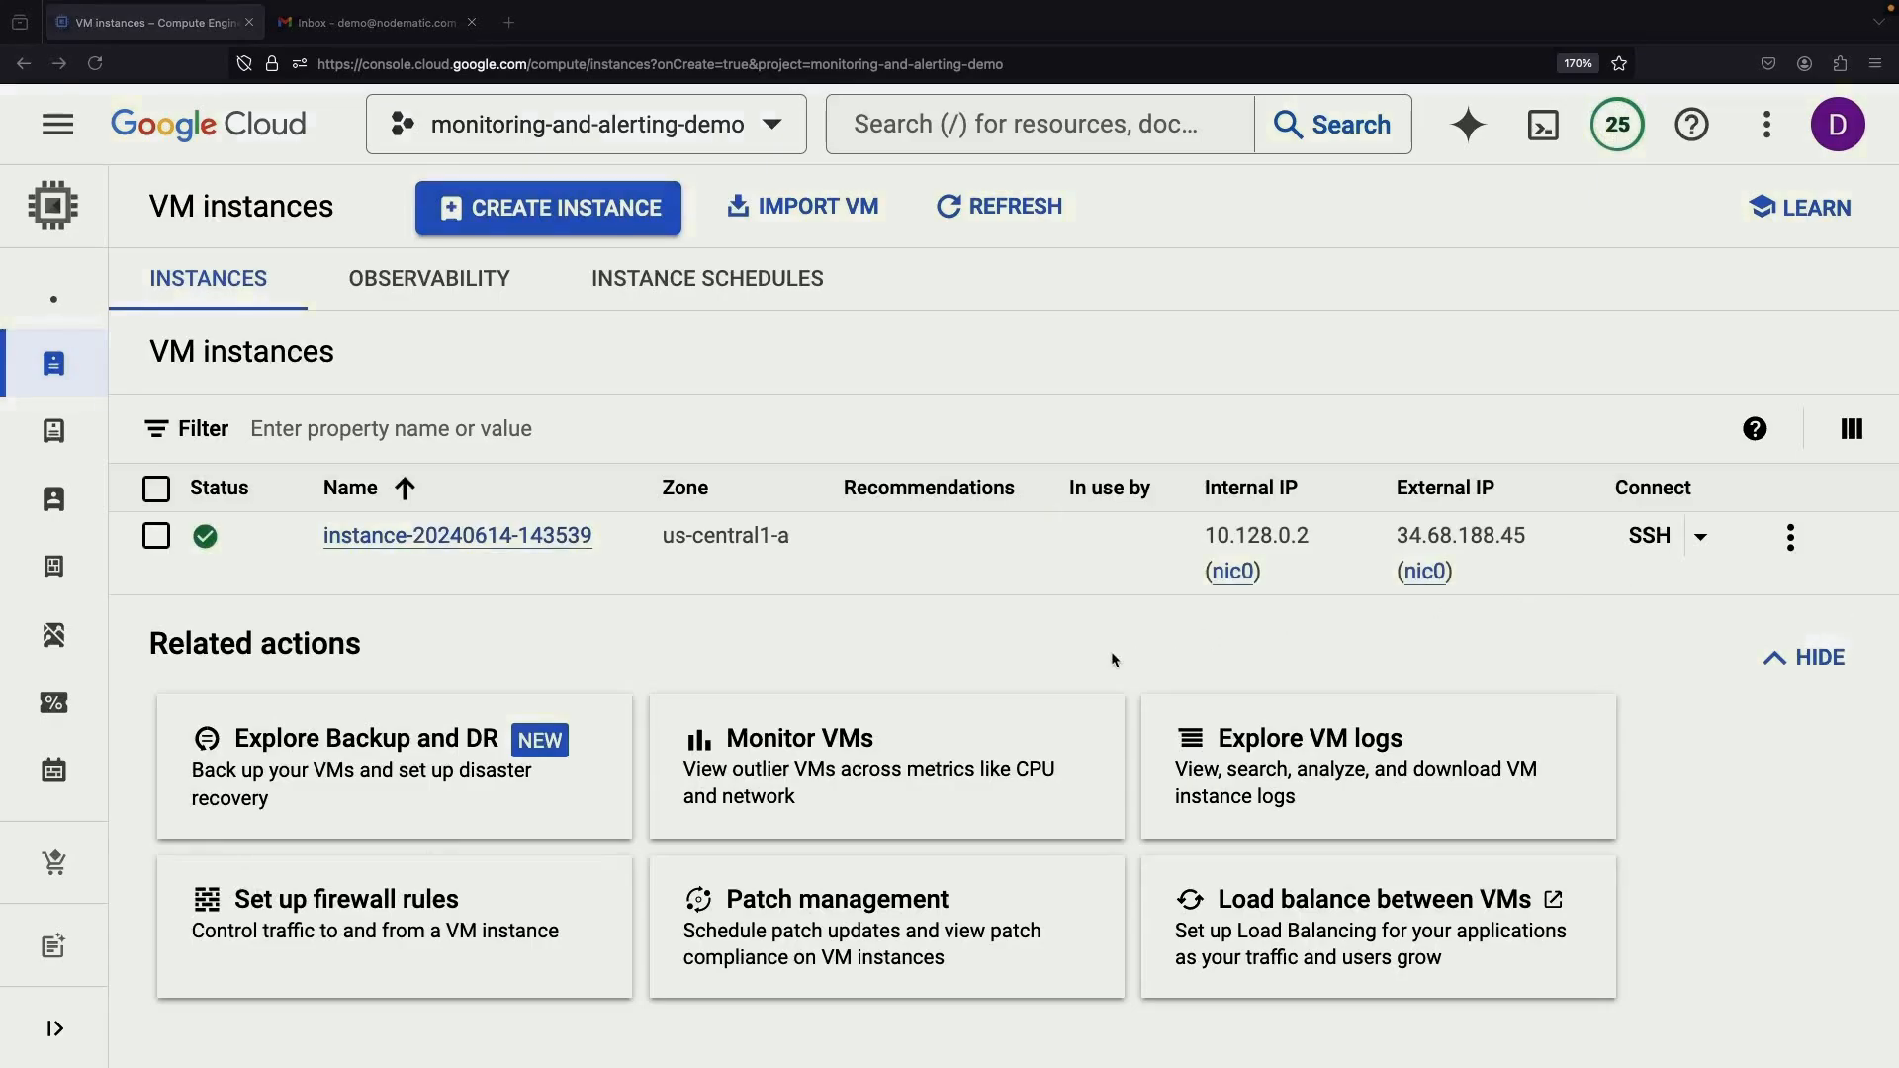
Open the new instance's Observability metrics and scroll back to the CPU and Memory Utilization charts
left_click(544, 532)
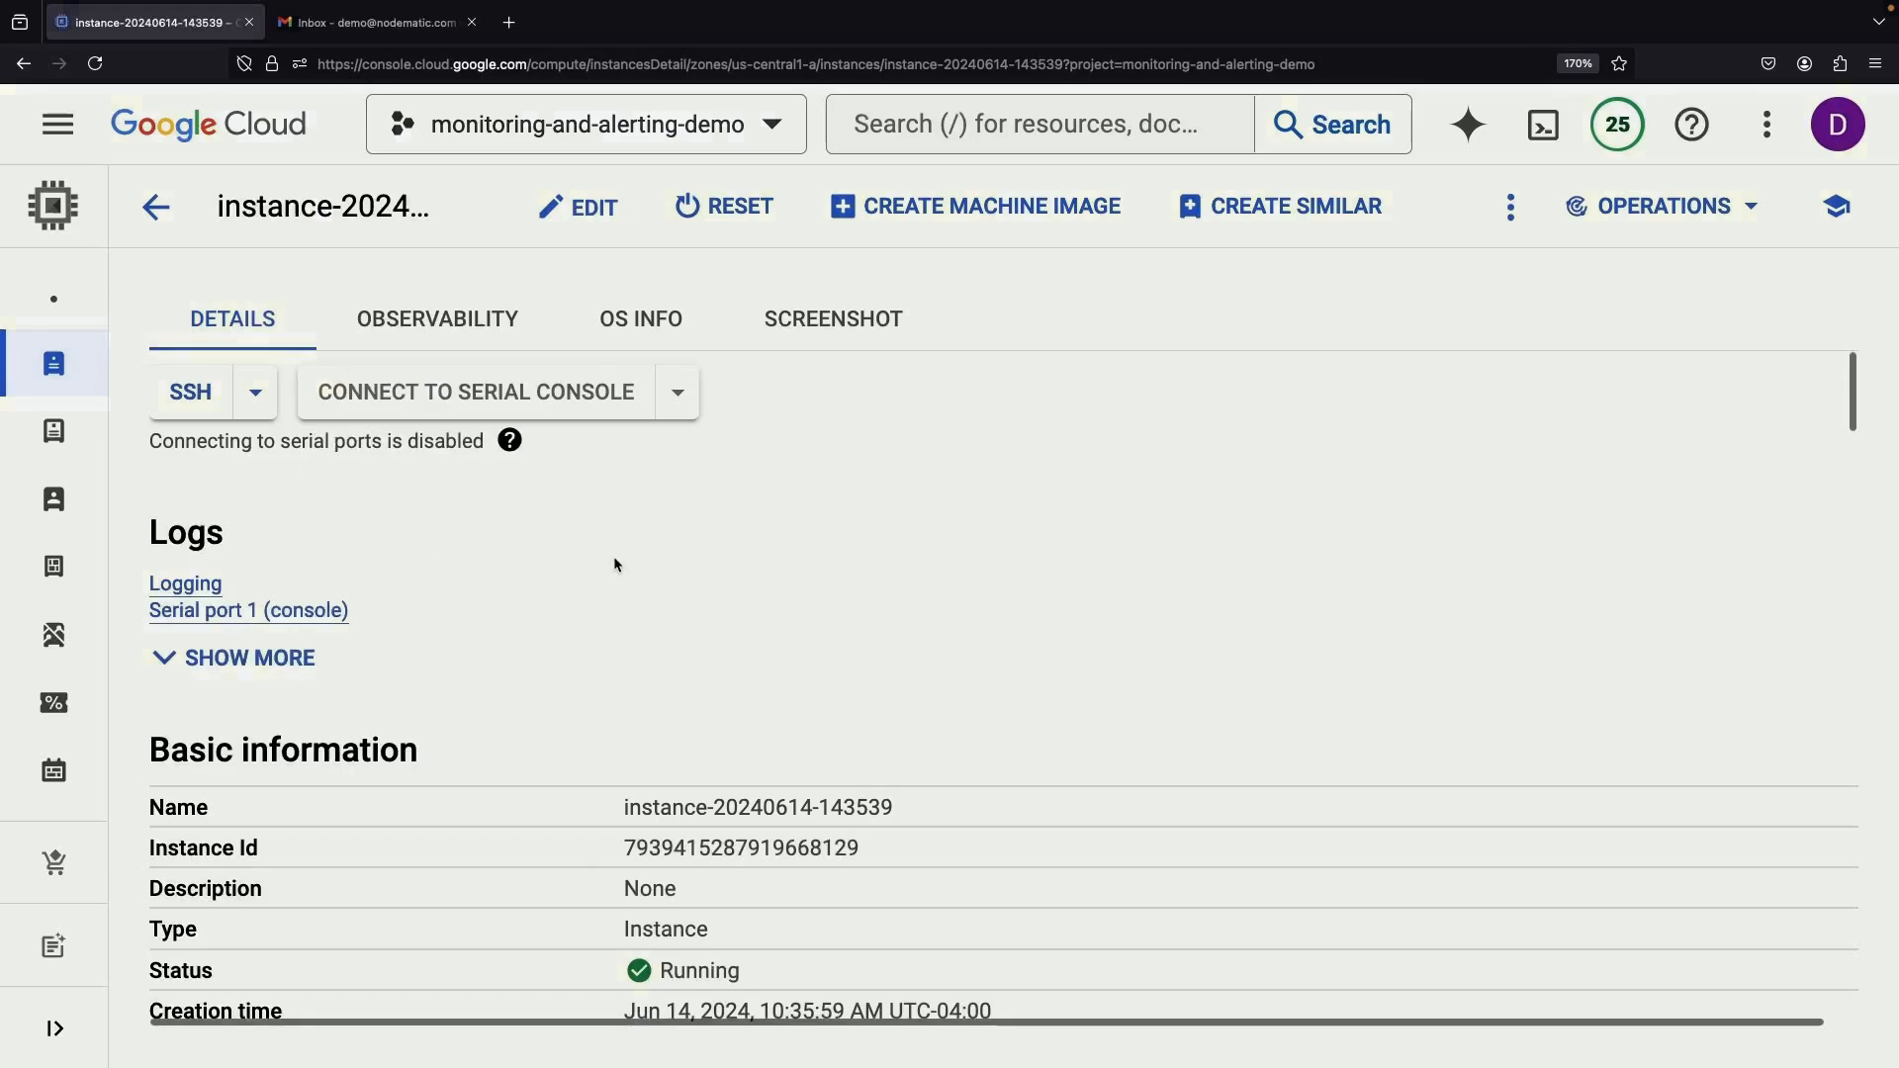
left_click(456, 325)
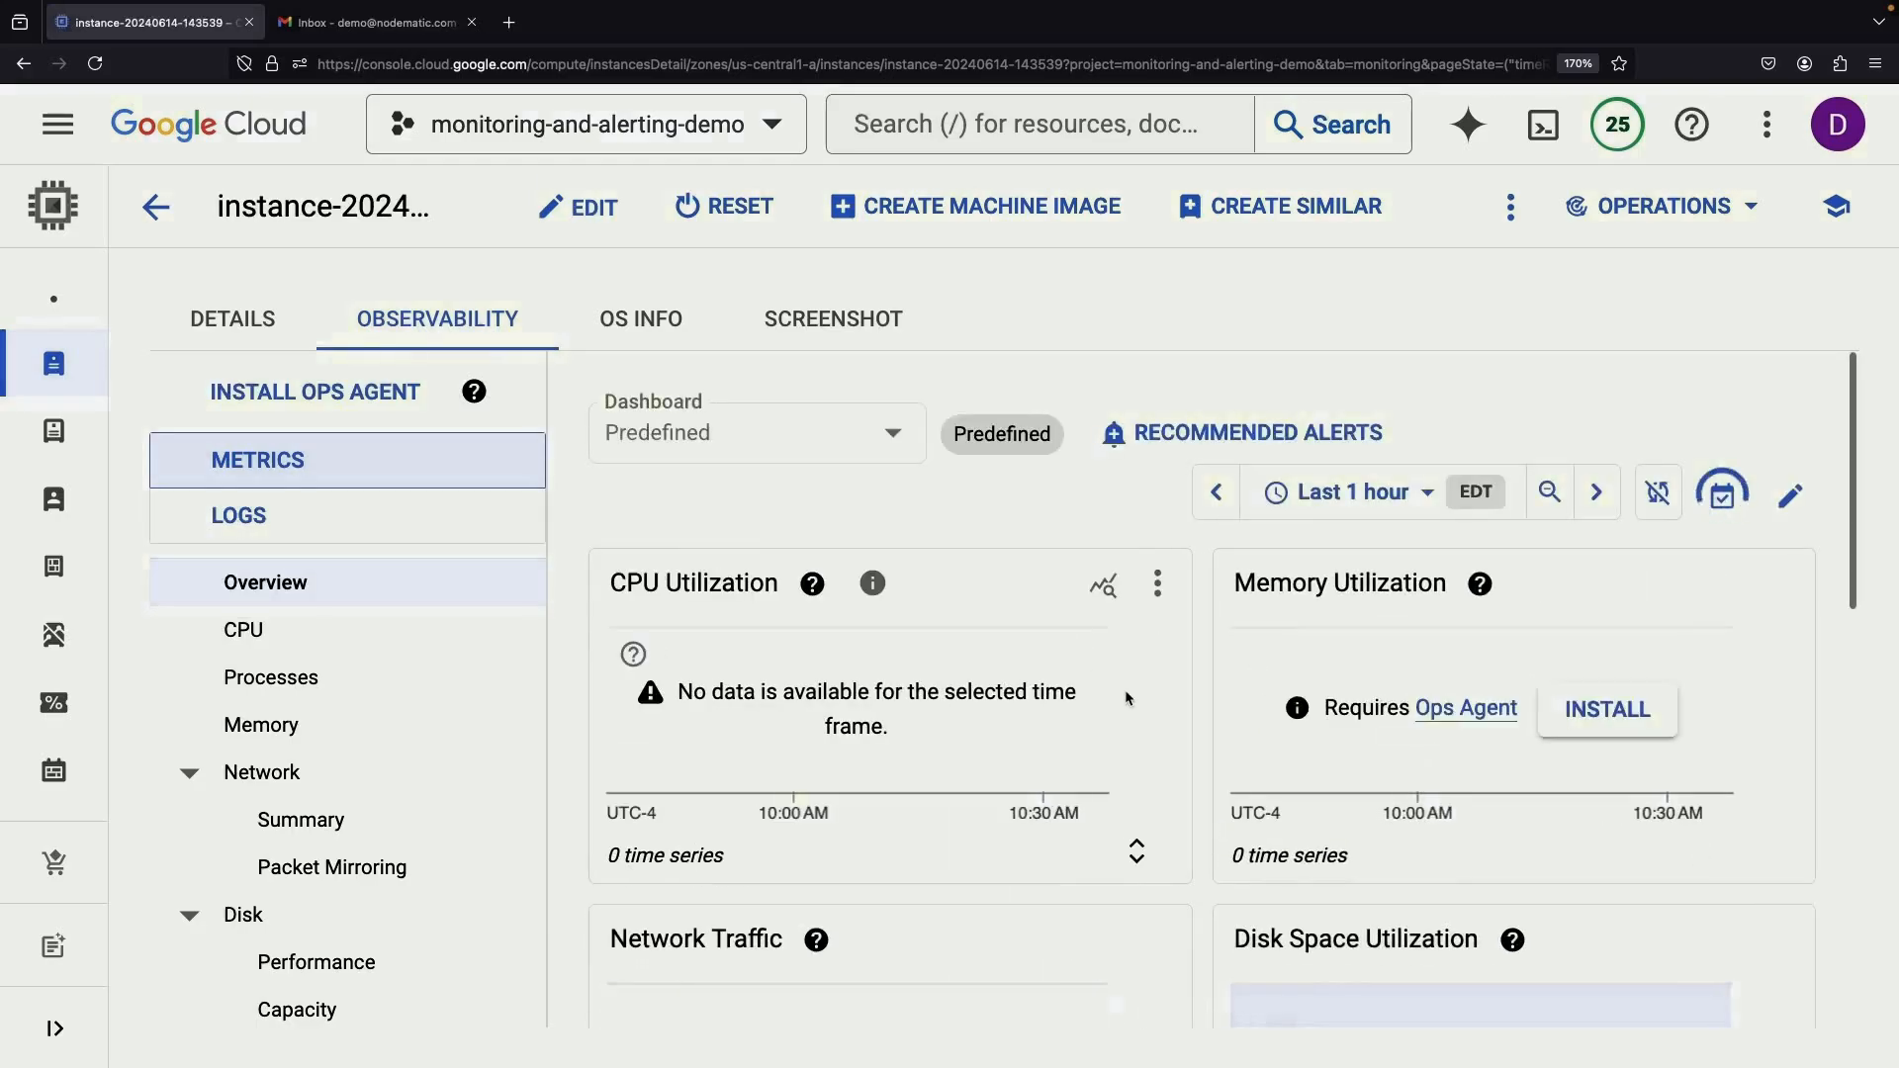
scroll(1212, 859, "down", 3)
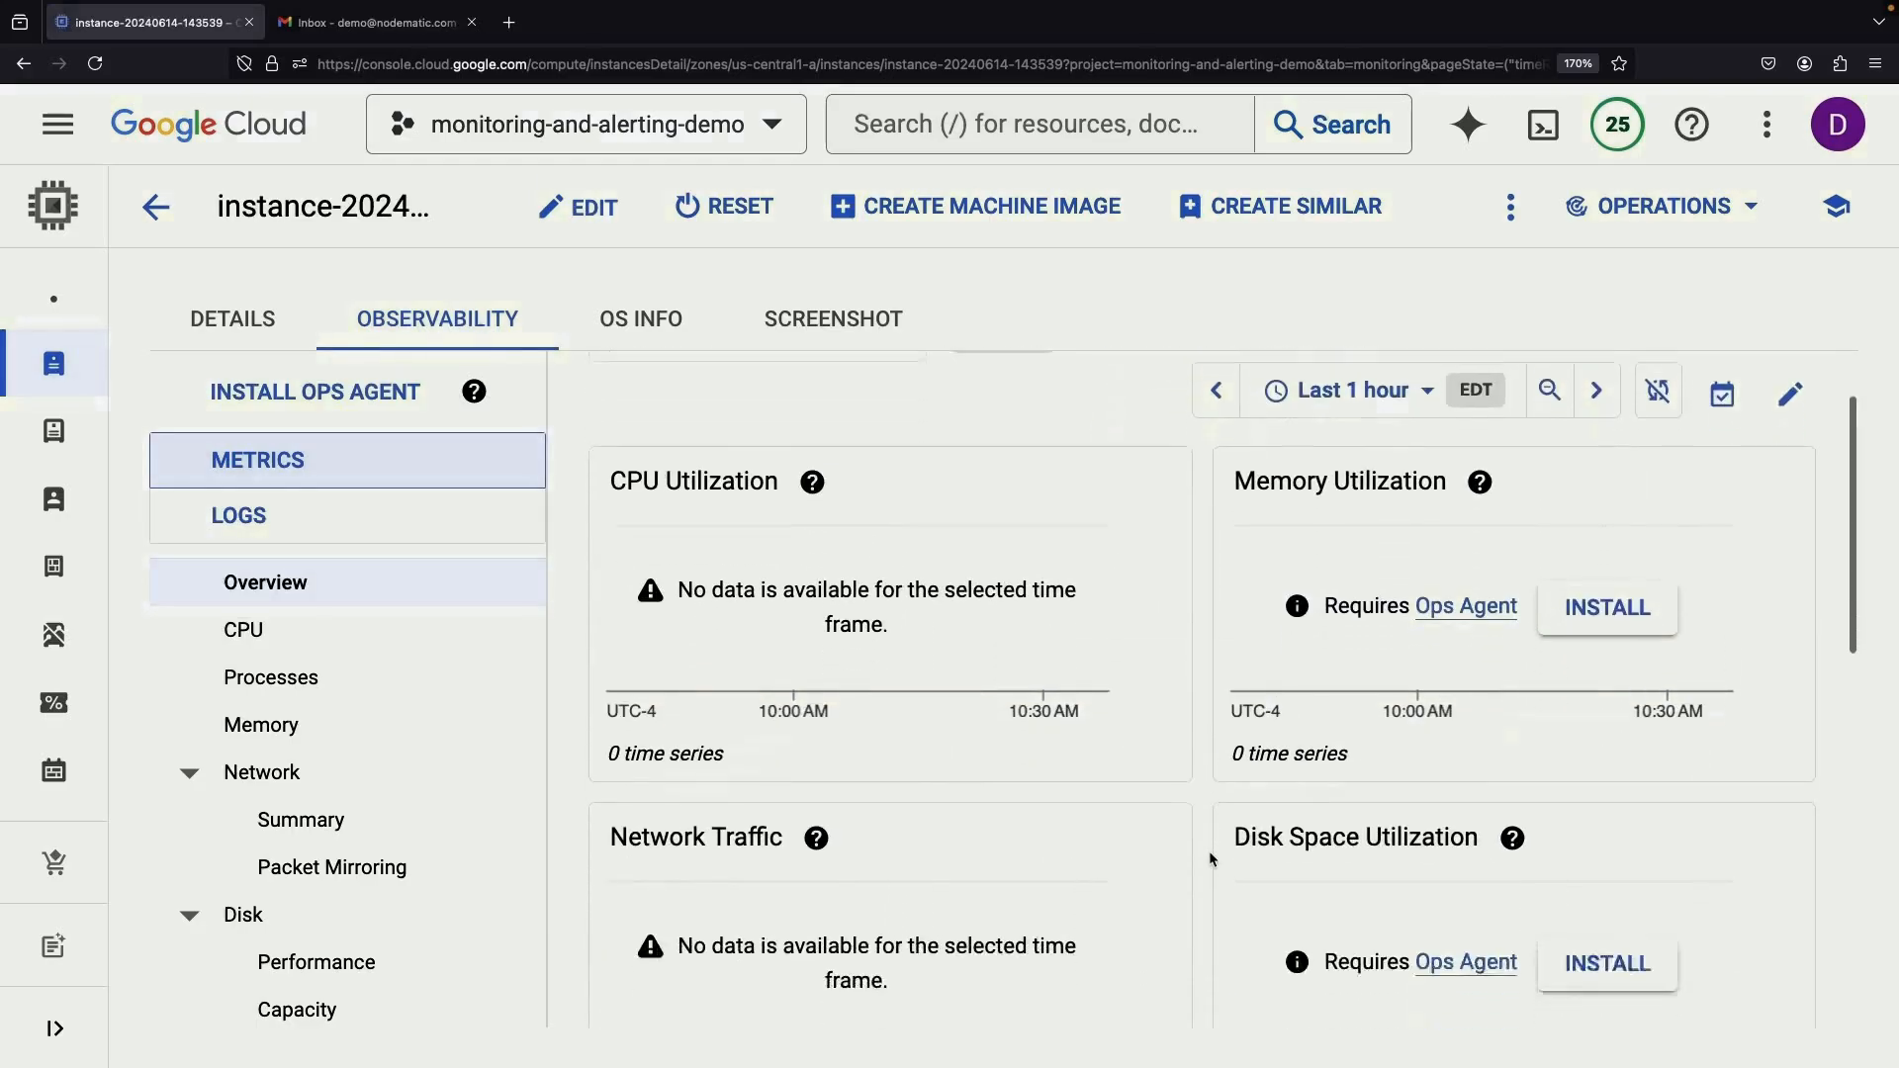
scroll(1213, 860, "up", 1)
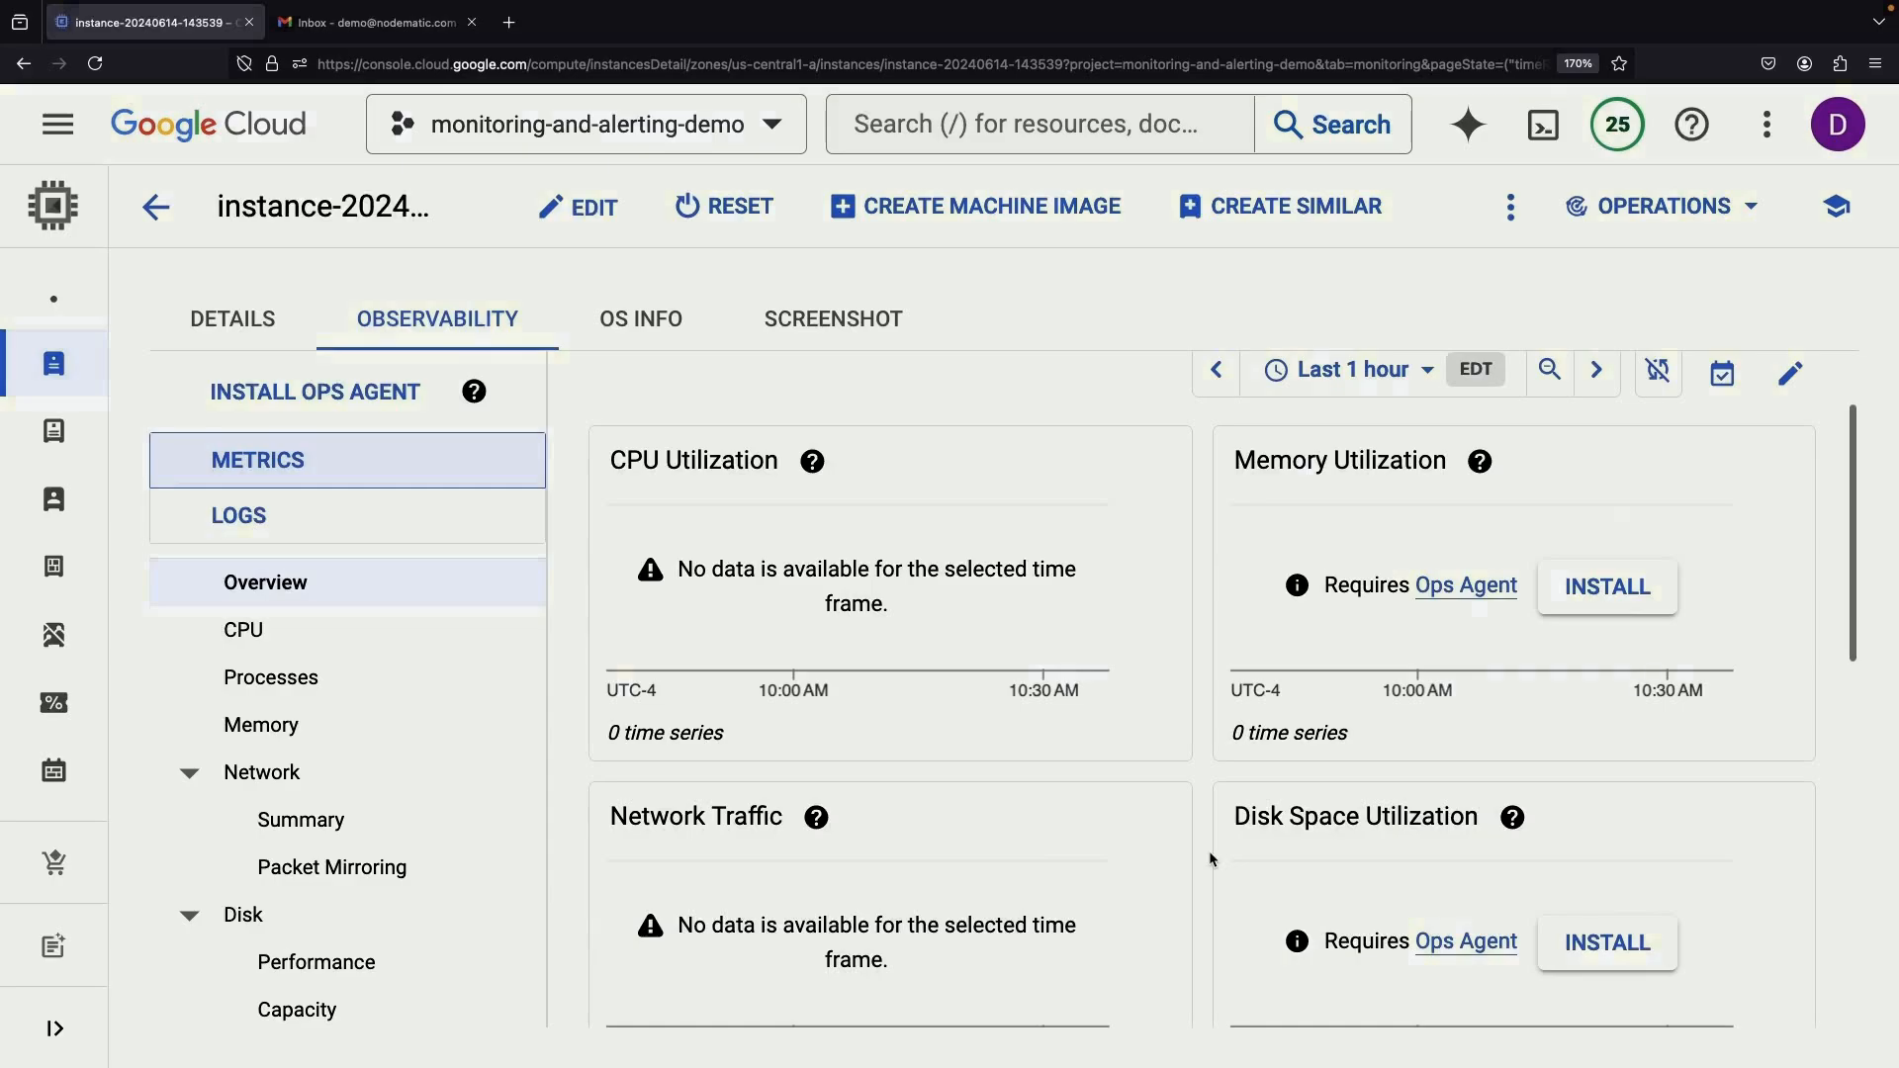
scroll(1212, 858, "down", 10)
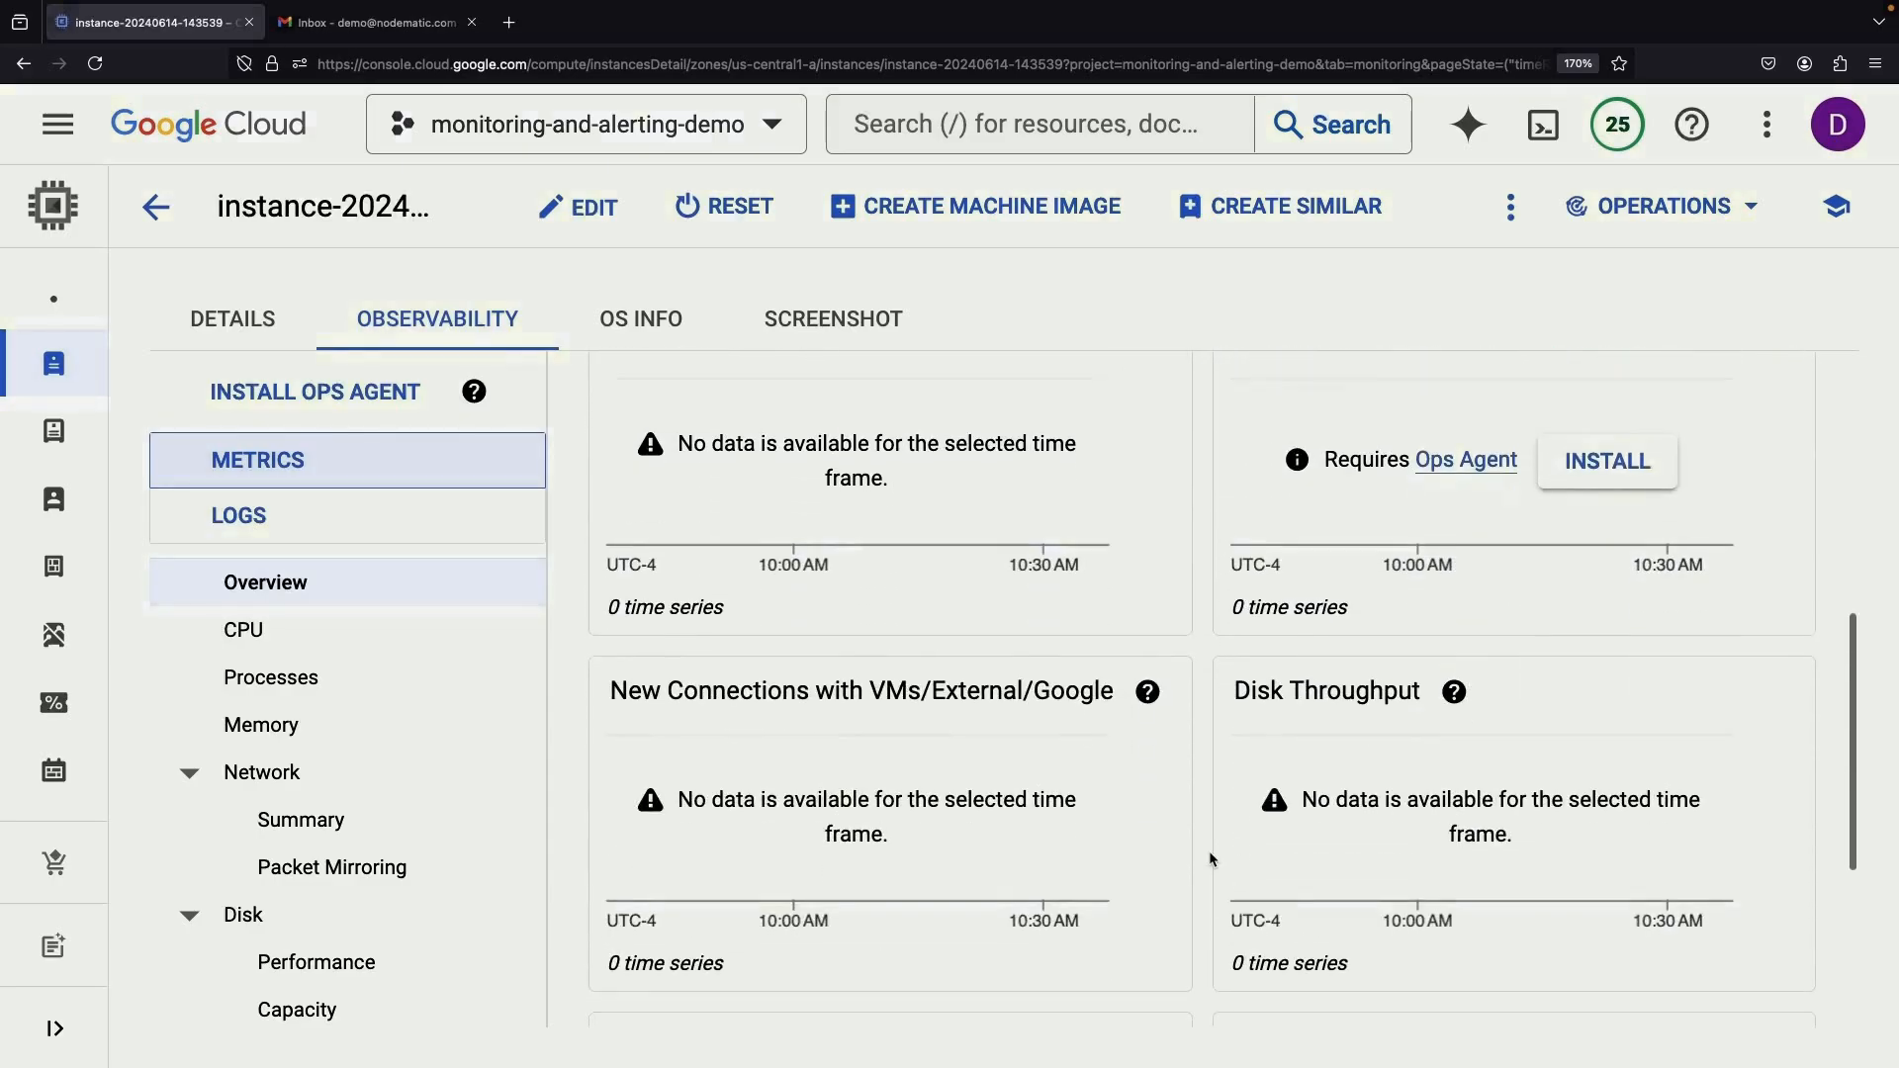
scroll(1212, 859, "down", 2)
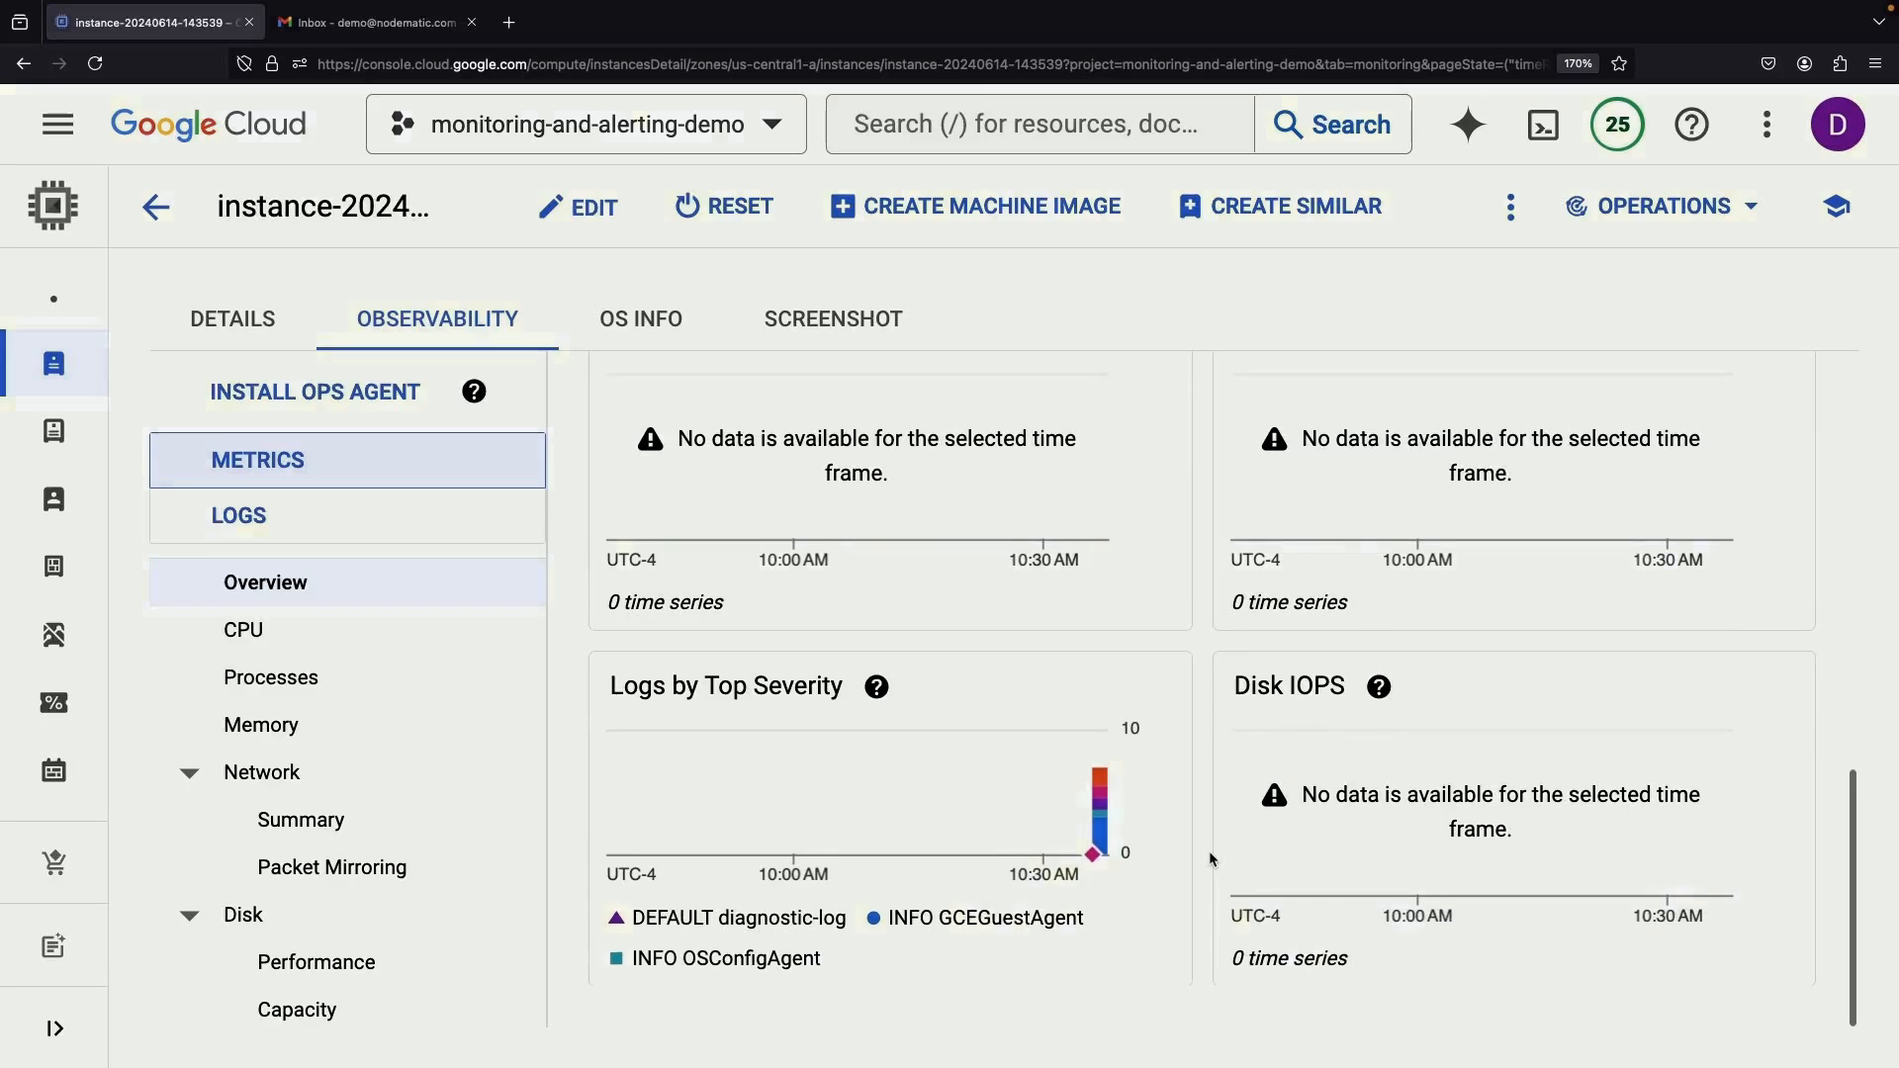
scroll(1212, 859, "up", 6)
scroll(1213, 859, "up", 5)
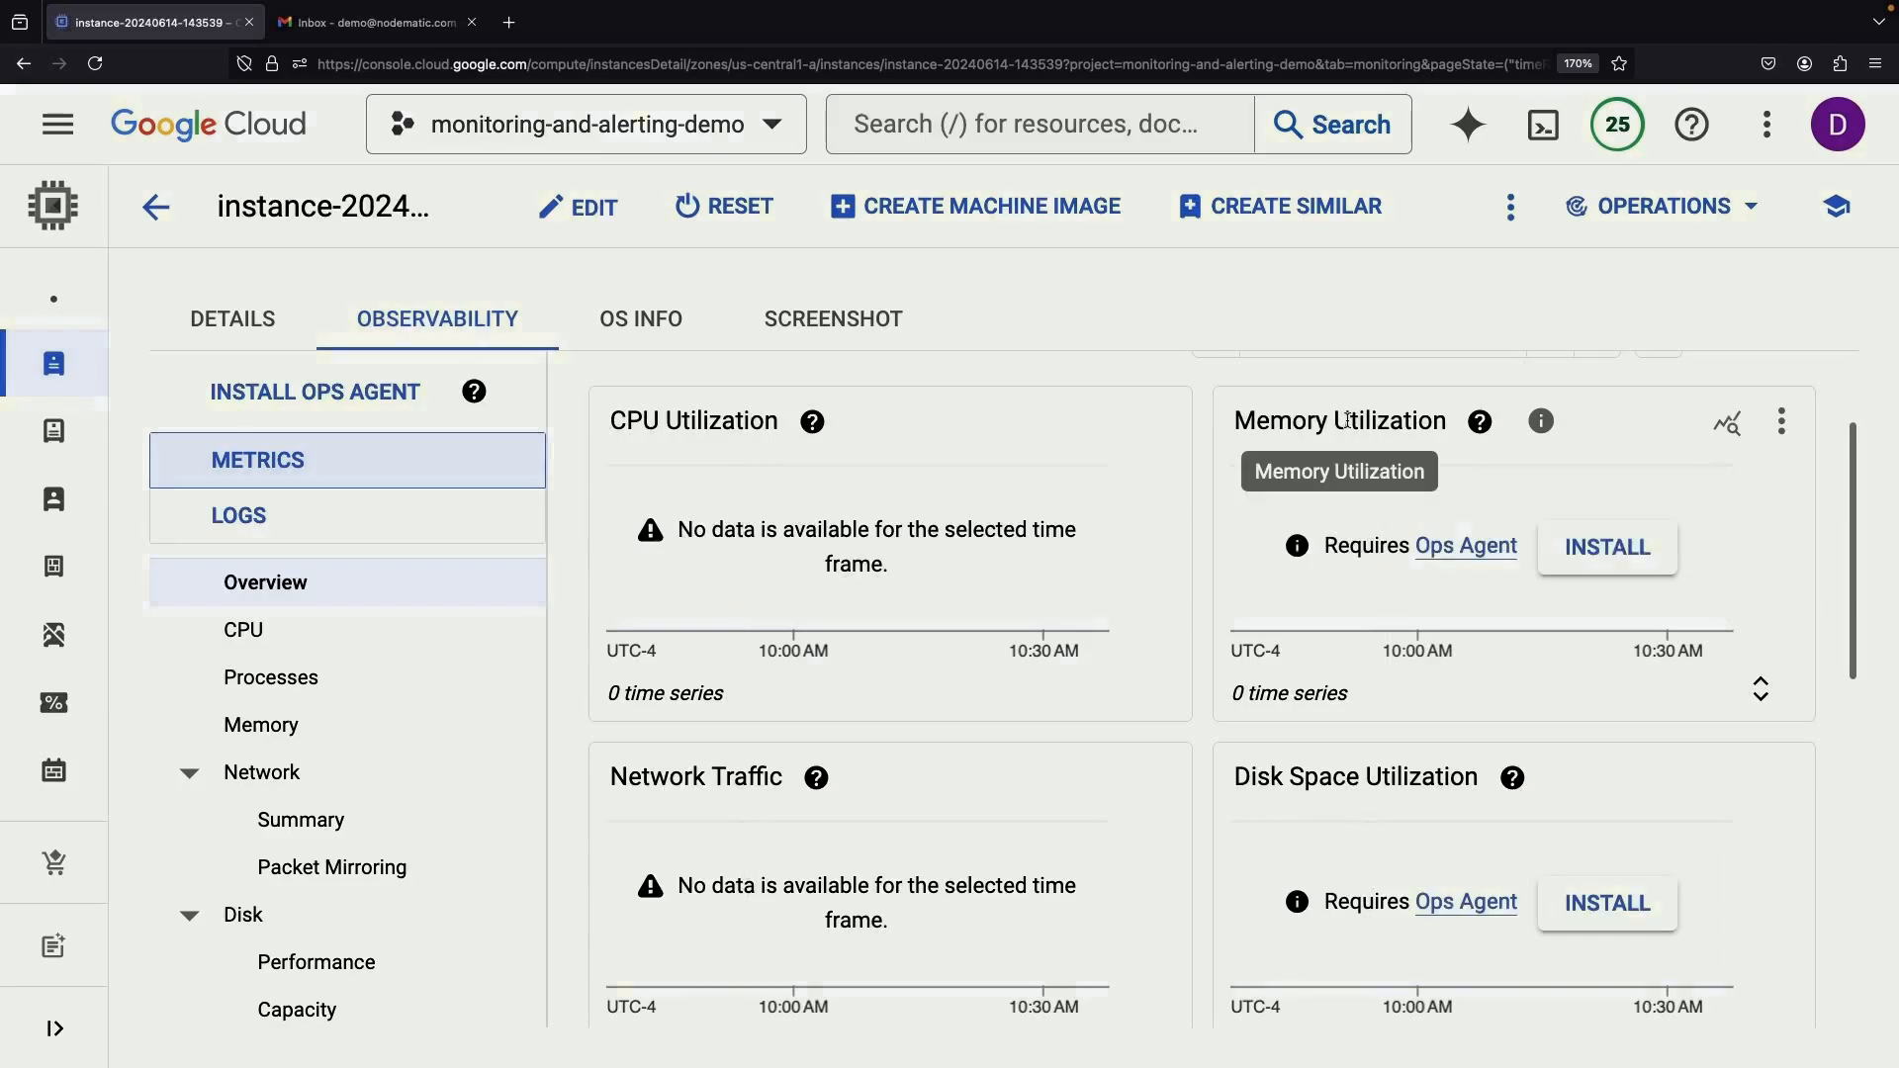
Install the Ops Agent on the instance from the Memory Utilization card
left_click(1625, 549)
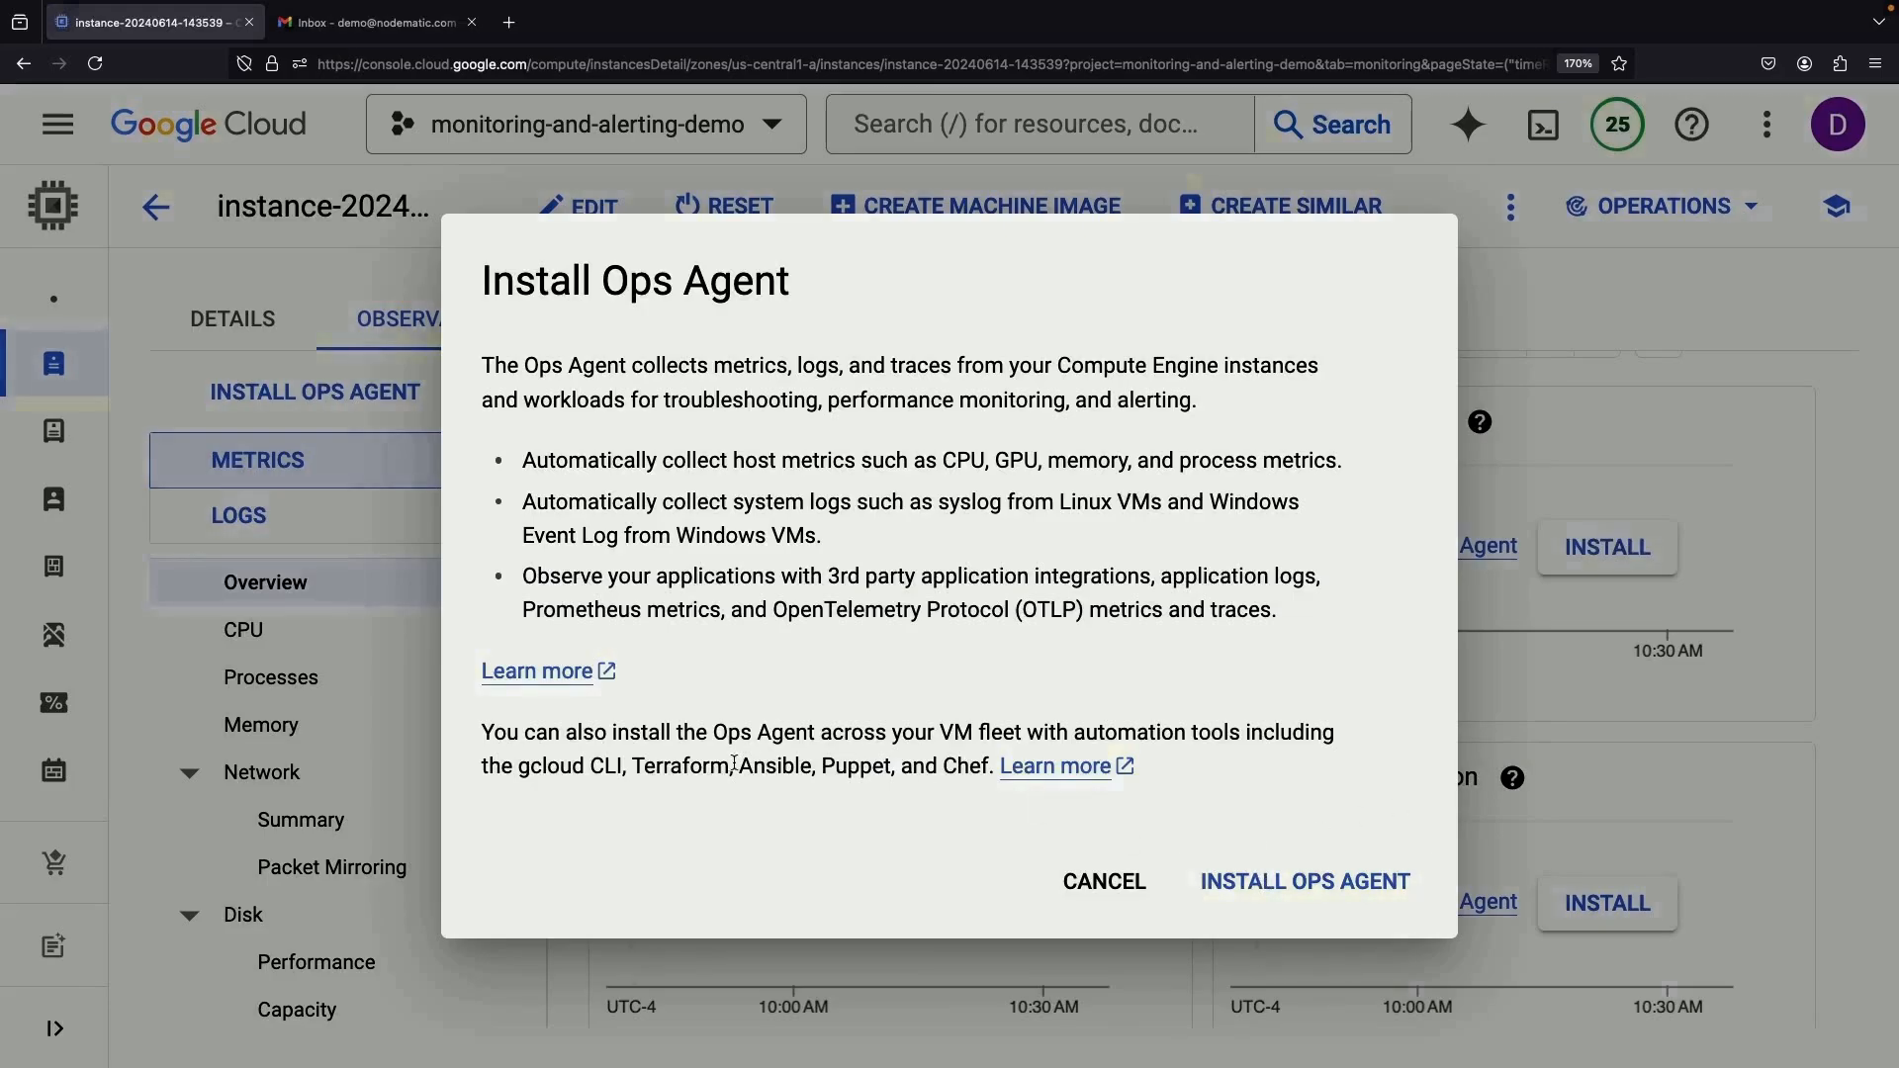
left_click_drag(740, 742, 910, 763)
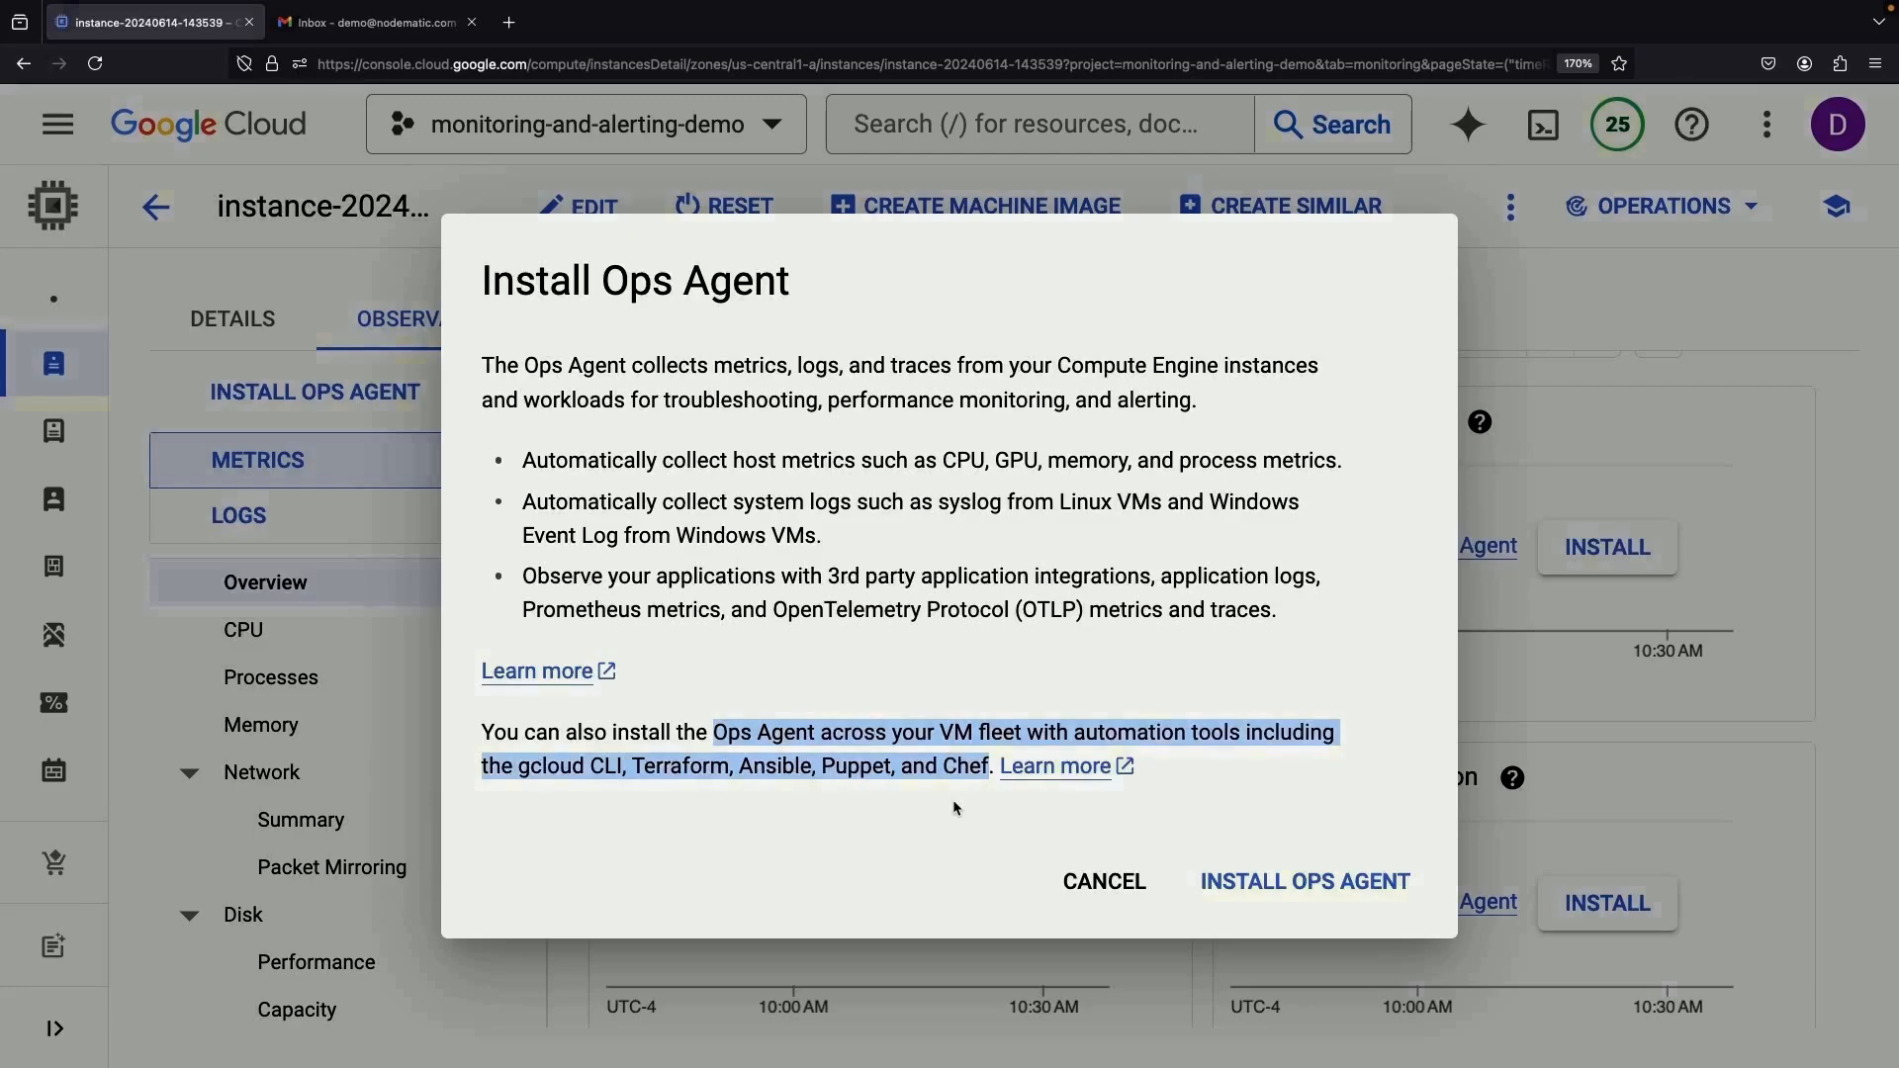
left_click(958, 810)
left_click(1246, 882)
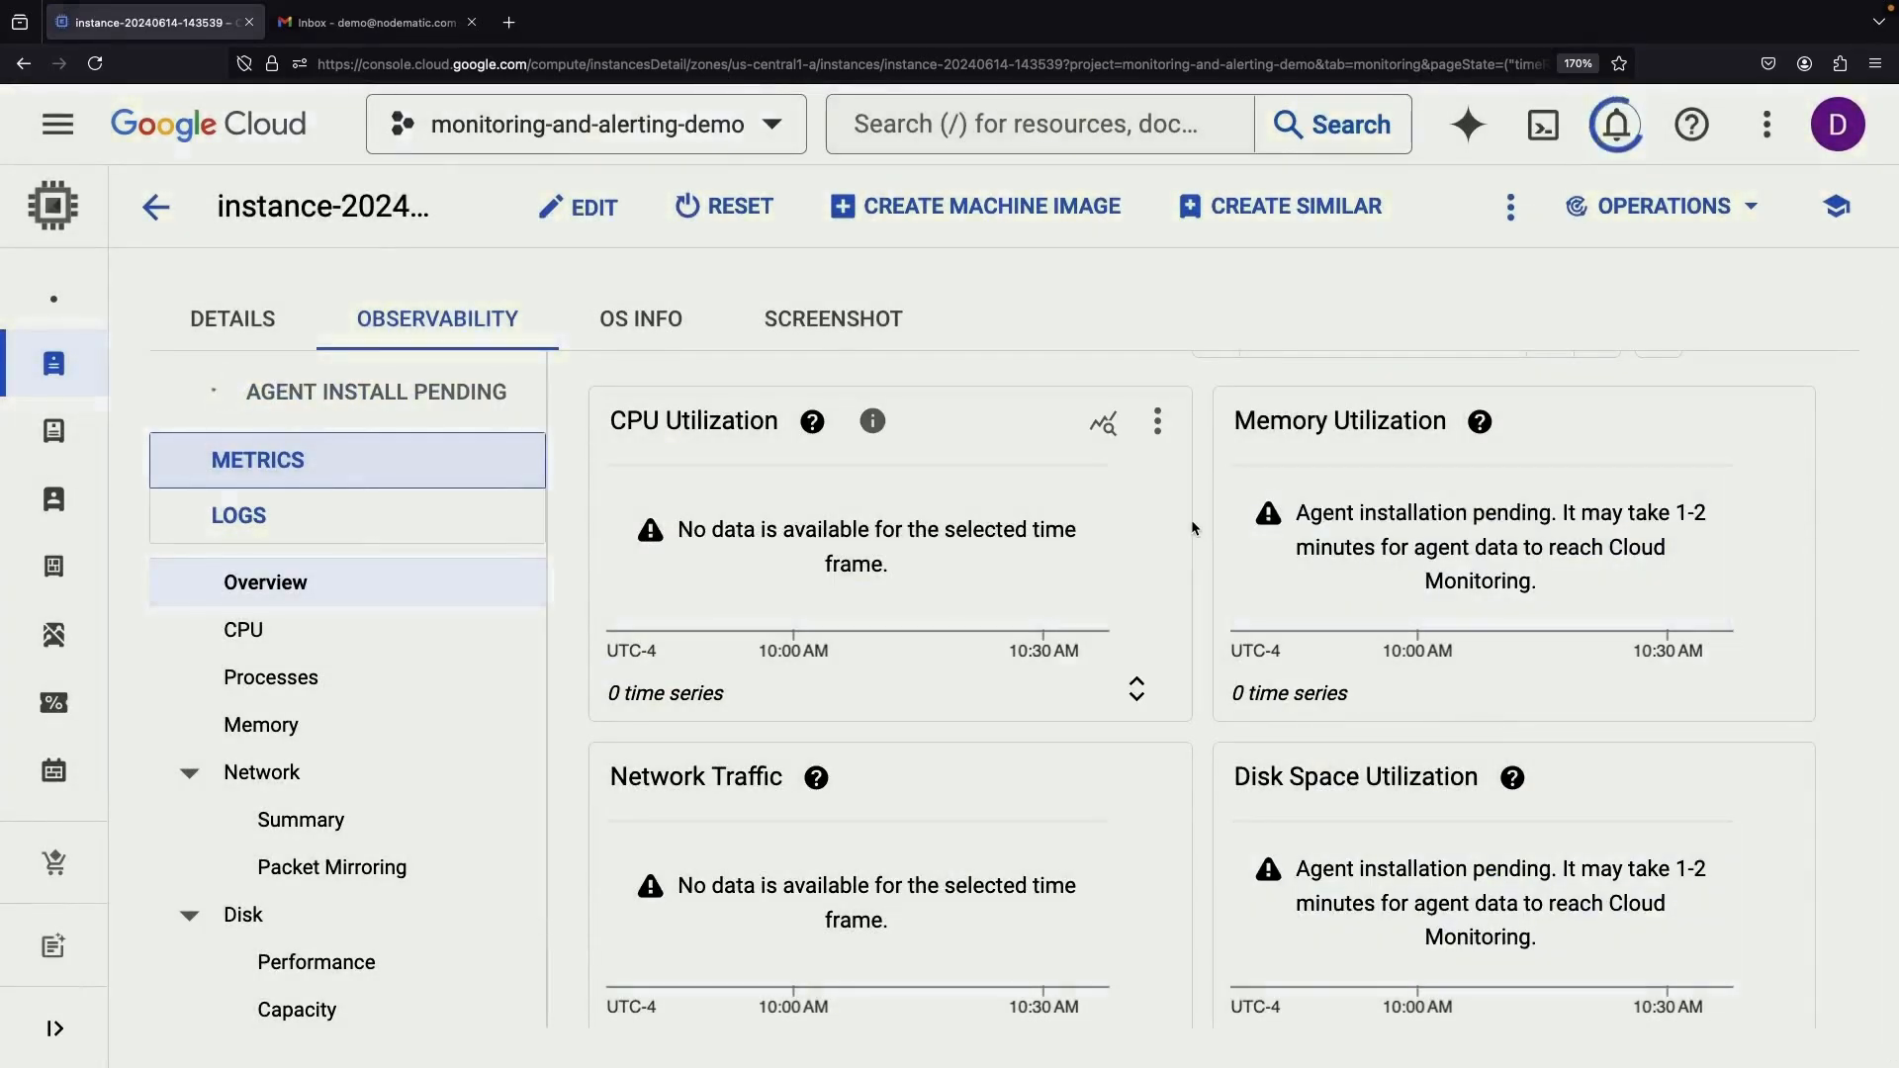
Browse the Capacity, Performance, Summary and Packet Mirroring dashboards, then return to Overview
scroll(1215, 420, "up", 2)
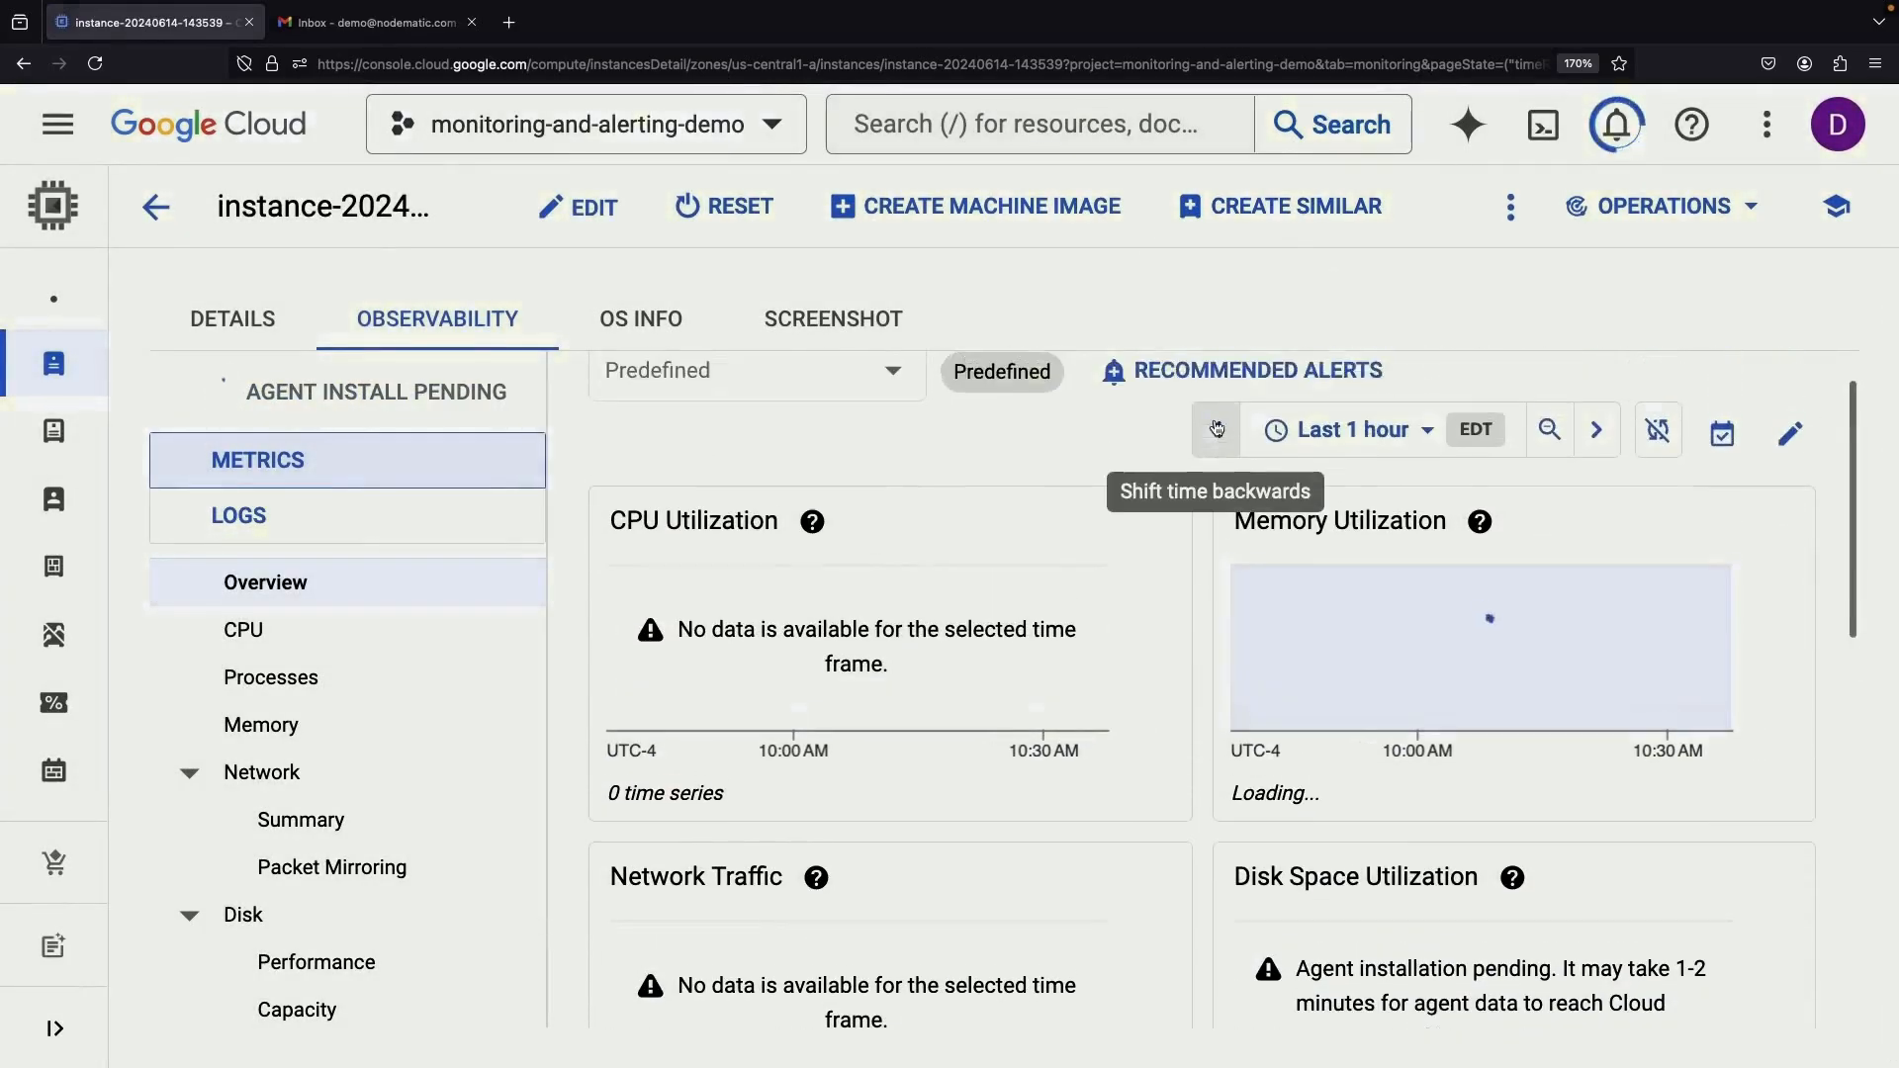
scroll(1216, 429, "up", 1)
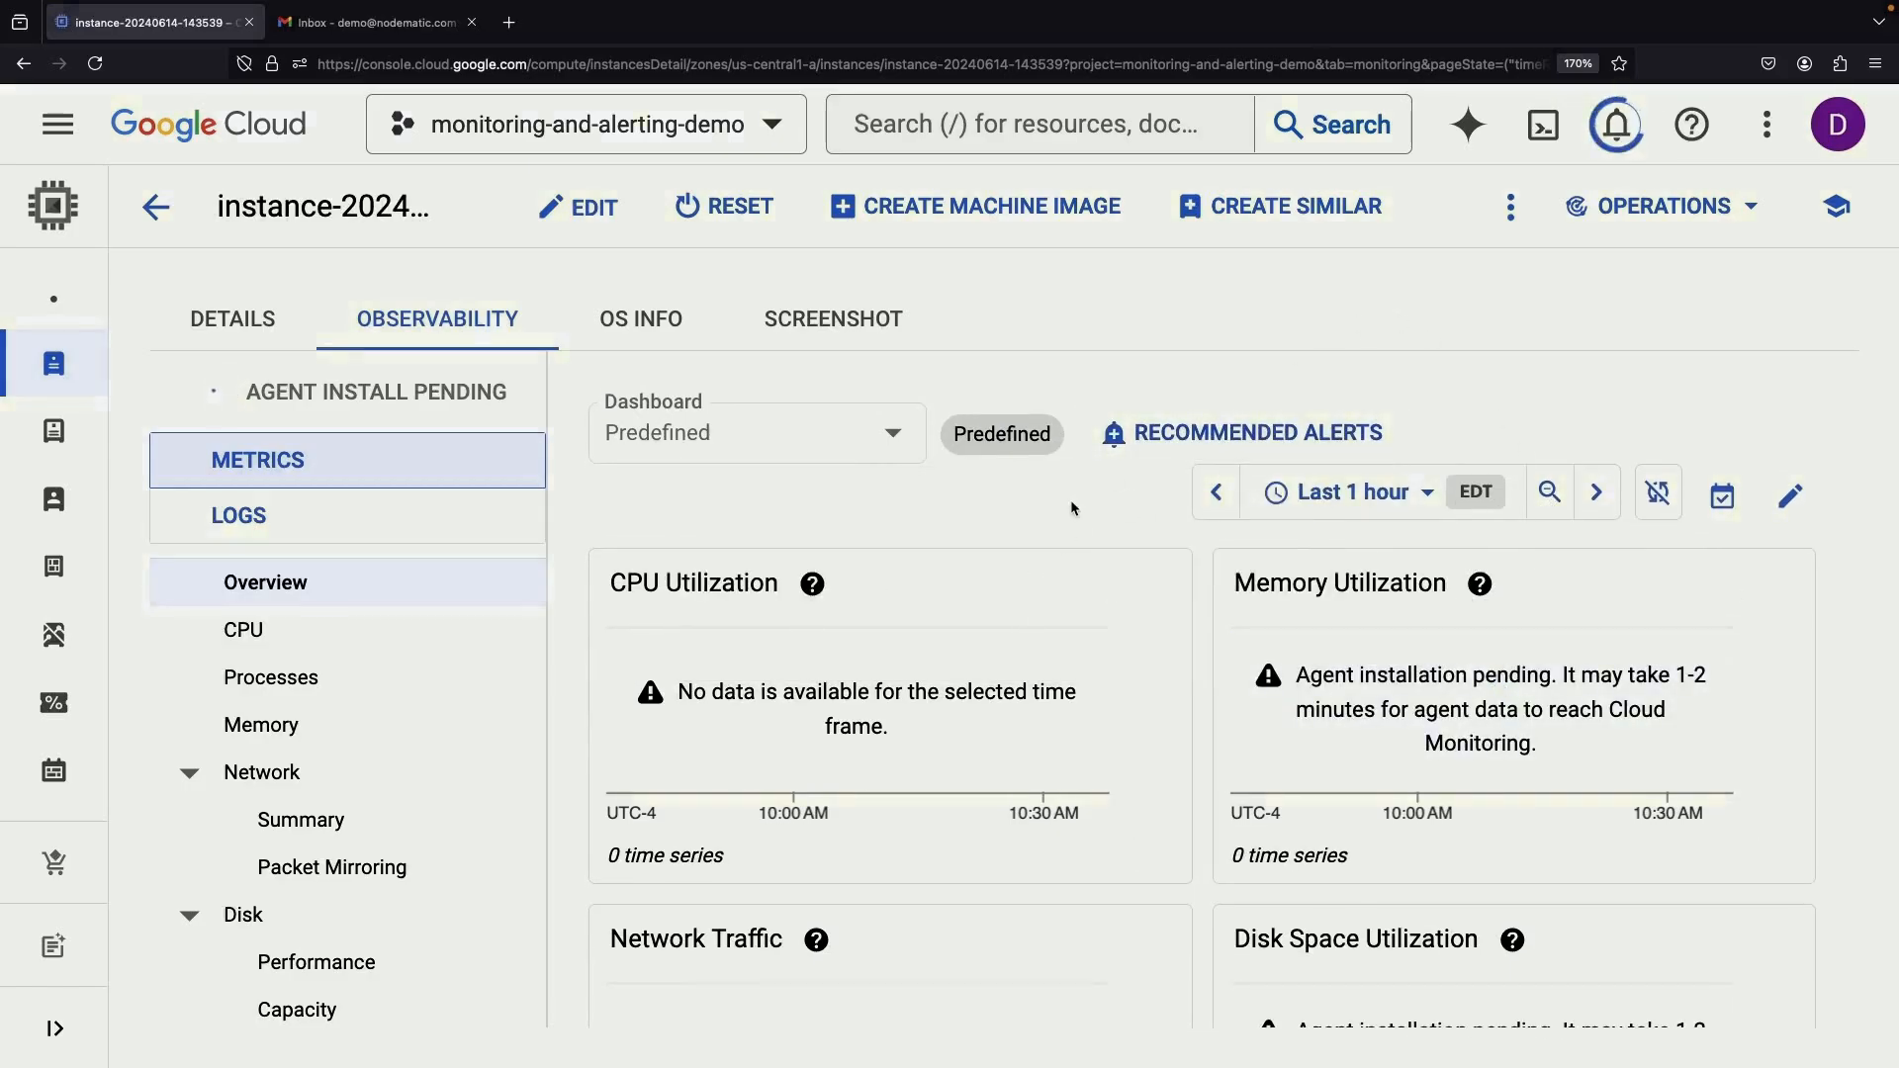
scroll(1071, 508, "down", 10)
scroll(373, 661, "down", 1)
left_click(373, 907)
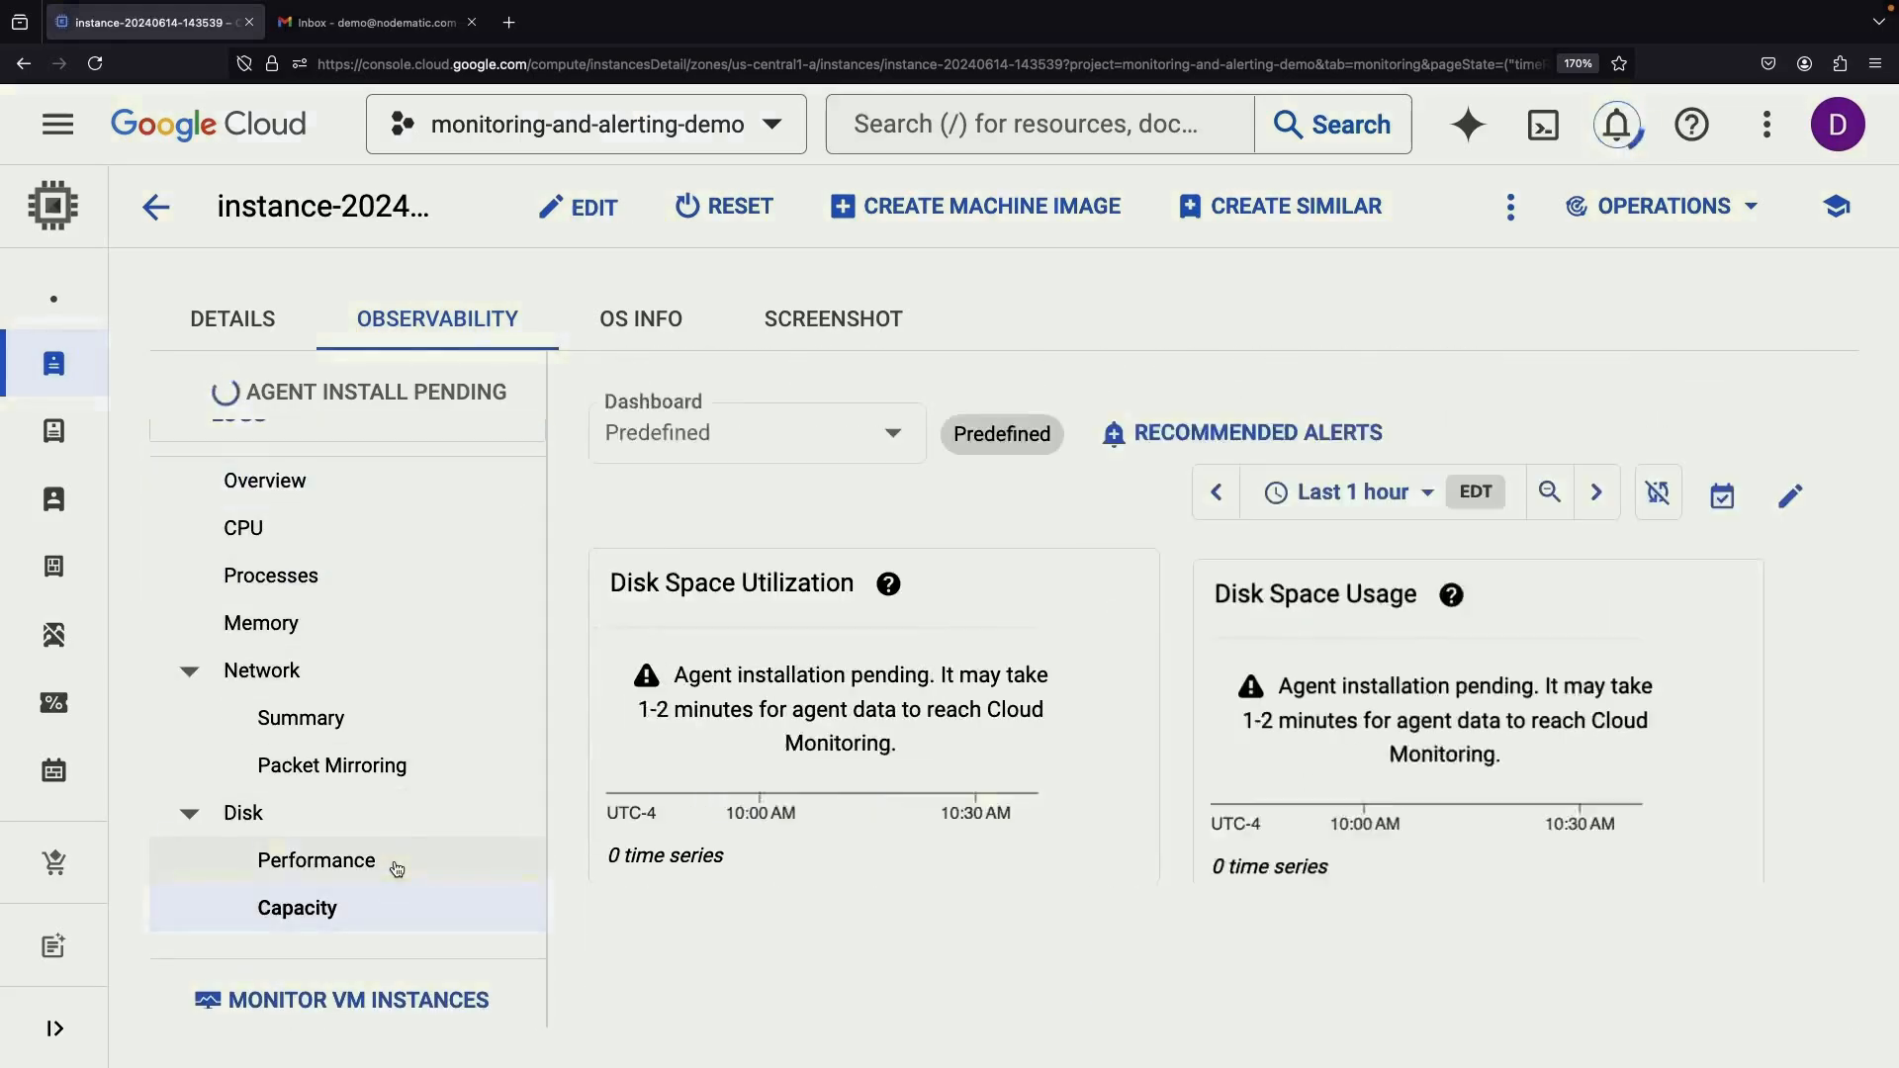
left_click(395, 868)
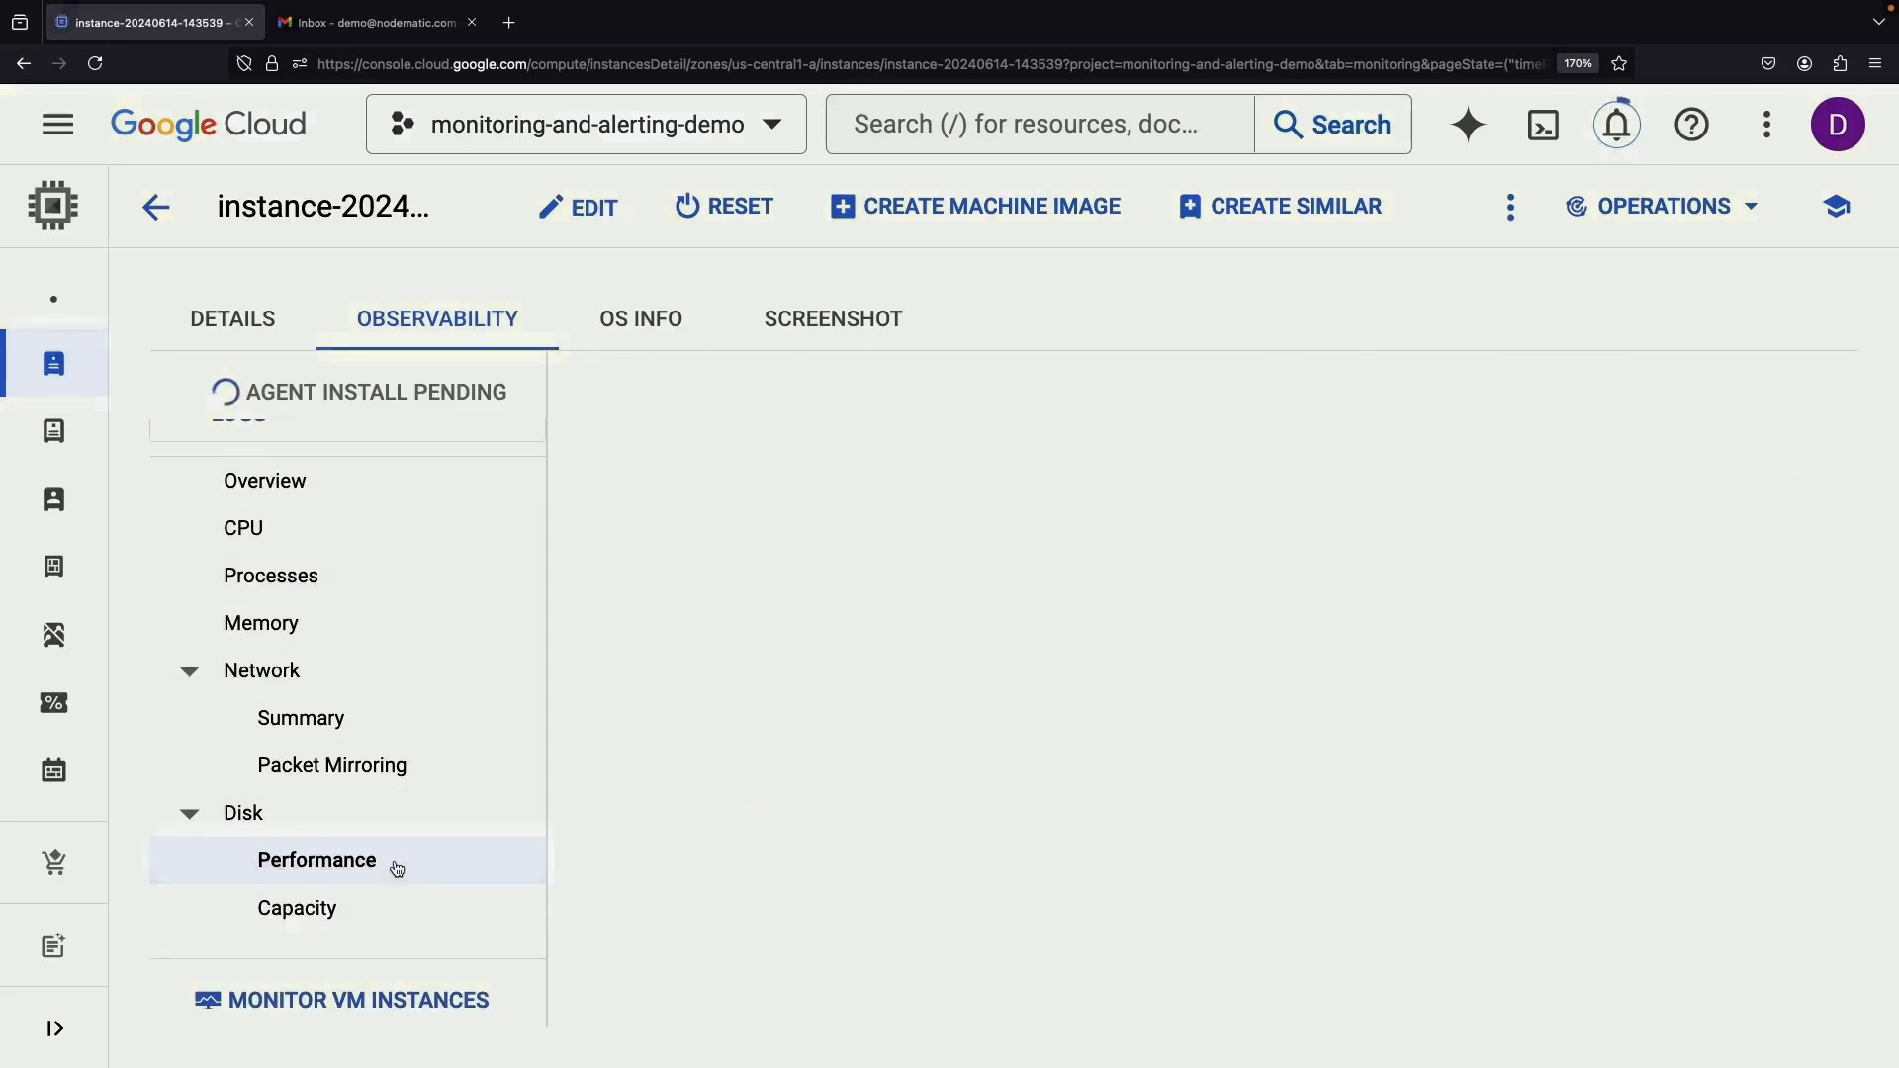
left_click(381, 722)
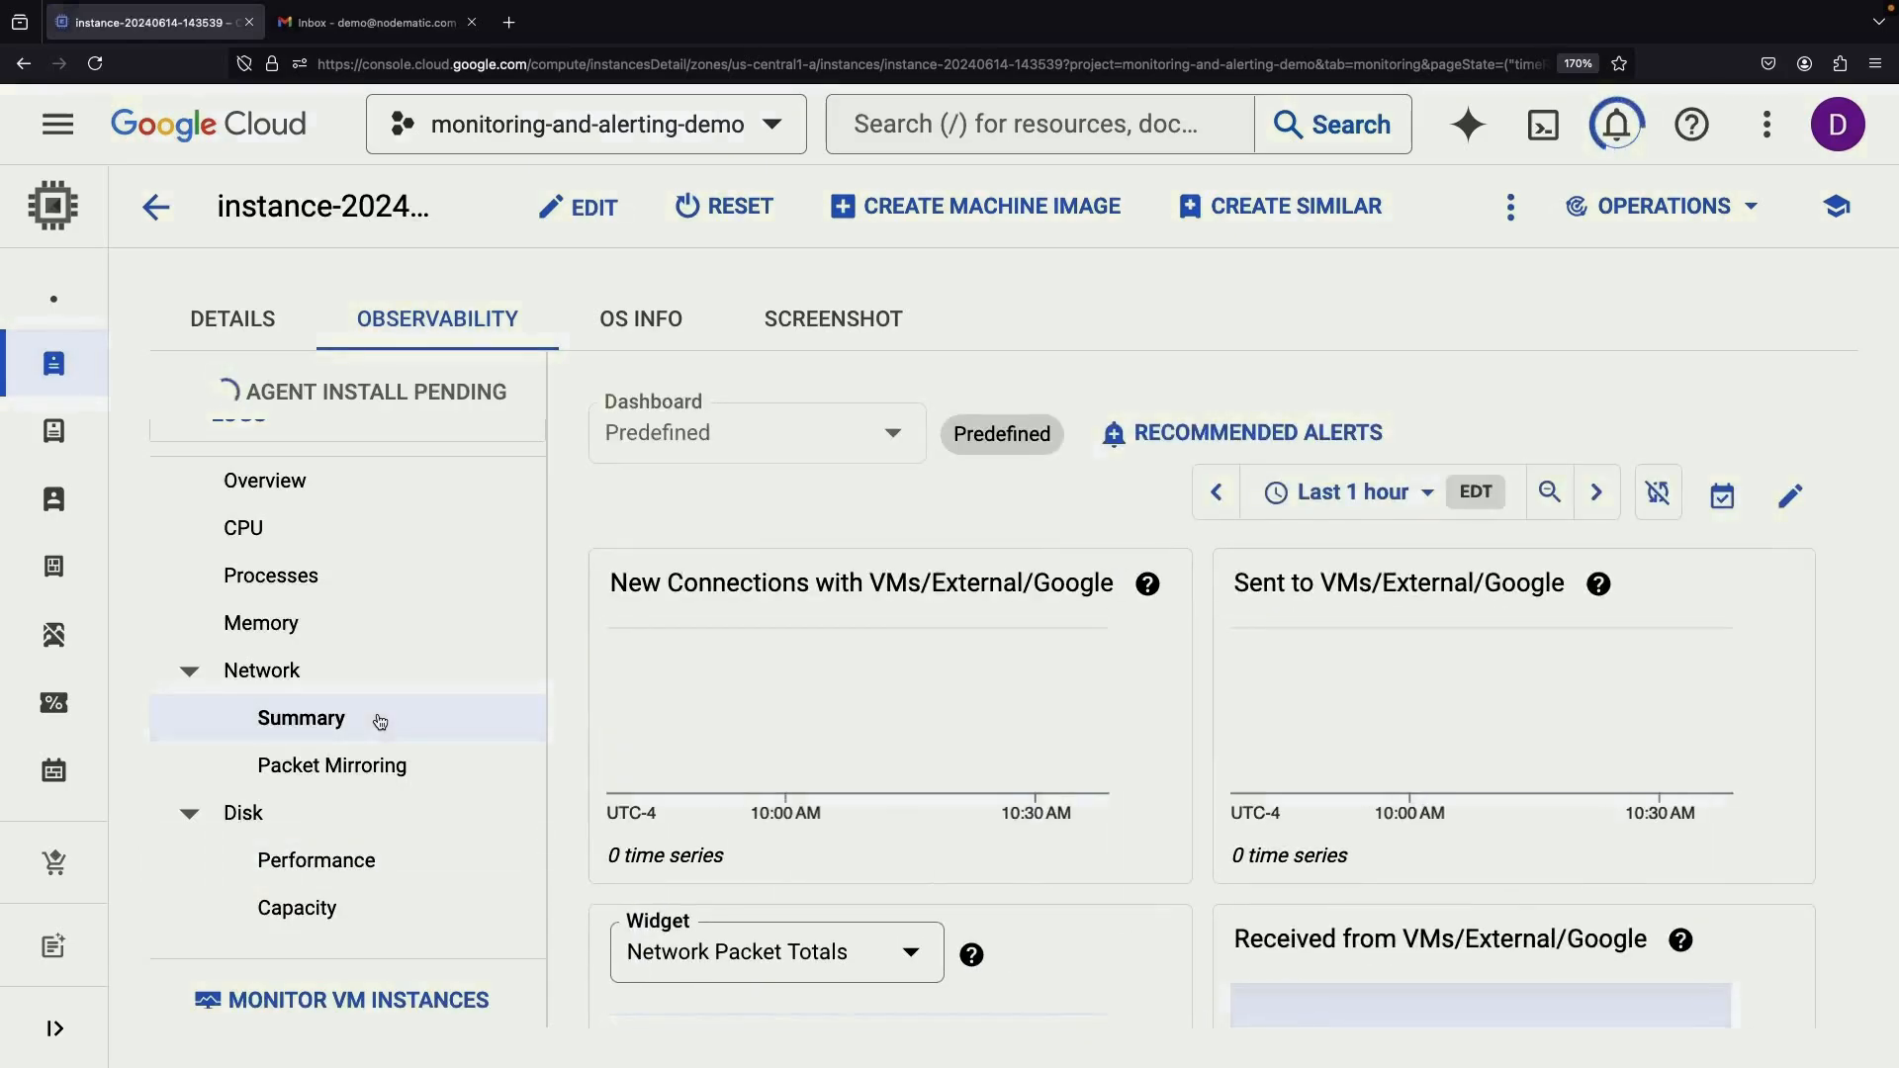
left_click(391, 757)
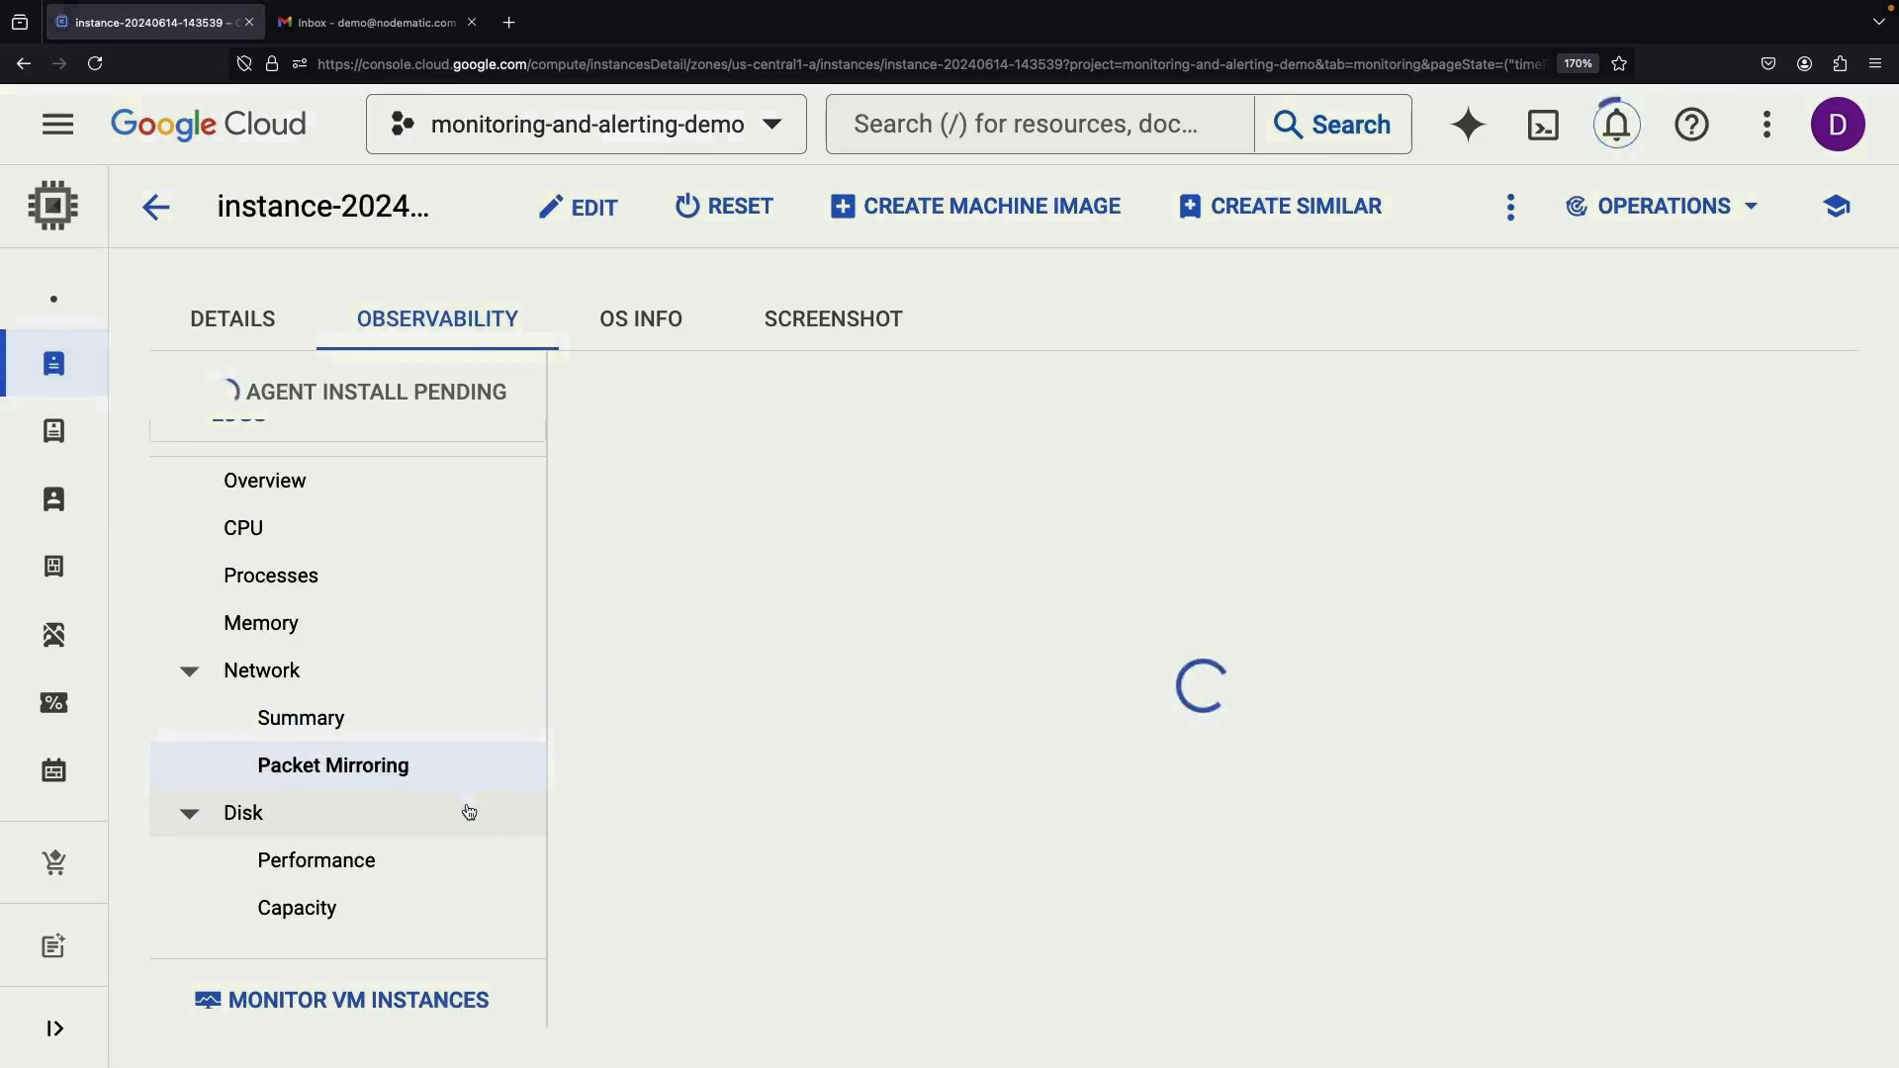
scroll(373, 606, "up", 1)
left_click(361, 591)
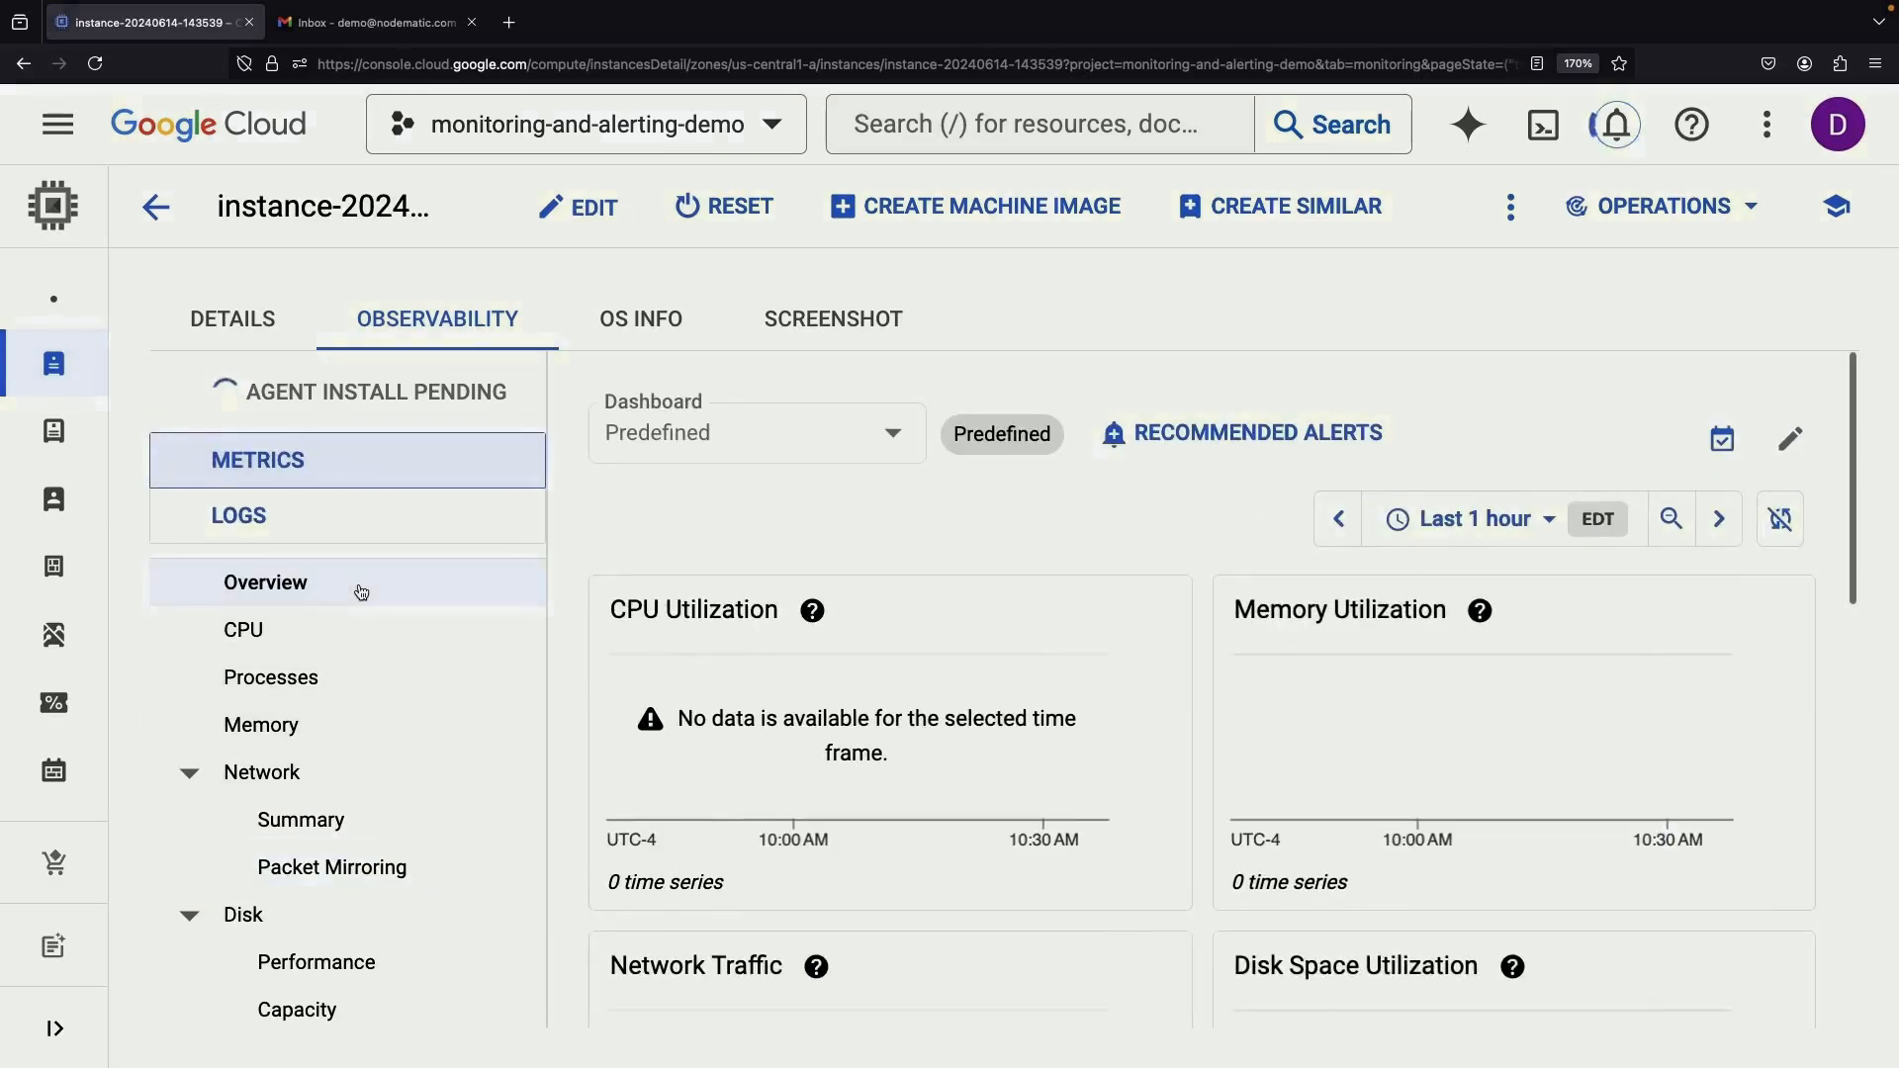
Search 'monitor' and open the Cloud Monitoring Overview page
left_click(904, 115)
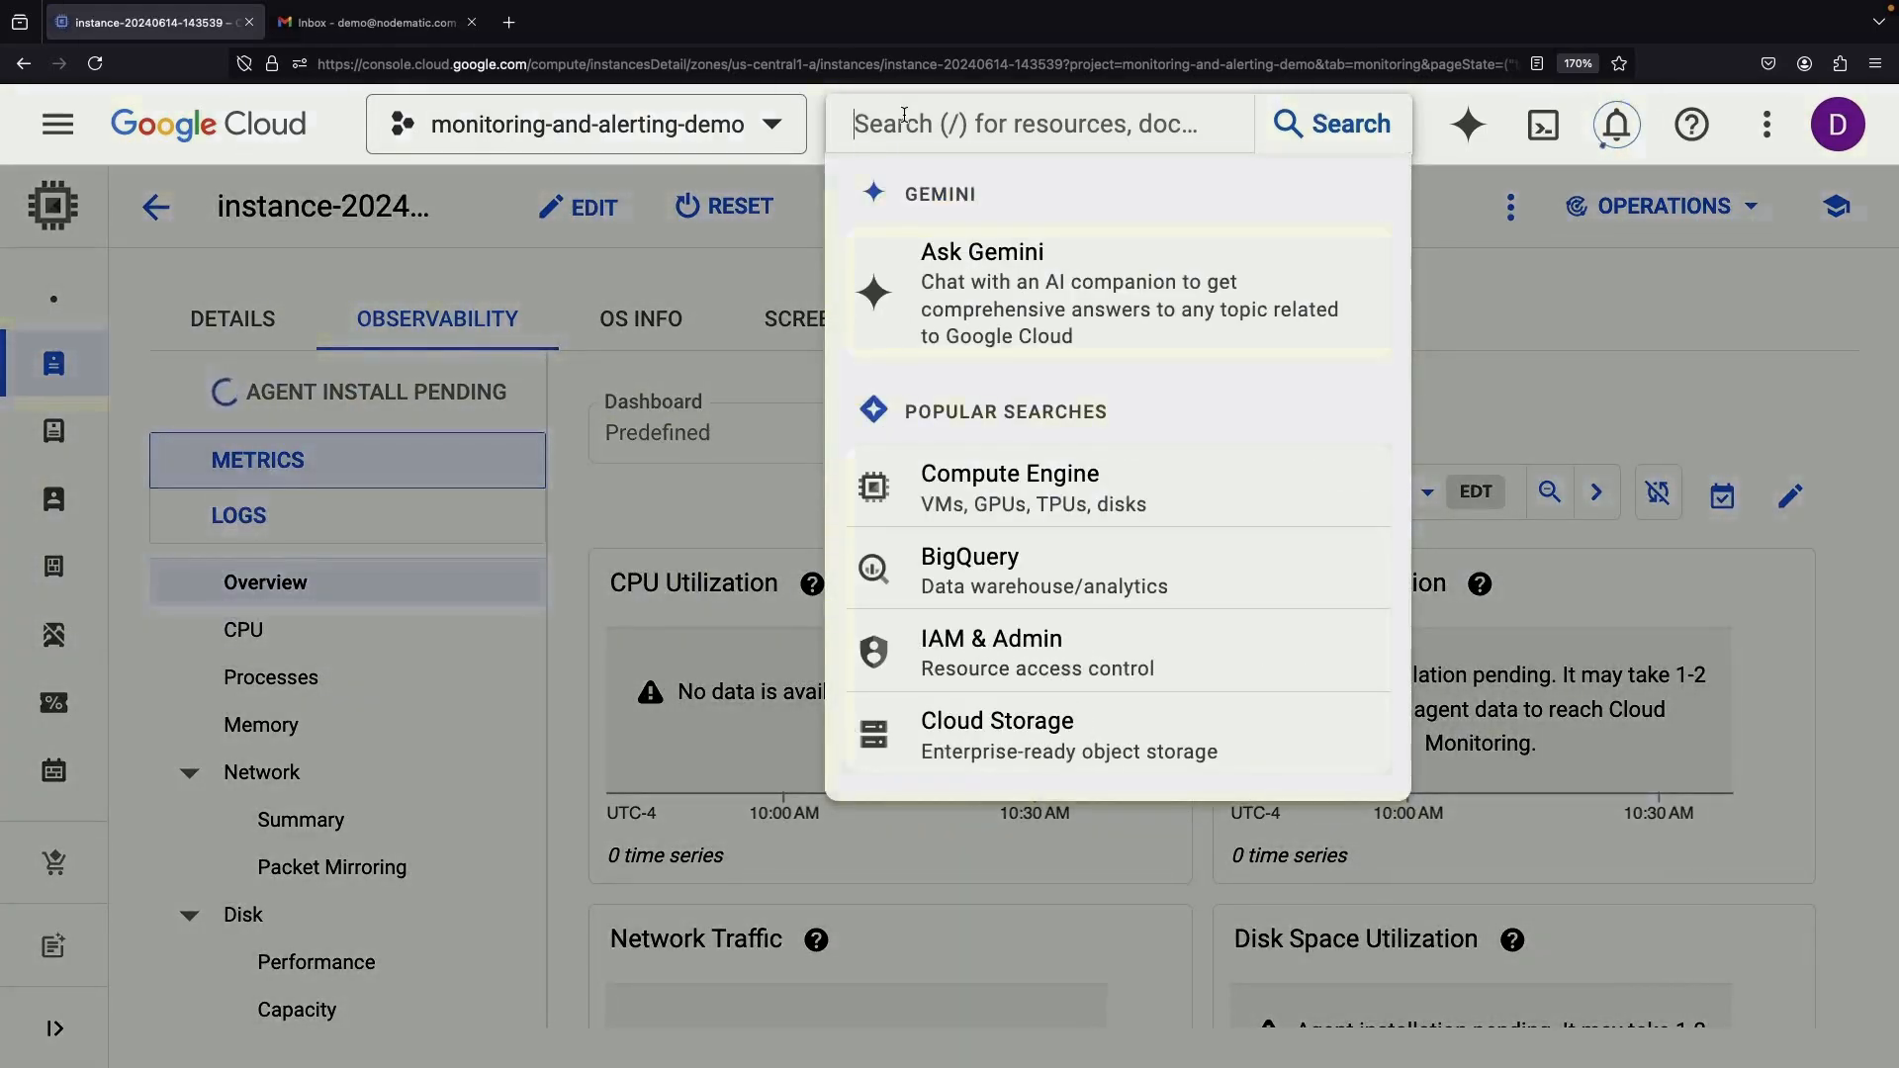
type("monitor")
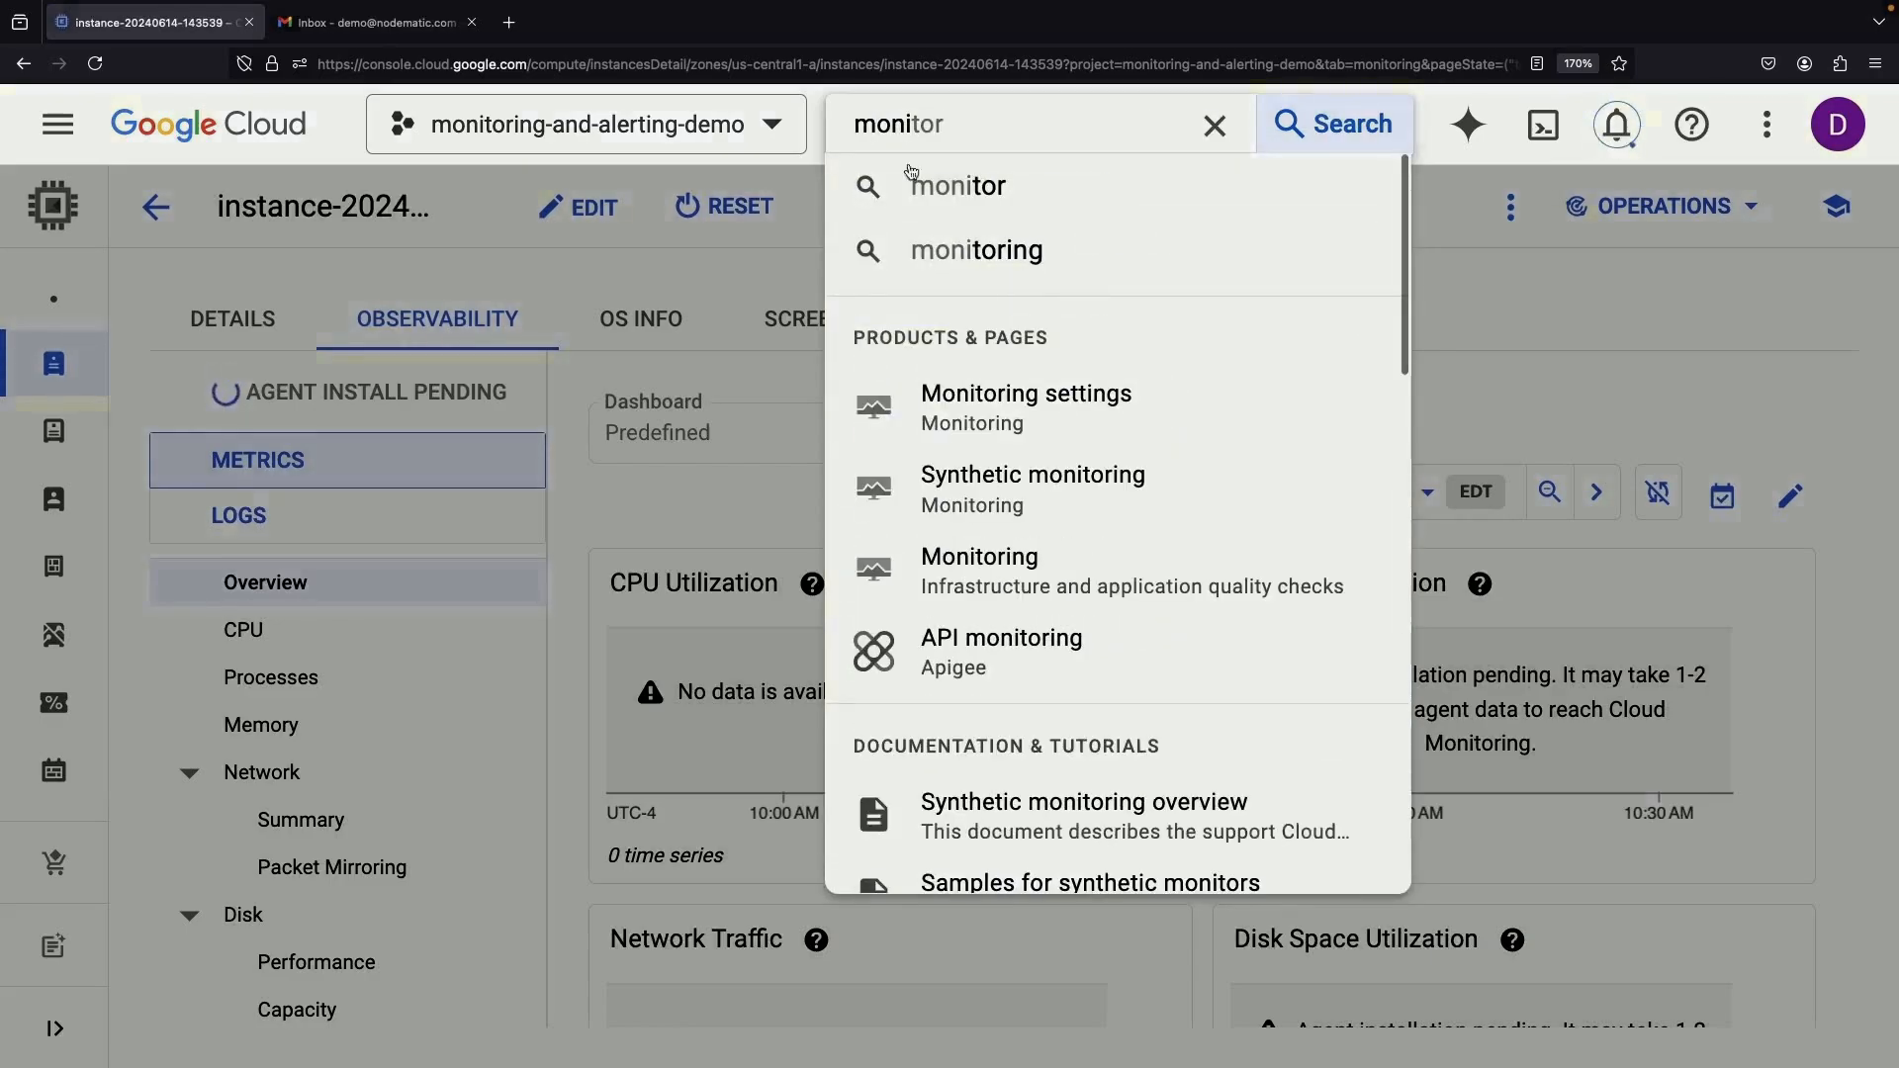
left_click(1040, 583)
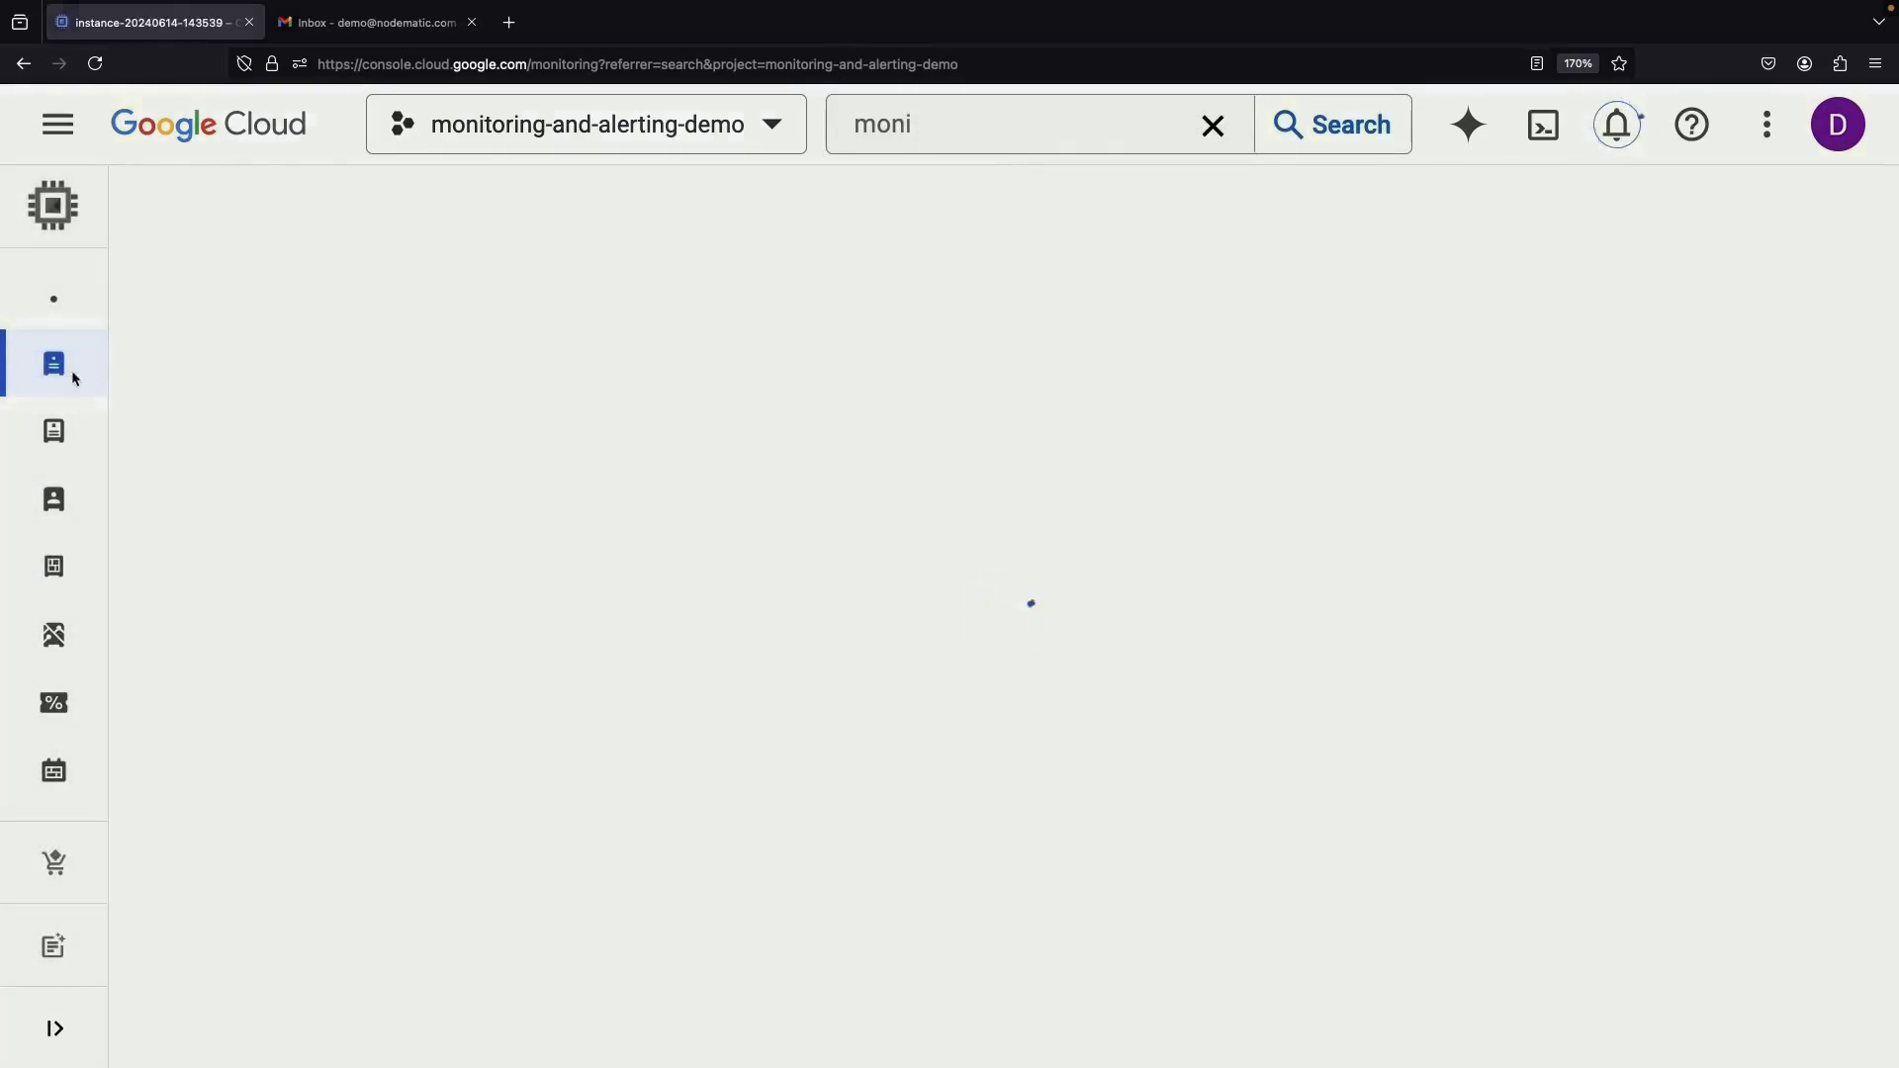
scroll(669, 655, "down", 5)
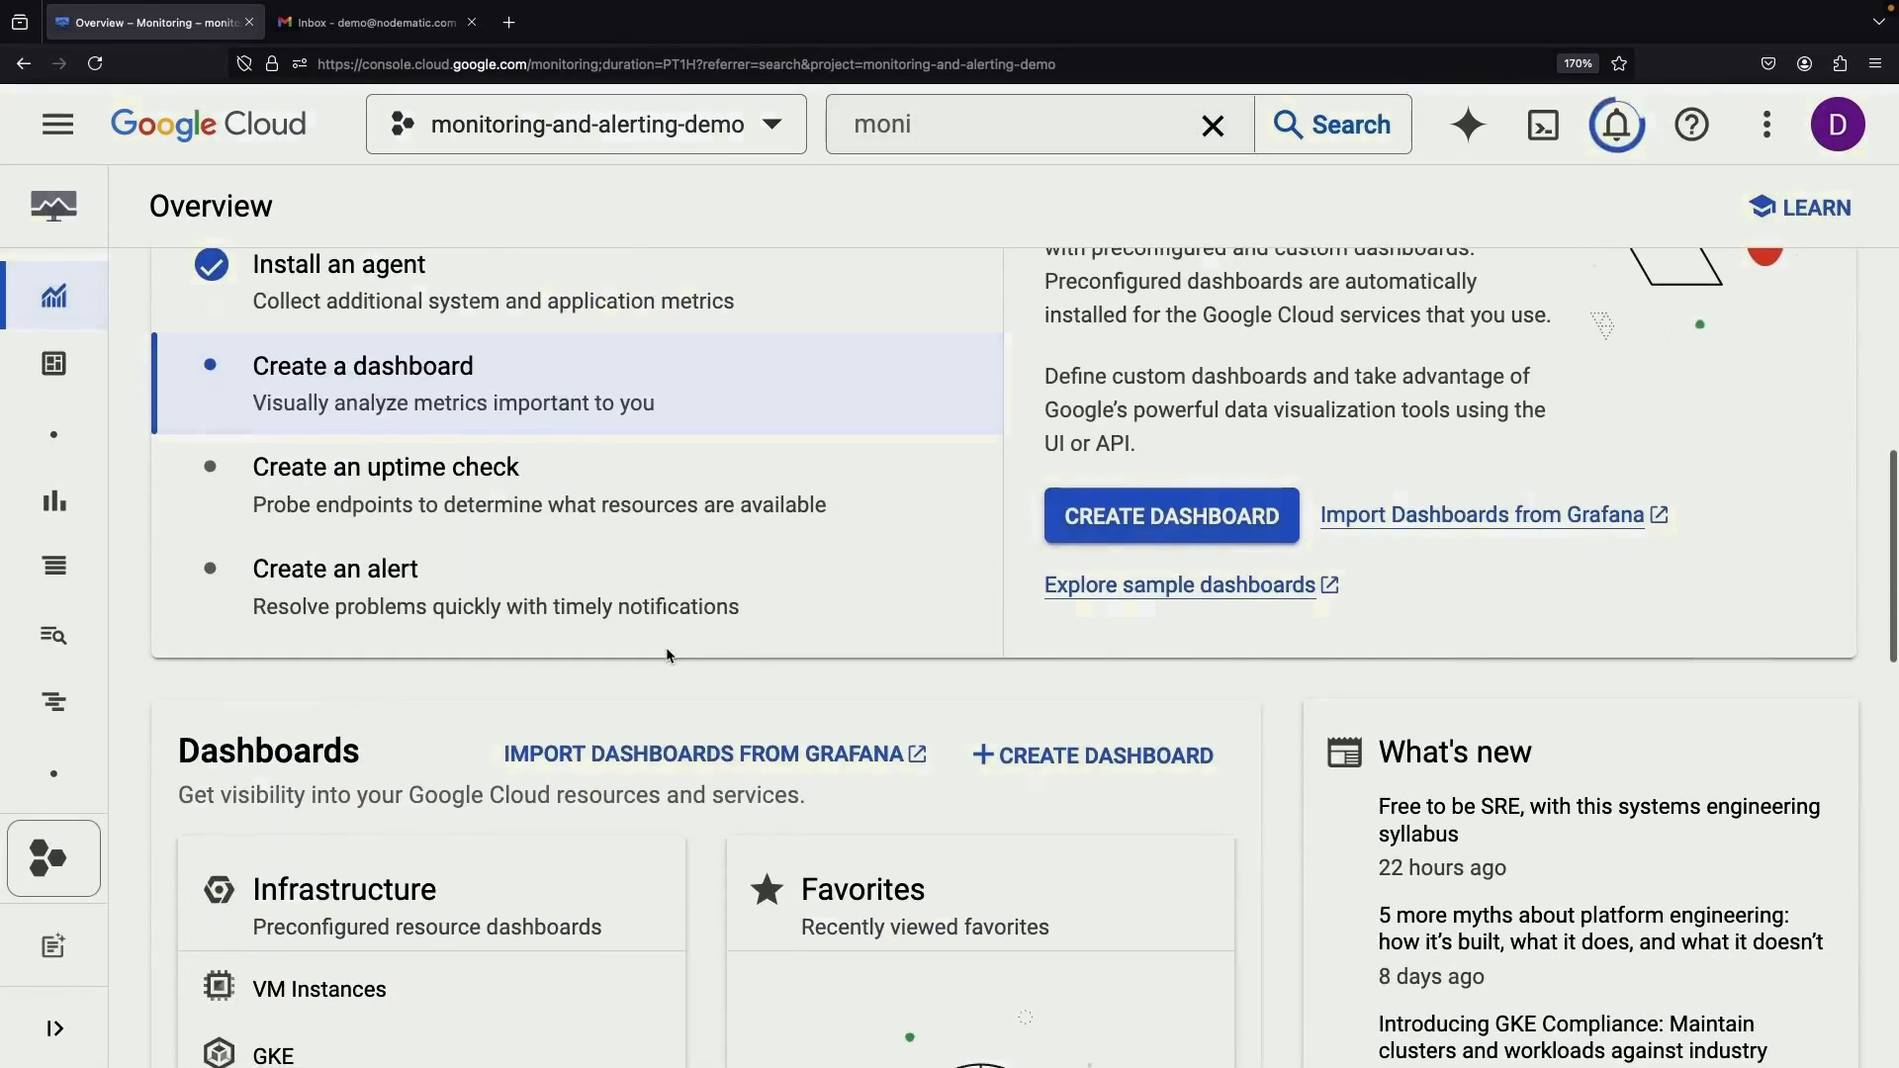
scroll(668, 654, "up", 1)
scroll(669, 655, "down", 5)
Chart VM Instance > Instance > Uptime Total in Metrics explorer
mouse_move(142, 457)
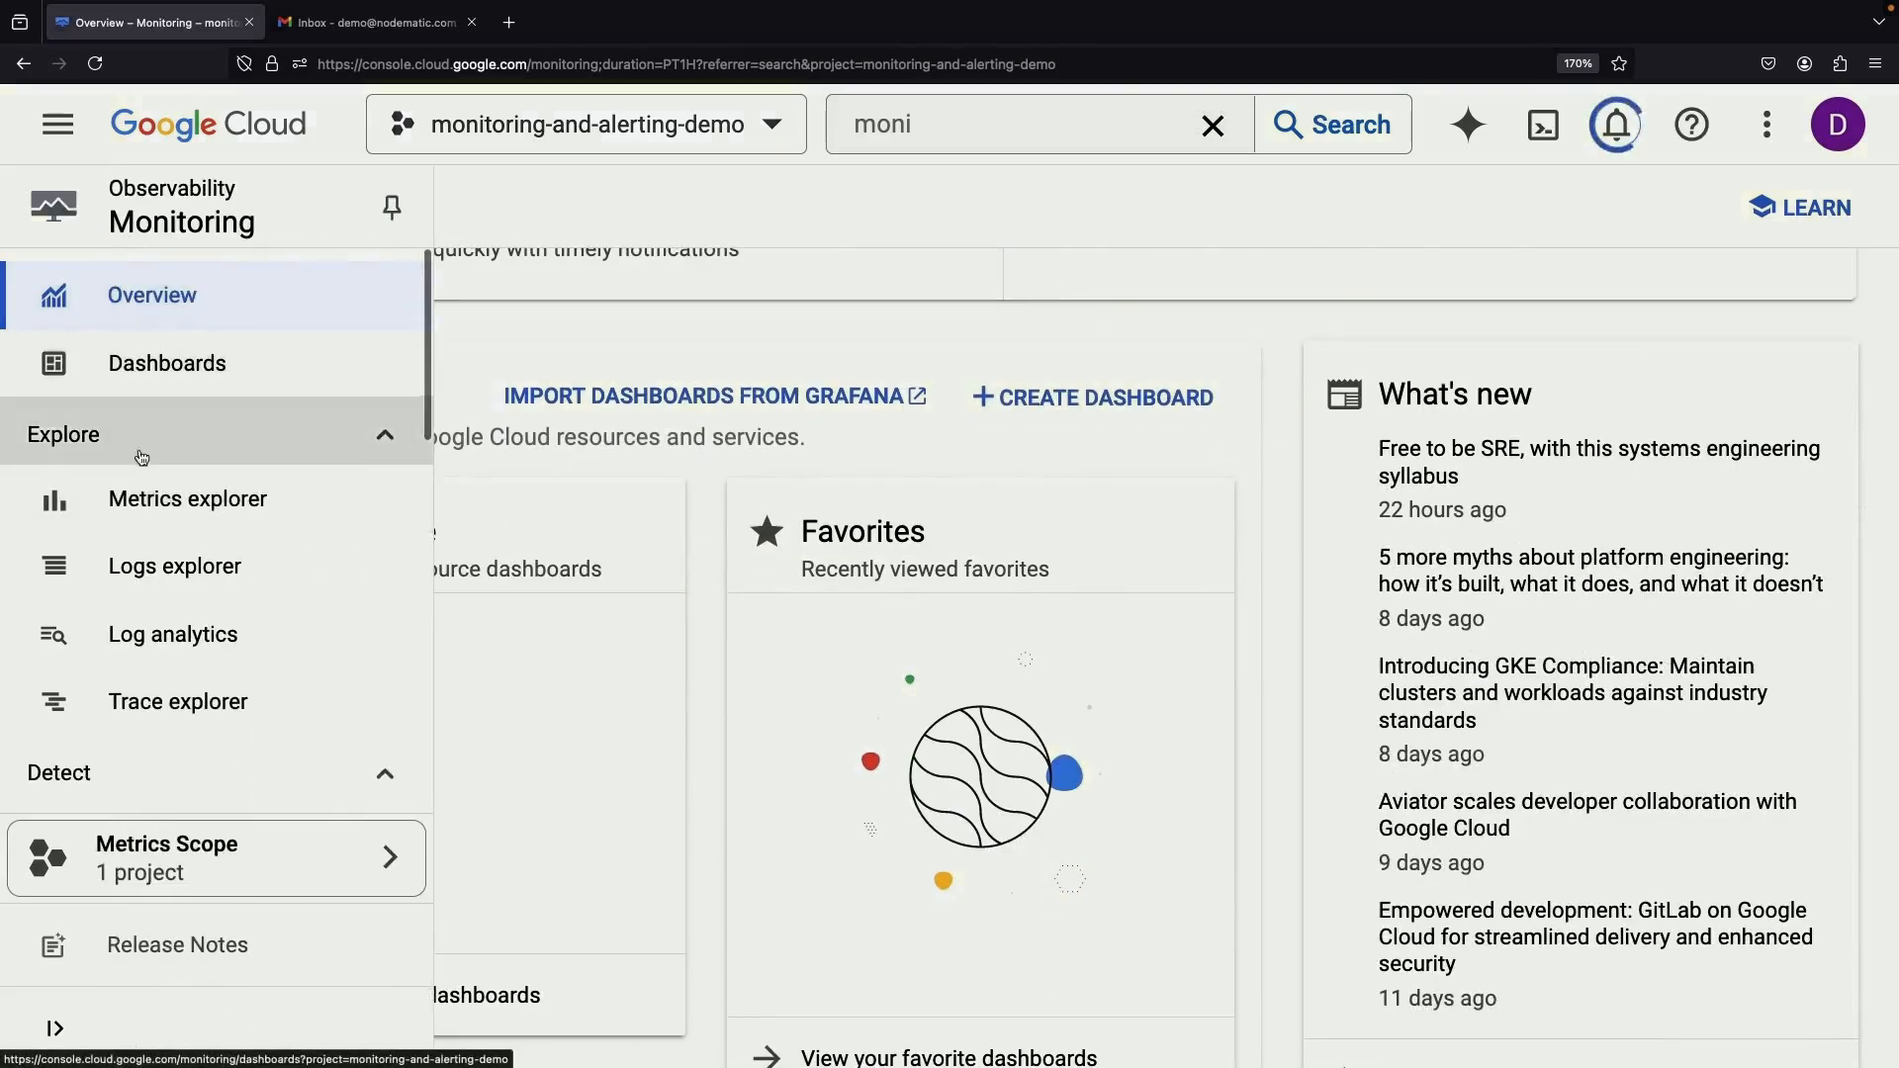
left_click(220, 510)
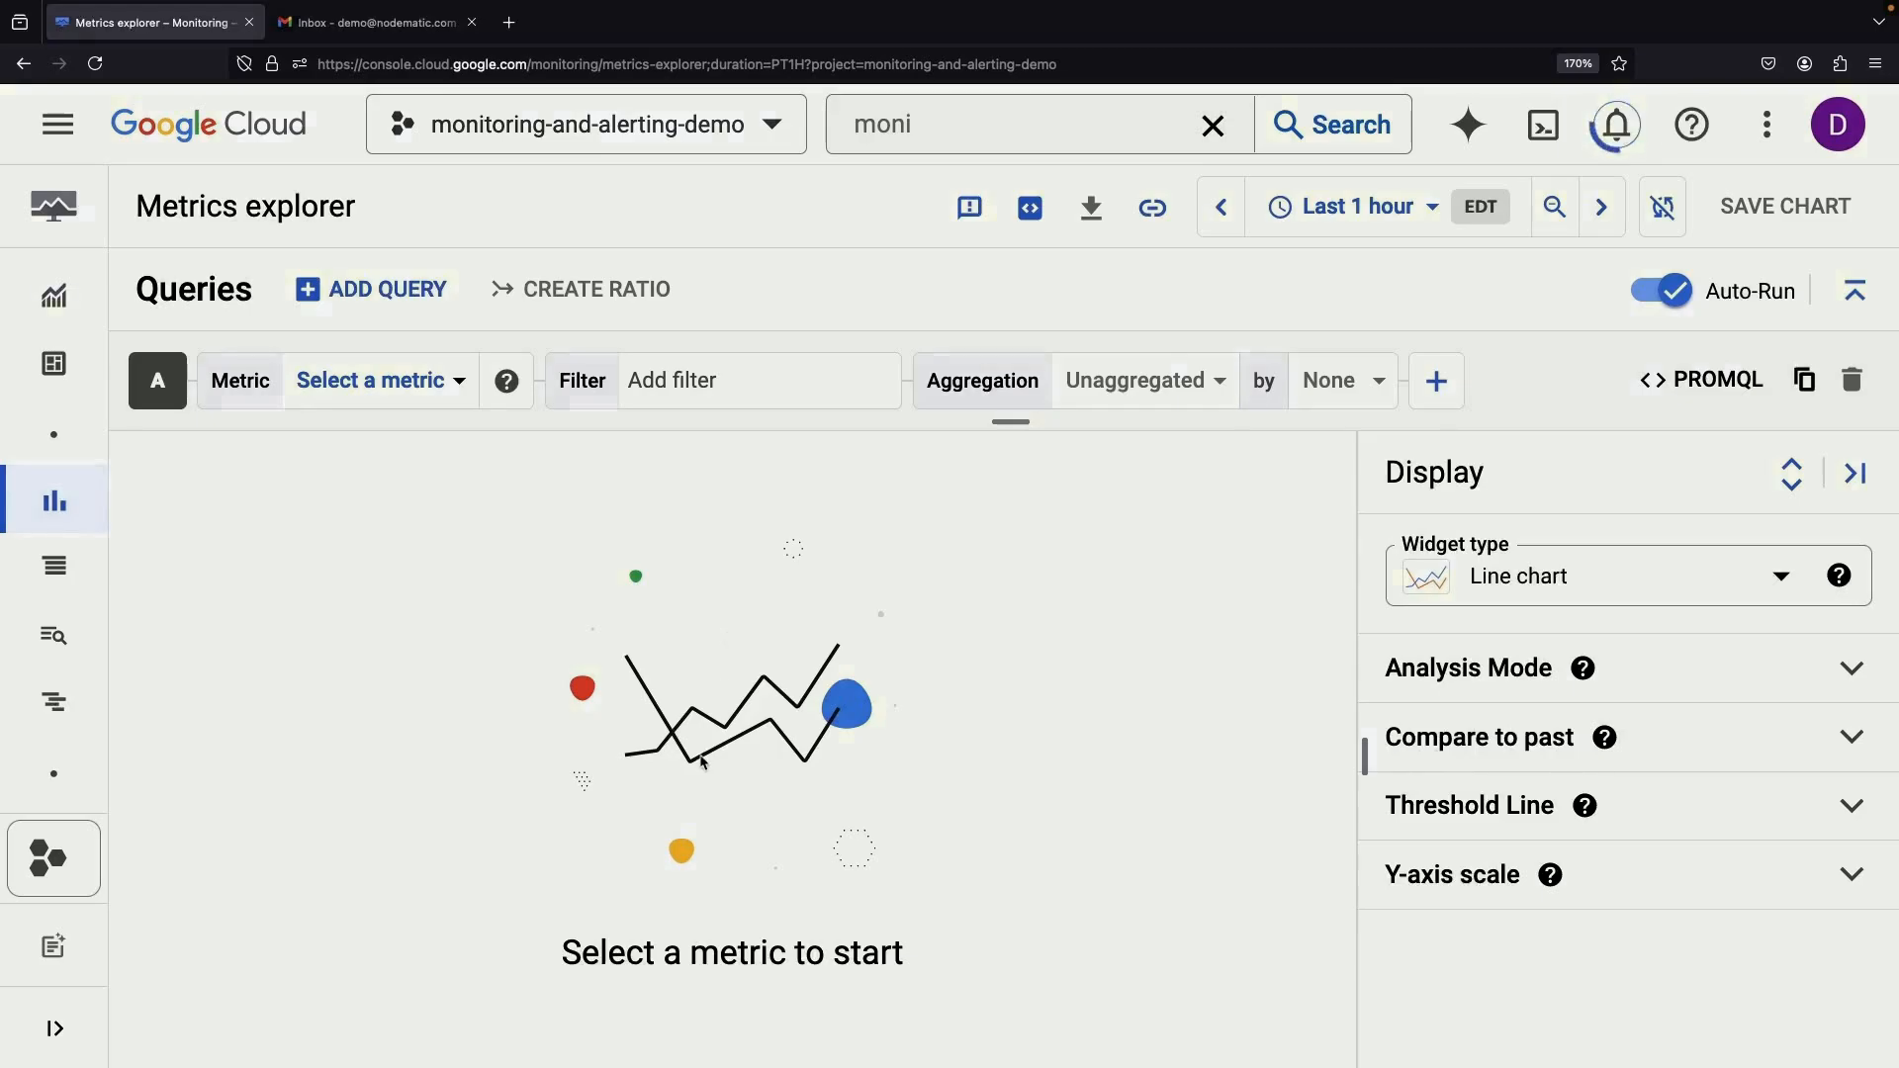
left_click(437, 404)
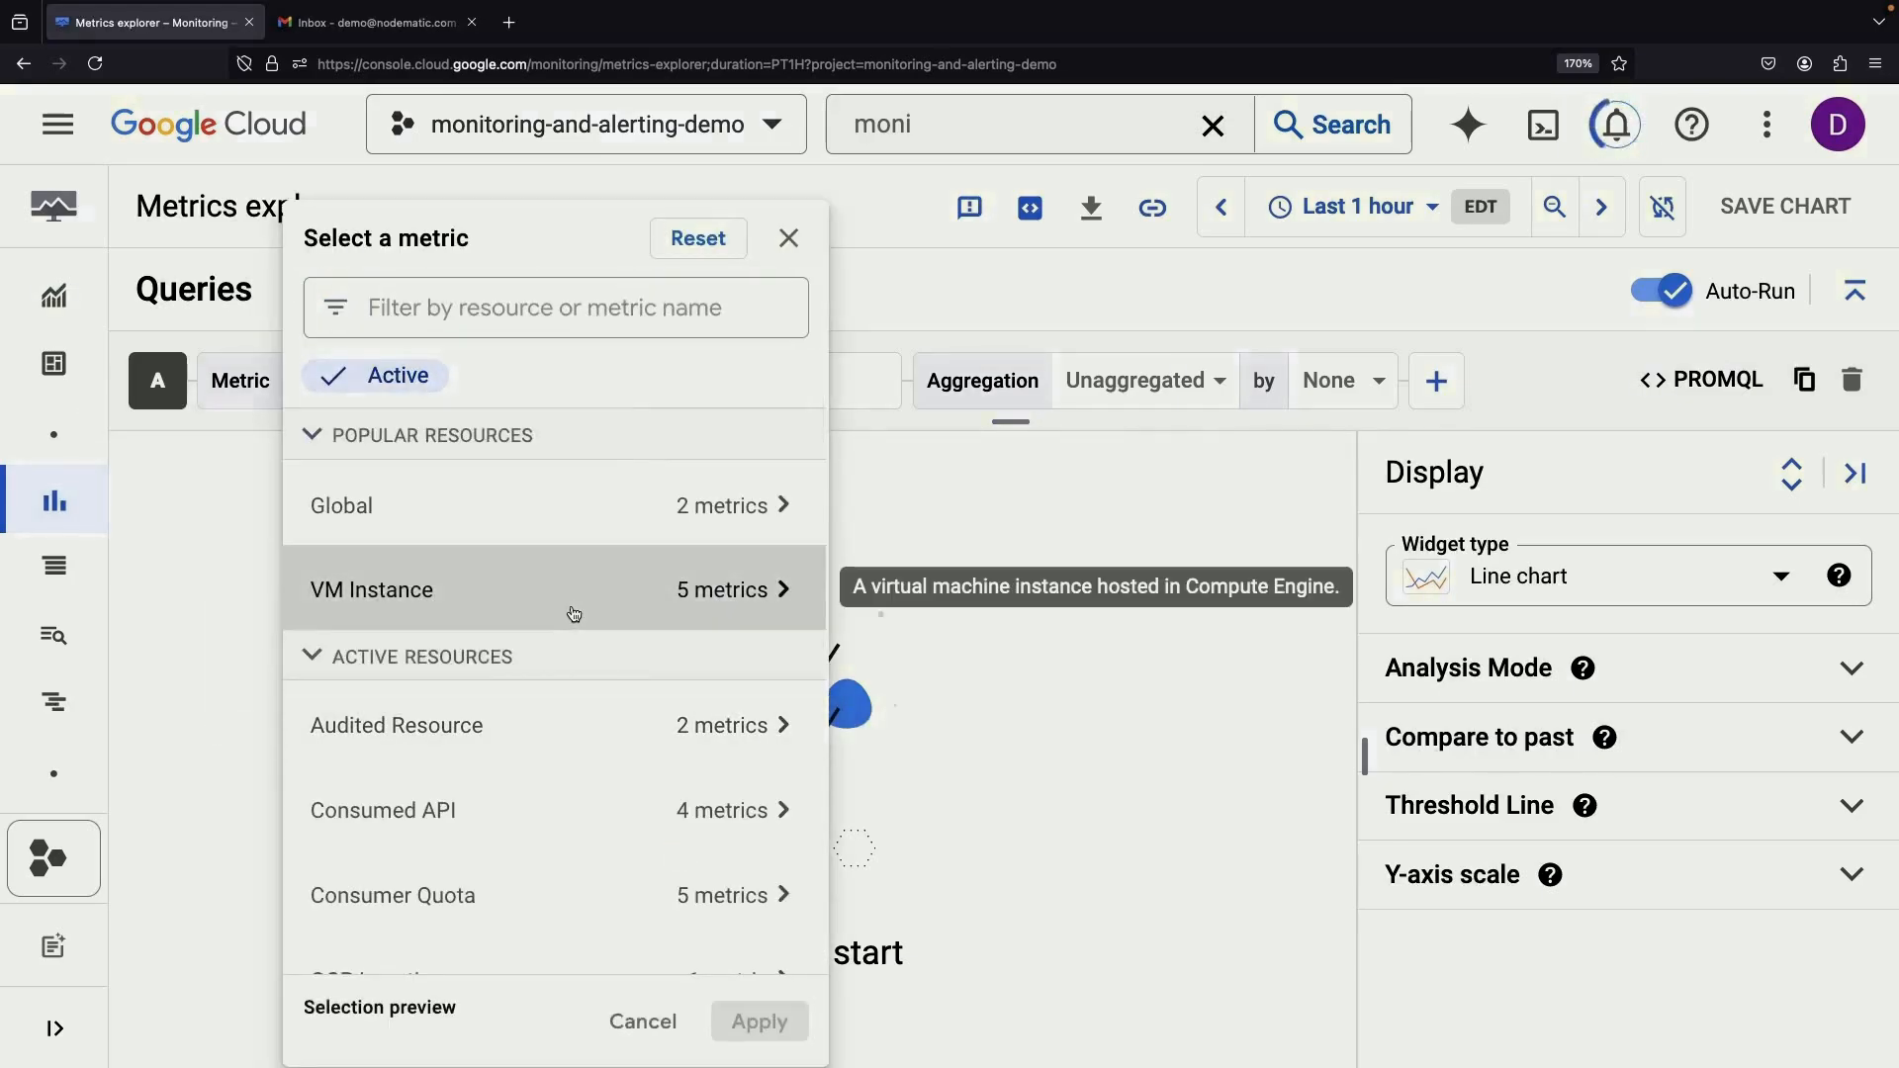
left_click(788, 591)
left_click(974, 392)
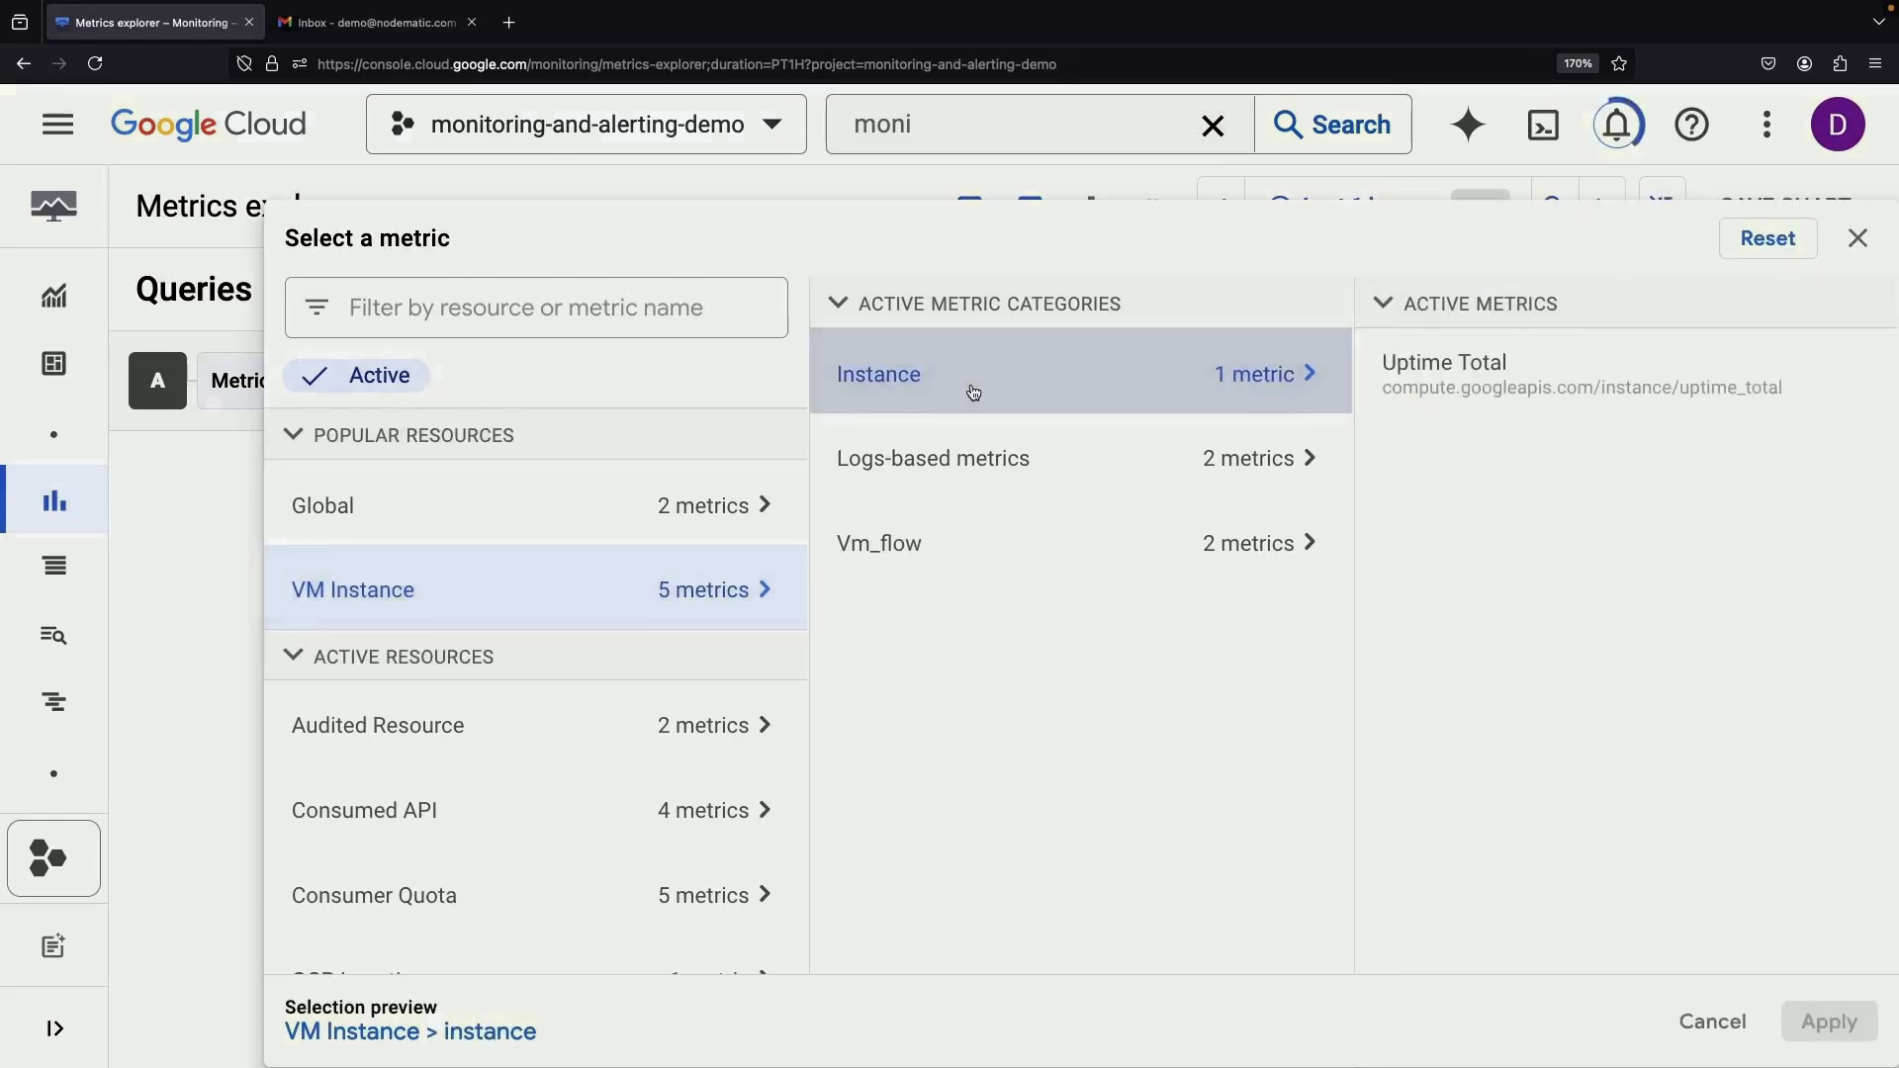
left_click(1552, 399)
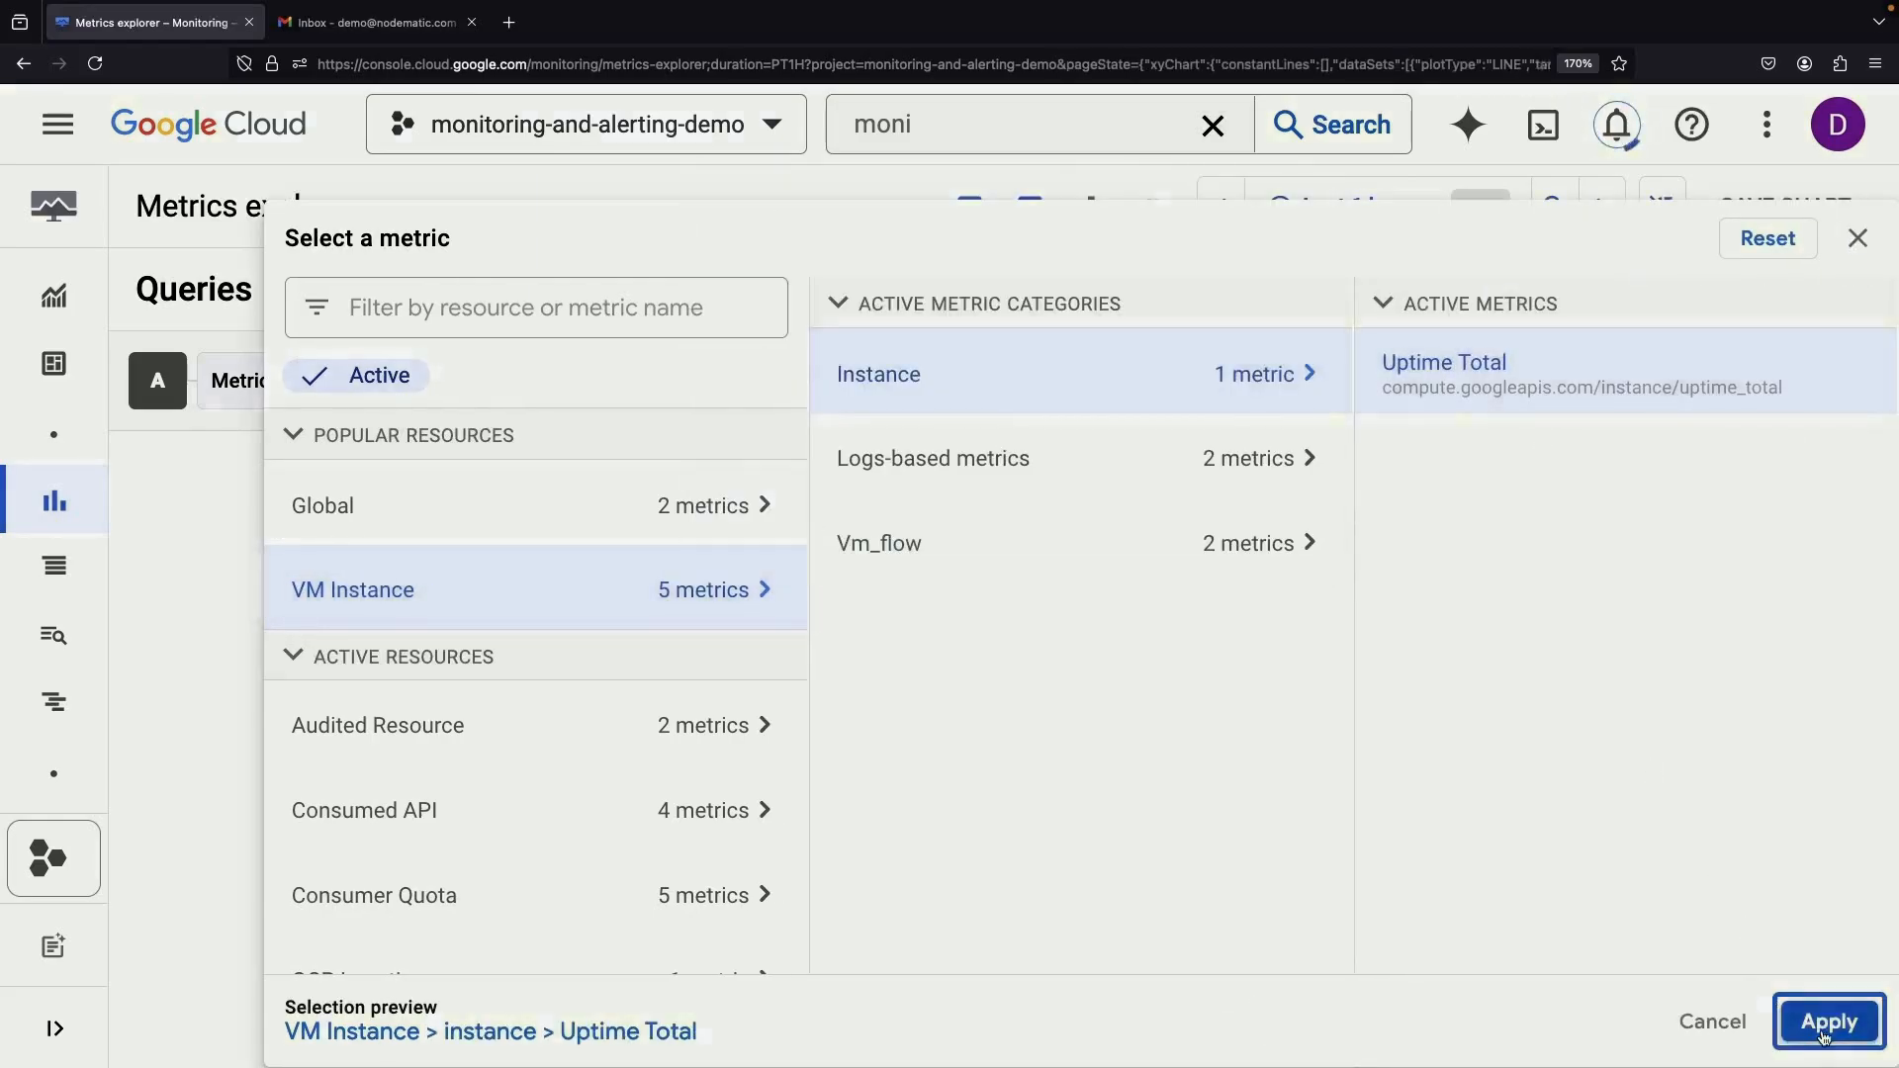
left_click(1830, 1022)
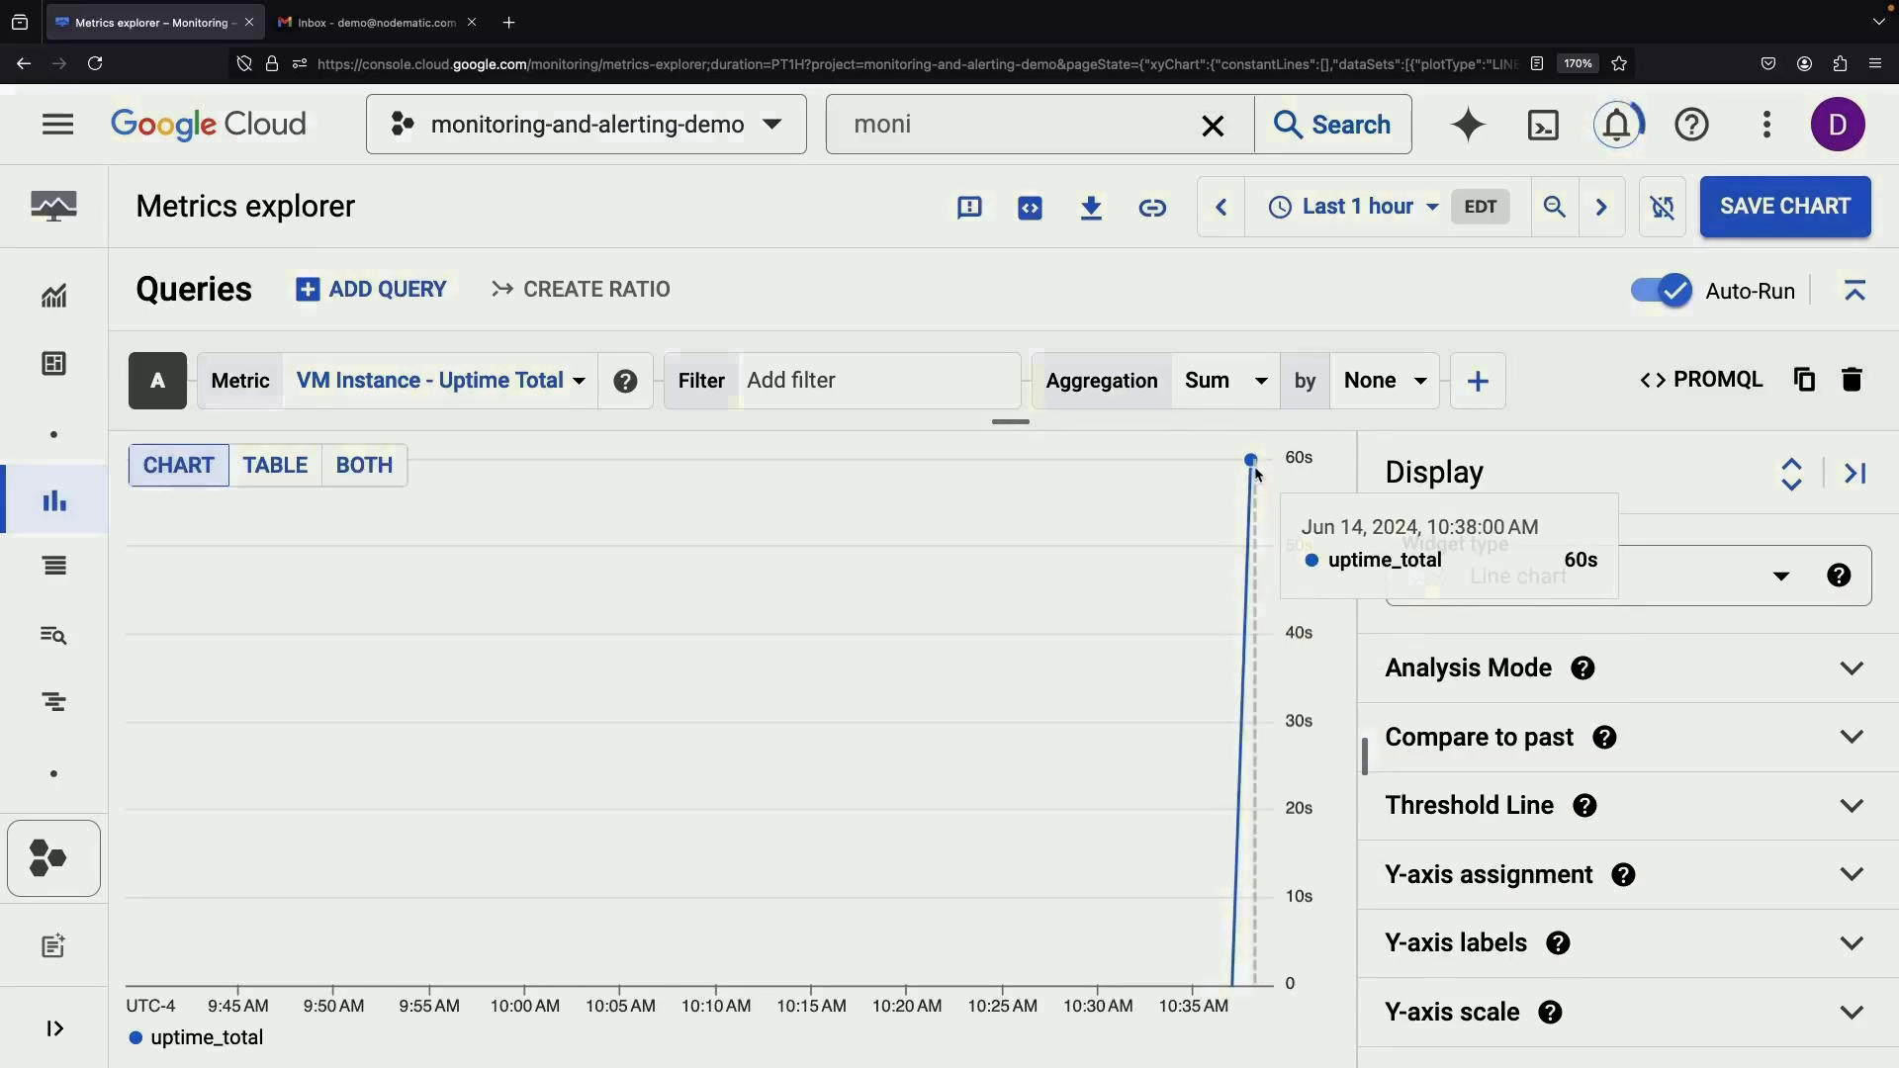
Check the recent notifications list and close it
left_click(1607, 129)
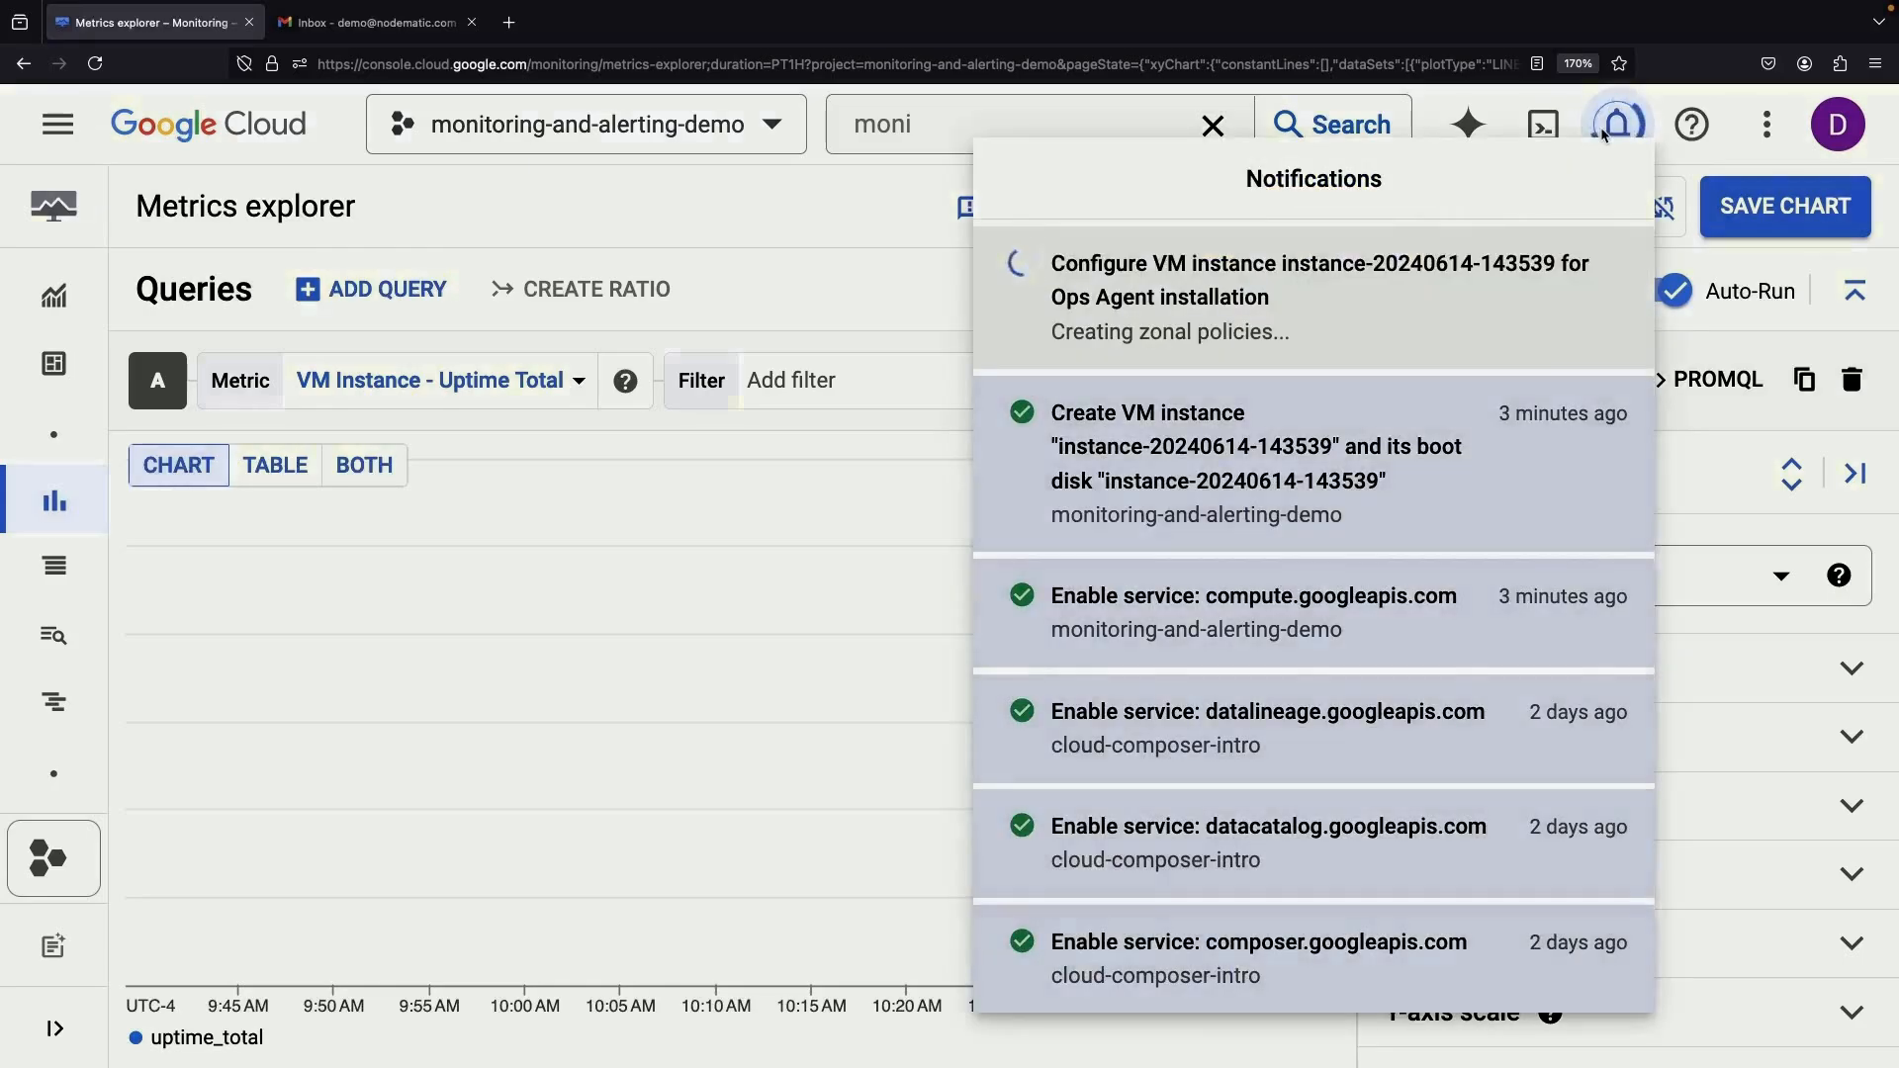
left_click(777, 229)
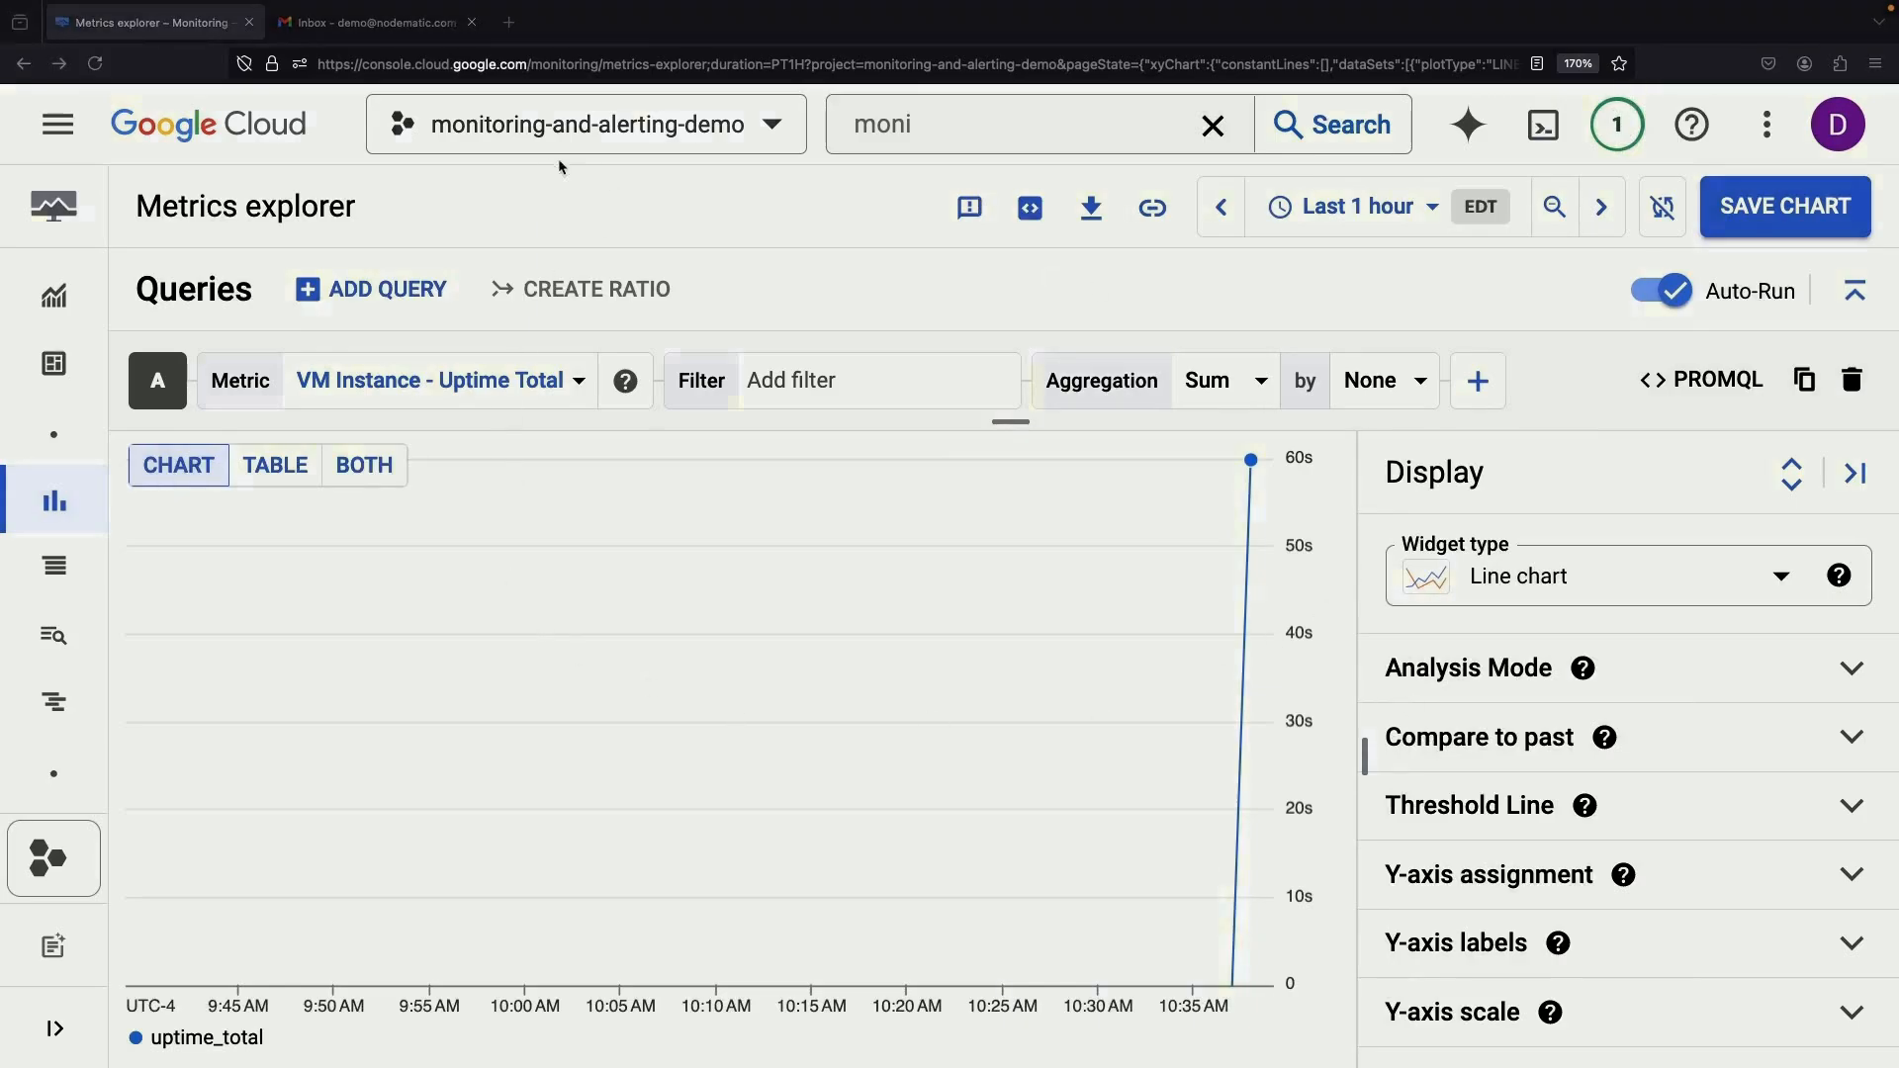
mouse_move(75, 675)
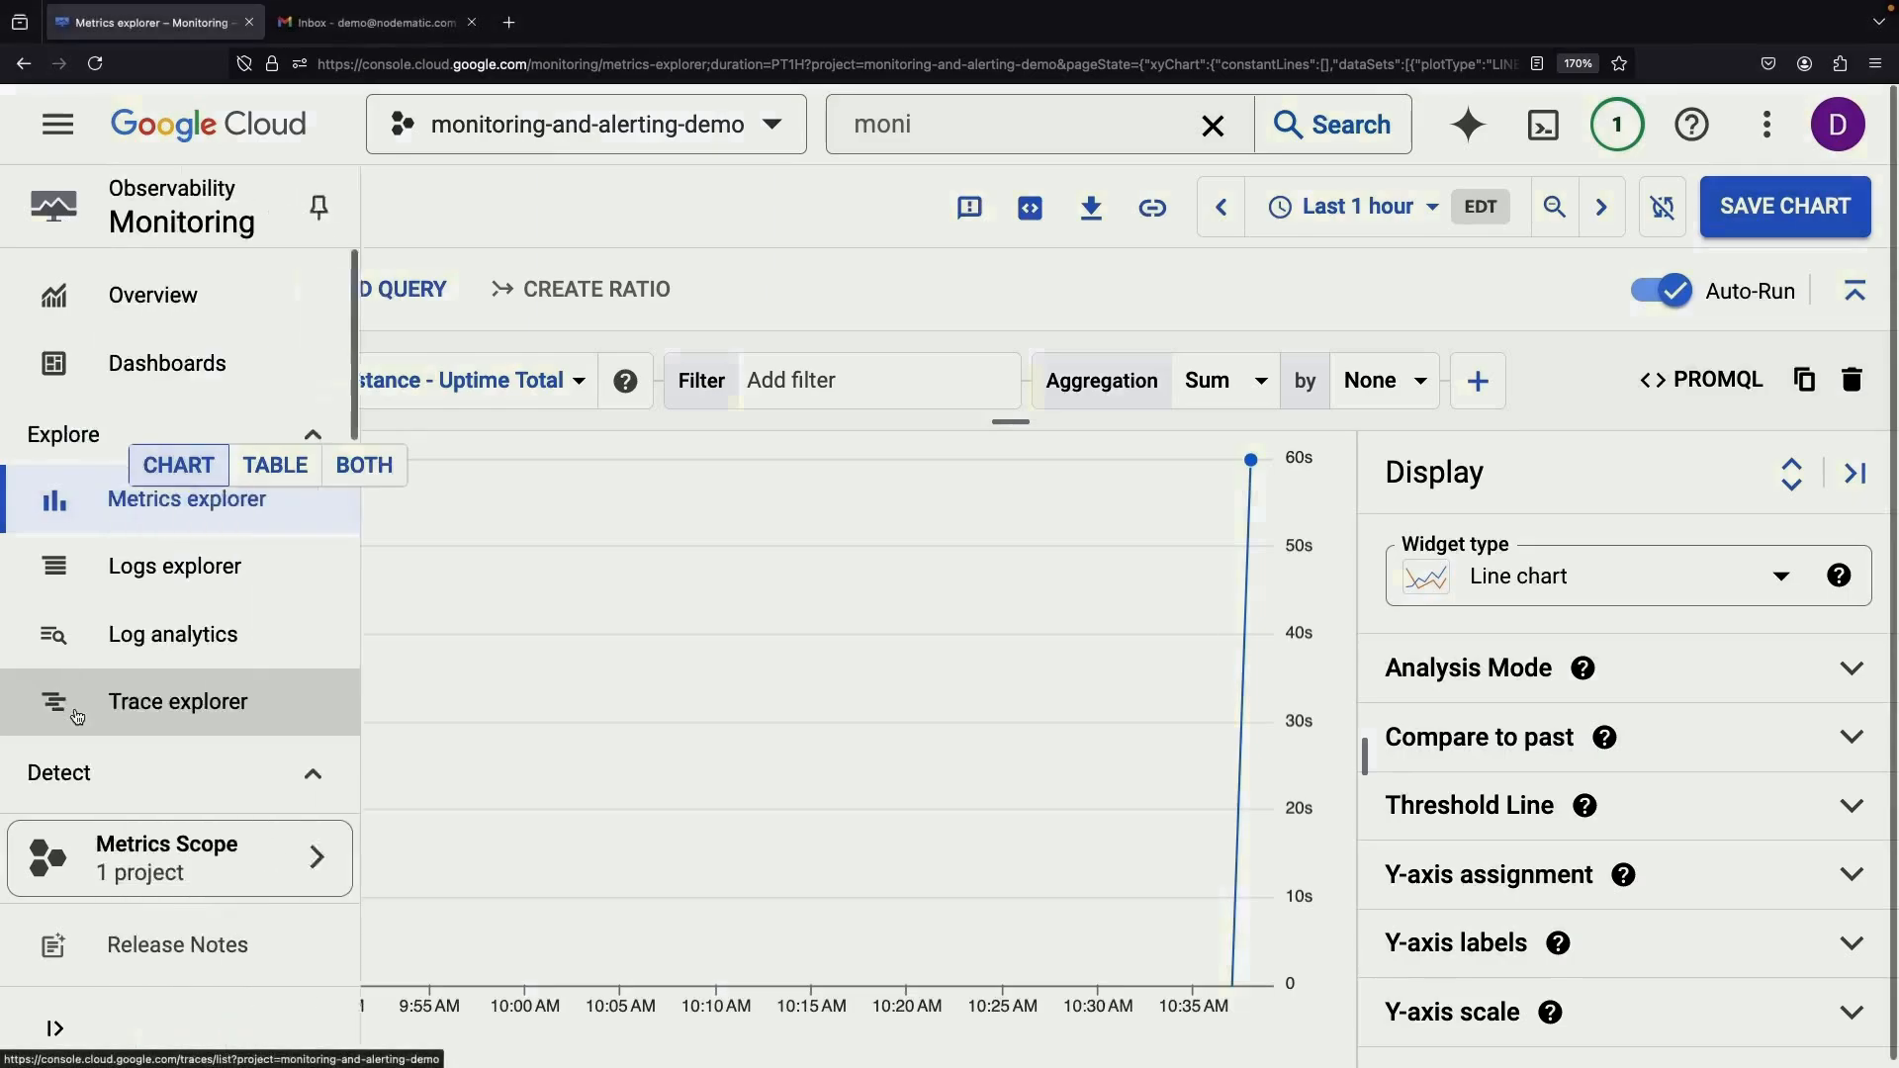
scroll(77, 693, "down", 6)
Review the Monitoring settings usage summary, then go back to the Google Cloud welcome page
left_click(77, 717)
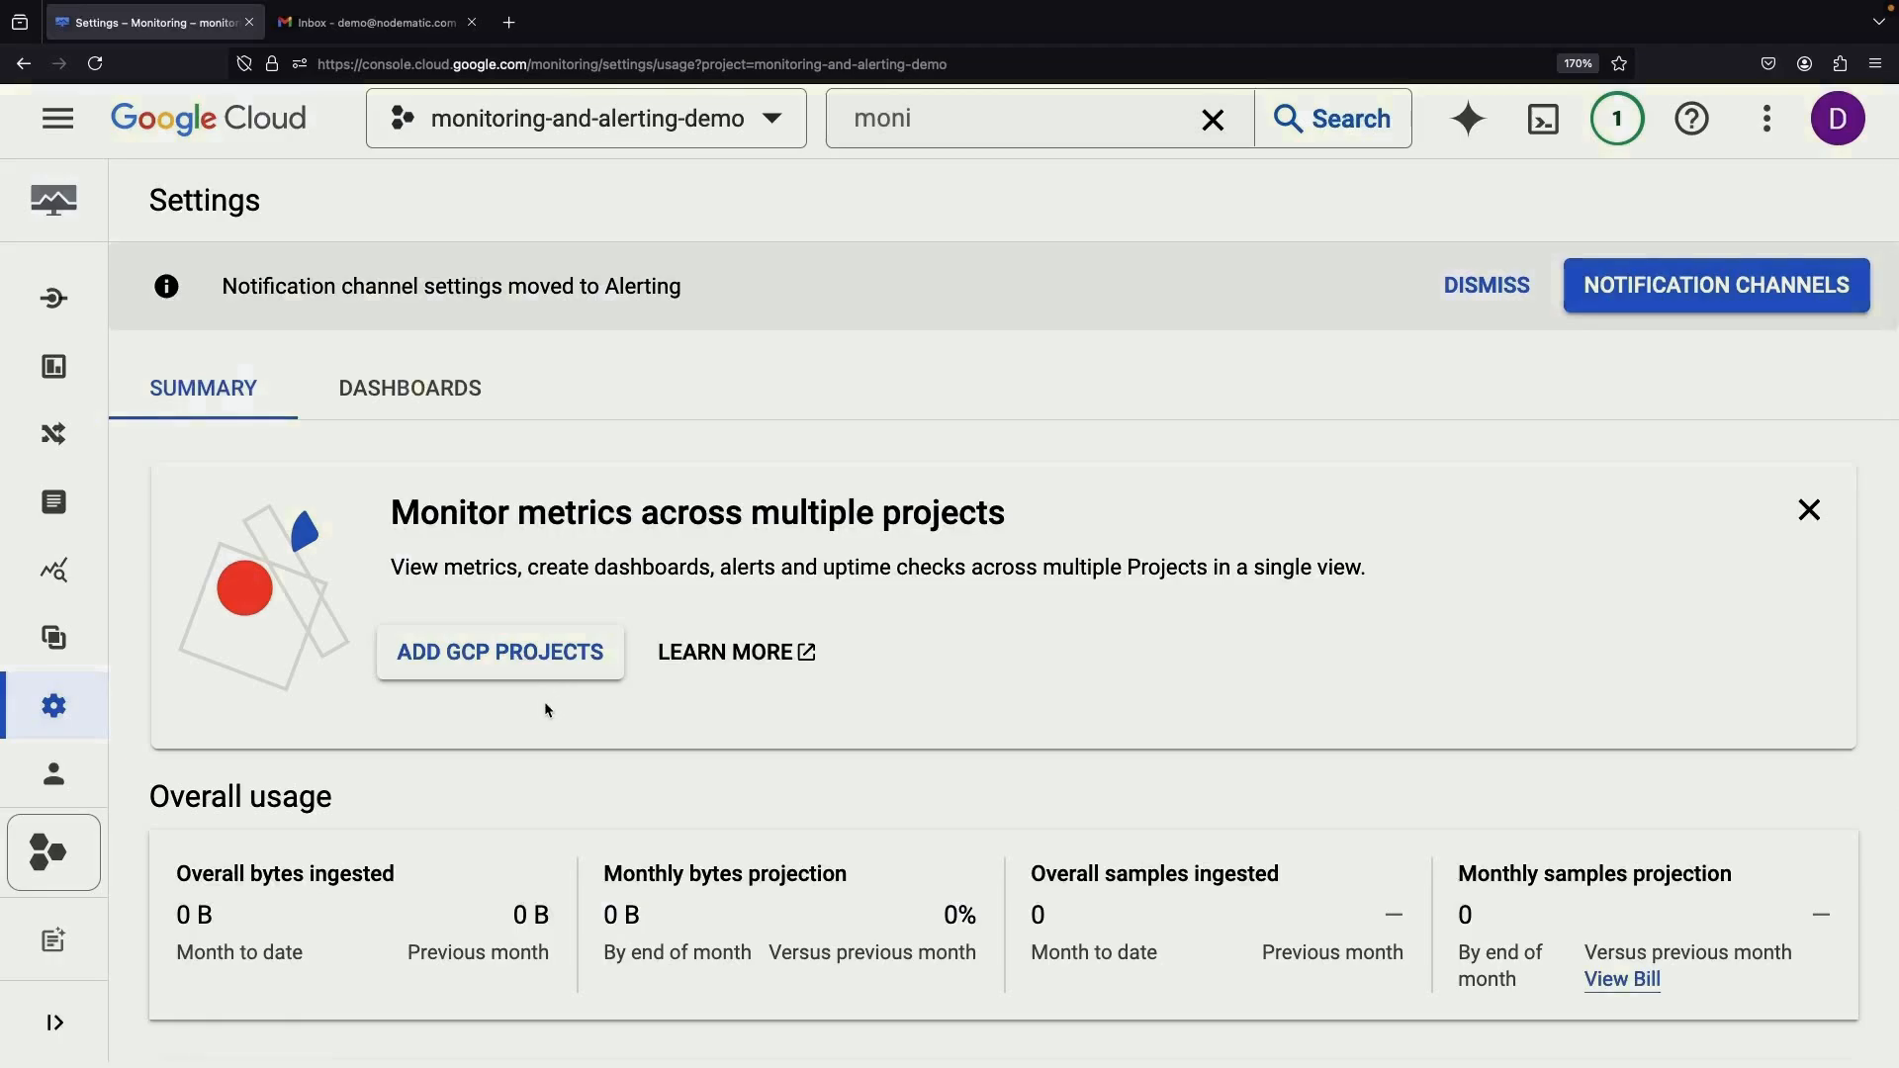
scroll(459, 705, "down", 3)
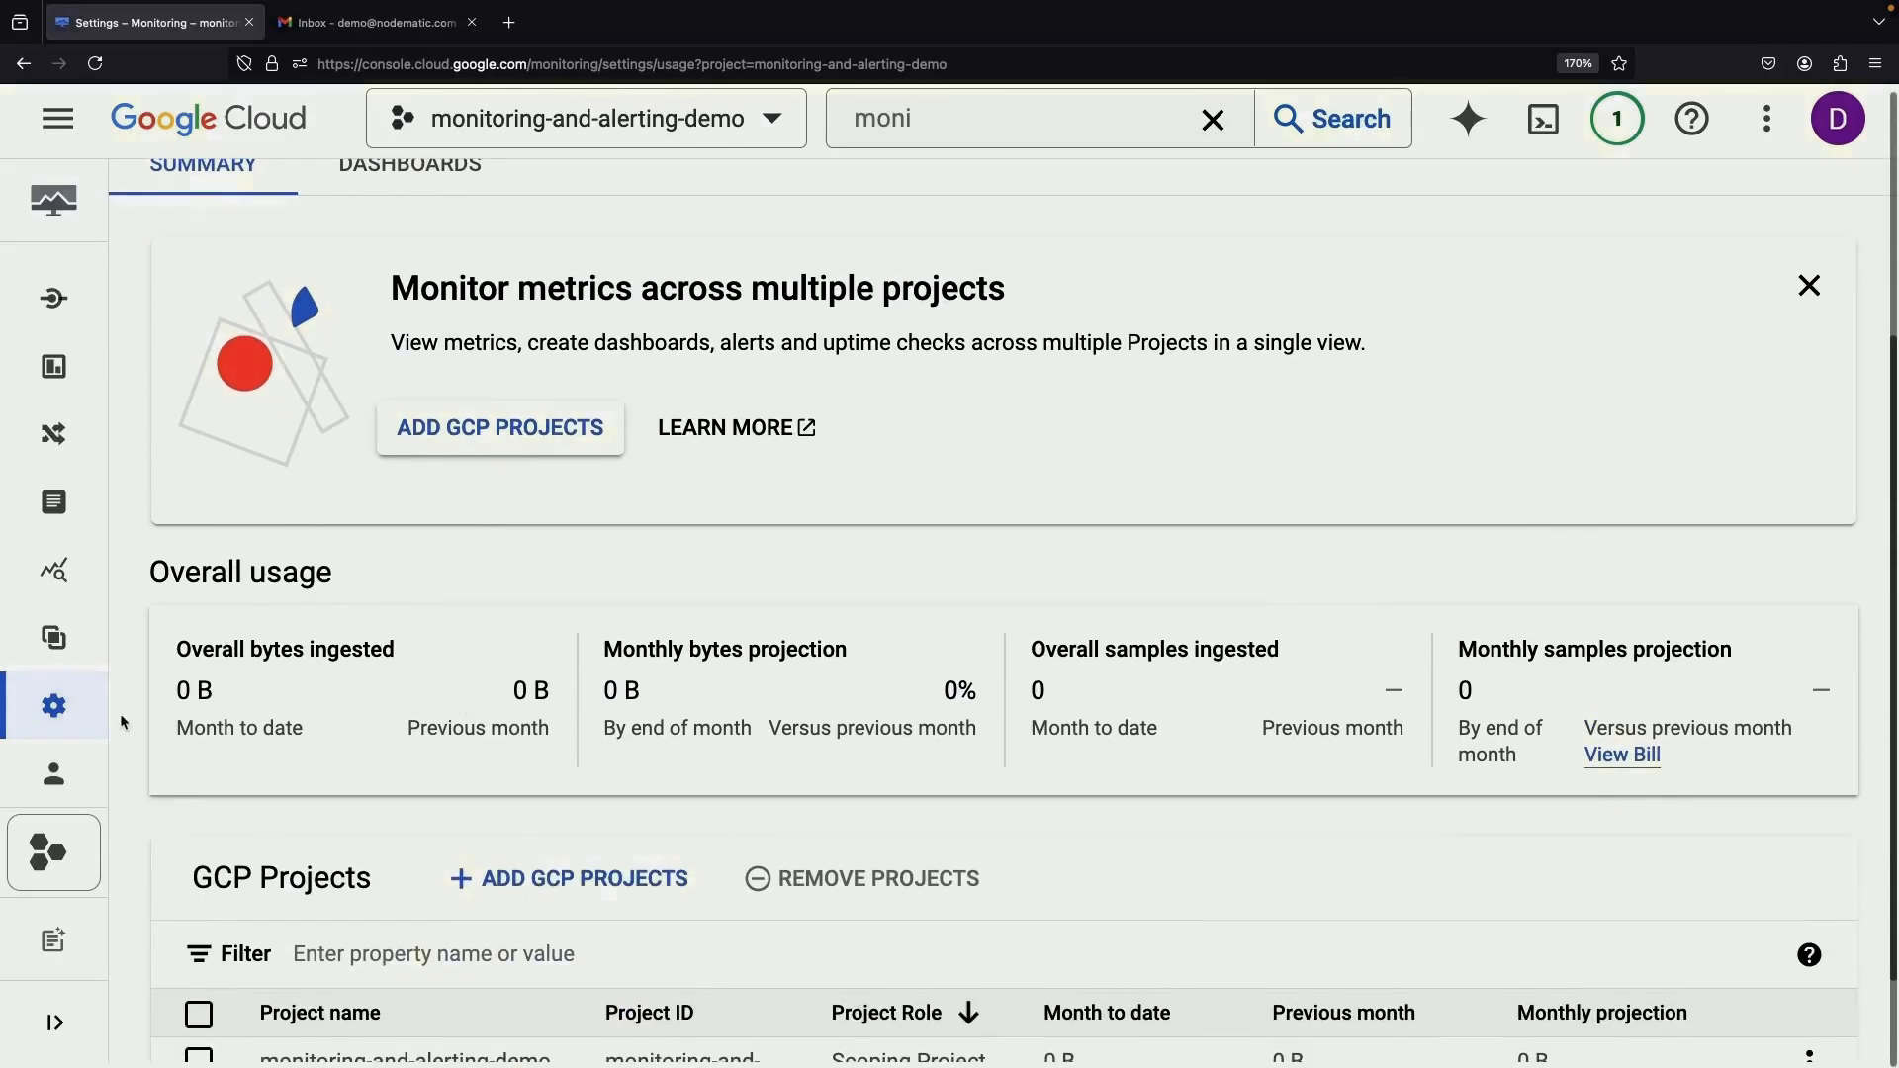
scroll(583, 795, "down", 1)
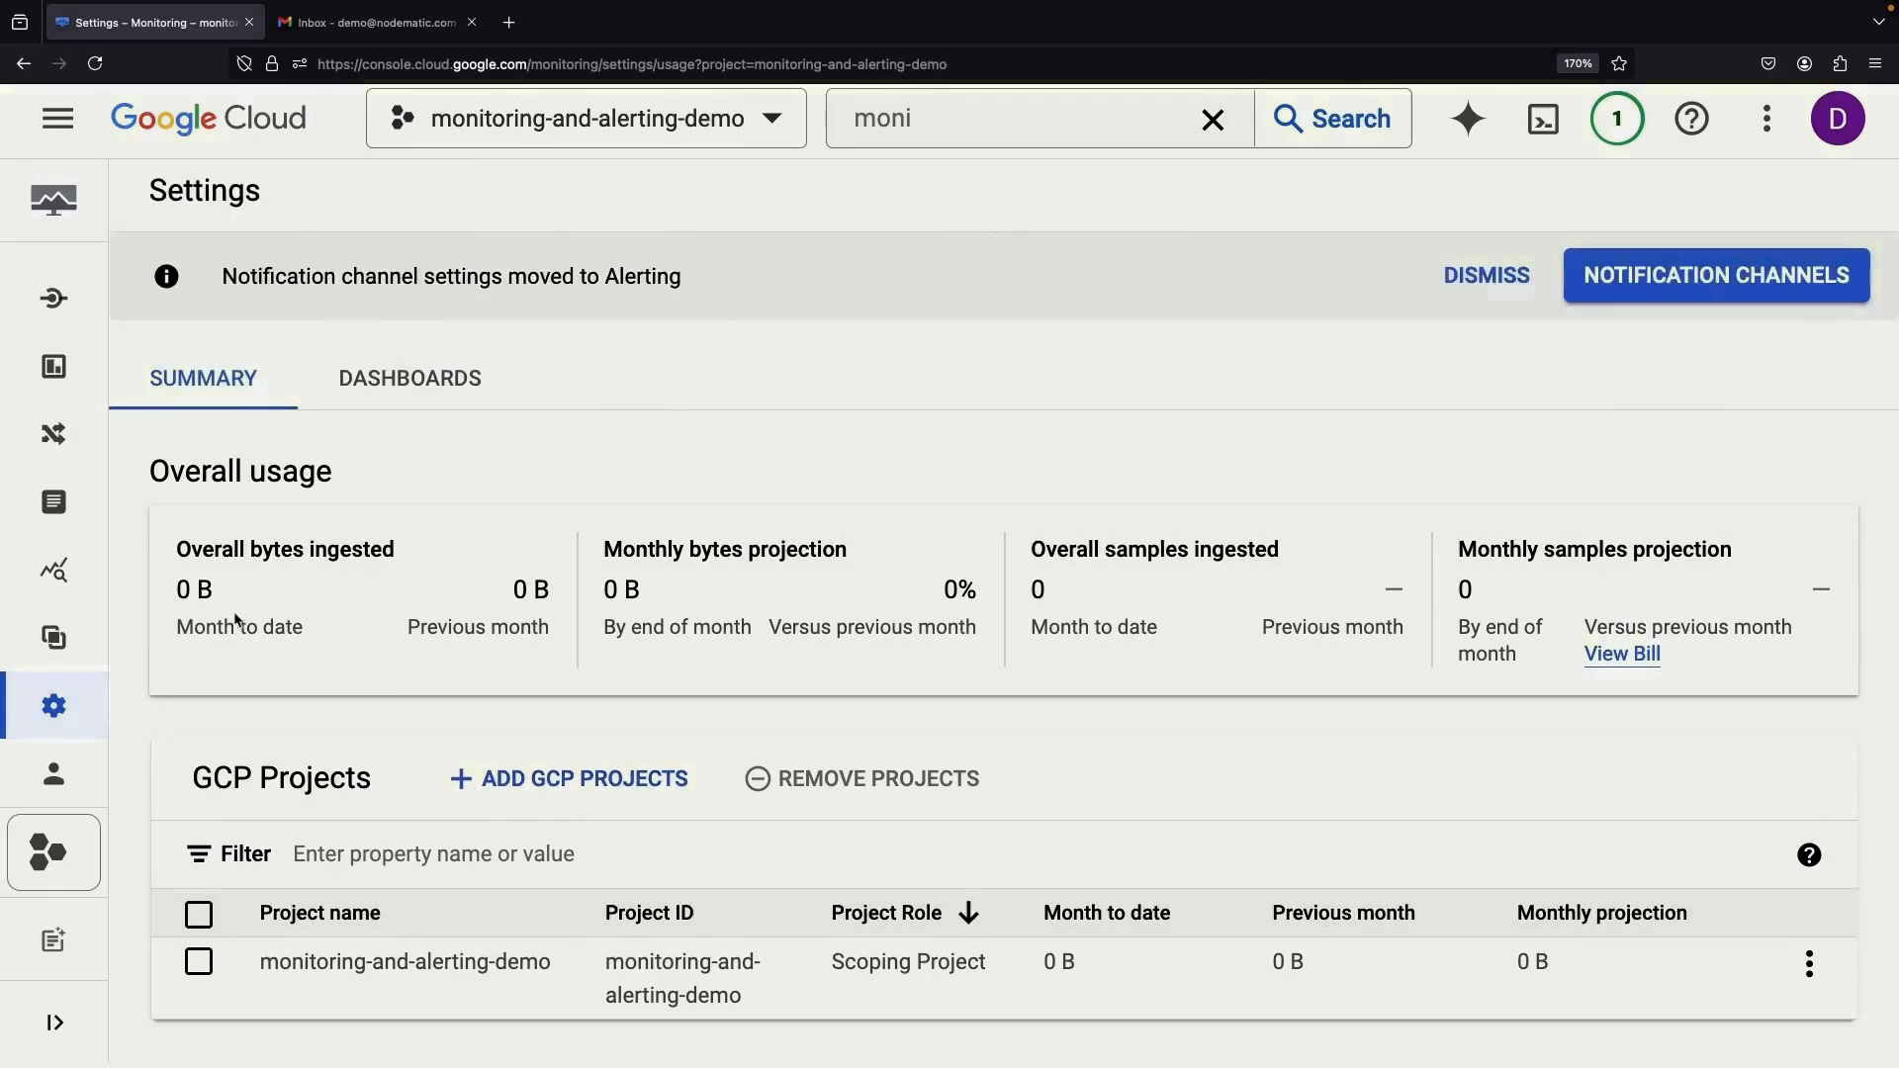
mouse_move(22, 441)
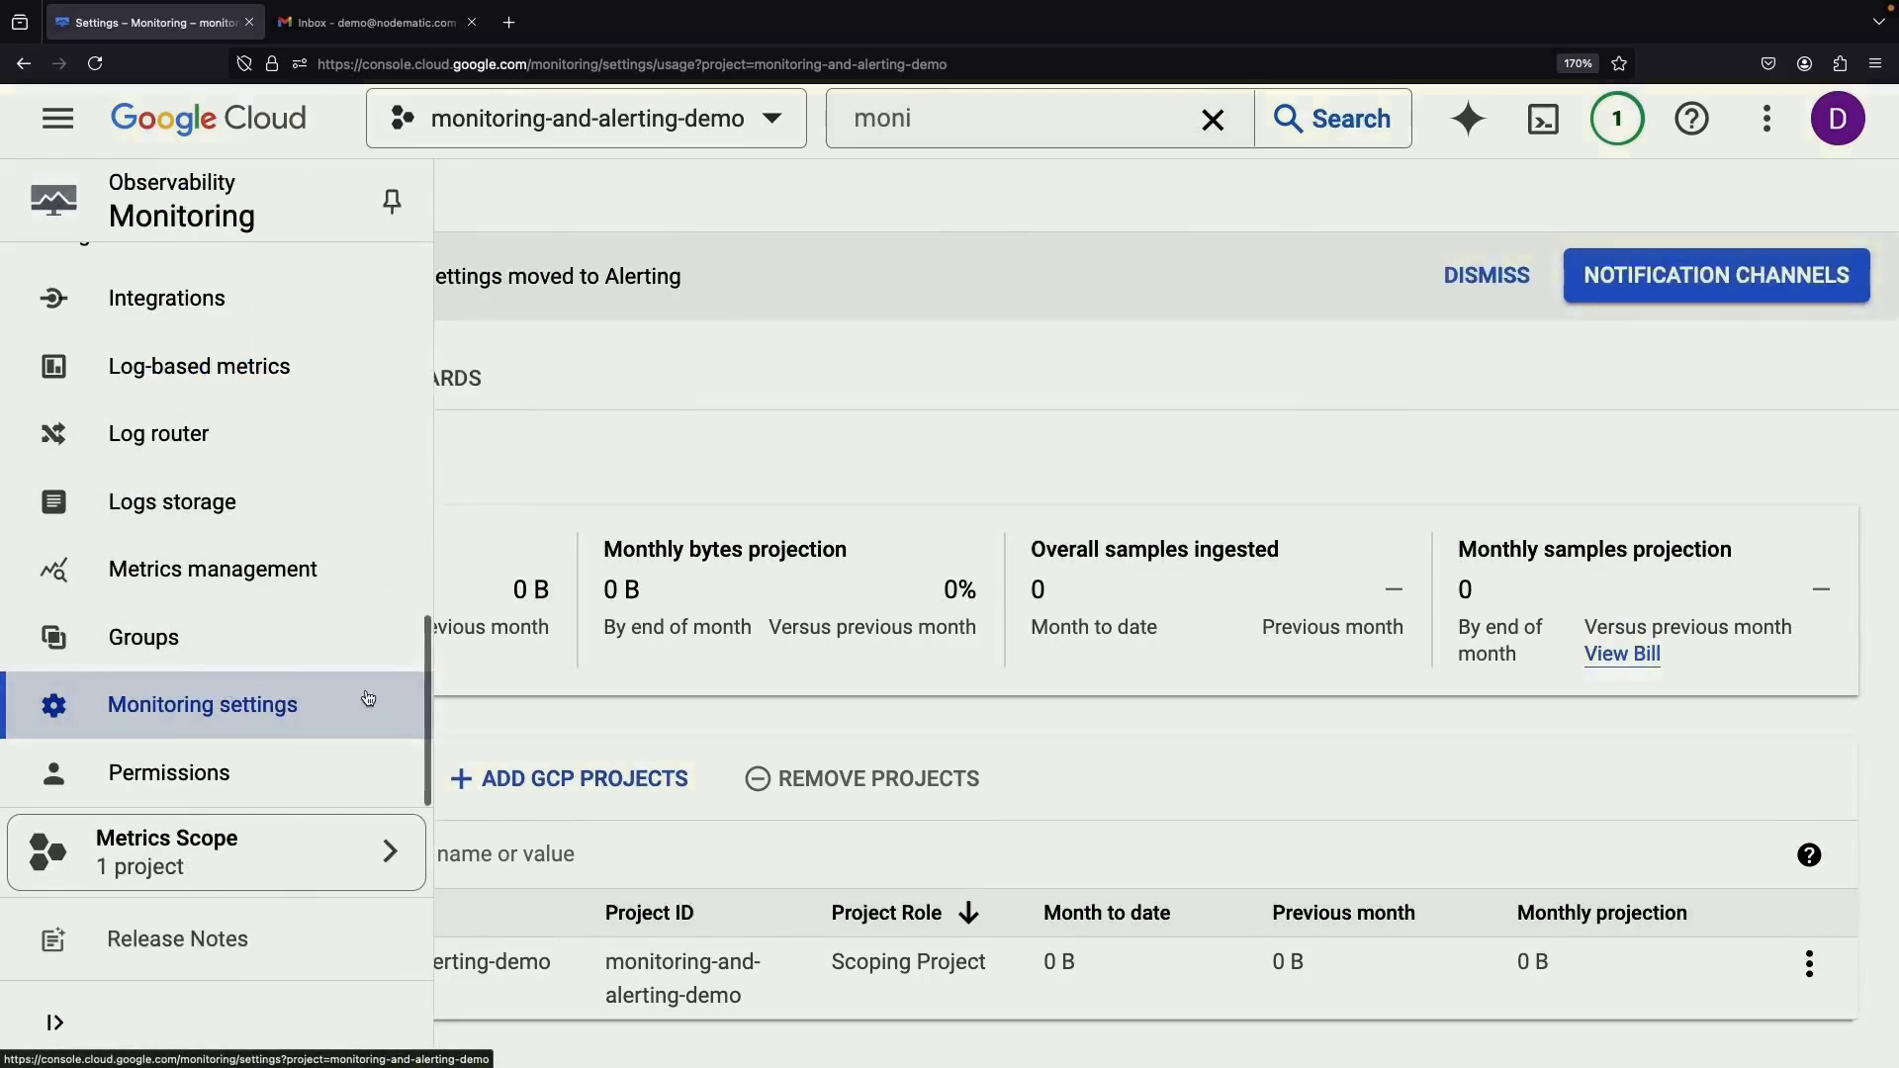
scroll(323, 641, "up", 4)
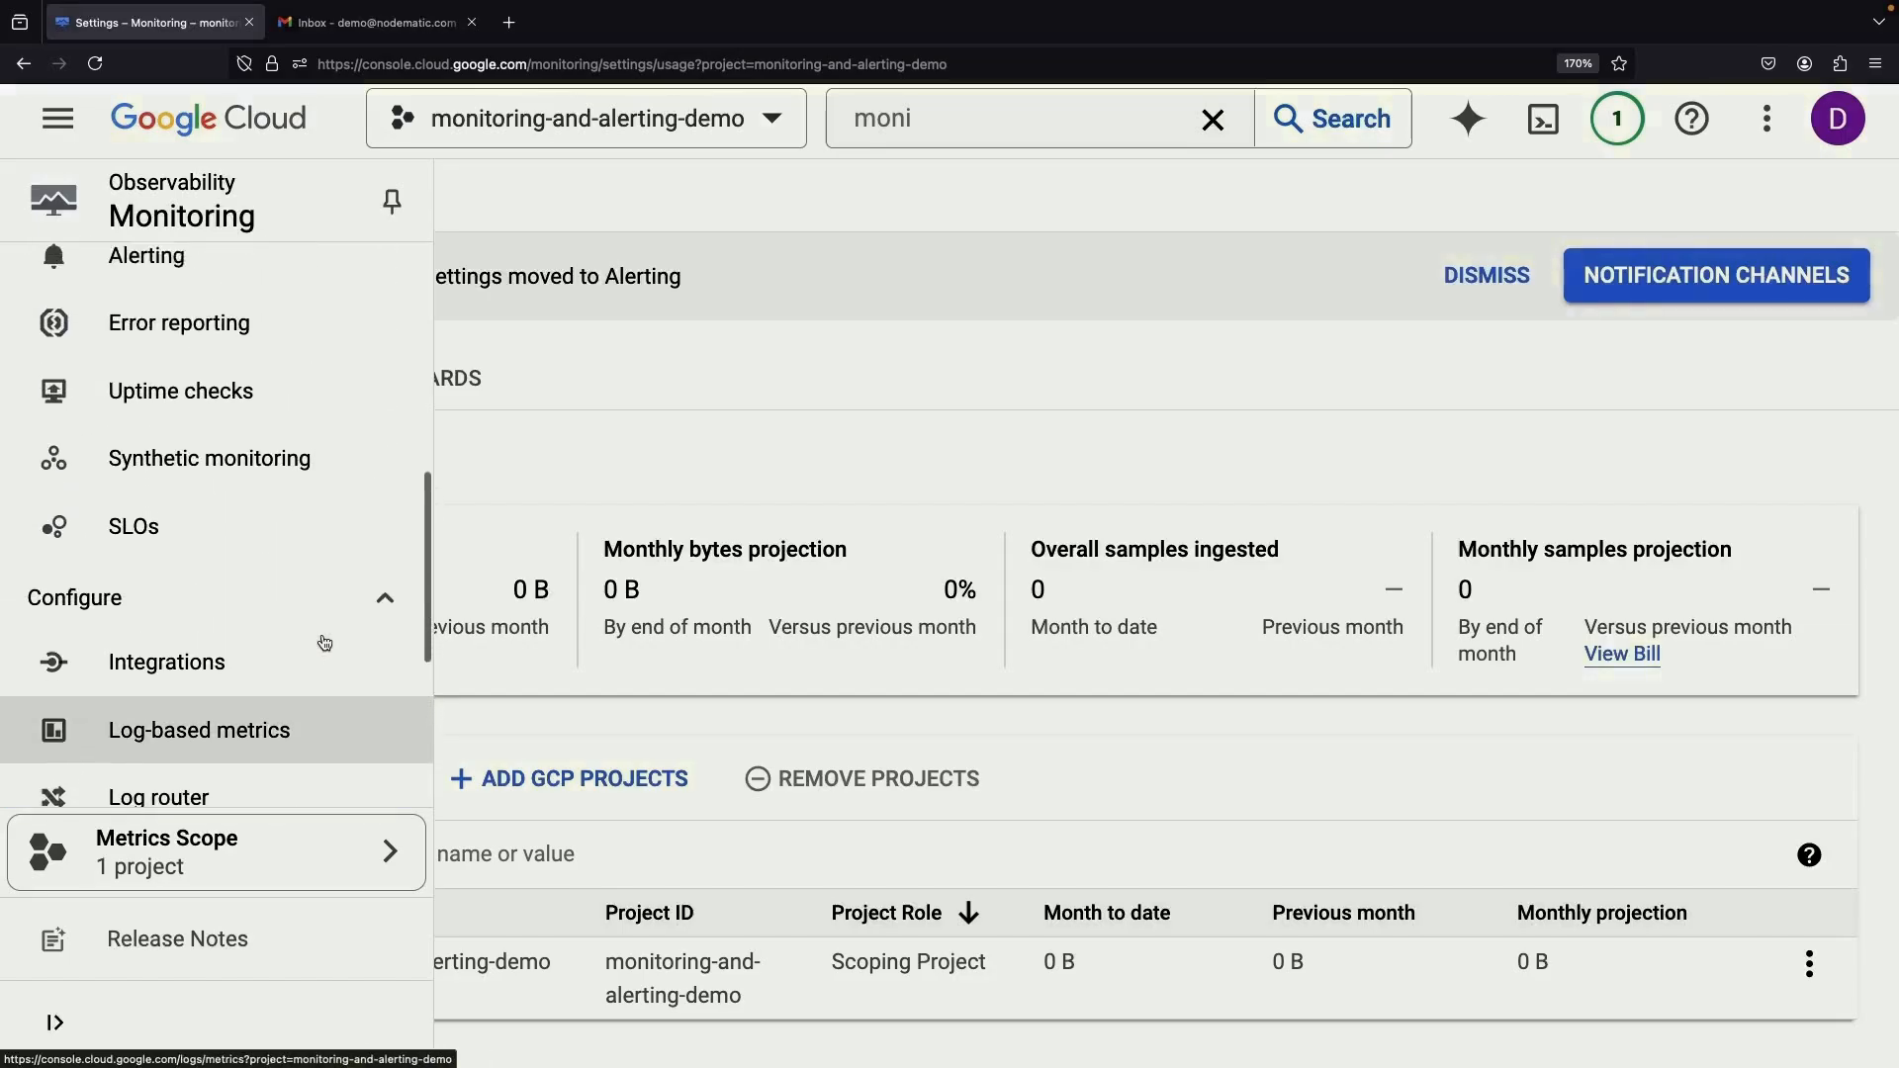
scroll(323, 641, "up", 5)
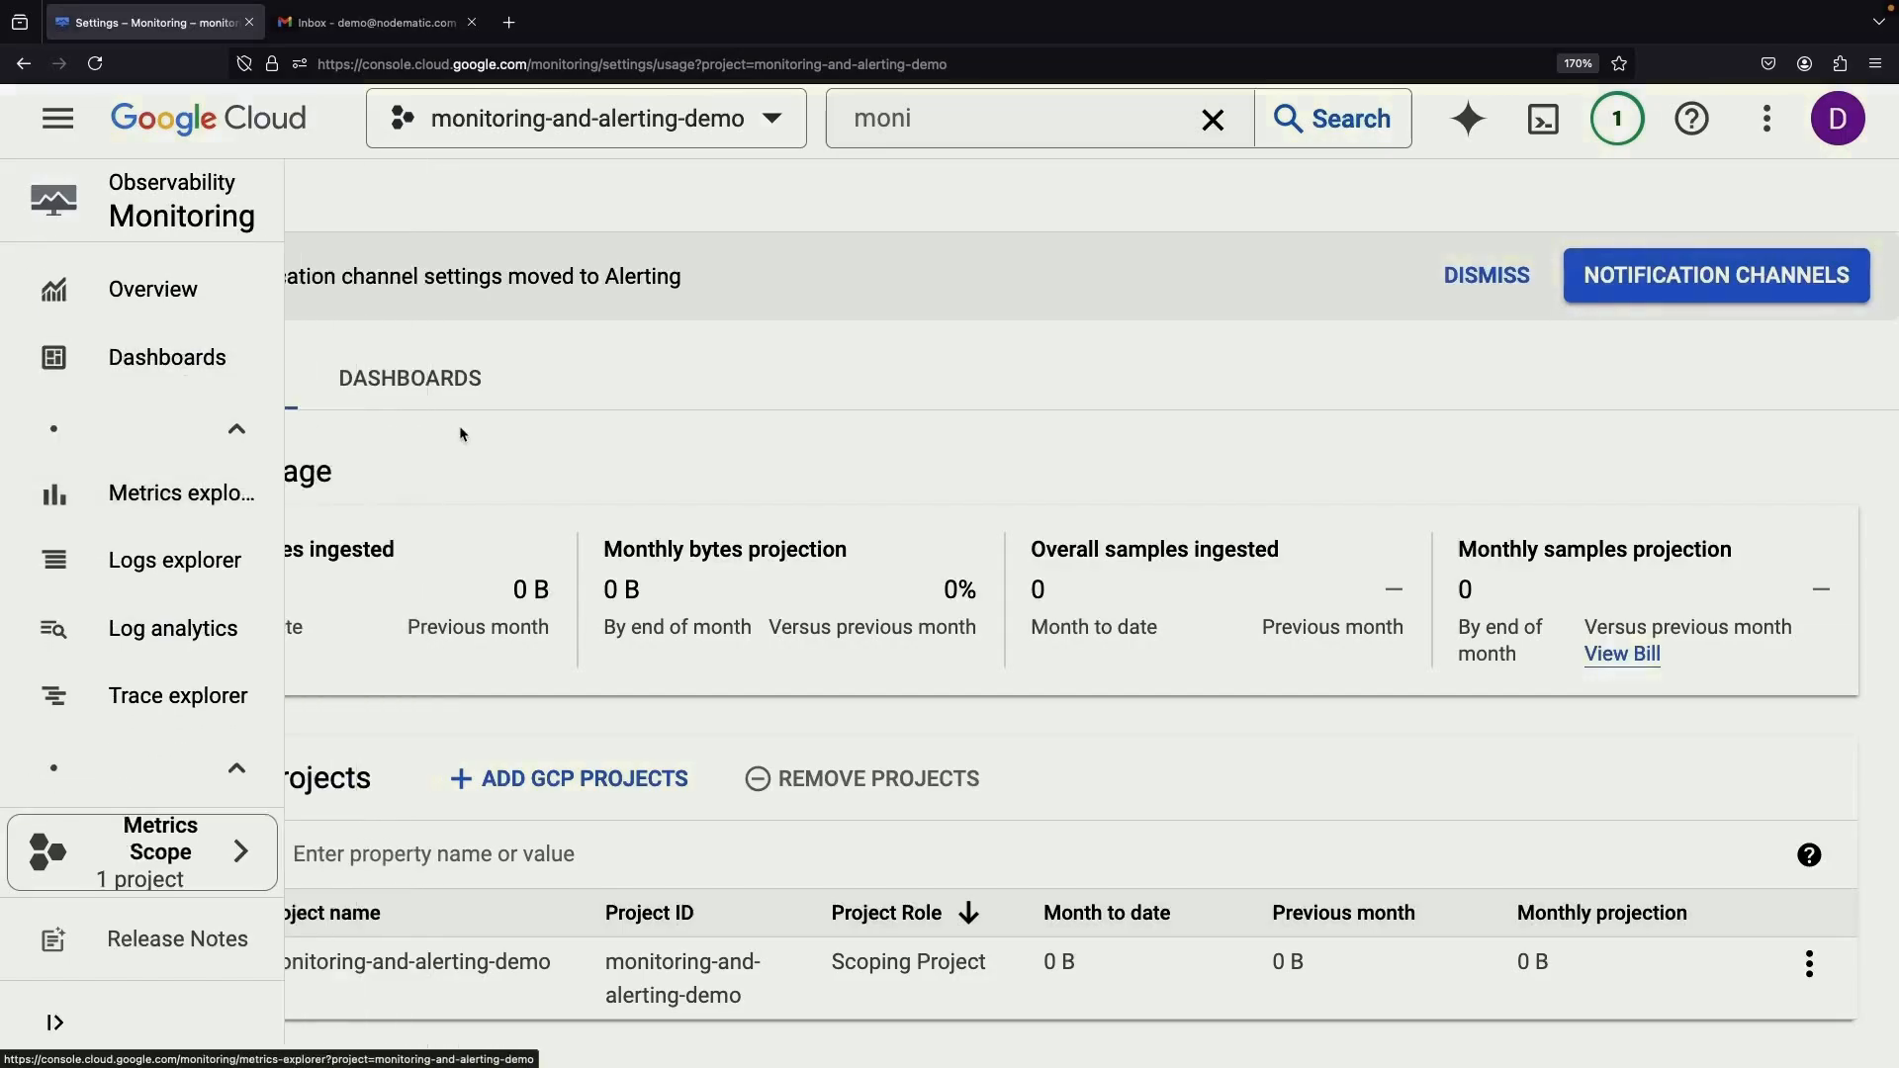
left_click(248, 115)
scroll(1035, 593, "down", 5)
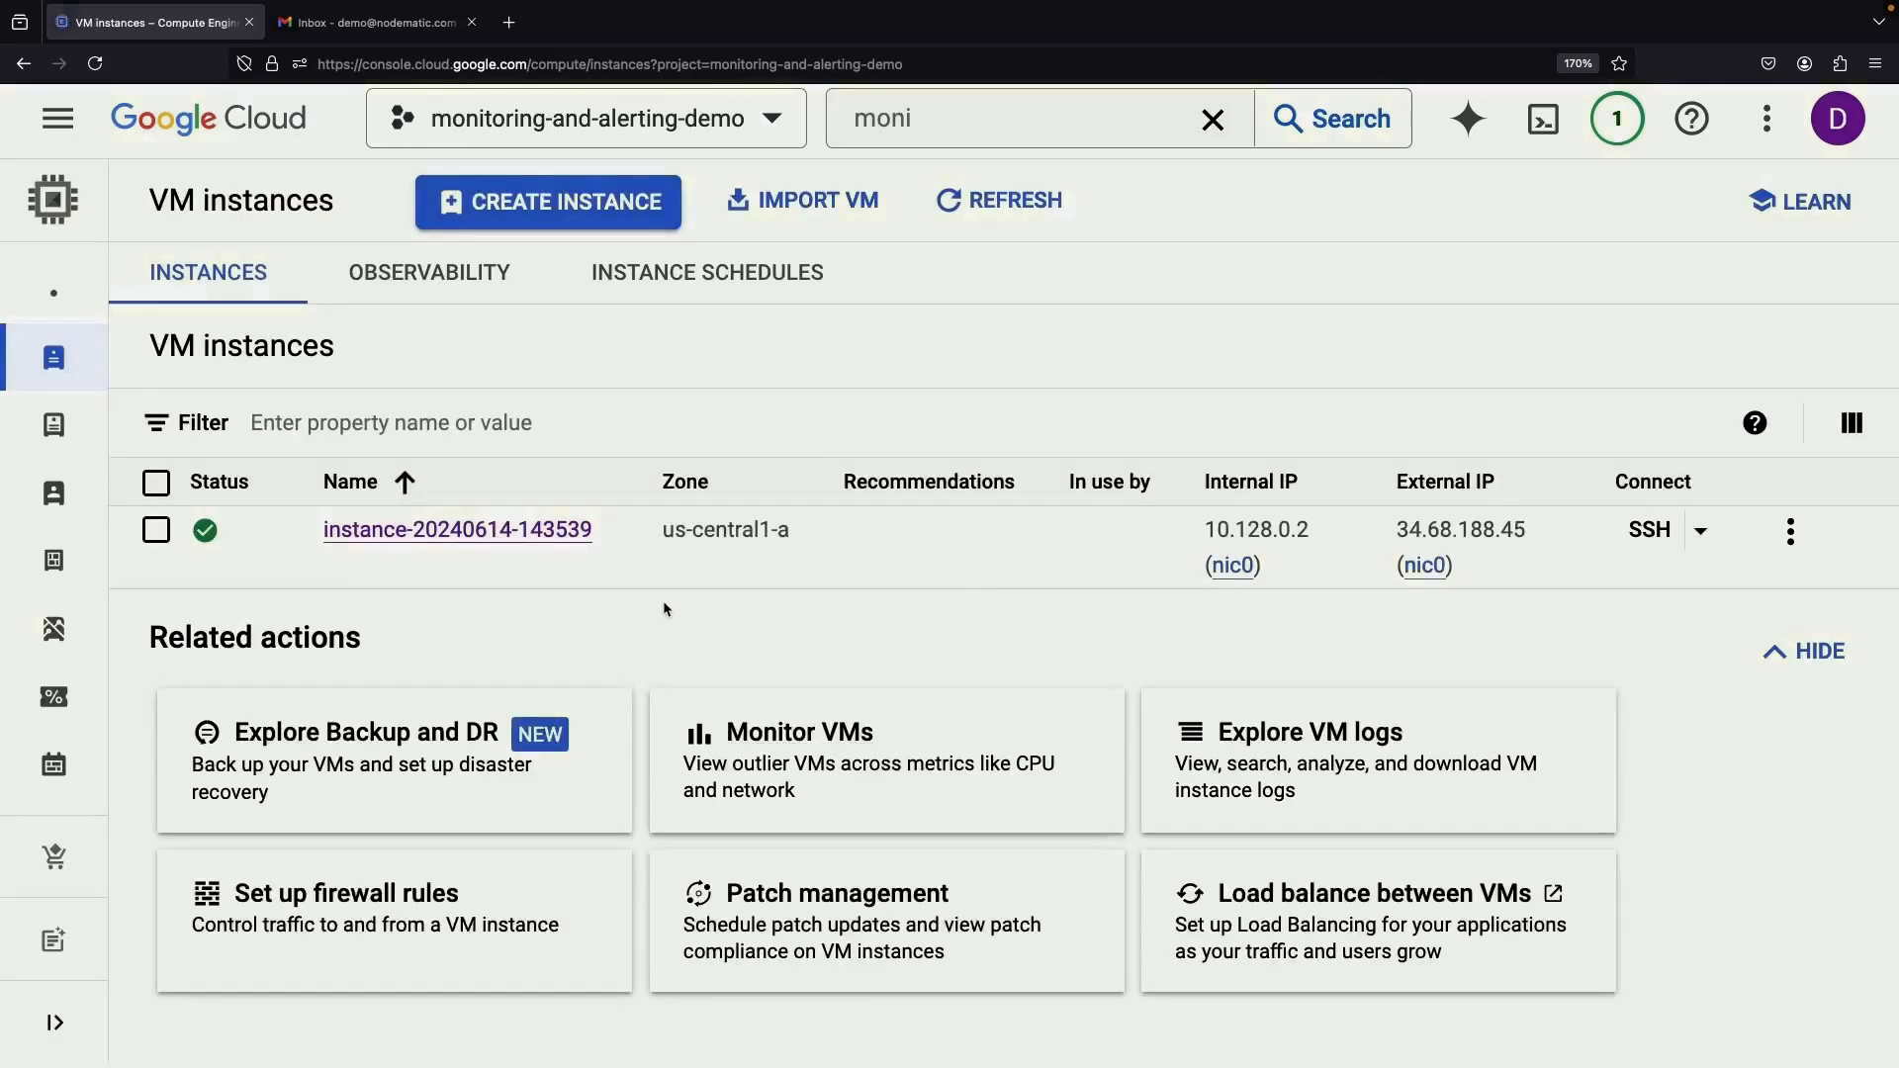
Open the VM instance's Observability tab and scroll through its metric charts
left_click(457, 529)
left_click(495, 319)
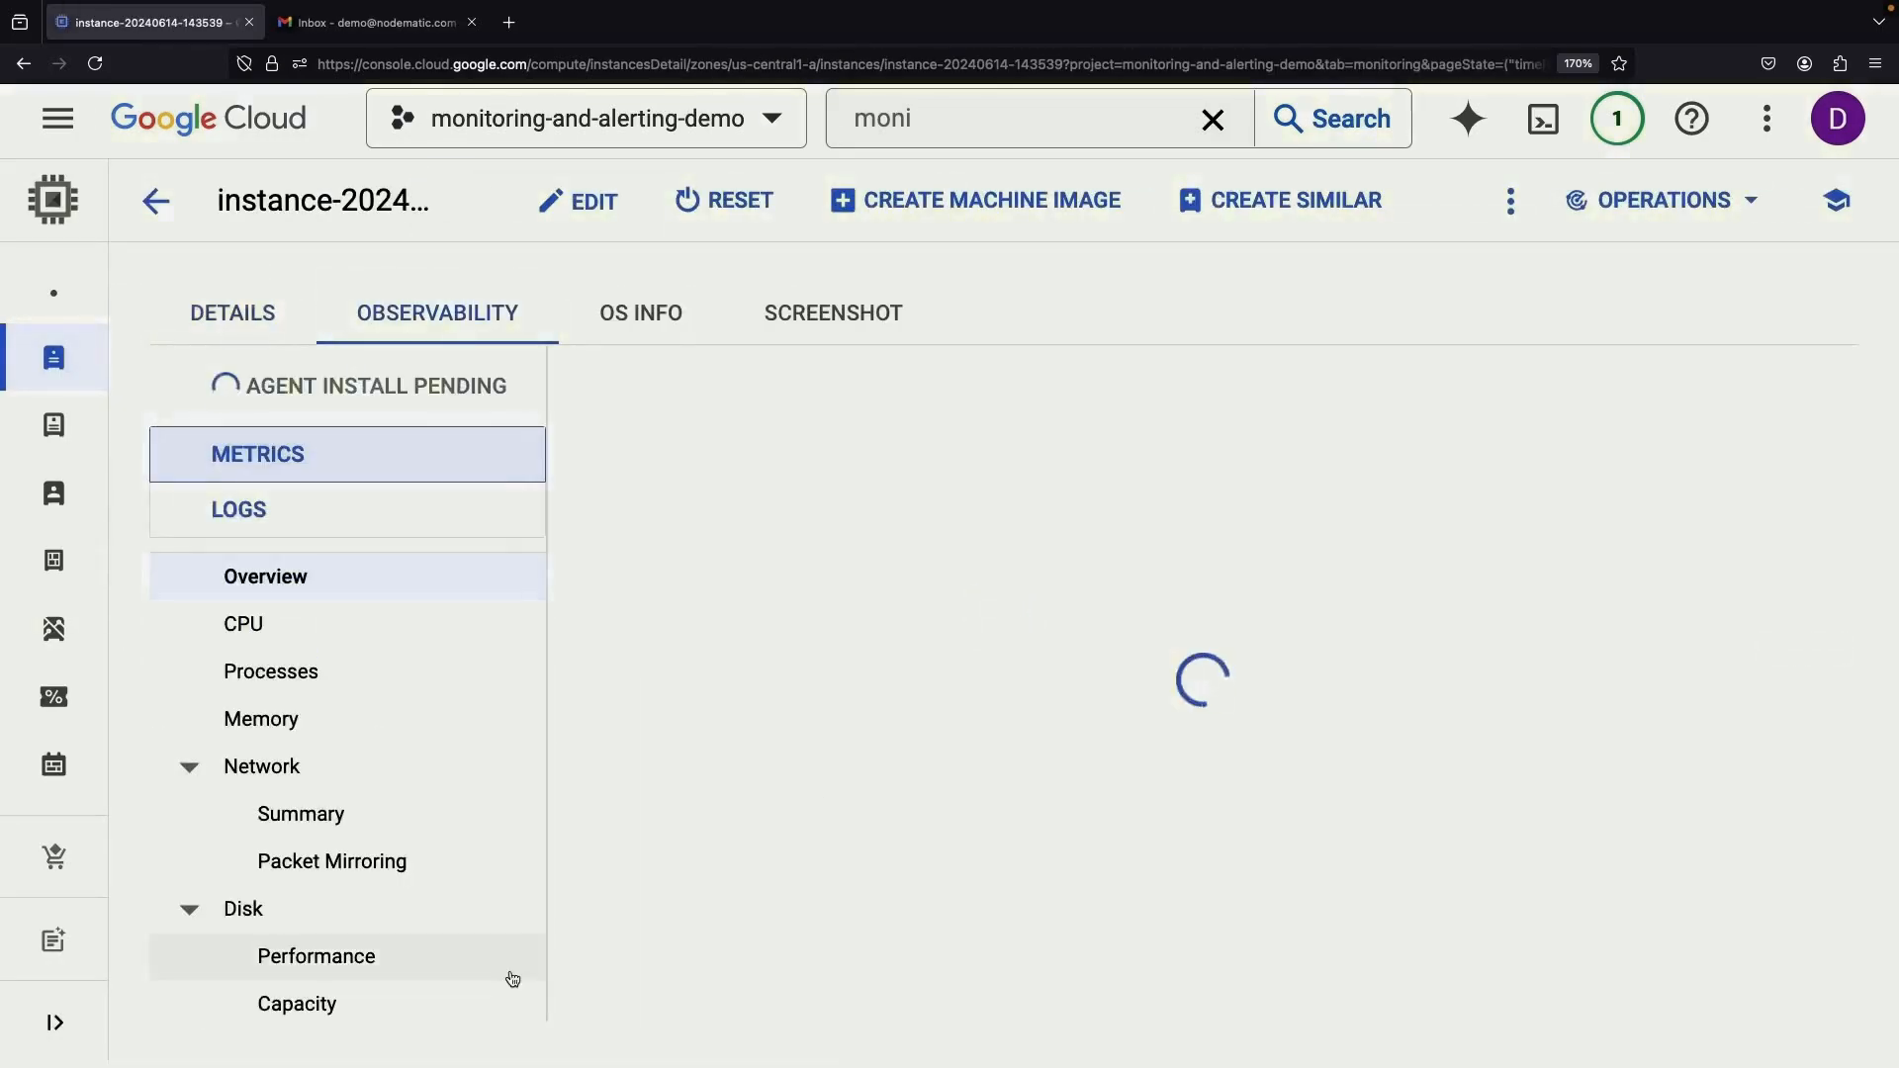
scroll(1204, 712, "down", 3)
scroll(1218, 594, "up", 2)
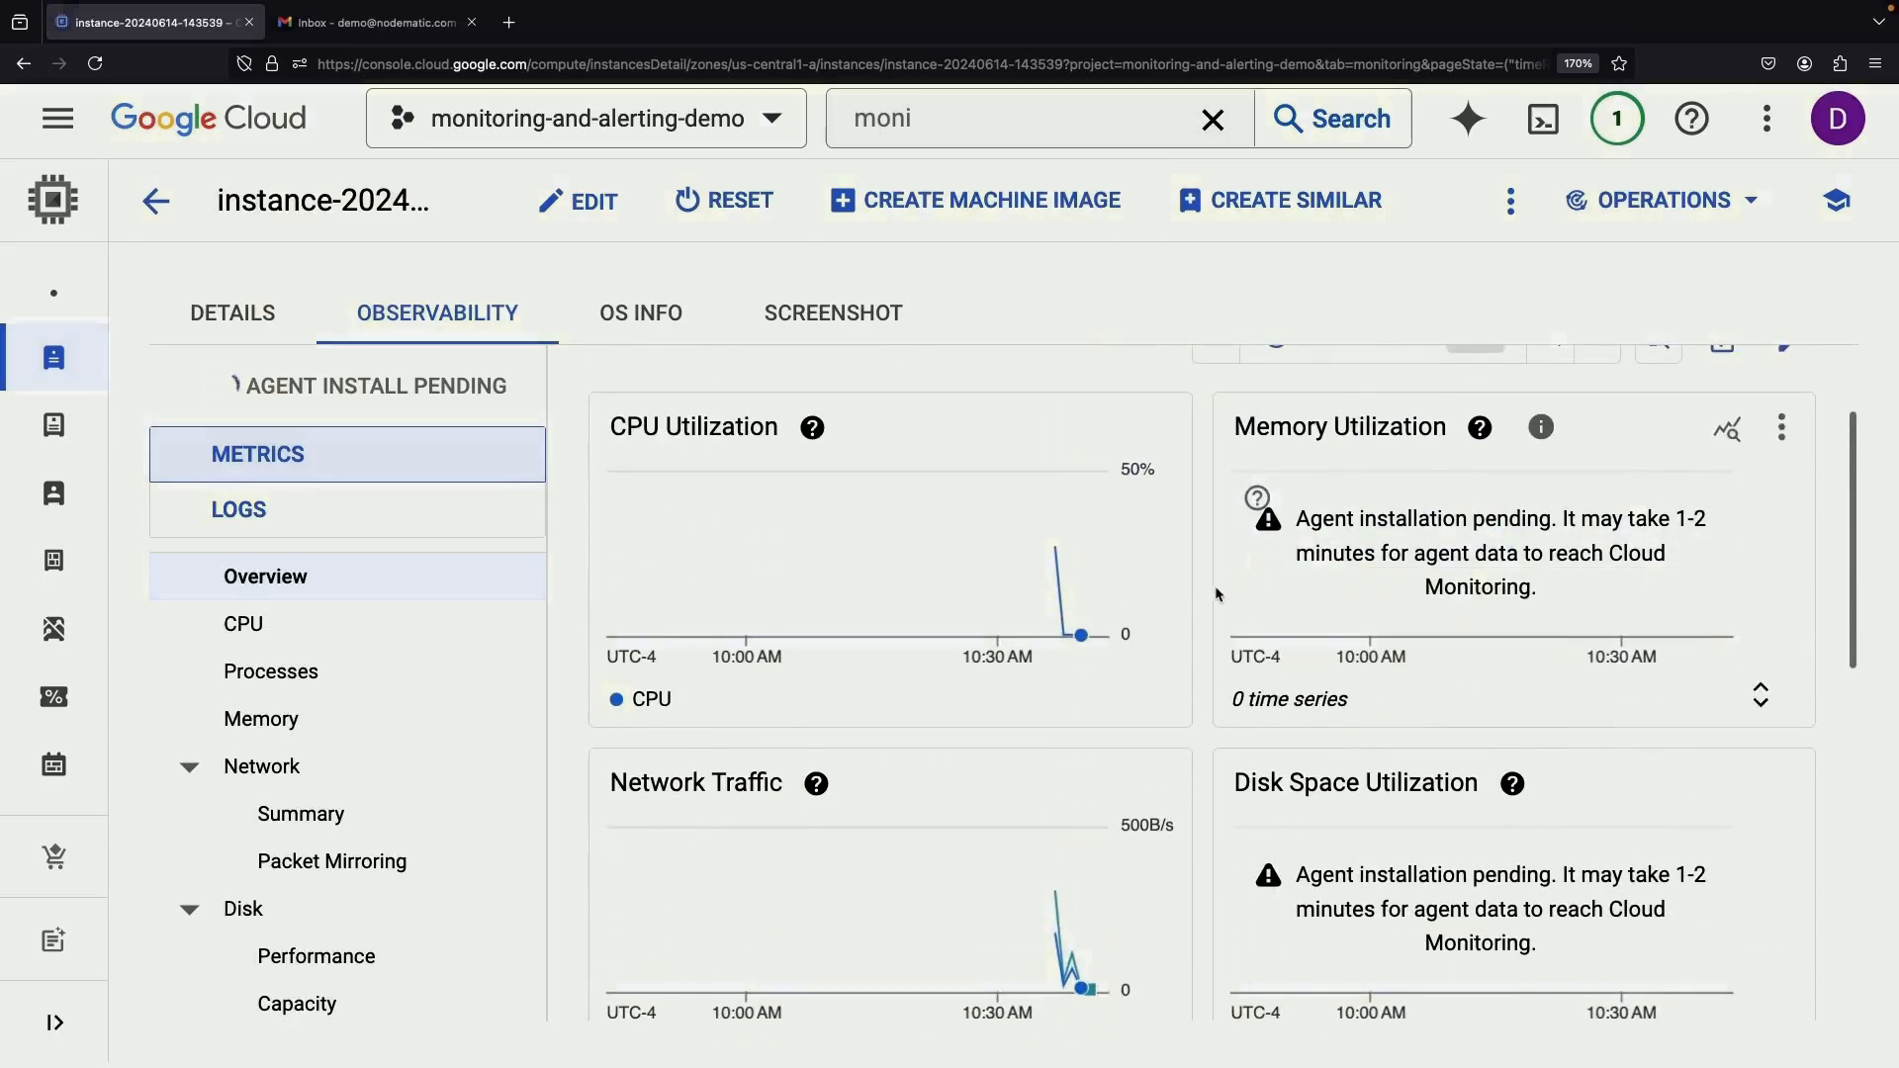
scroll(1199, 497, "down", 10)
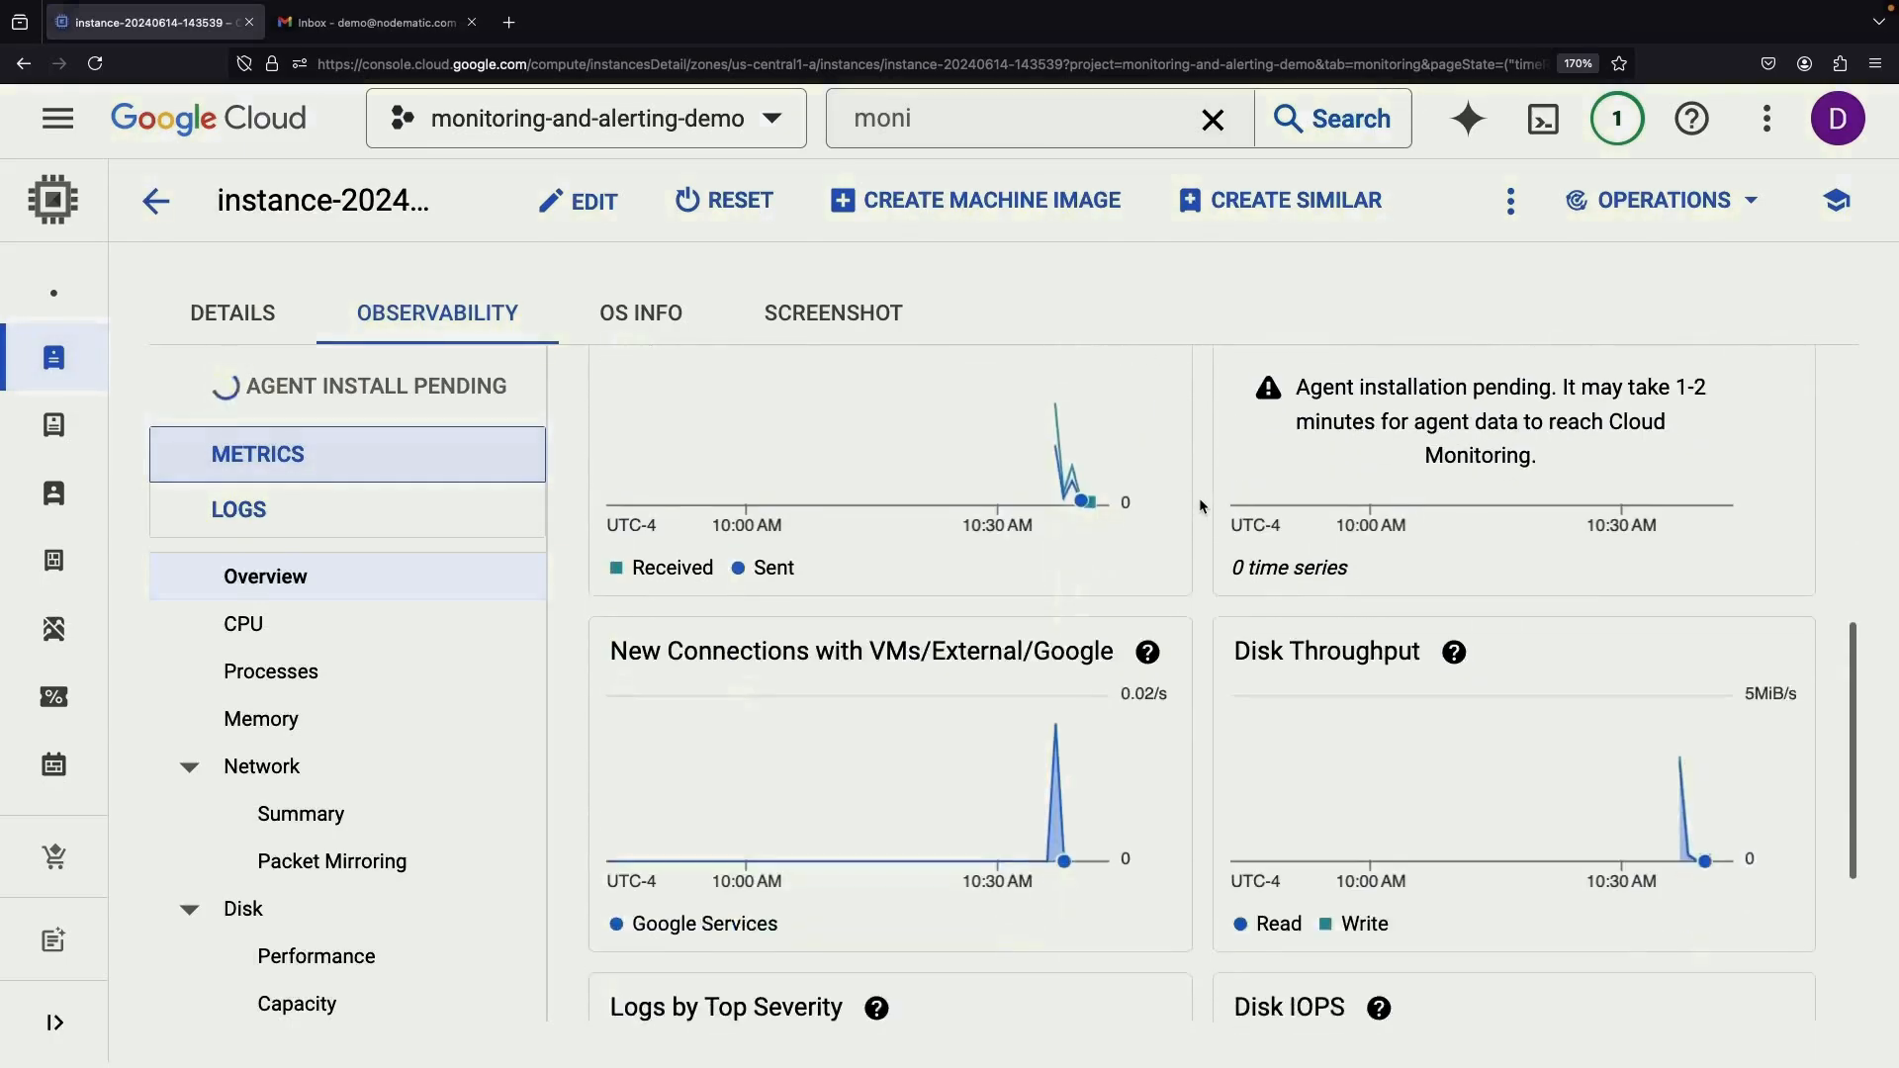
scroll(1200, 497, "up", 10)
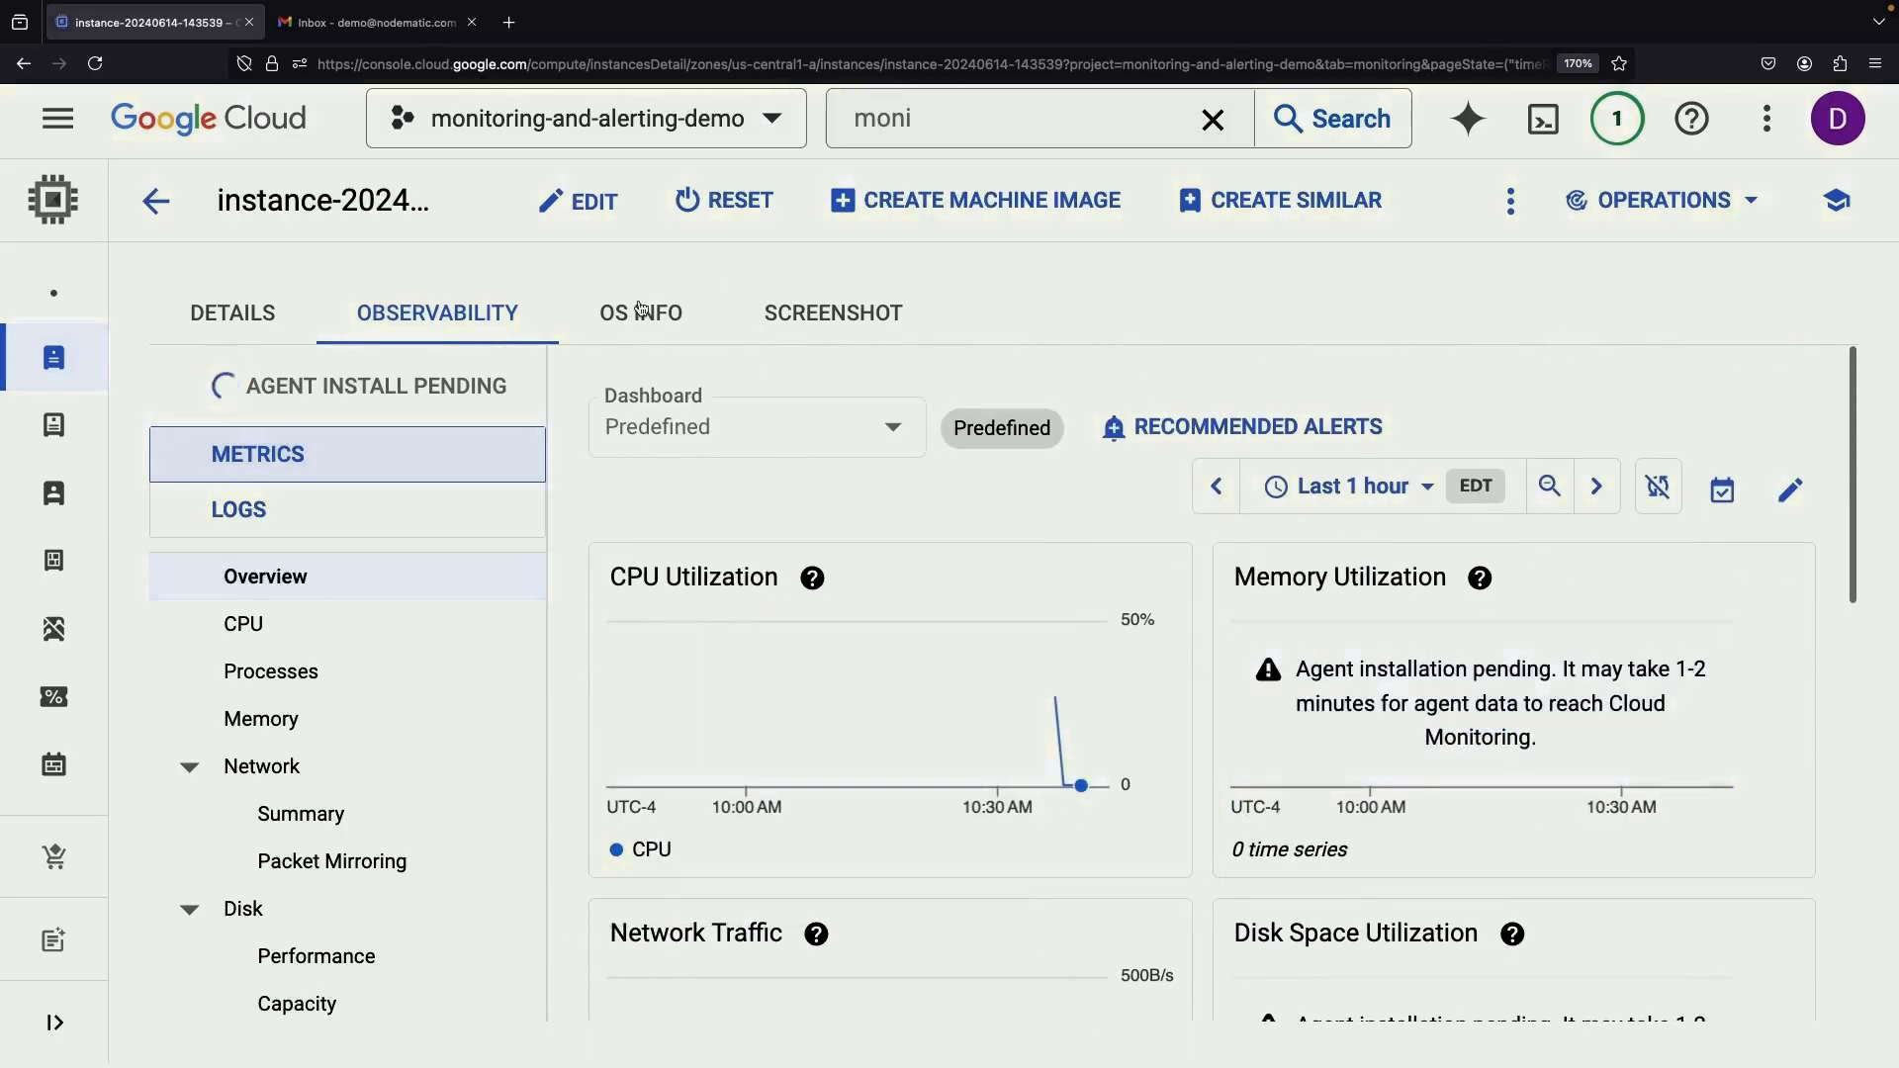
Go back twice to the Monitoring settings usage page showing 0 B ingested this month
left_click(22, 65)
left_click(22, 65)
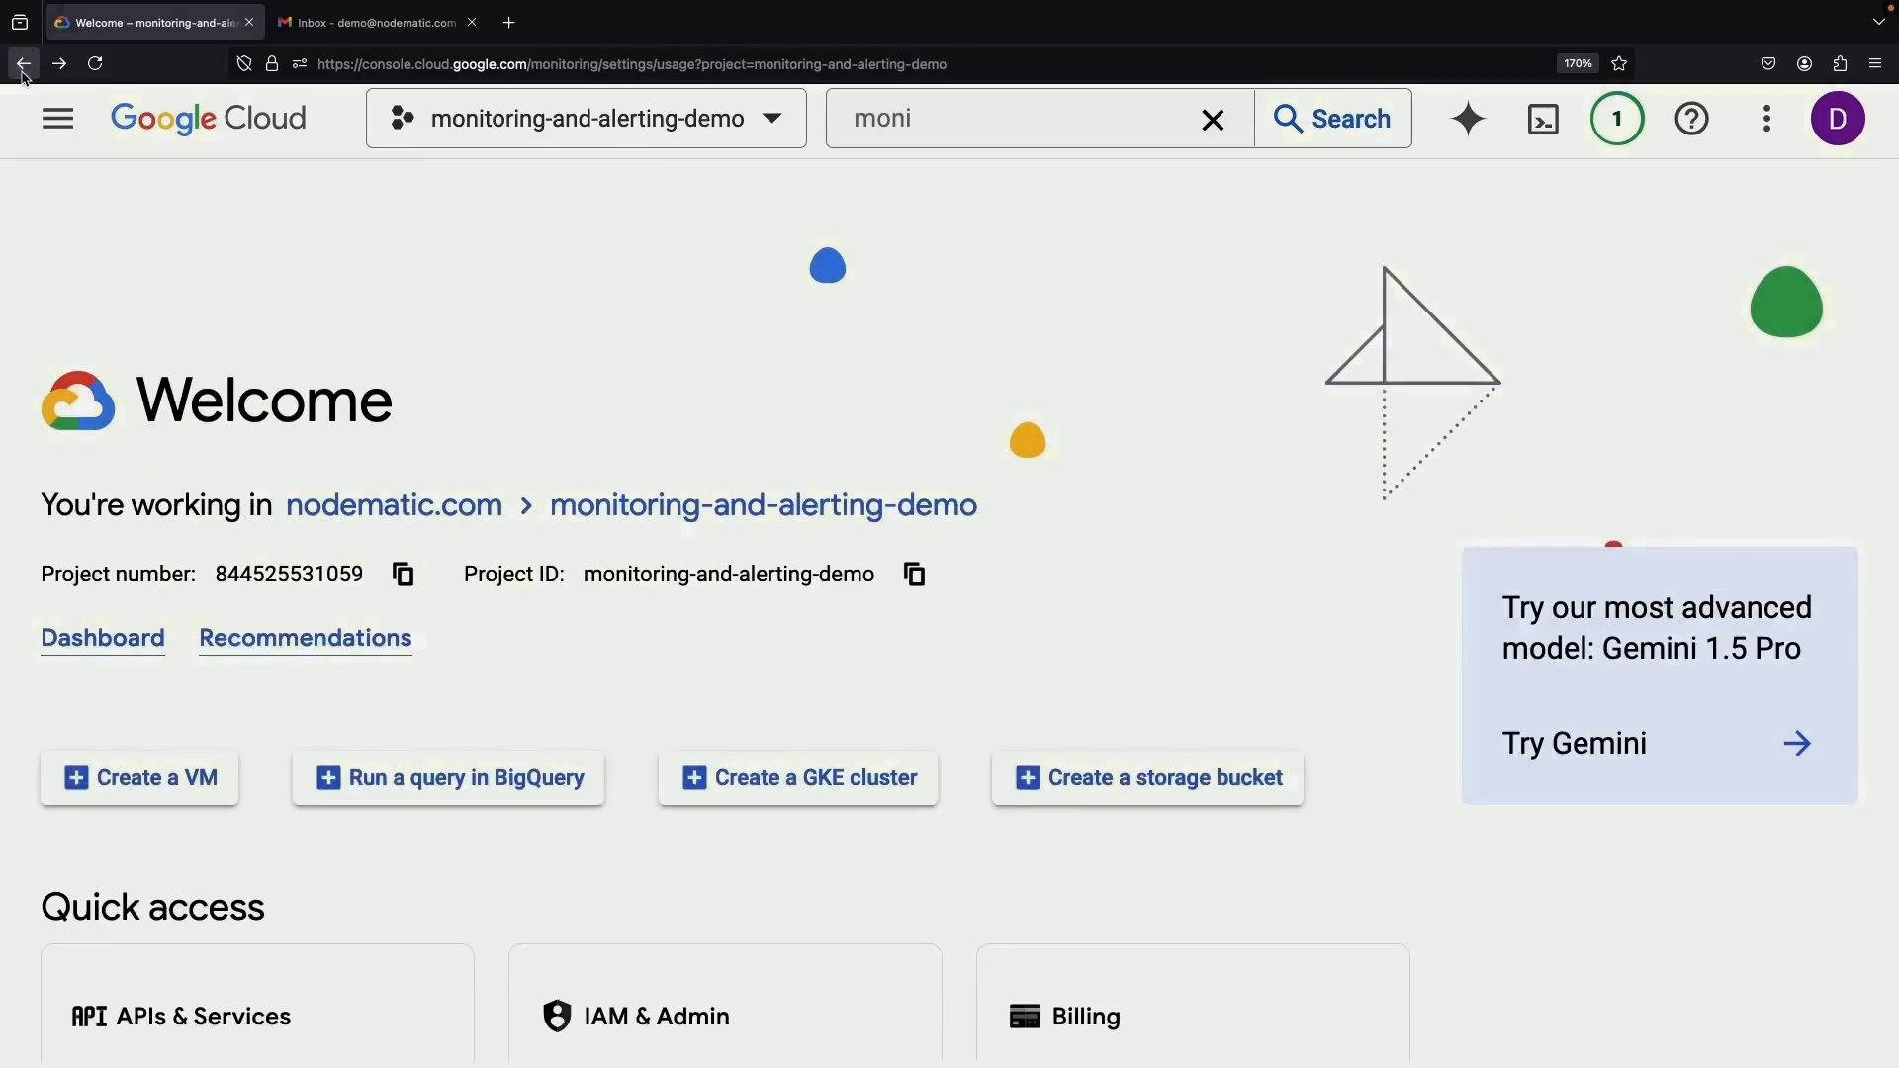
mouse_move(106, 411)
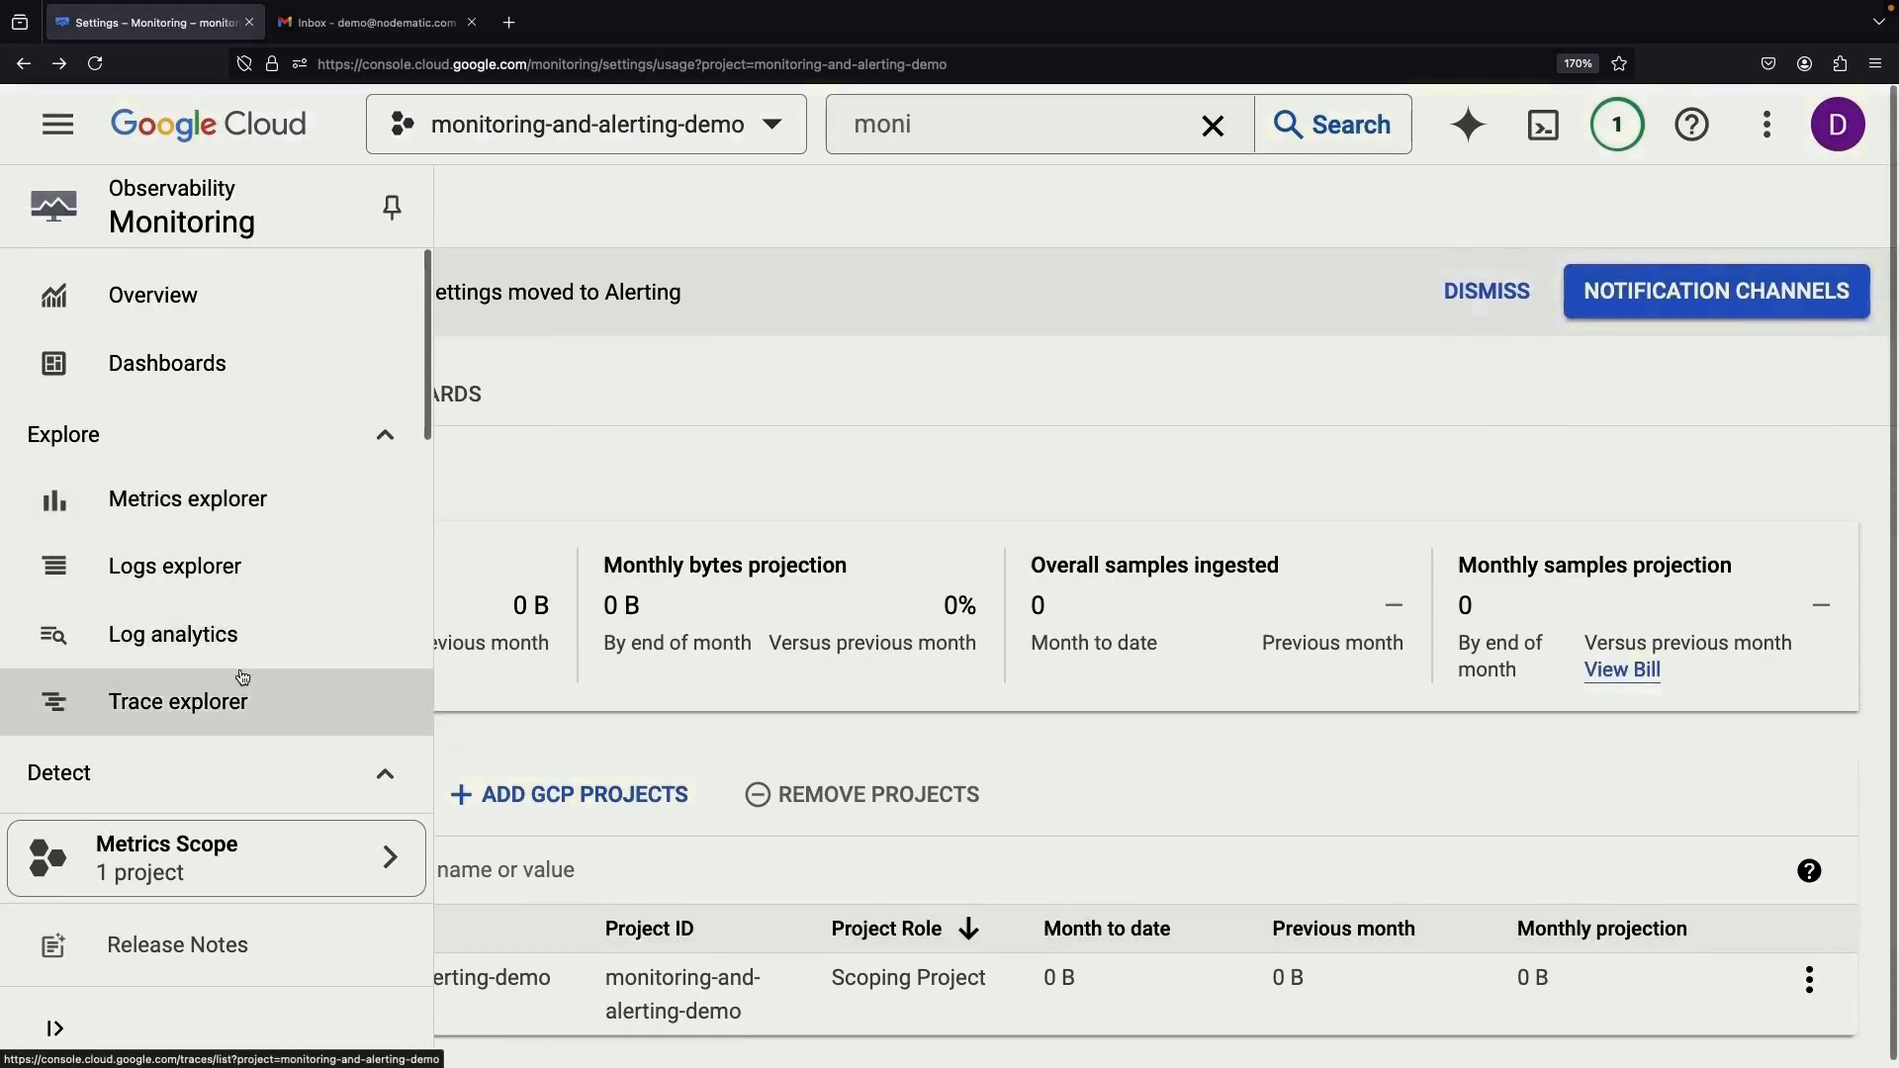
scroll(242, 672, "down", 3)
Add an email notification channel named Demo Email for the demo address, then return to Alerting
left_click(205, 643)
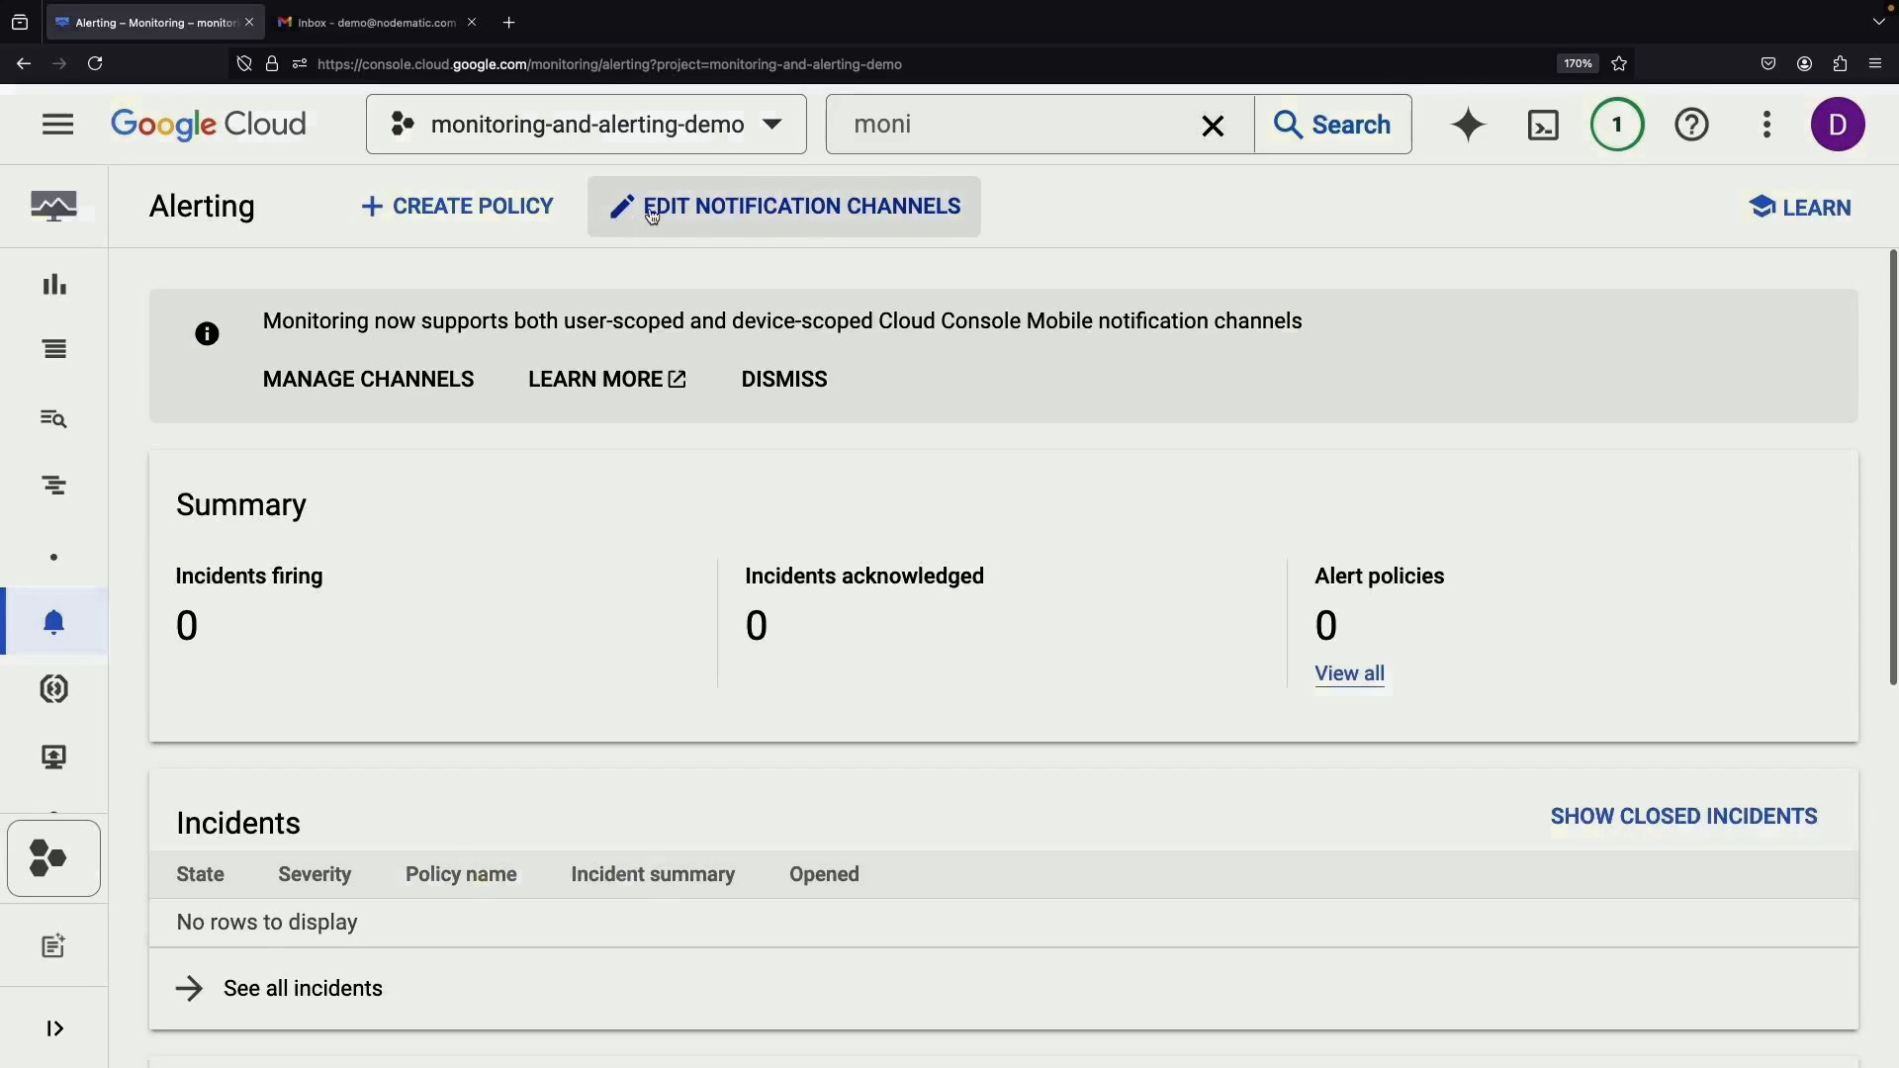
left_click(652, 214)
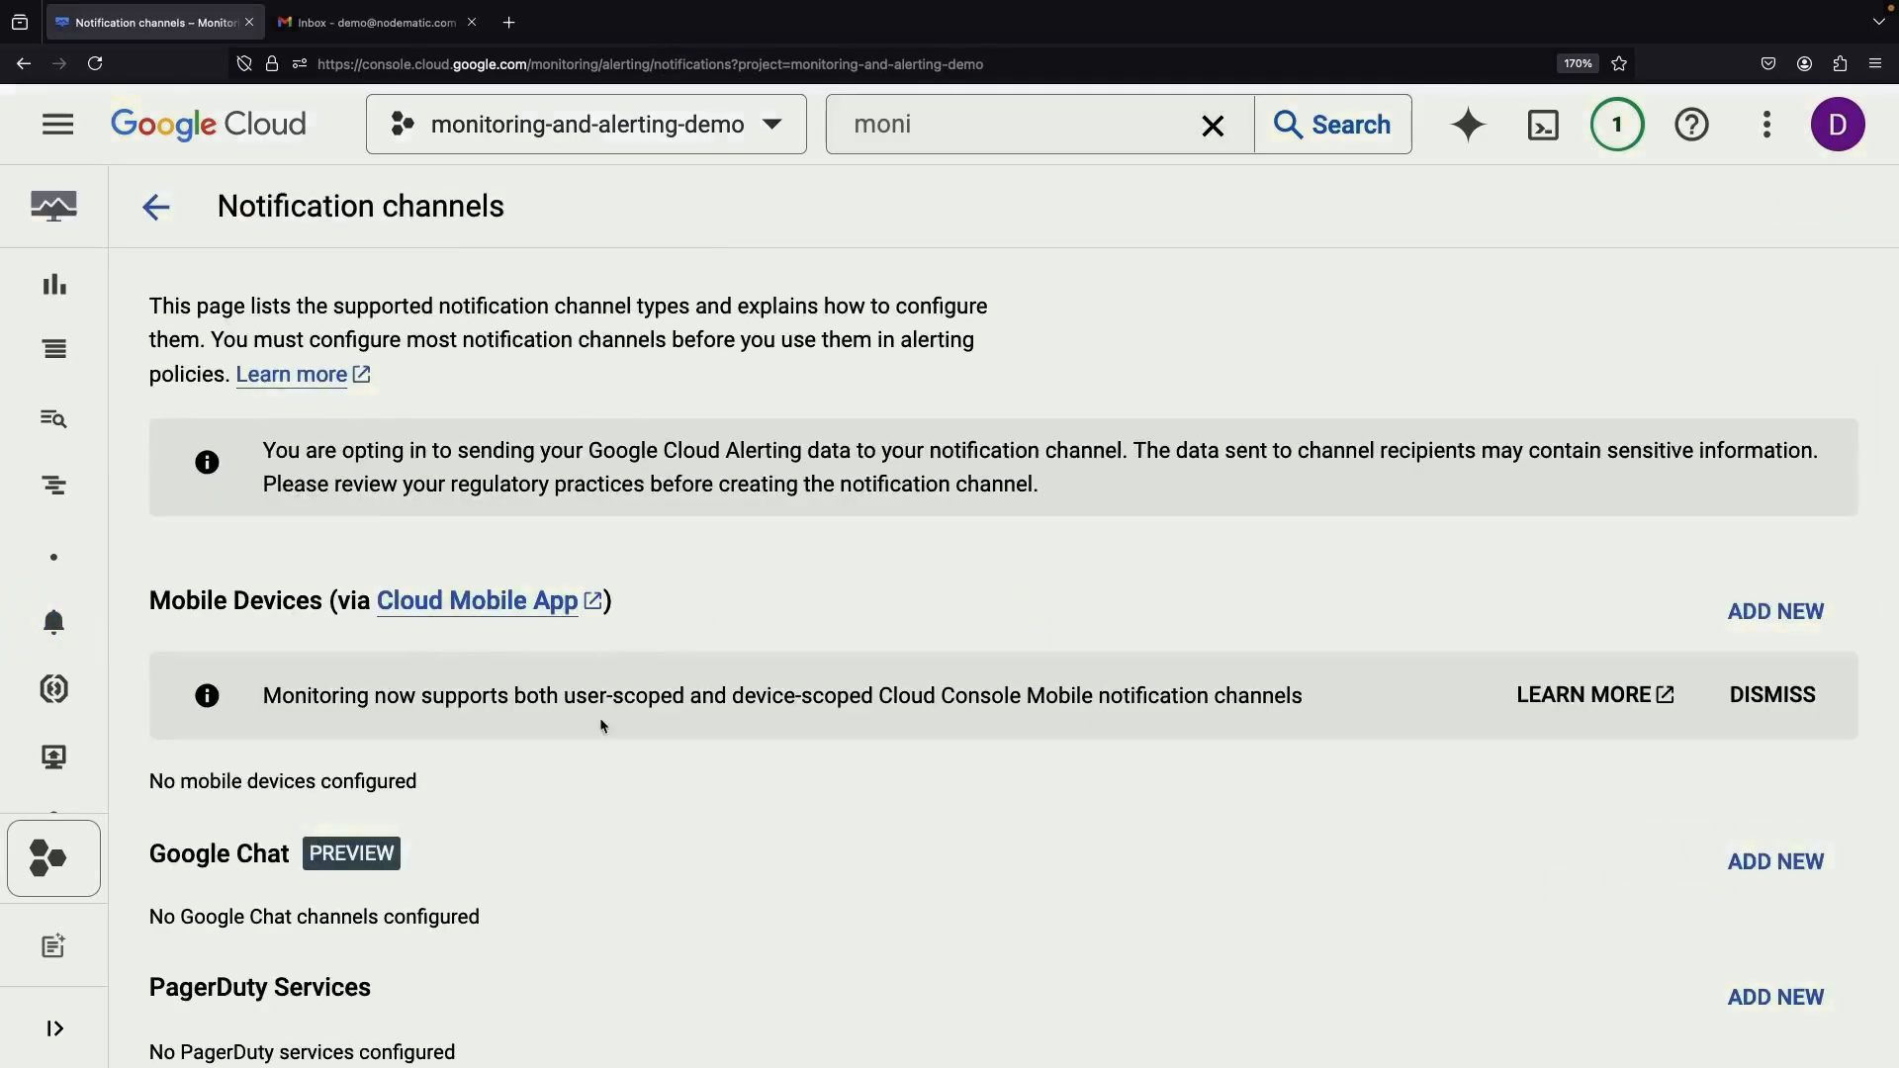
scroll(683, 734, "down", 10)
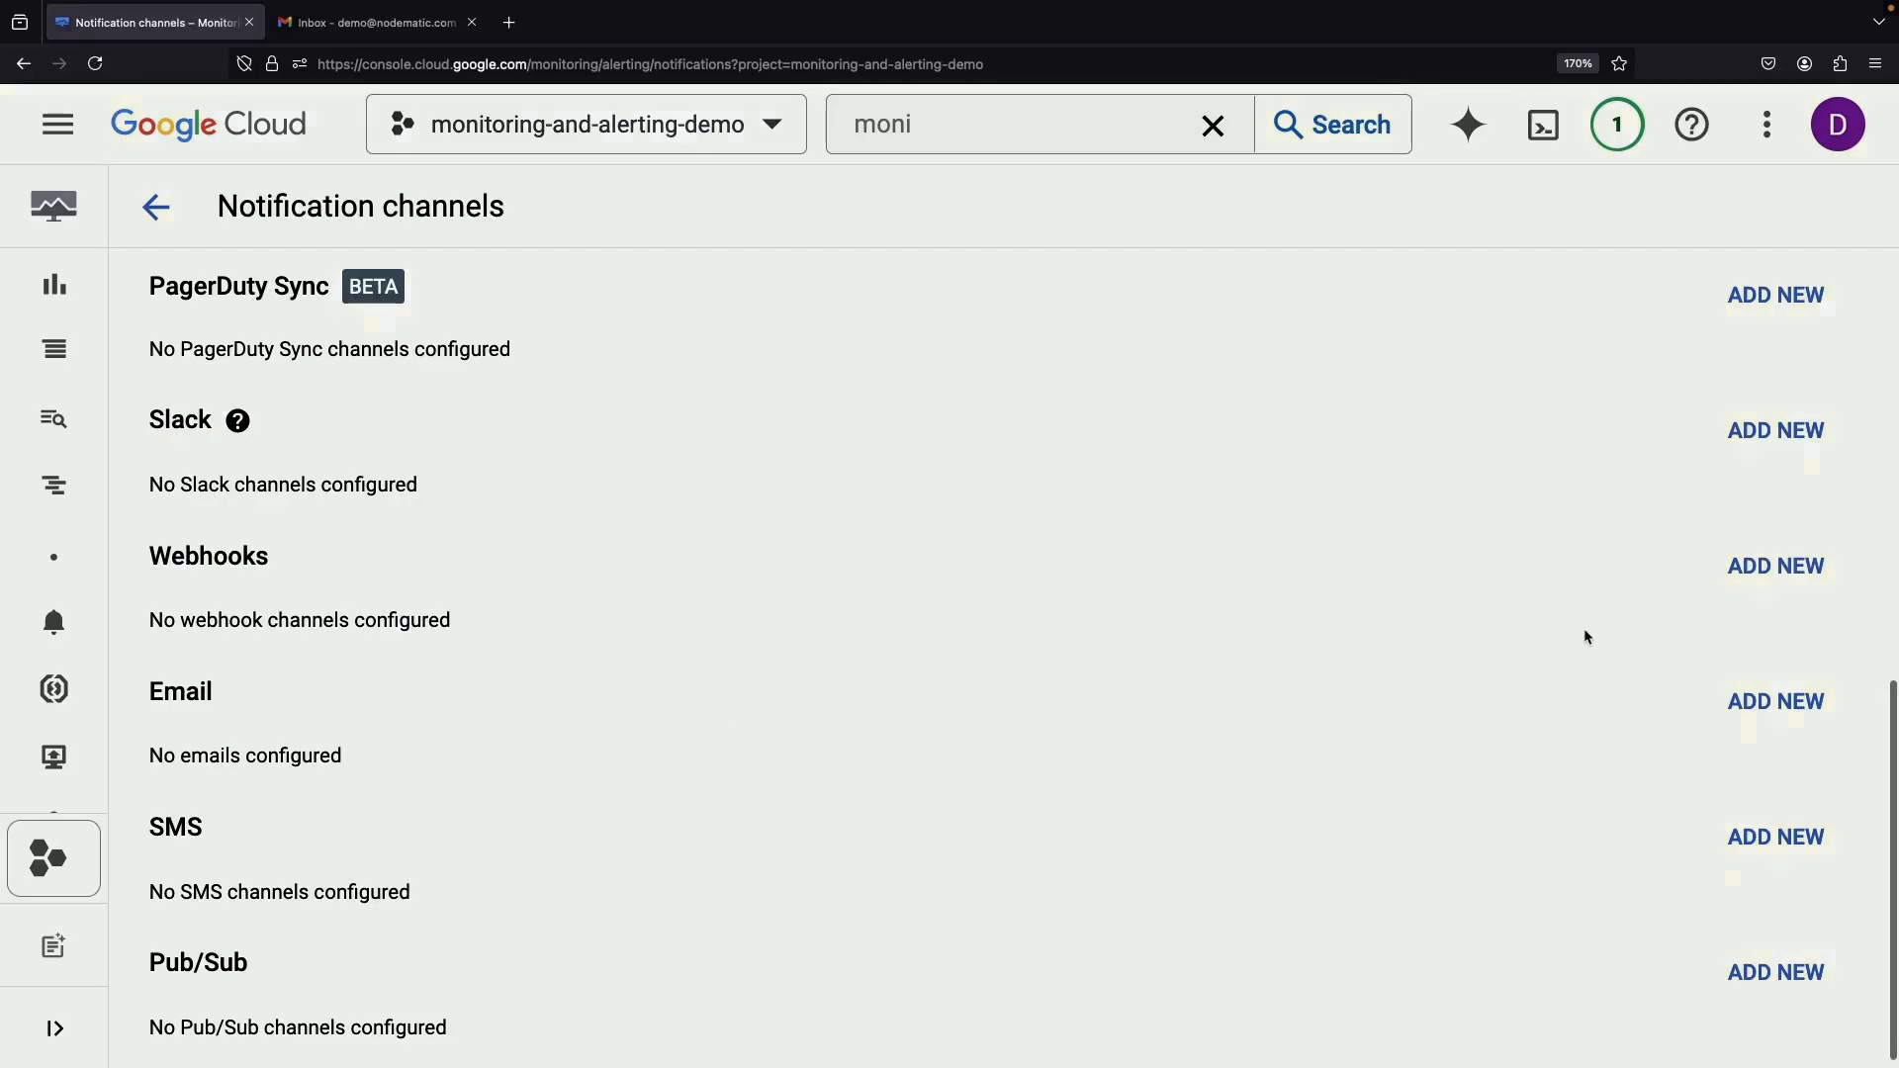
left_click(1779, 703)
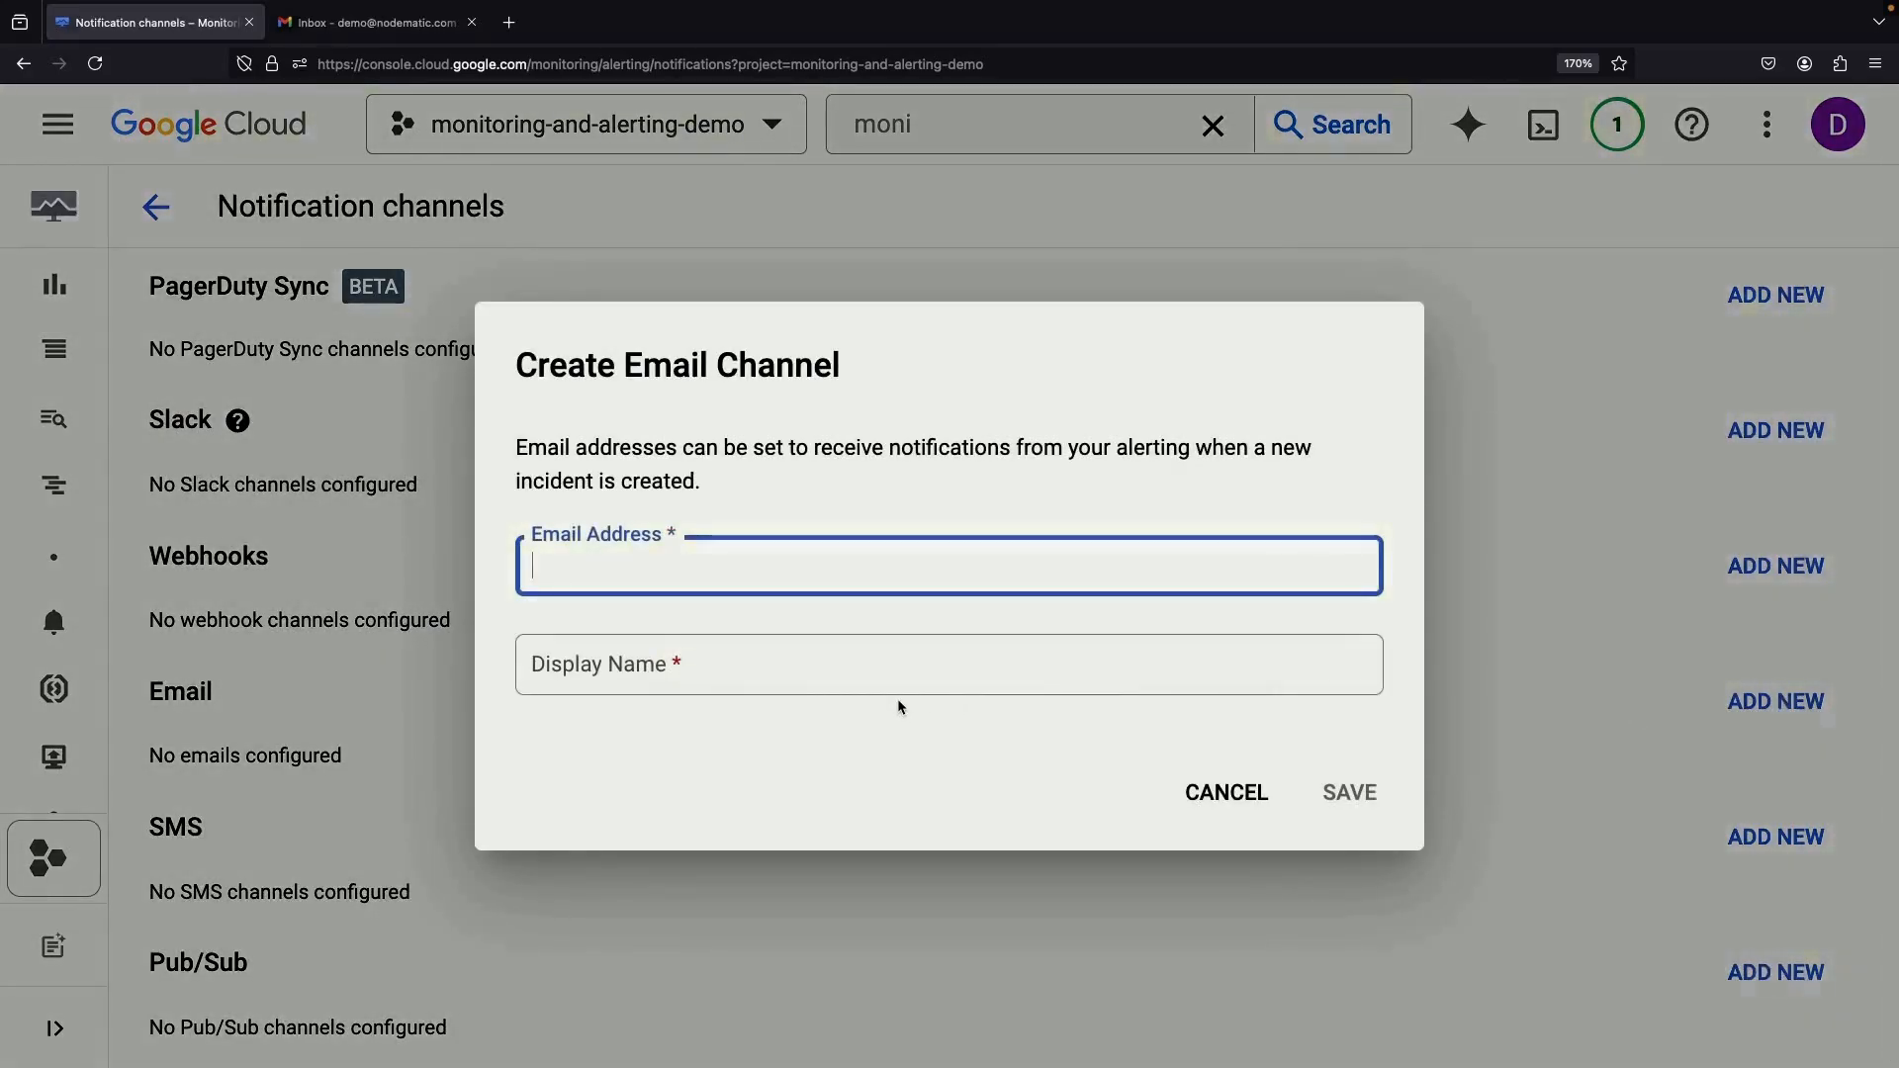
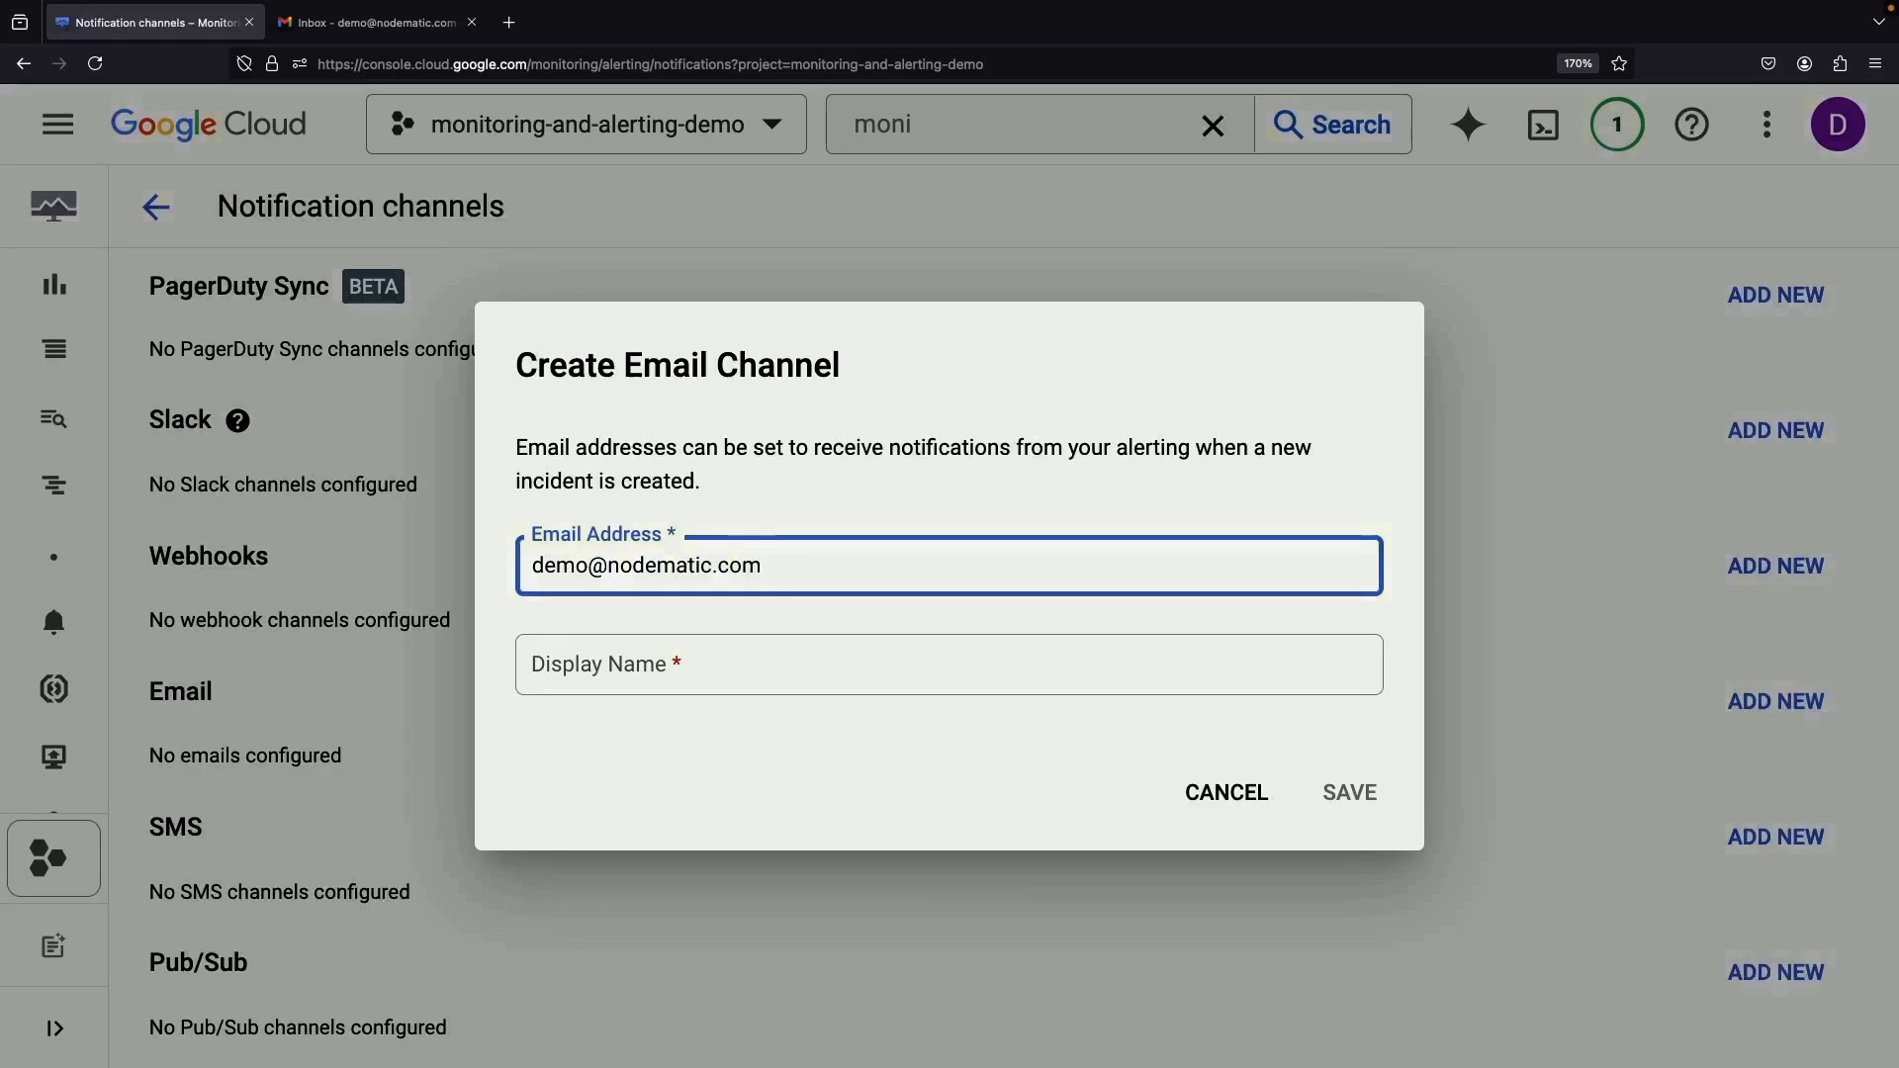
key("Tab")
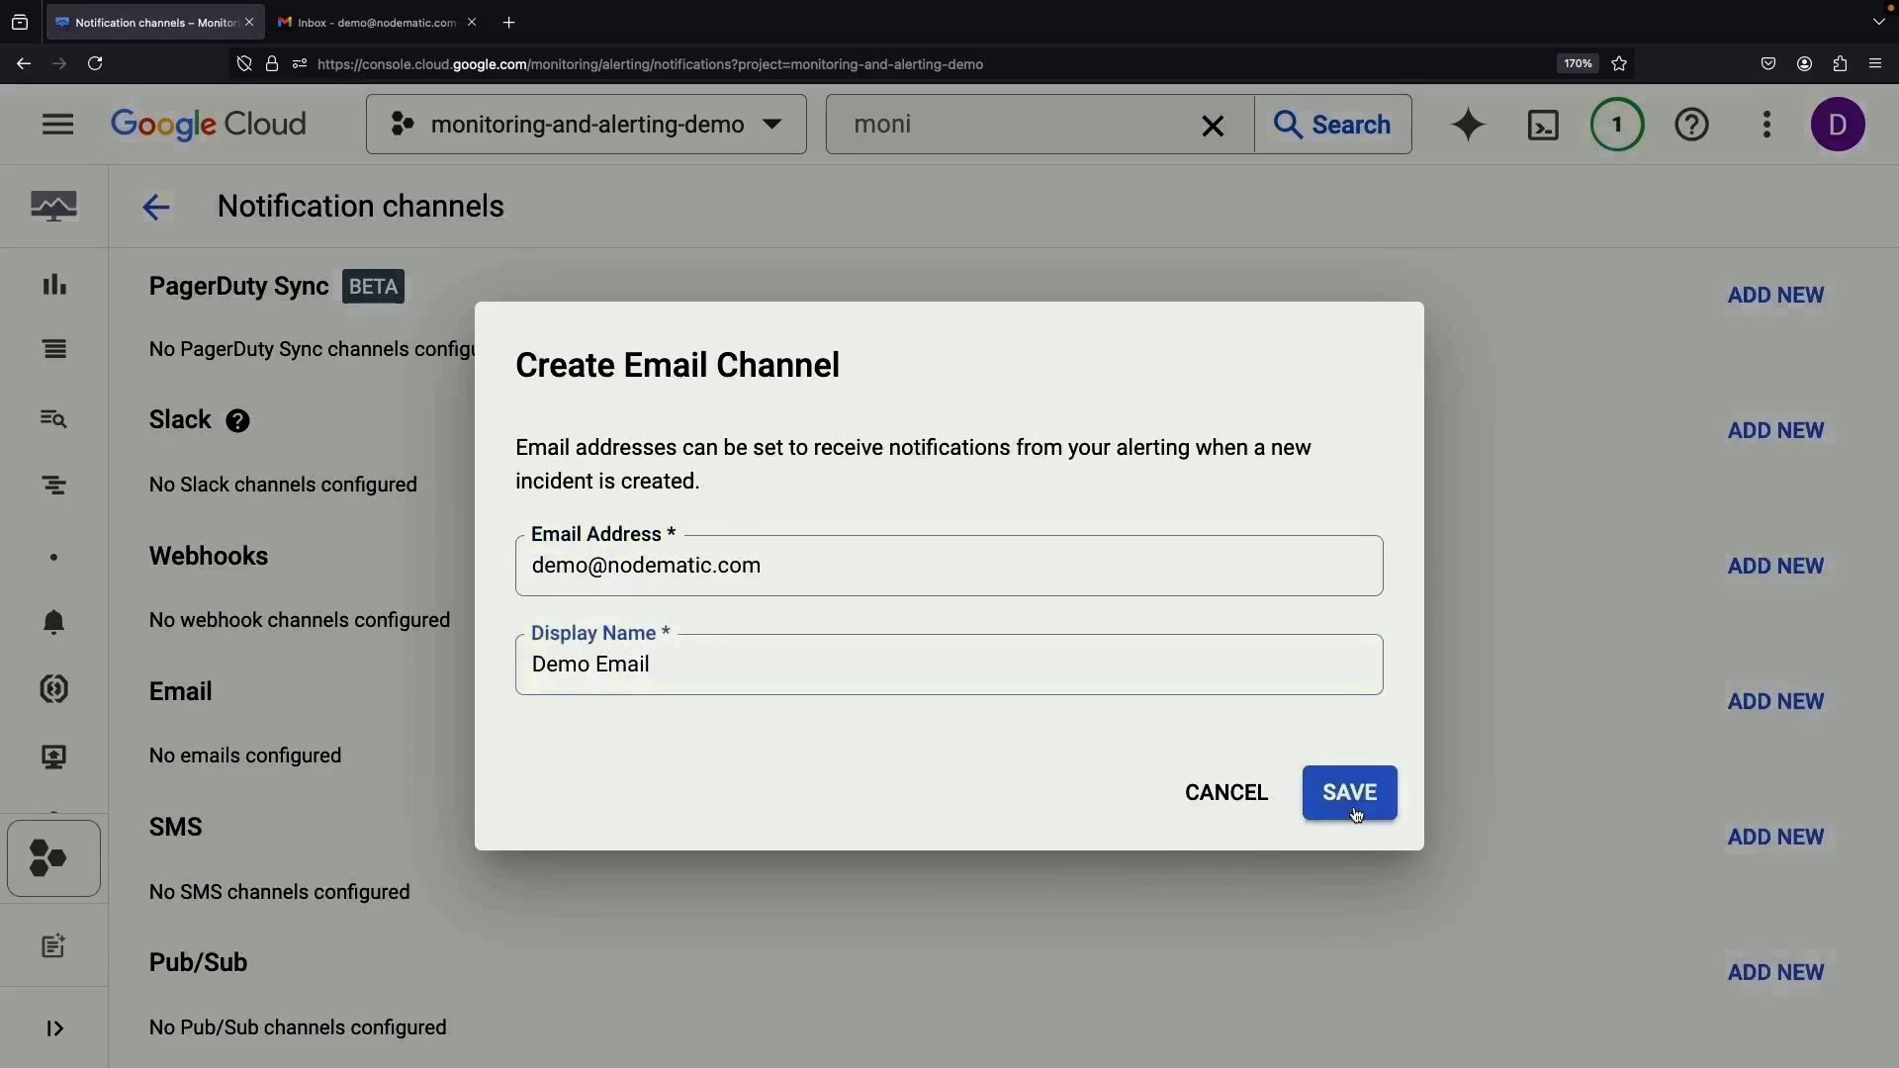
scroll(734, 888, "down", 1)
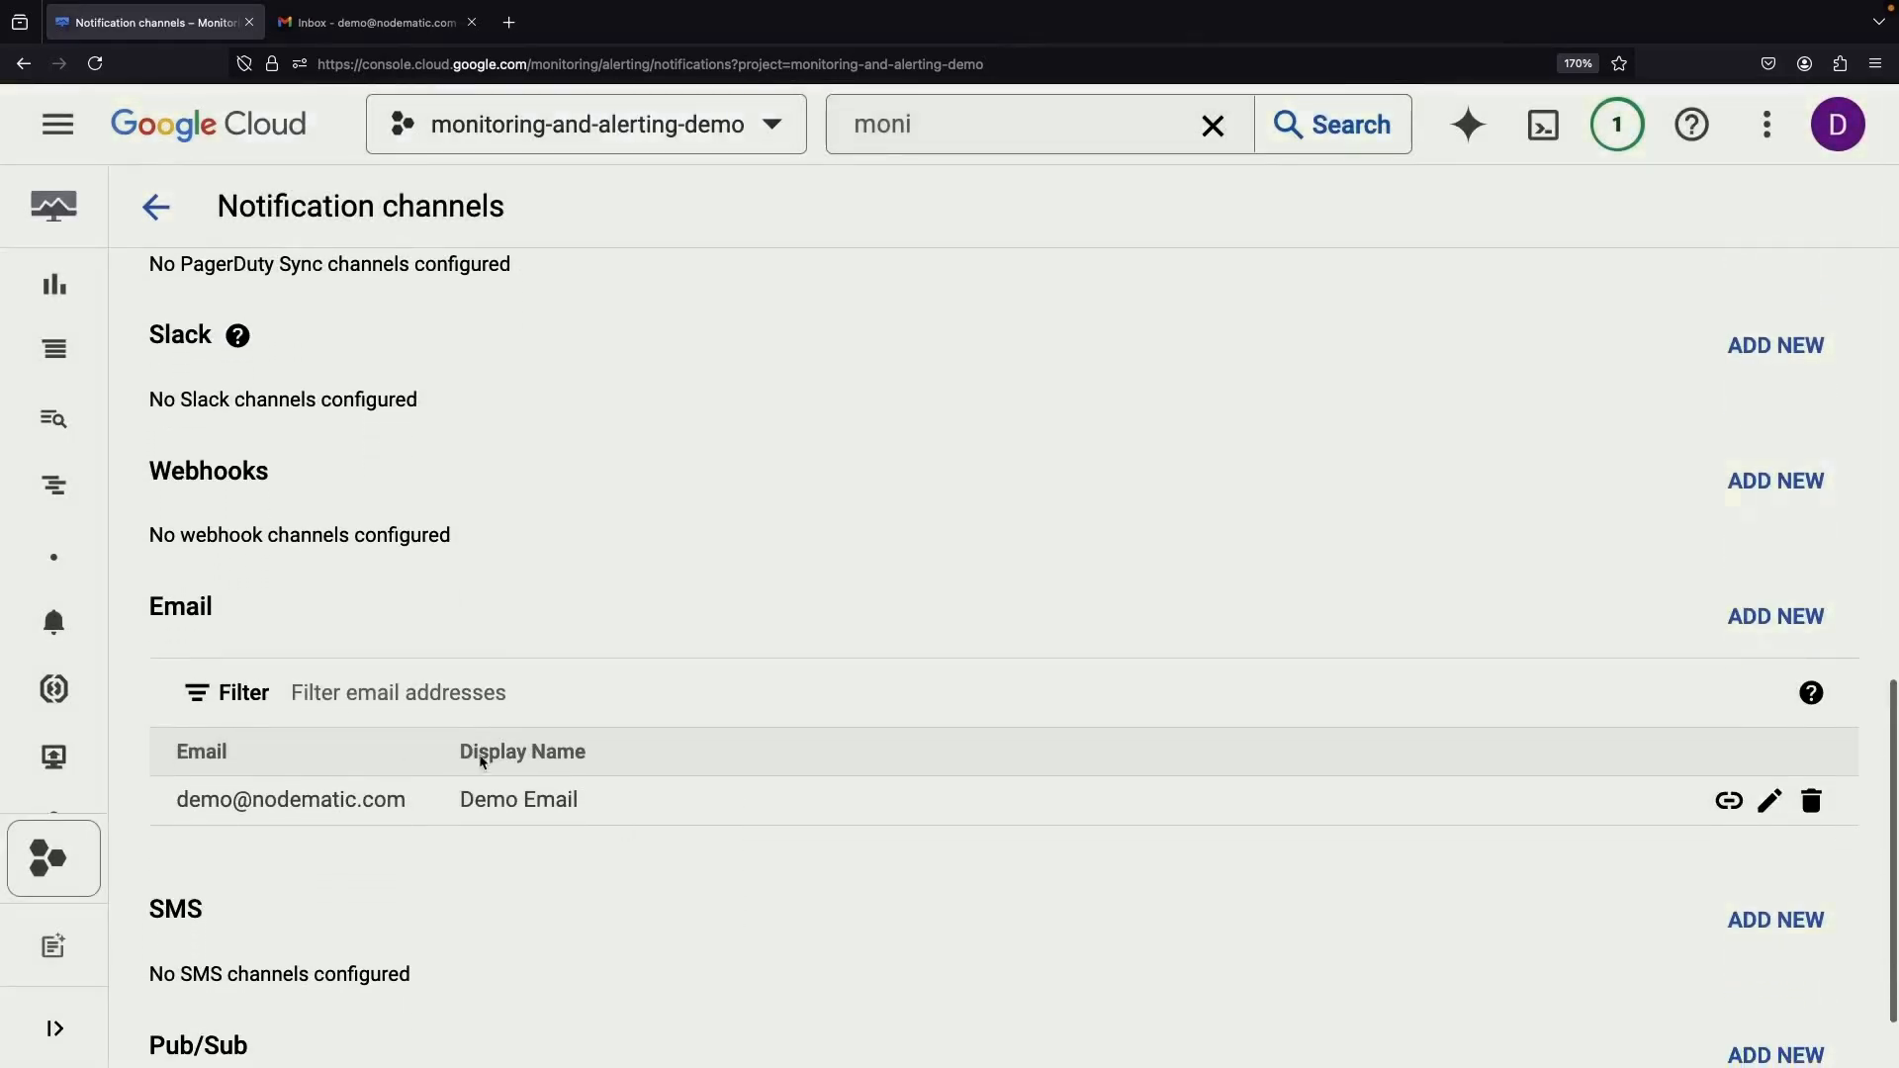
scroll(448, 545, "up", 2)
scroll(448, 545, "down", 2)
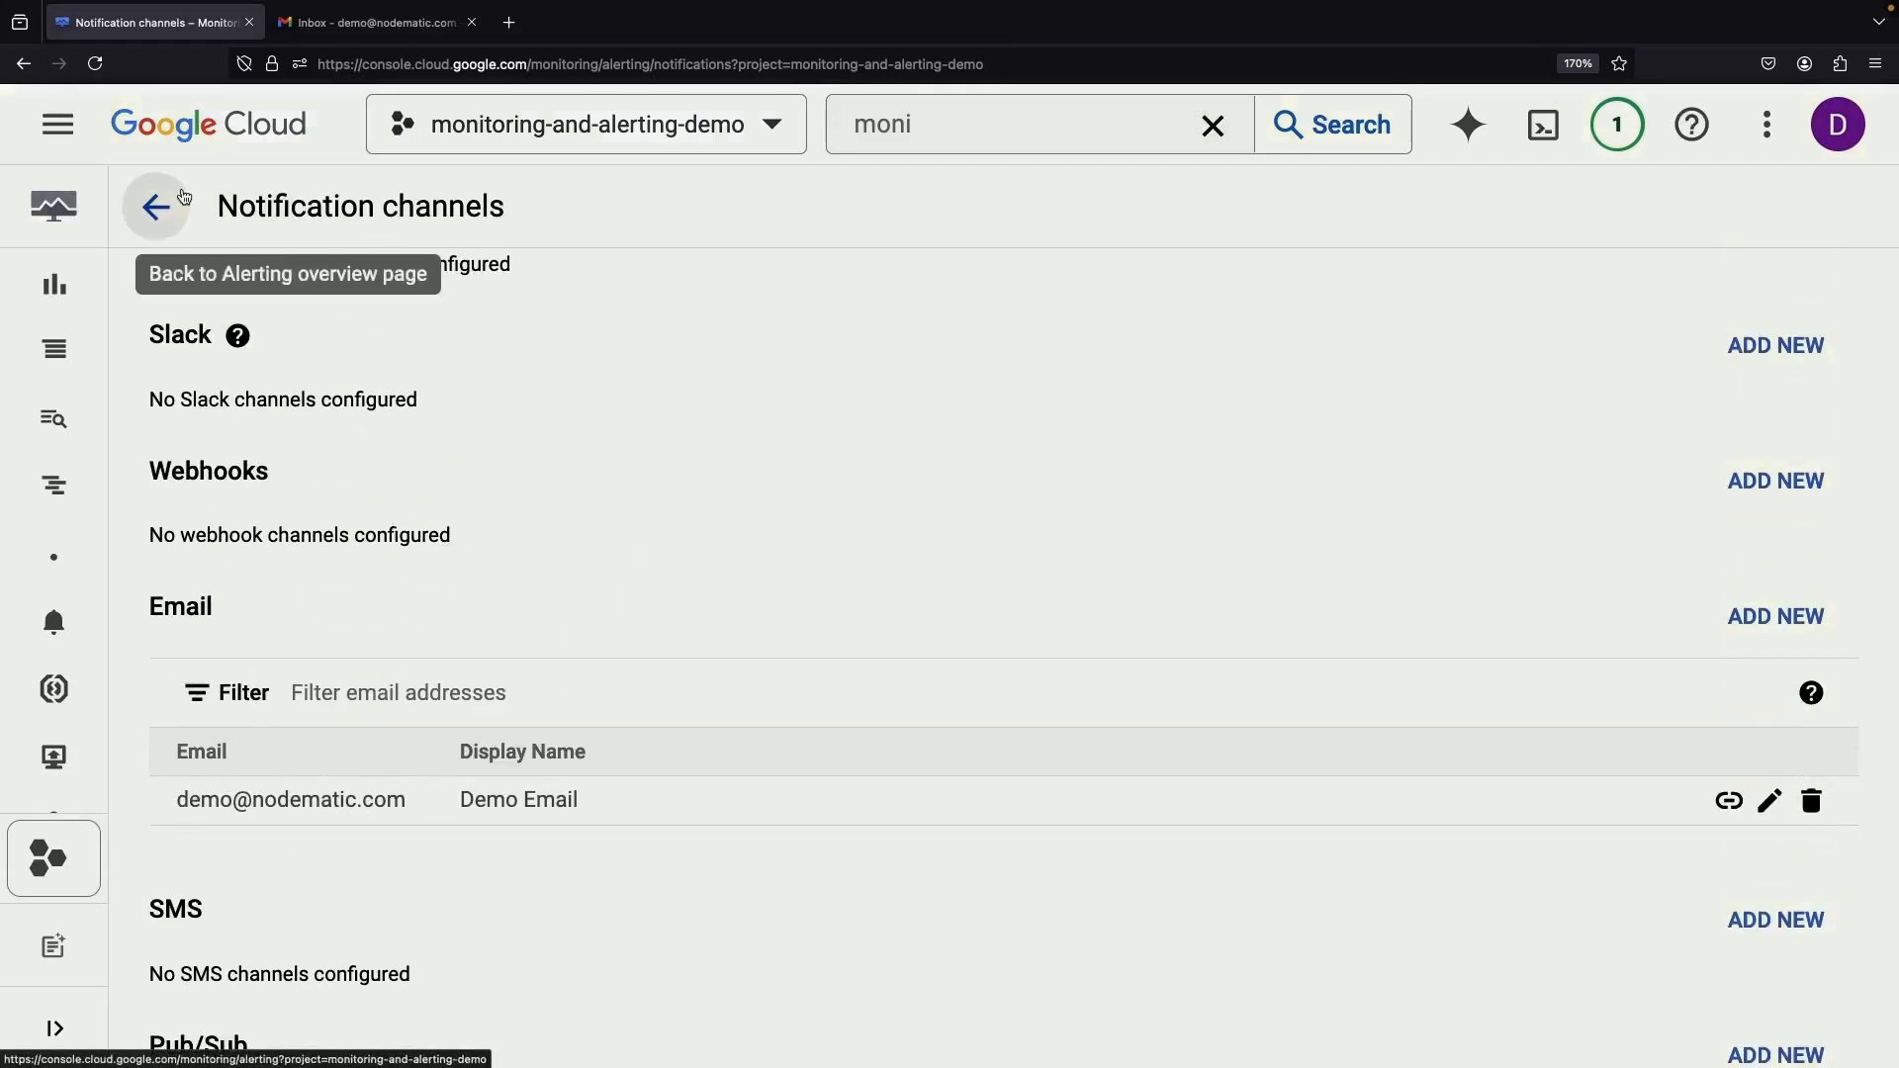
left_click(155, 207)
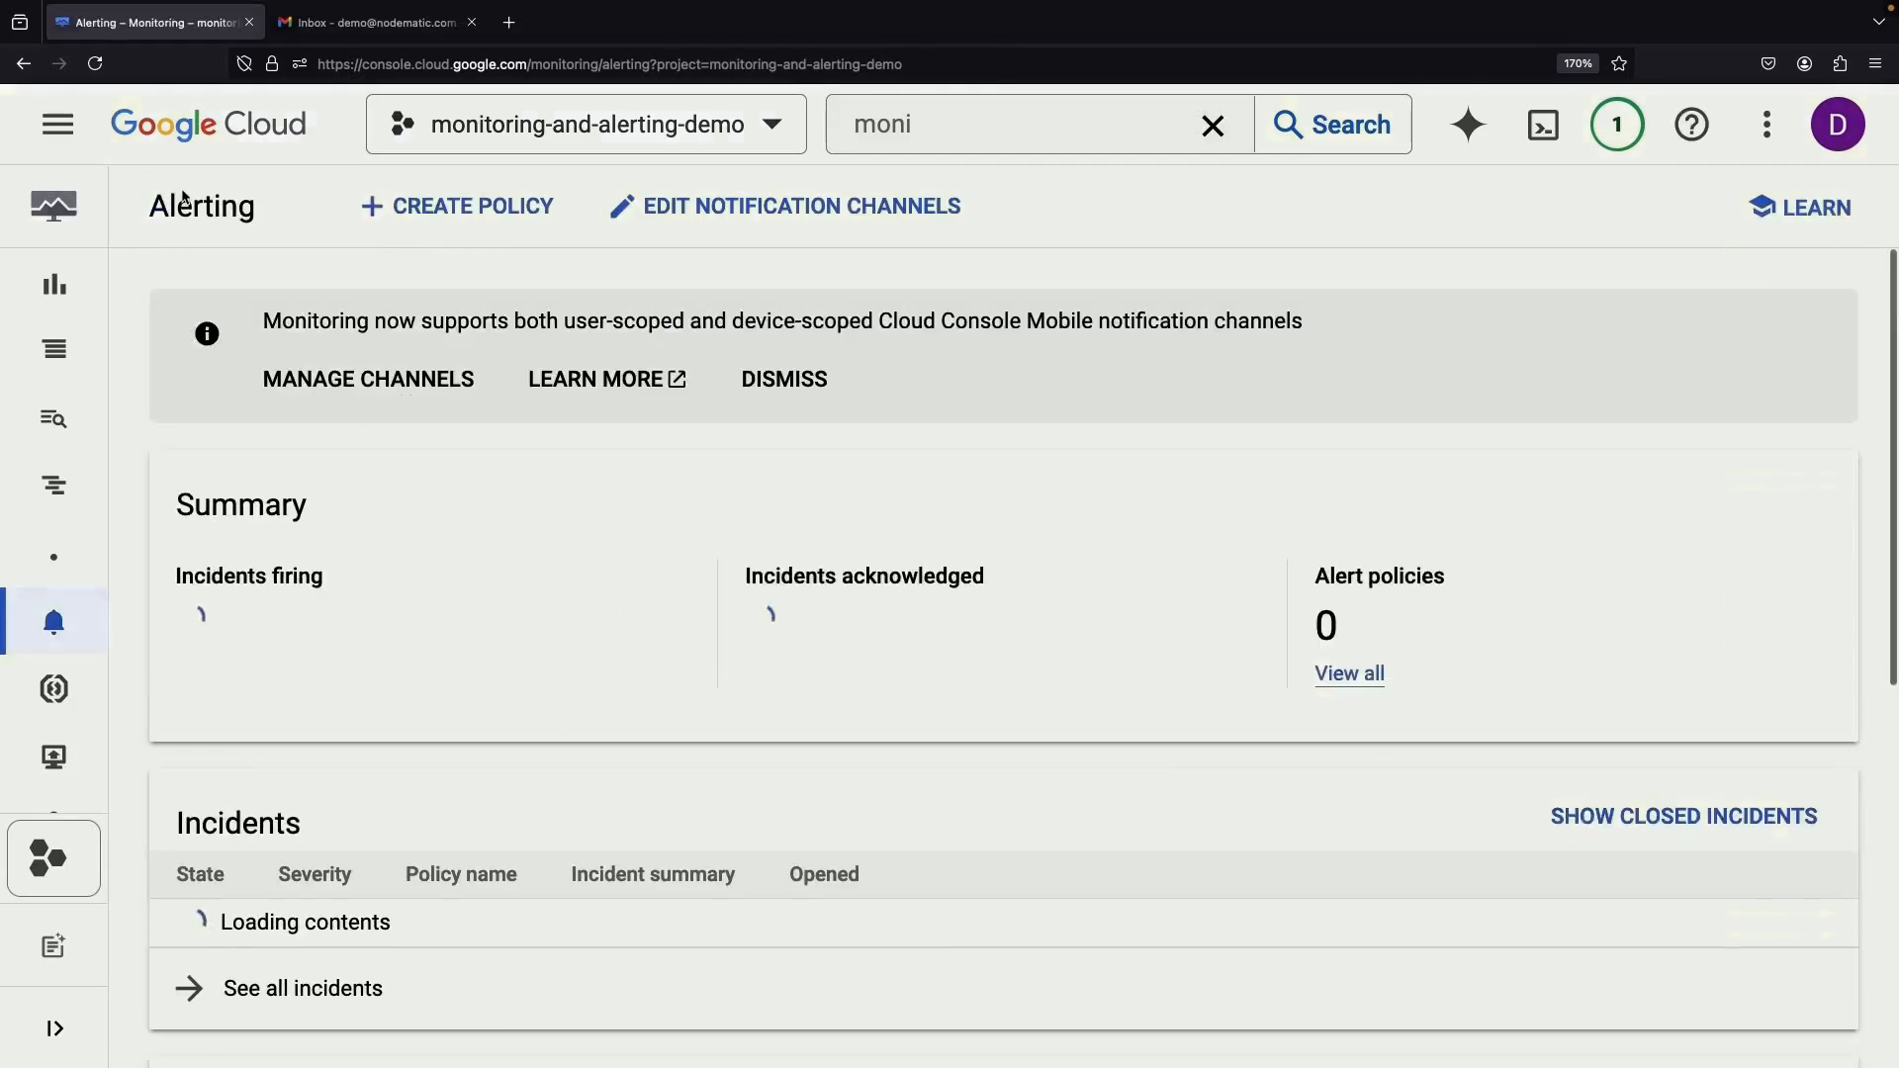
left_click(436, 213)
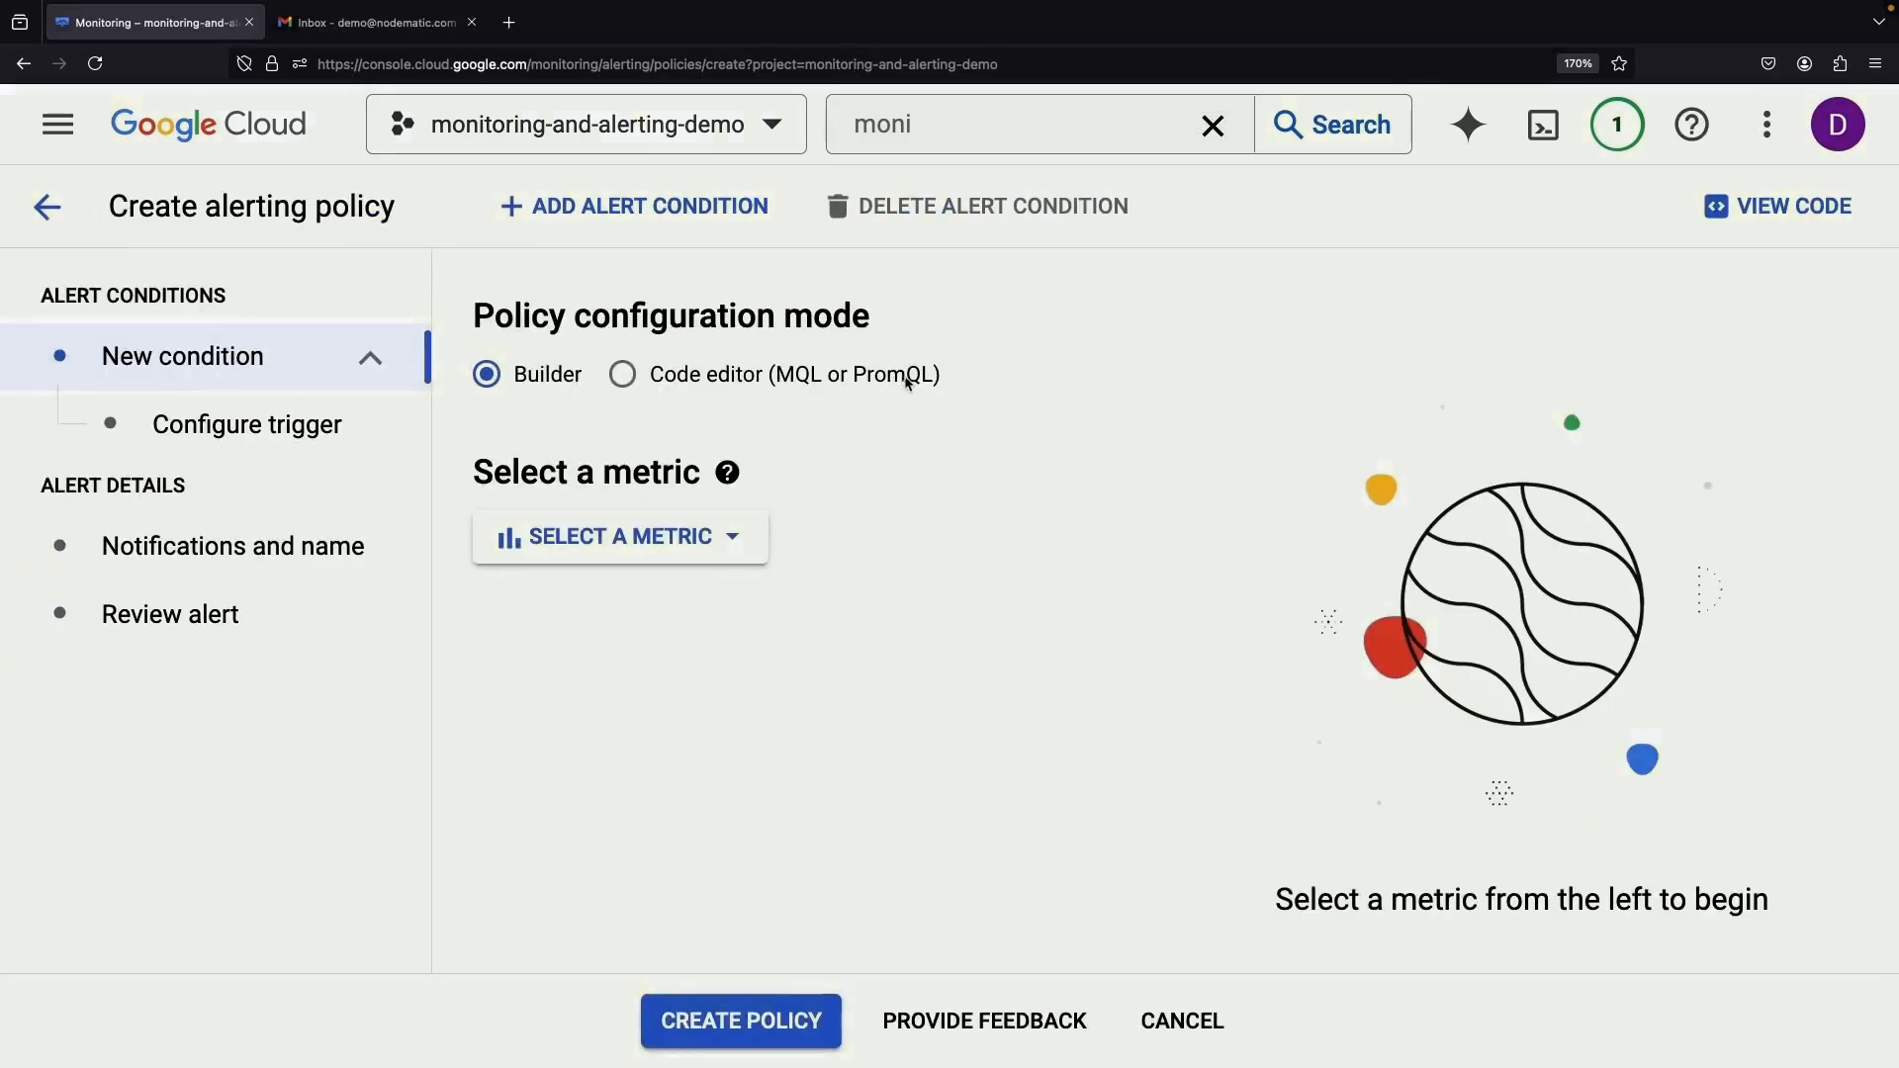
left_click(732, 541)
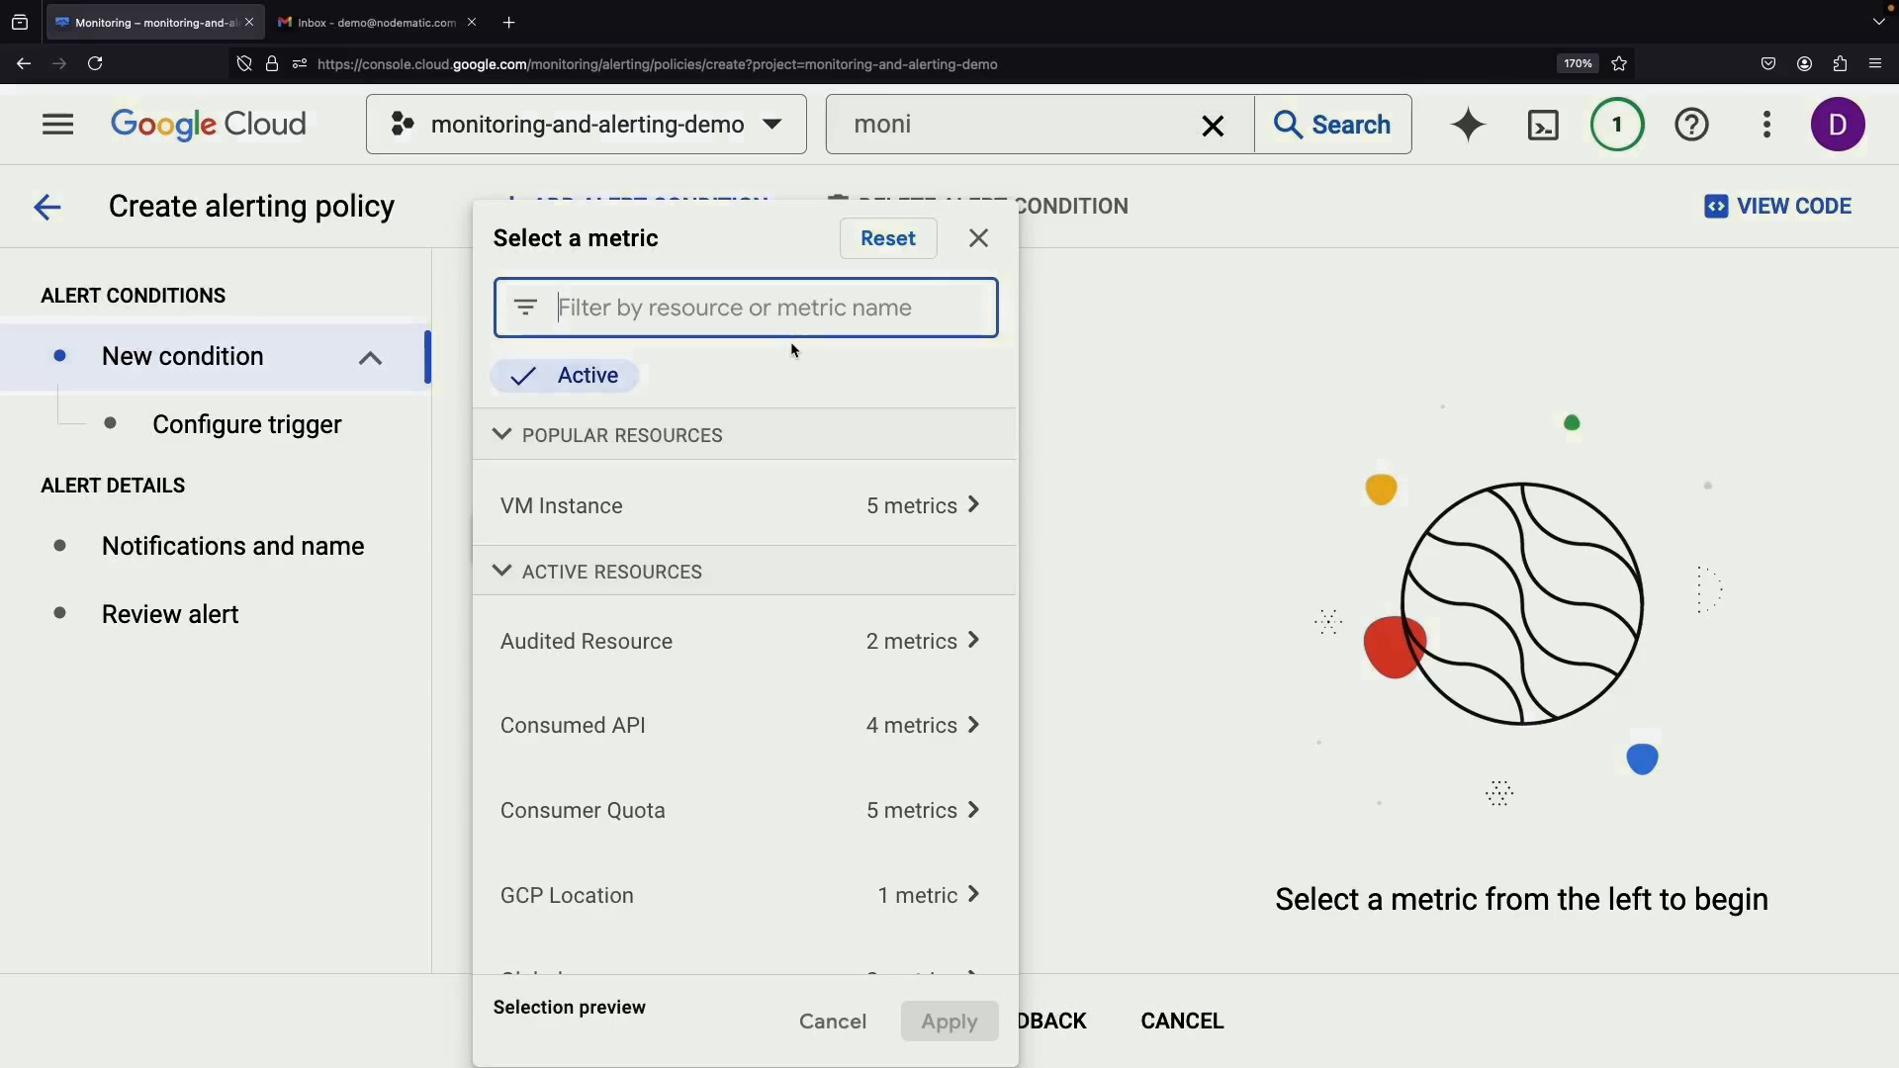
left_click(760, 516)
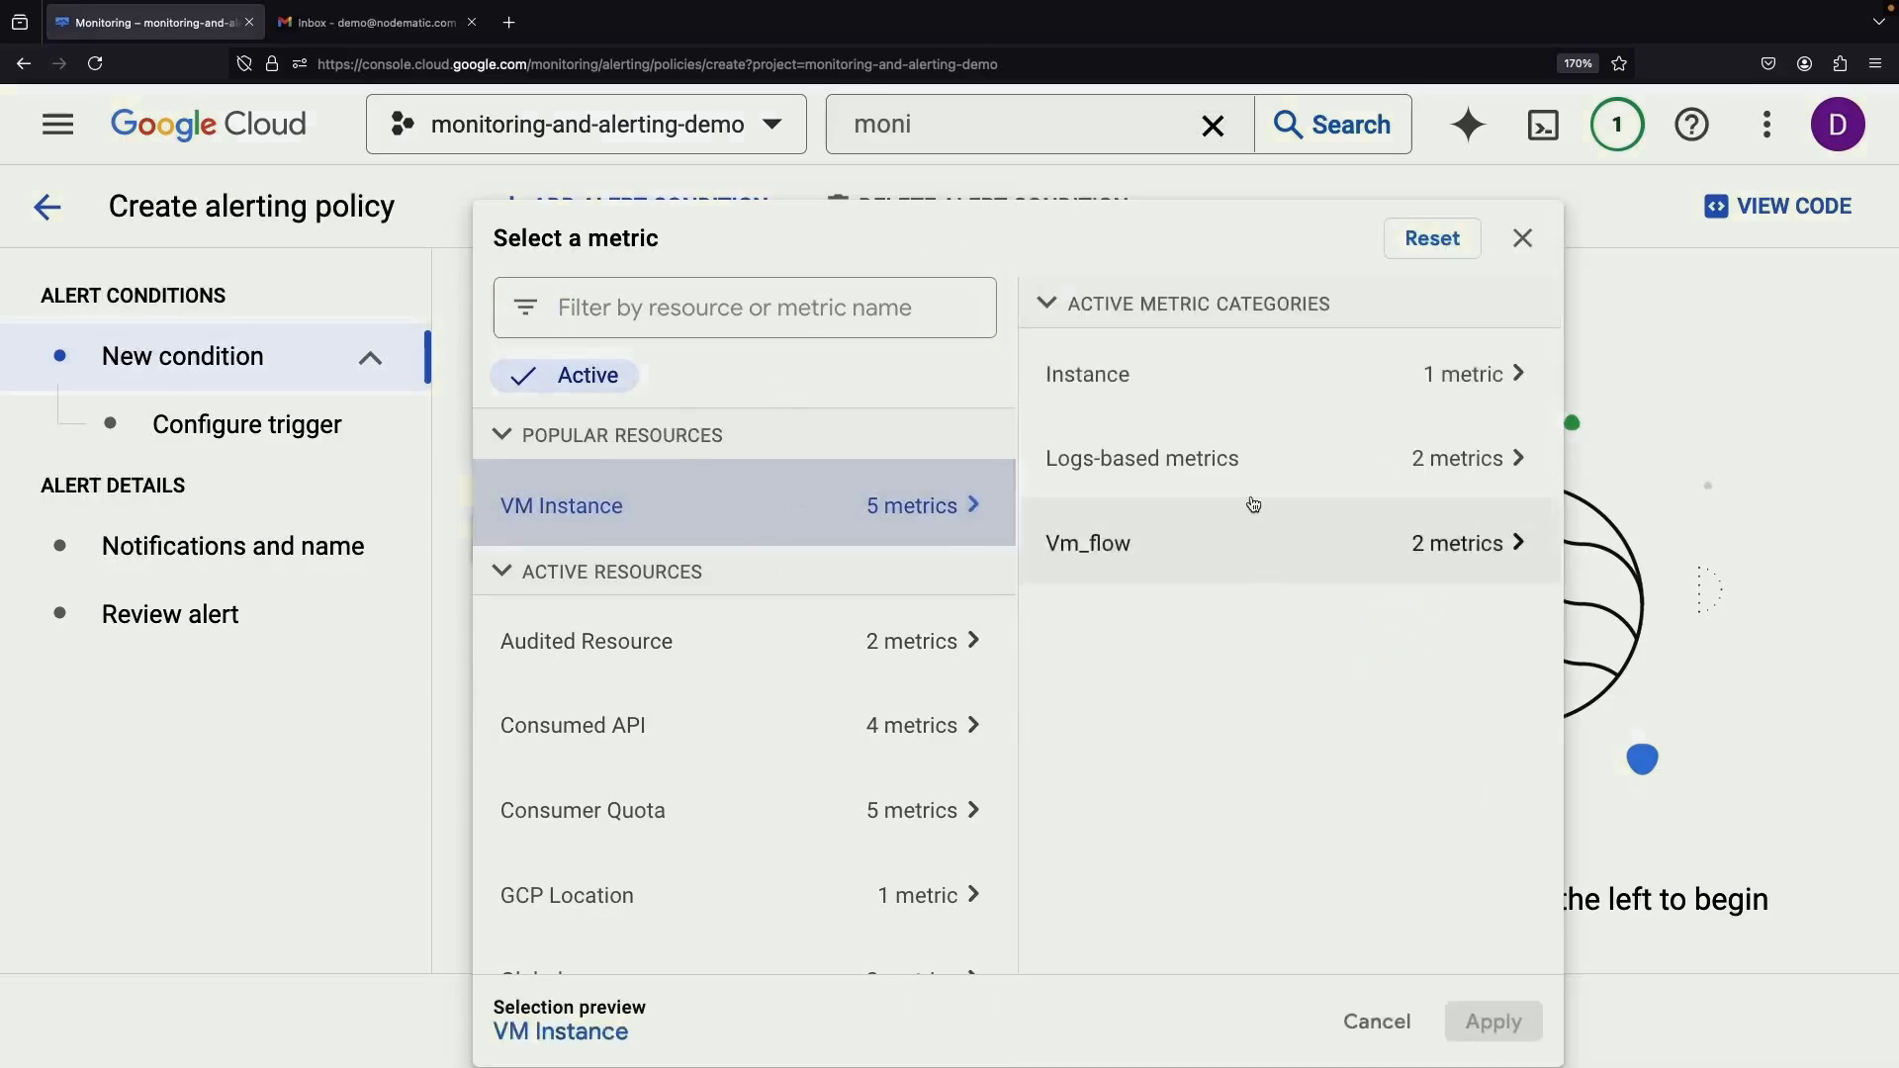
left_click(1217, 378)
left_click(1094, 485)
left_click(1096, 546)
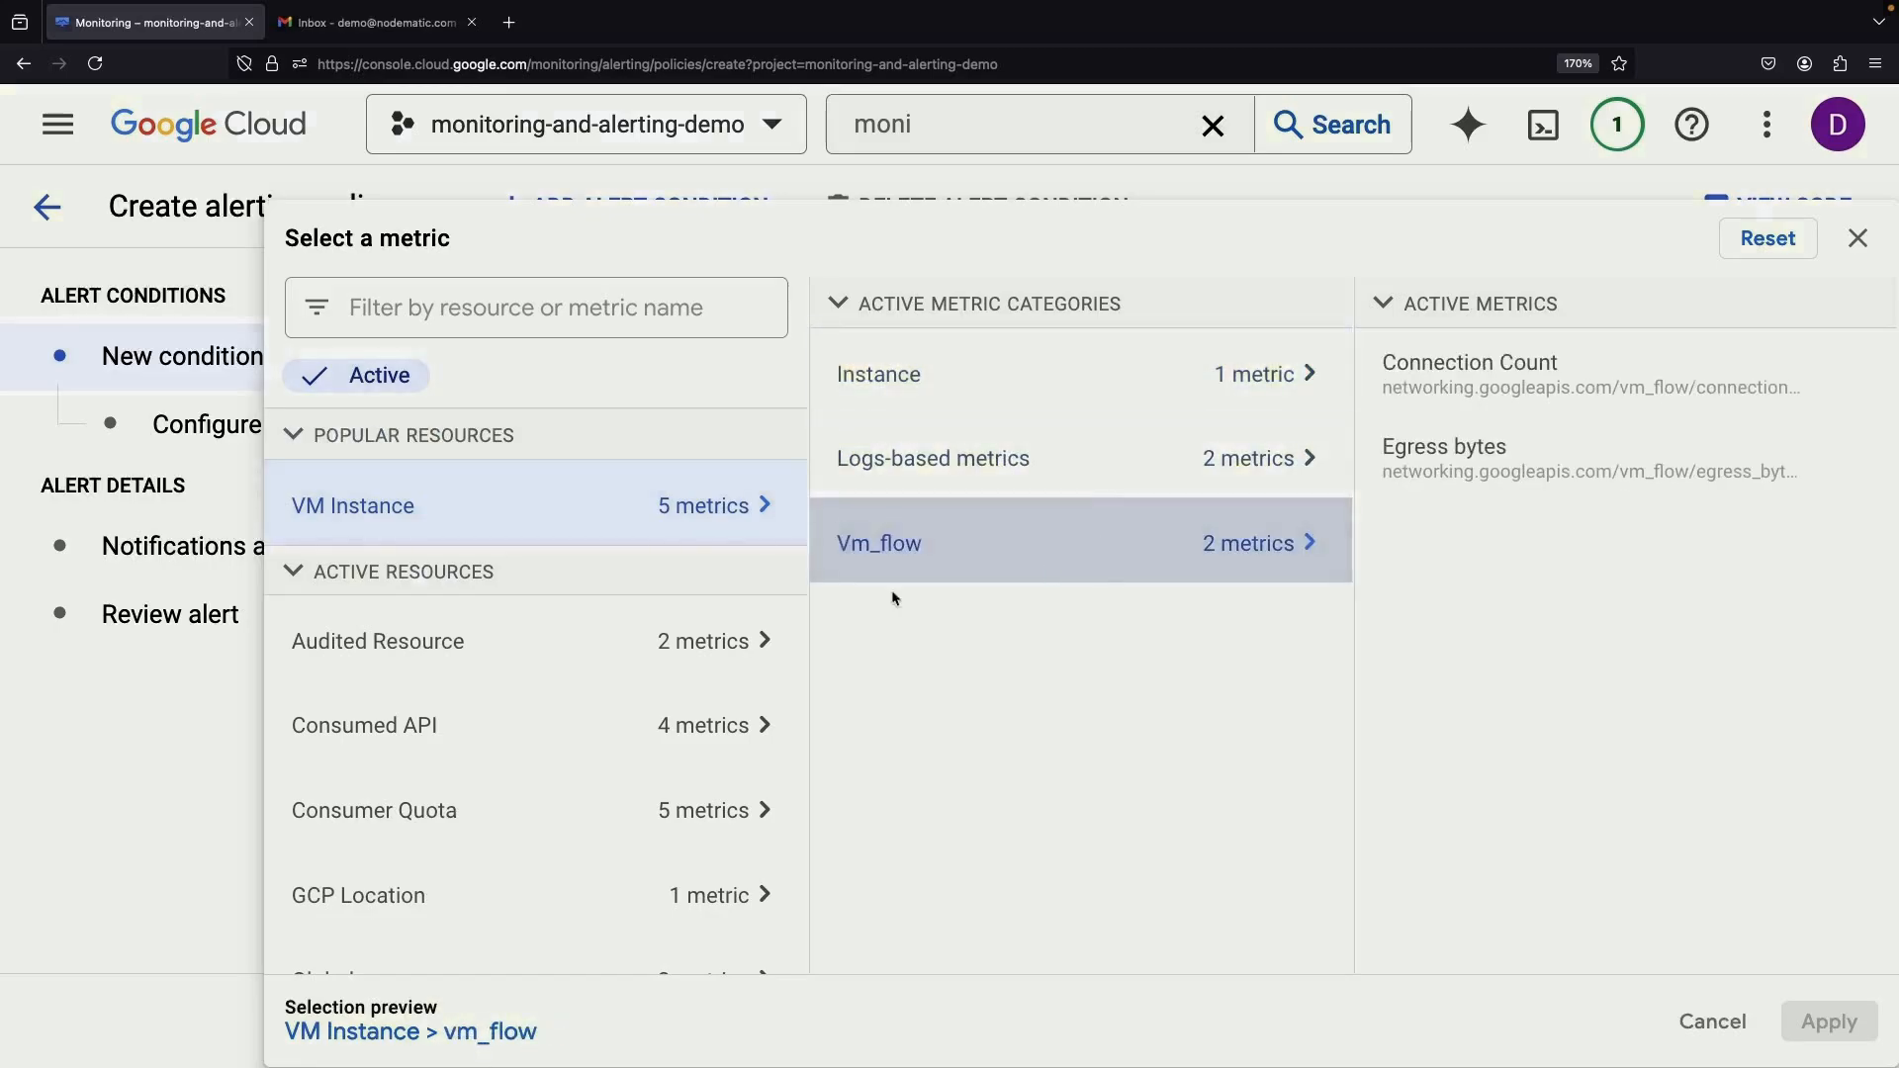
scroll(598, 809, "down", 5)
scroll(596, 858, "up", 5)
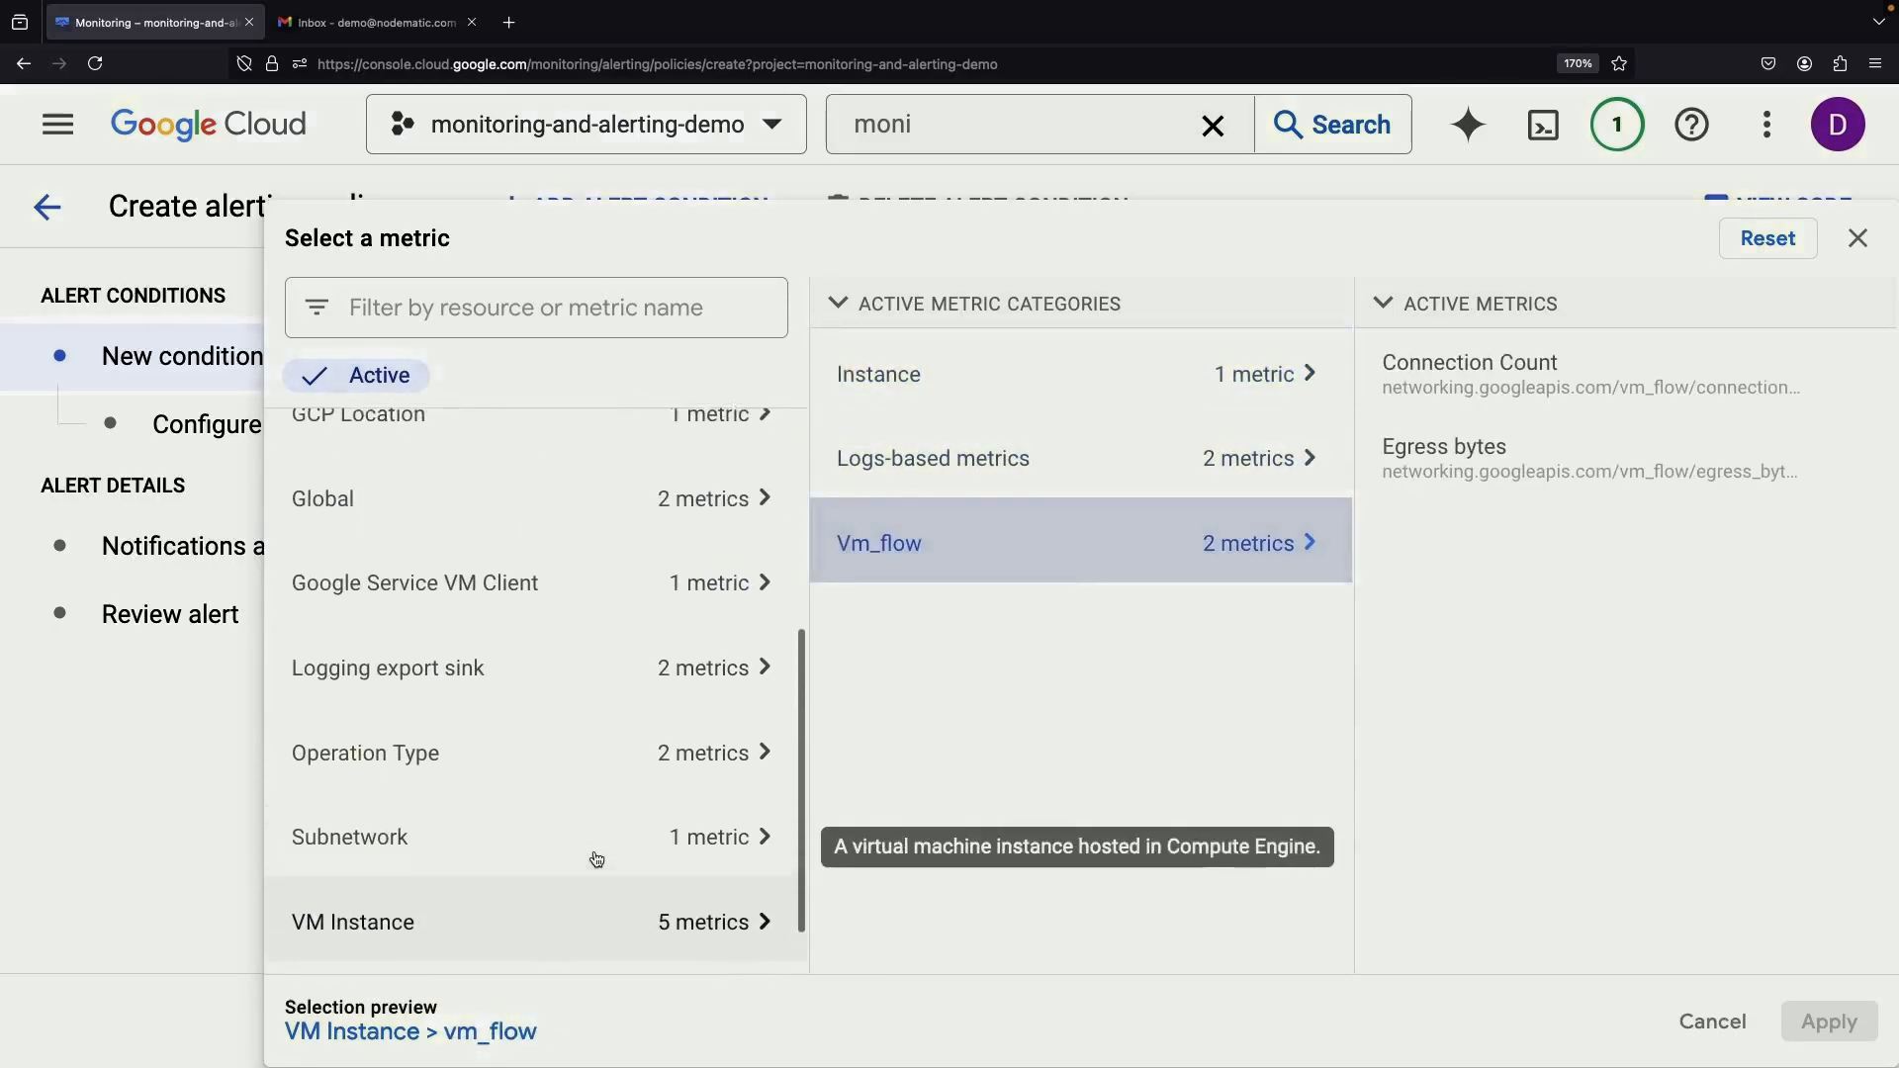
scroll(597, 858, "up", 3)
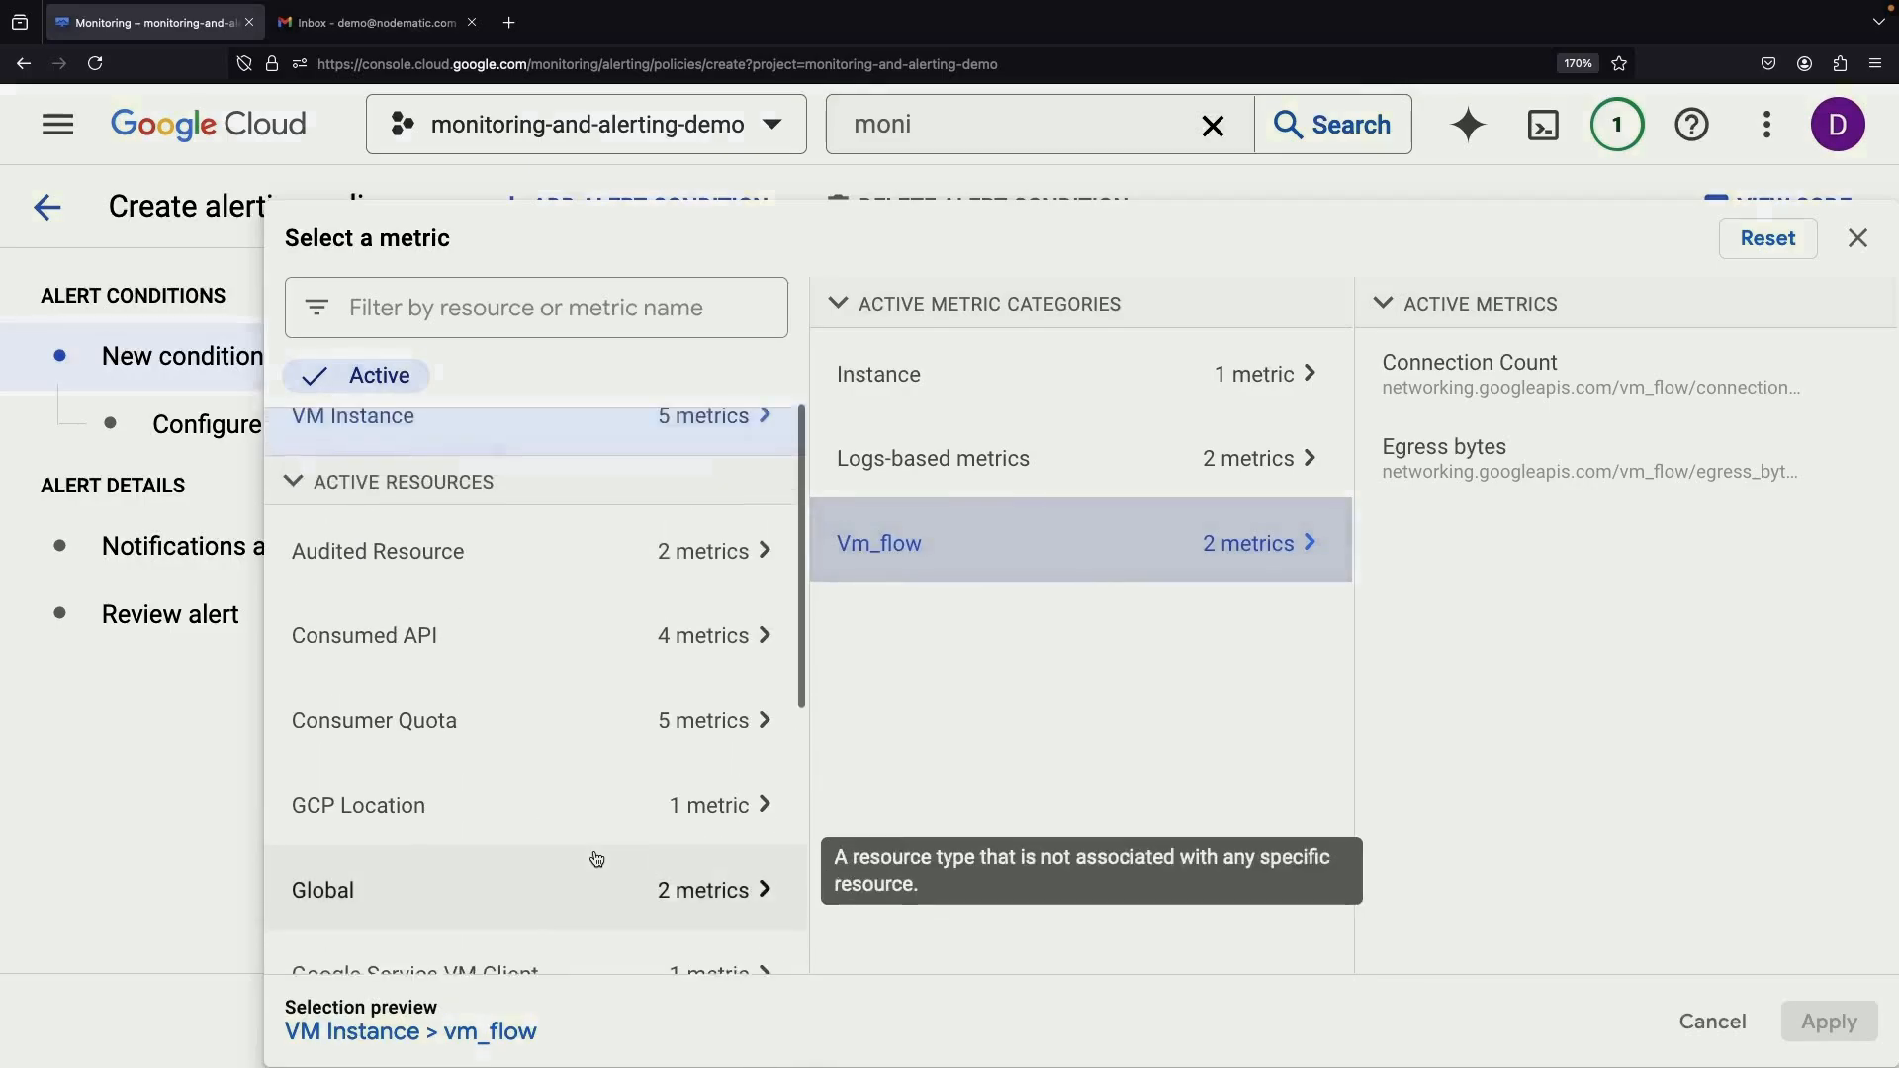
left_click(974, 471)
left_click(987, 547)
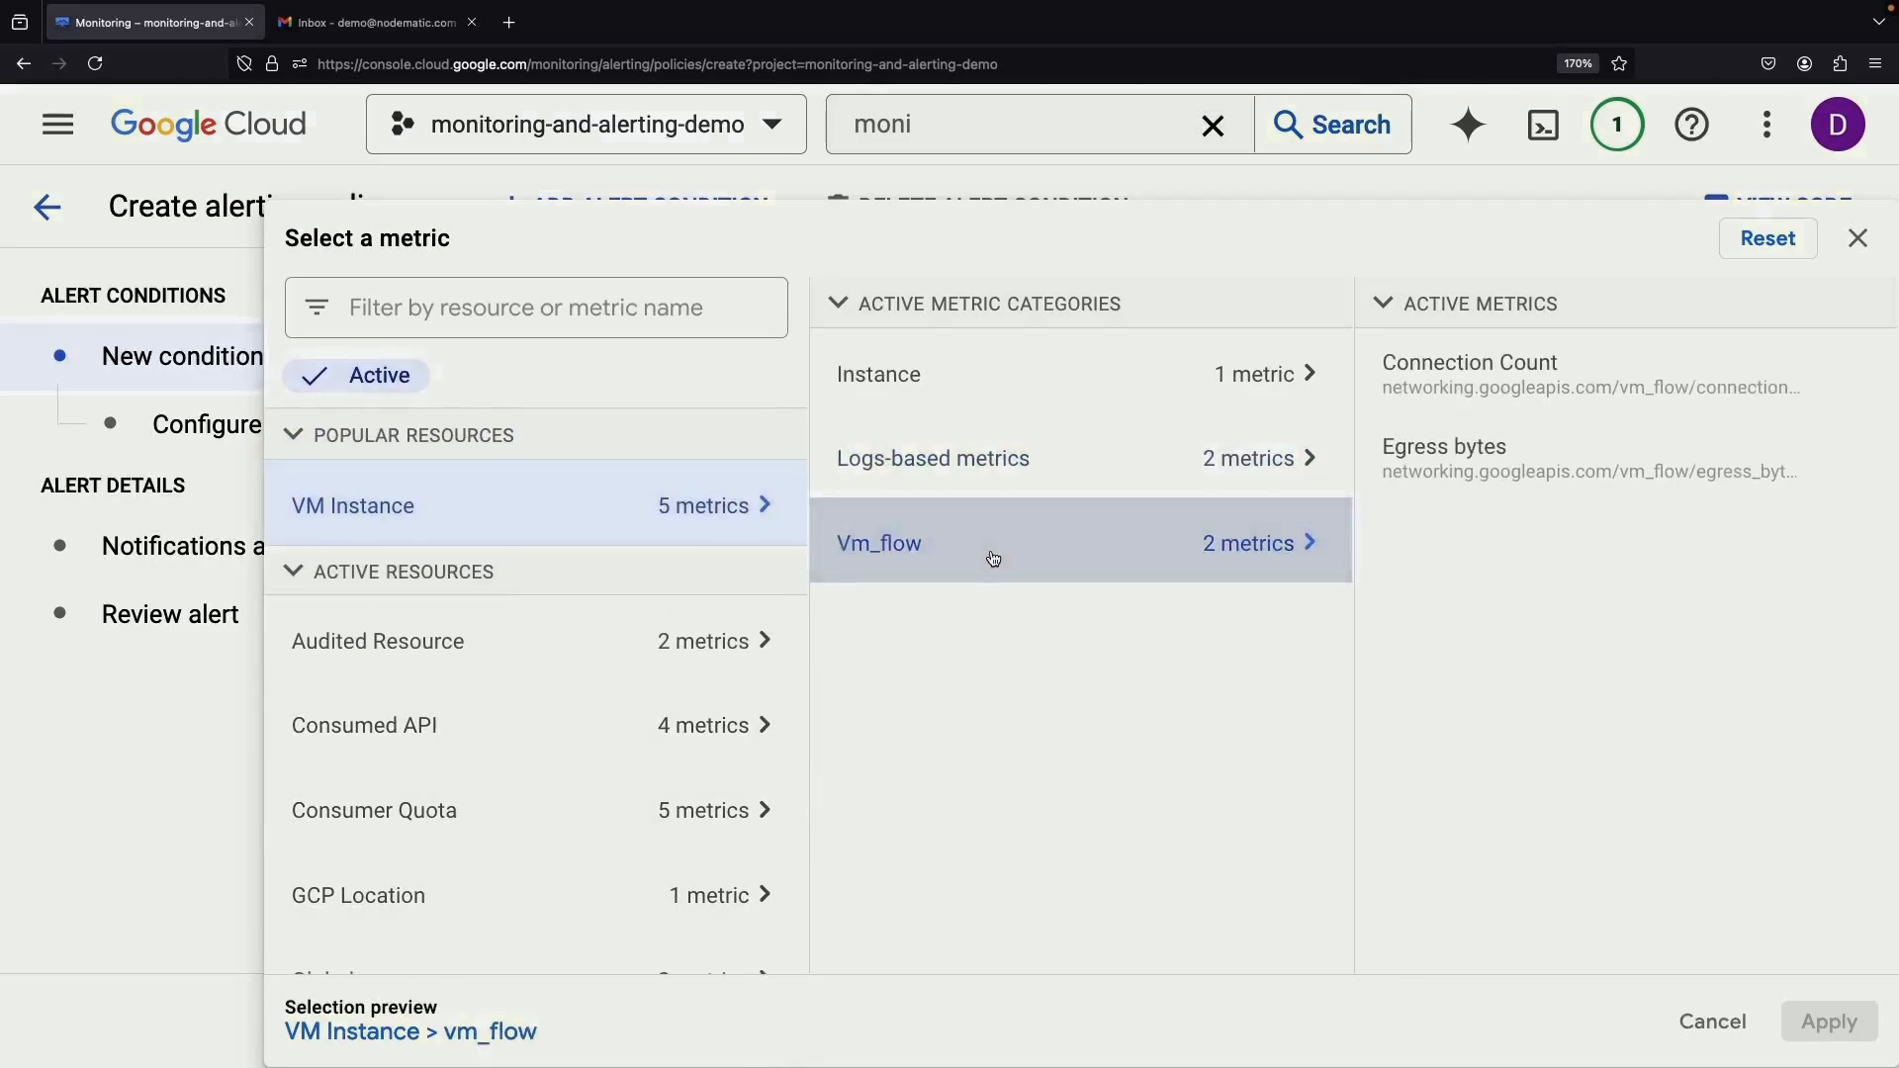
left_click(993, 373)
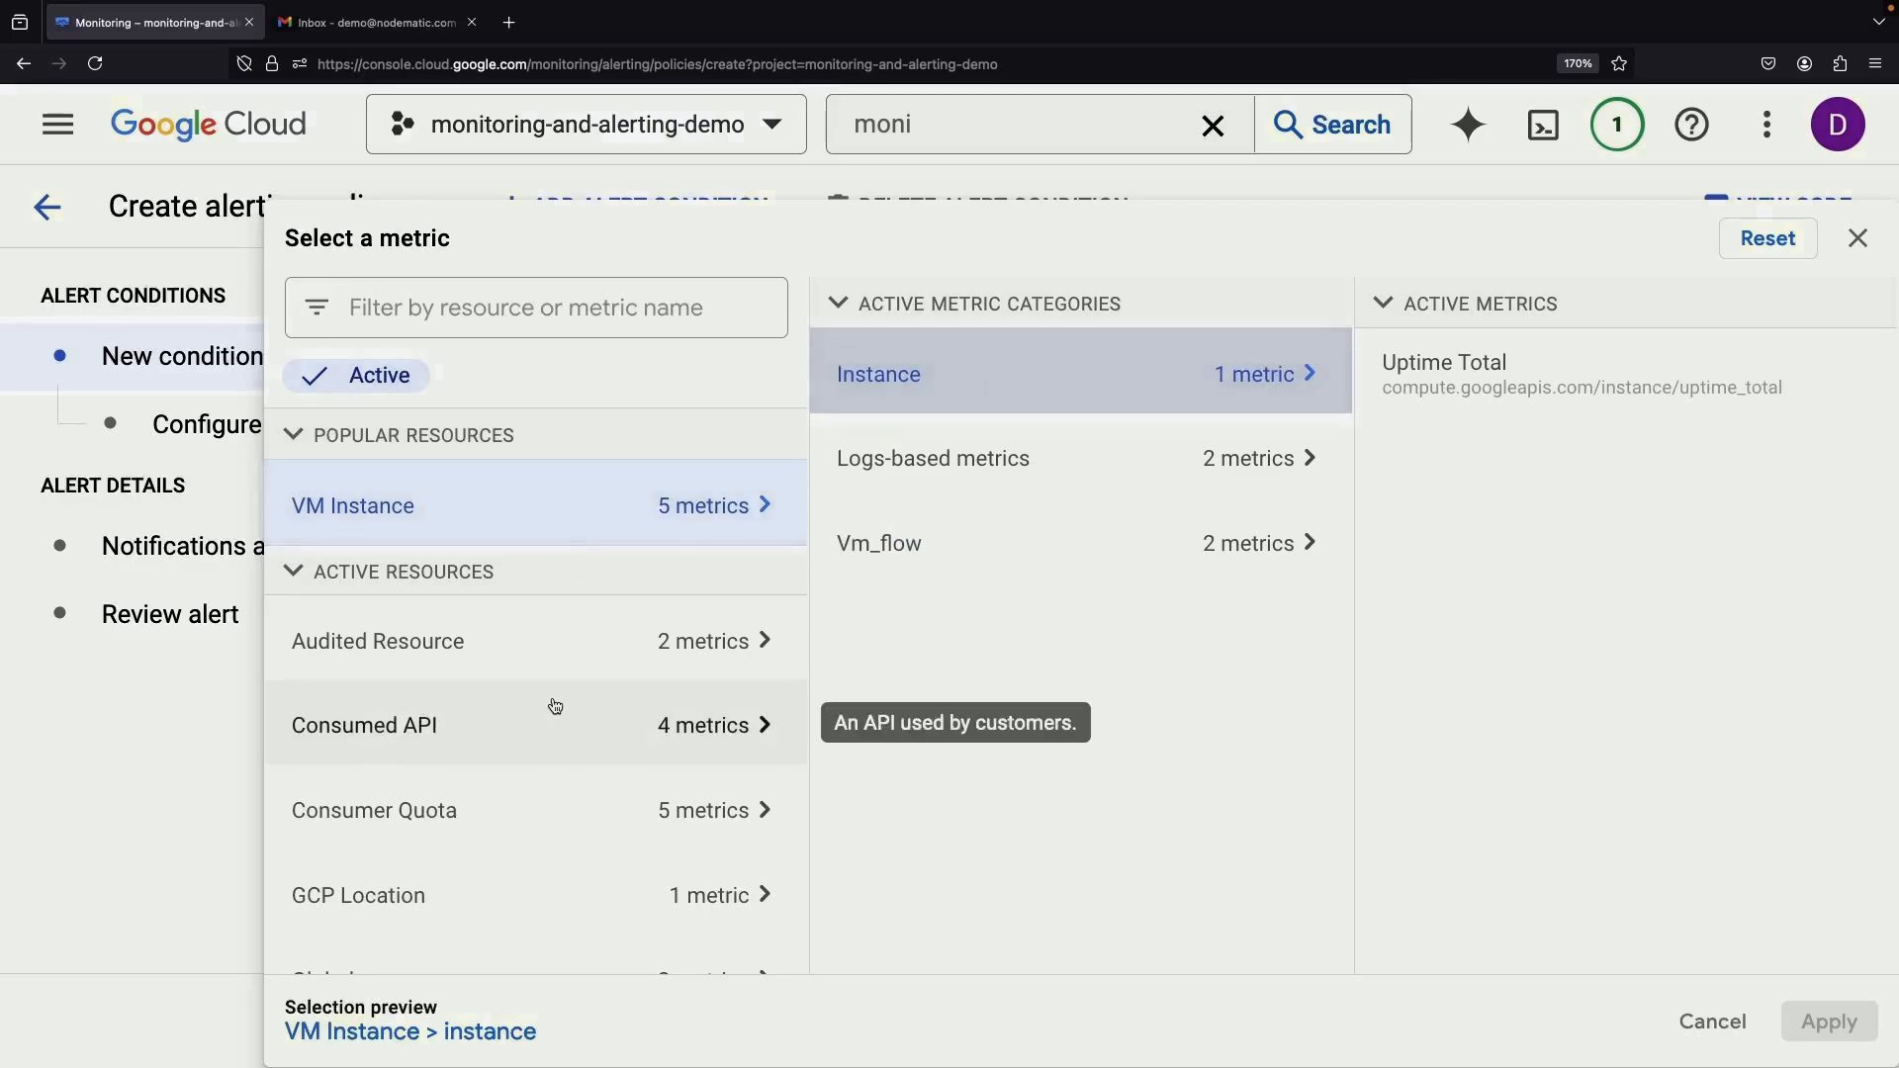
scroll(552, 707, "down", 6)
left_click(555, 852)
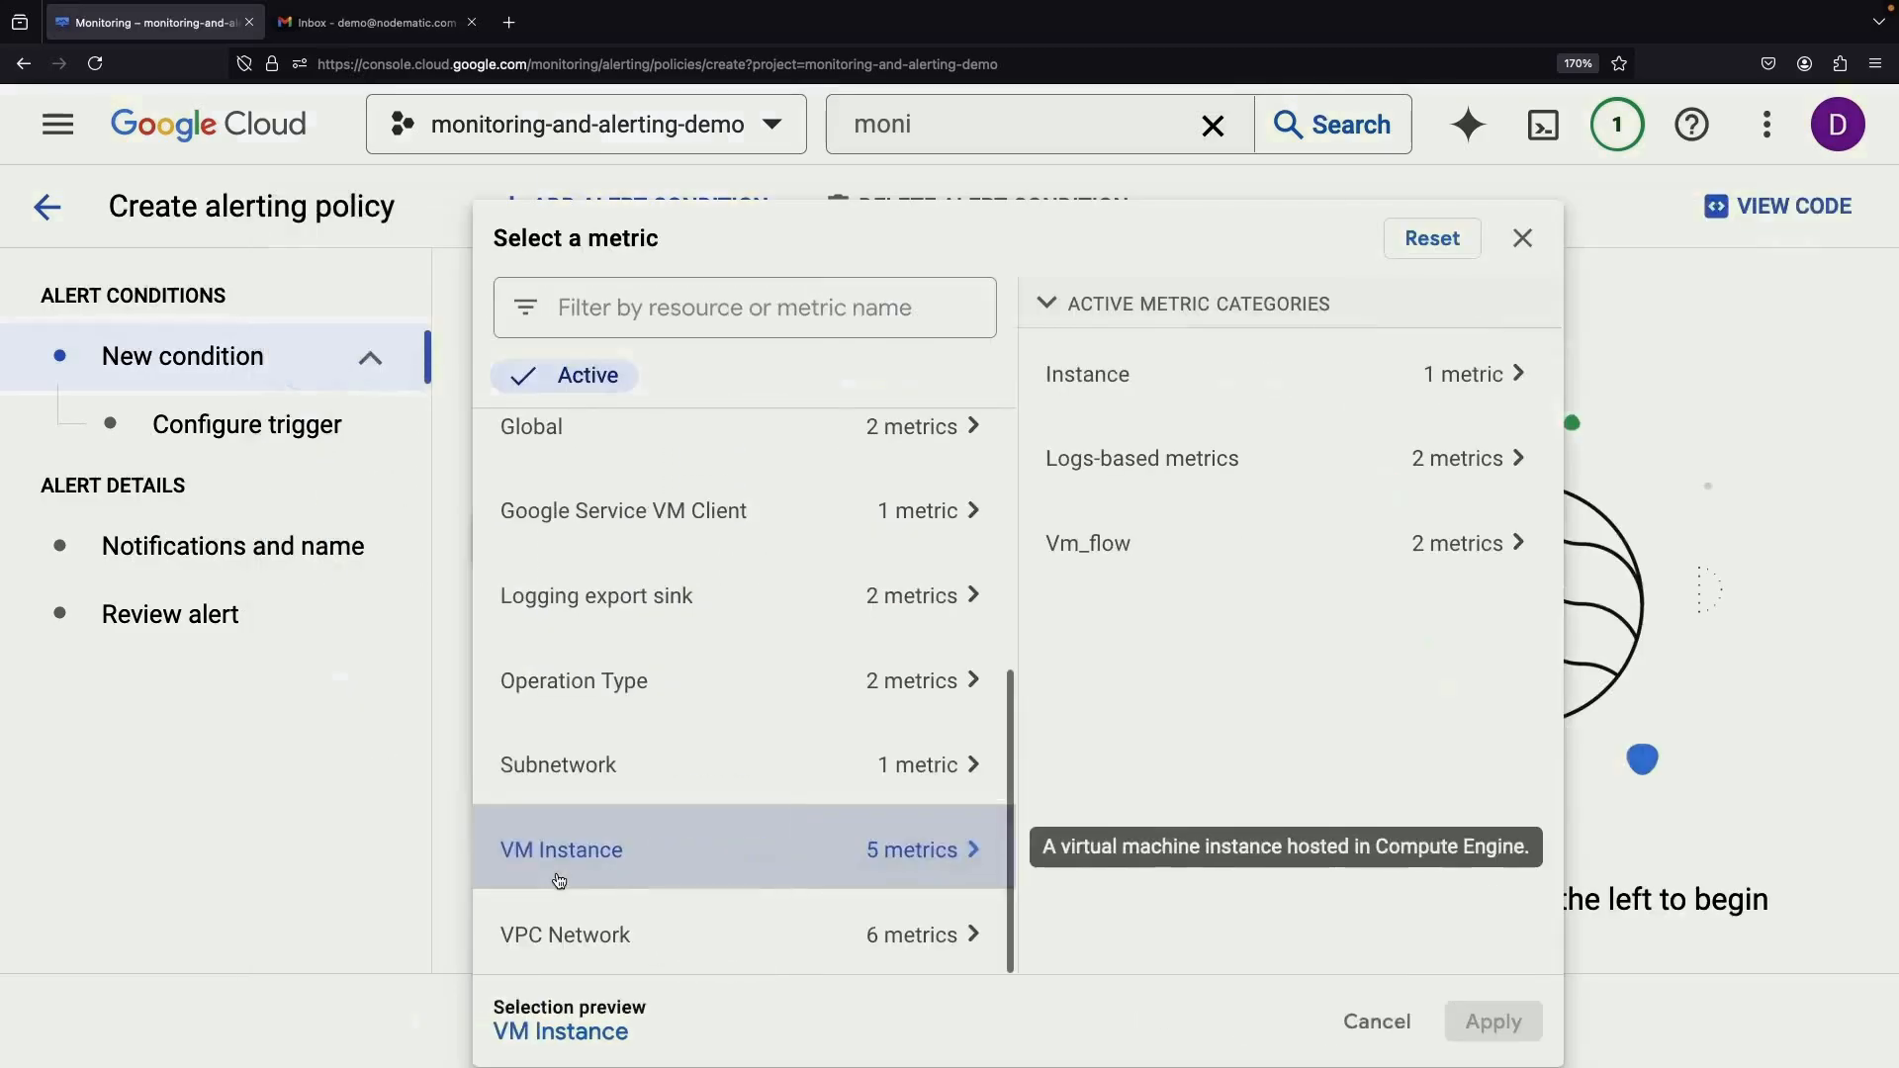
scroll(651, 752, "up", 3)
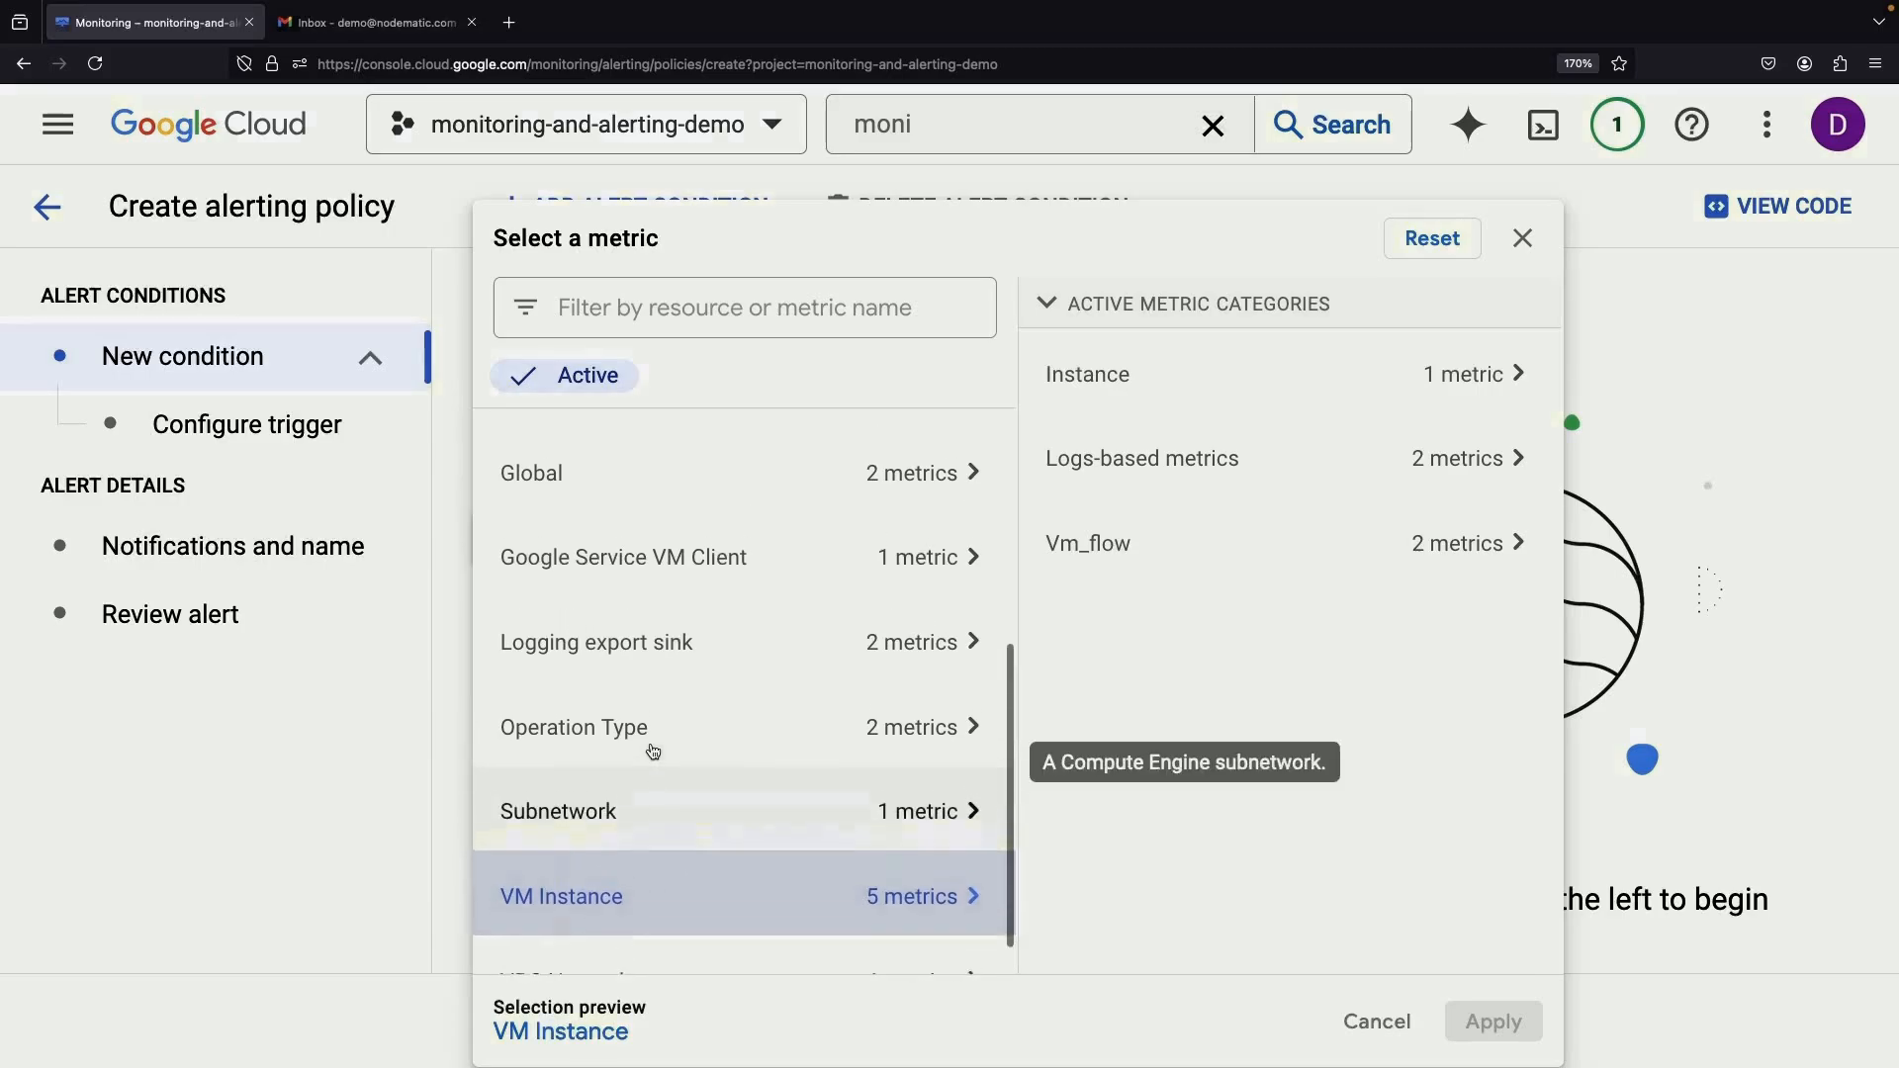
left_click(631, 648)
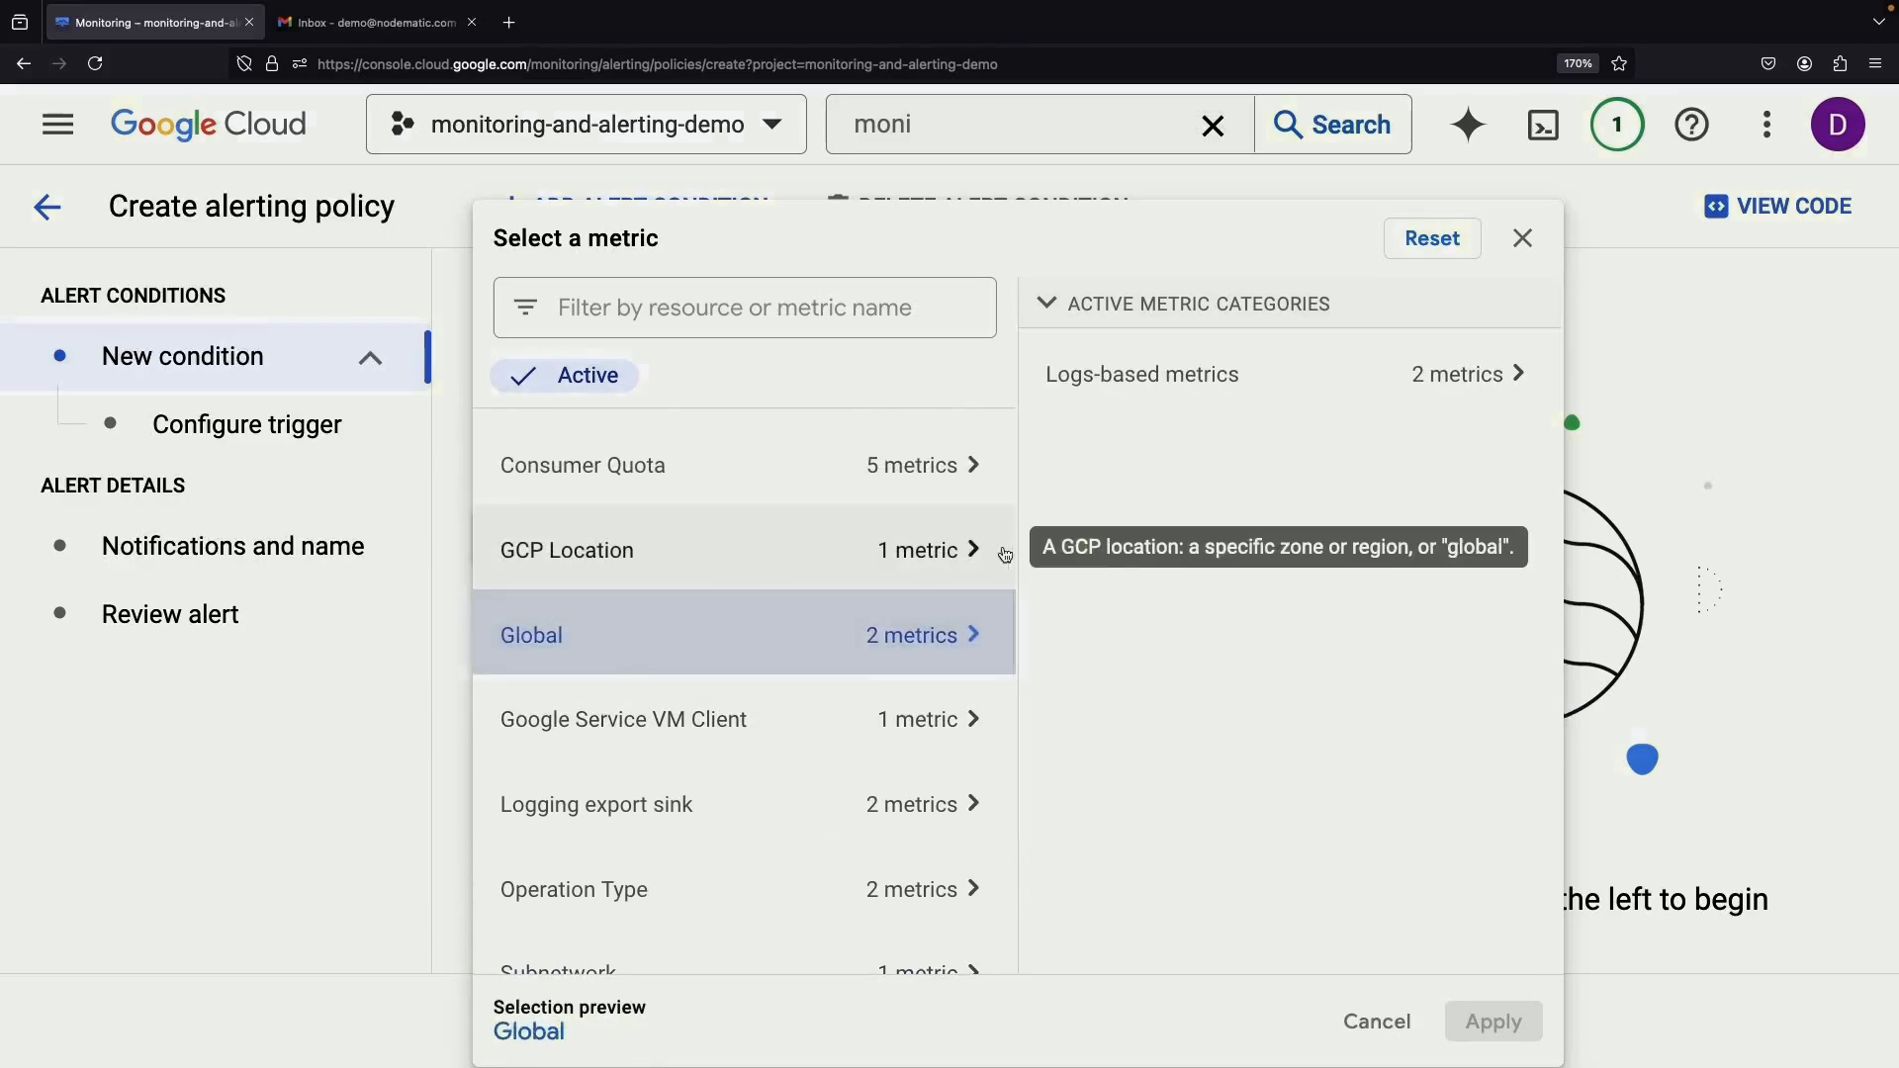
scroll(657, 554, "up", 3)
scroll(665, 559, "up", 1)
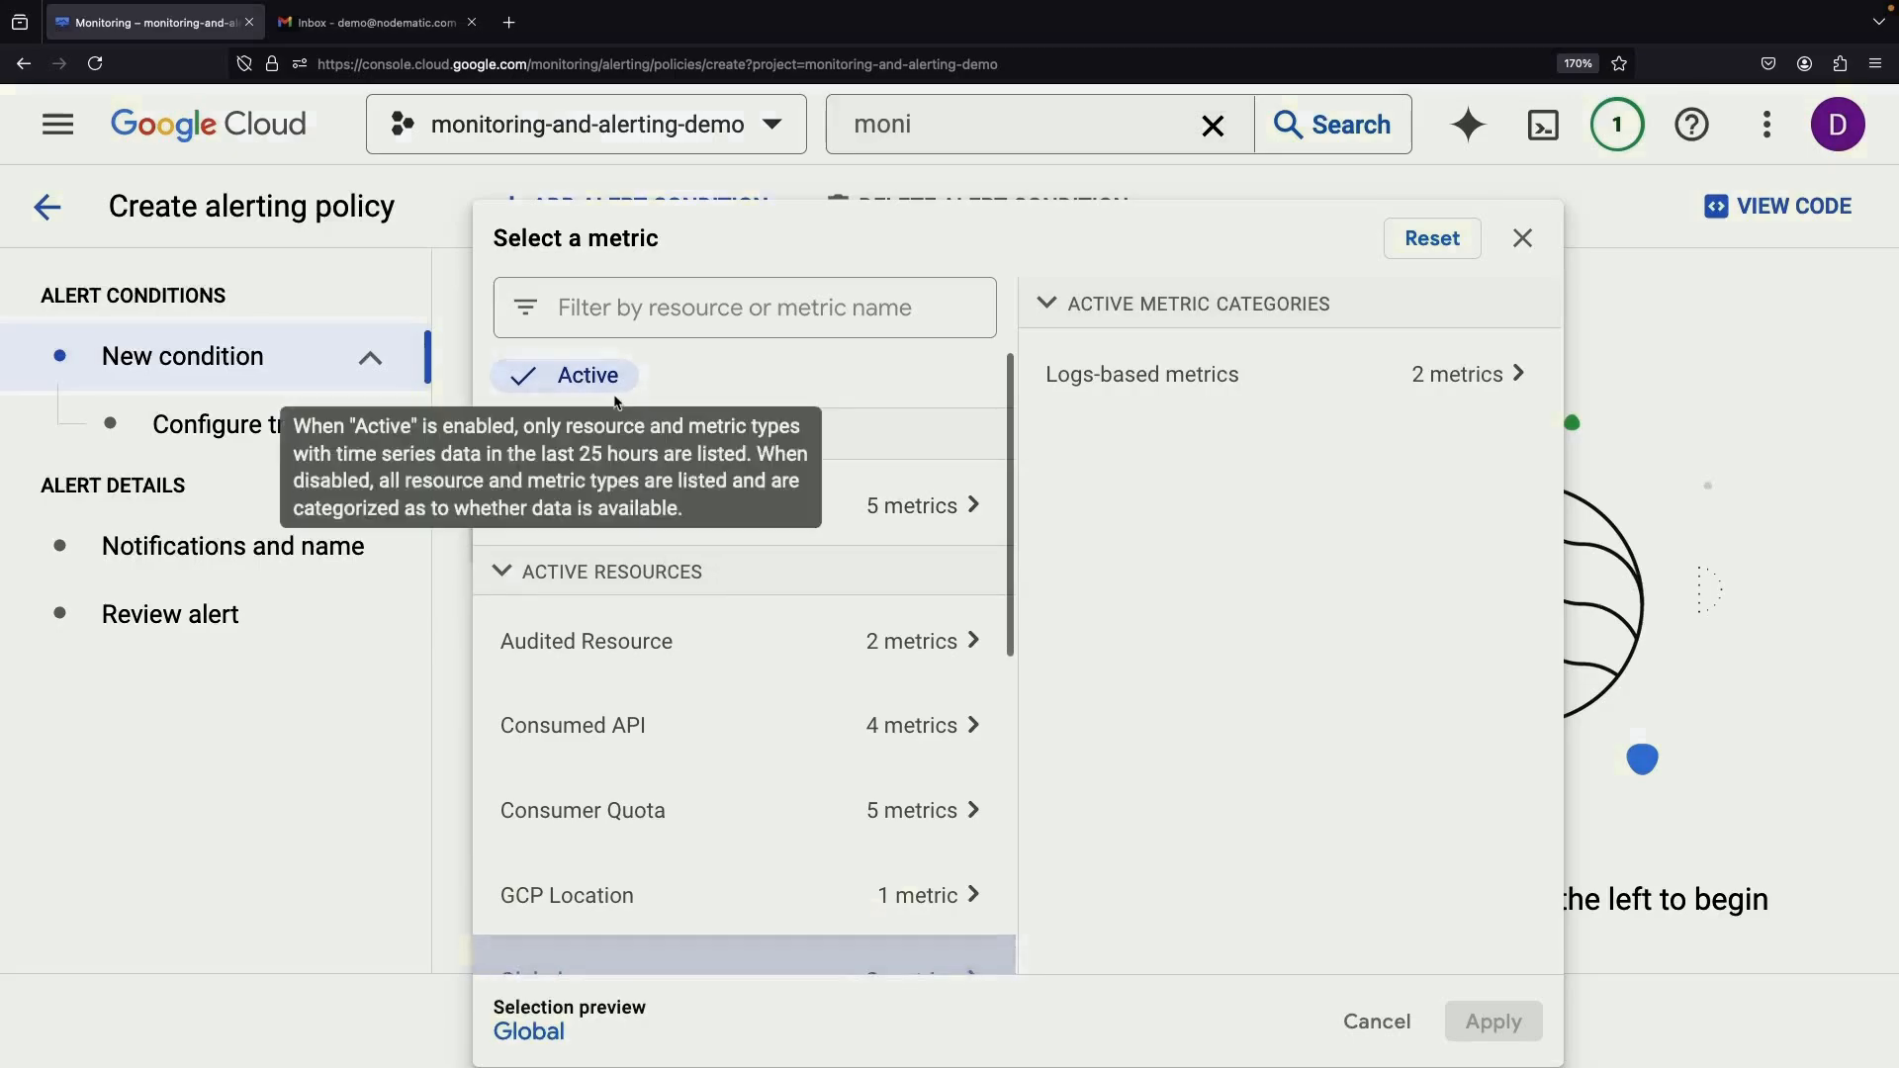
left_click(401, 778)
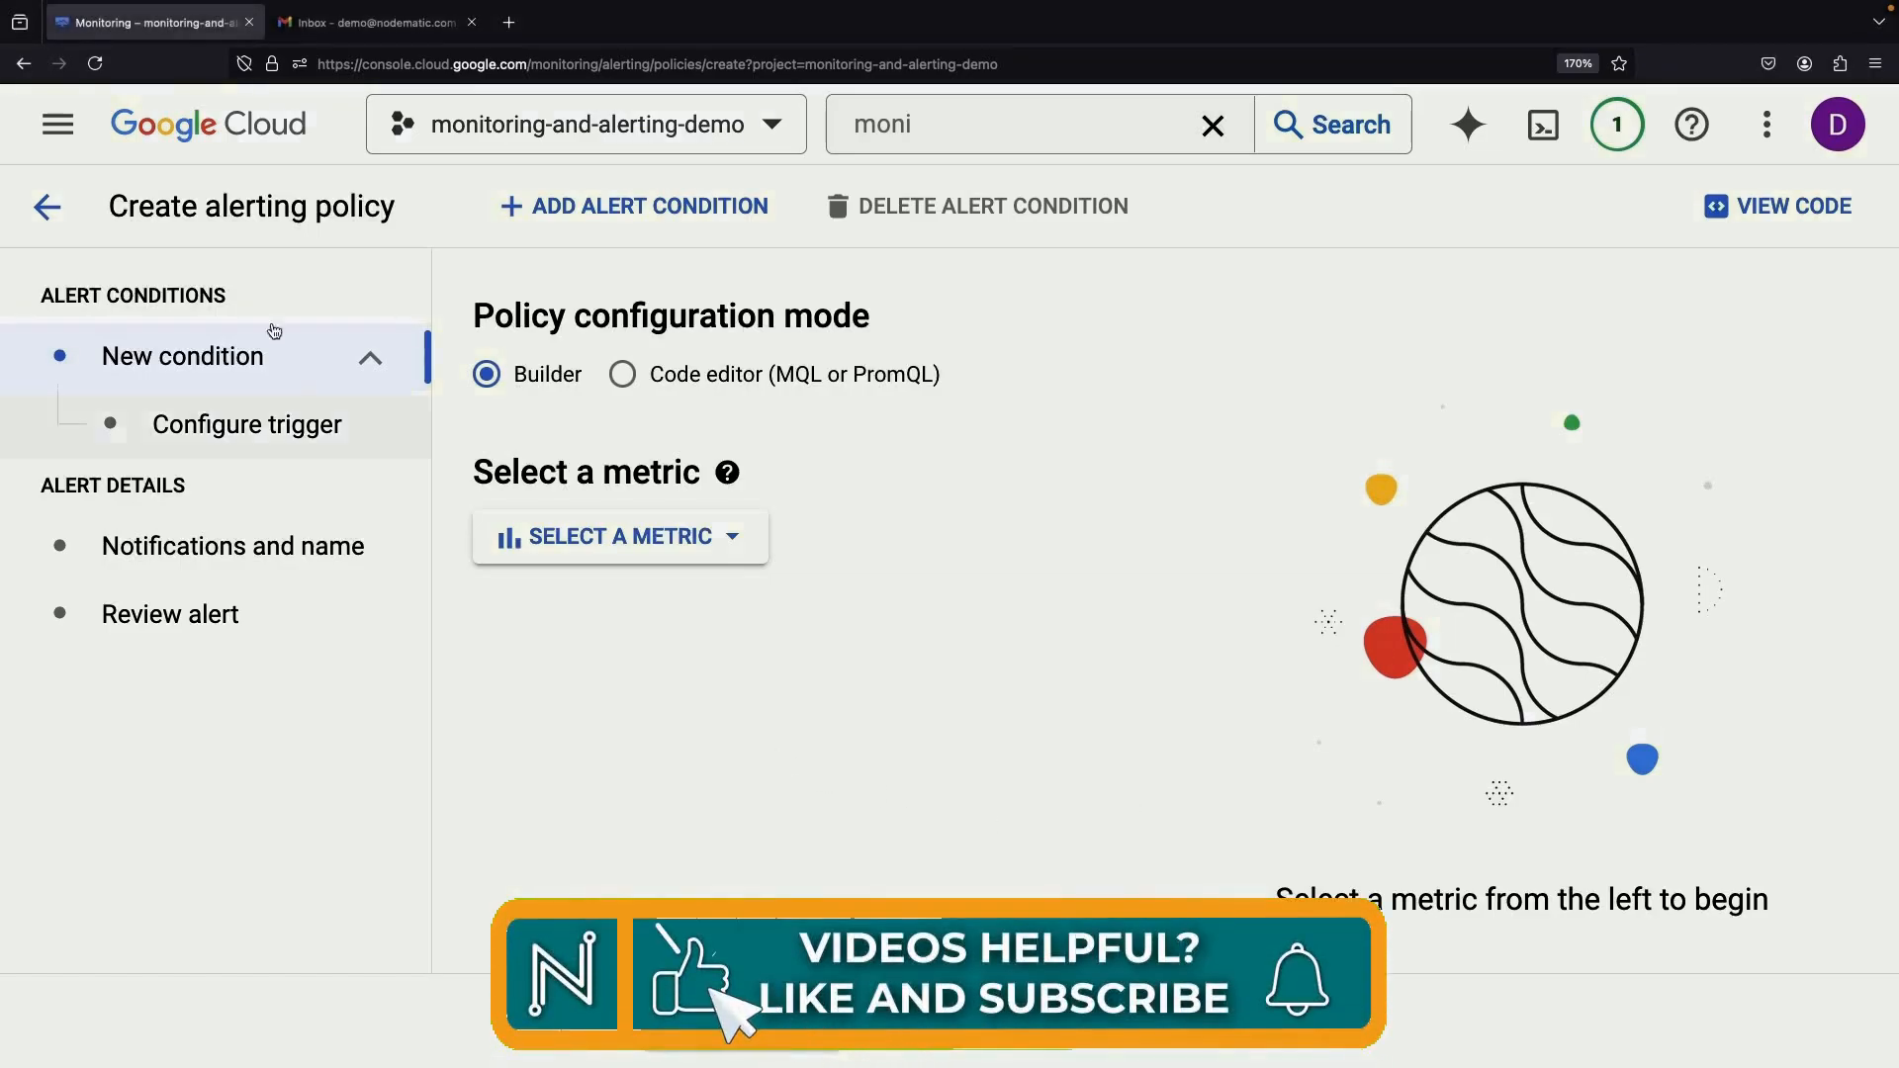
left_click(46, 206)
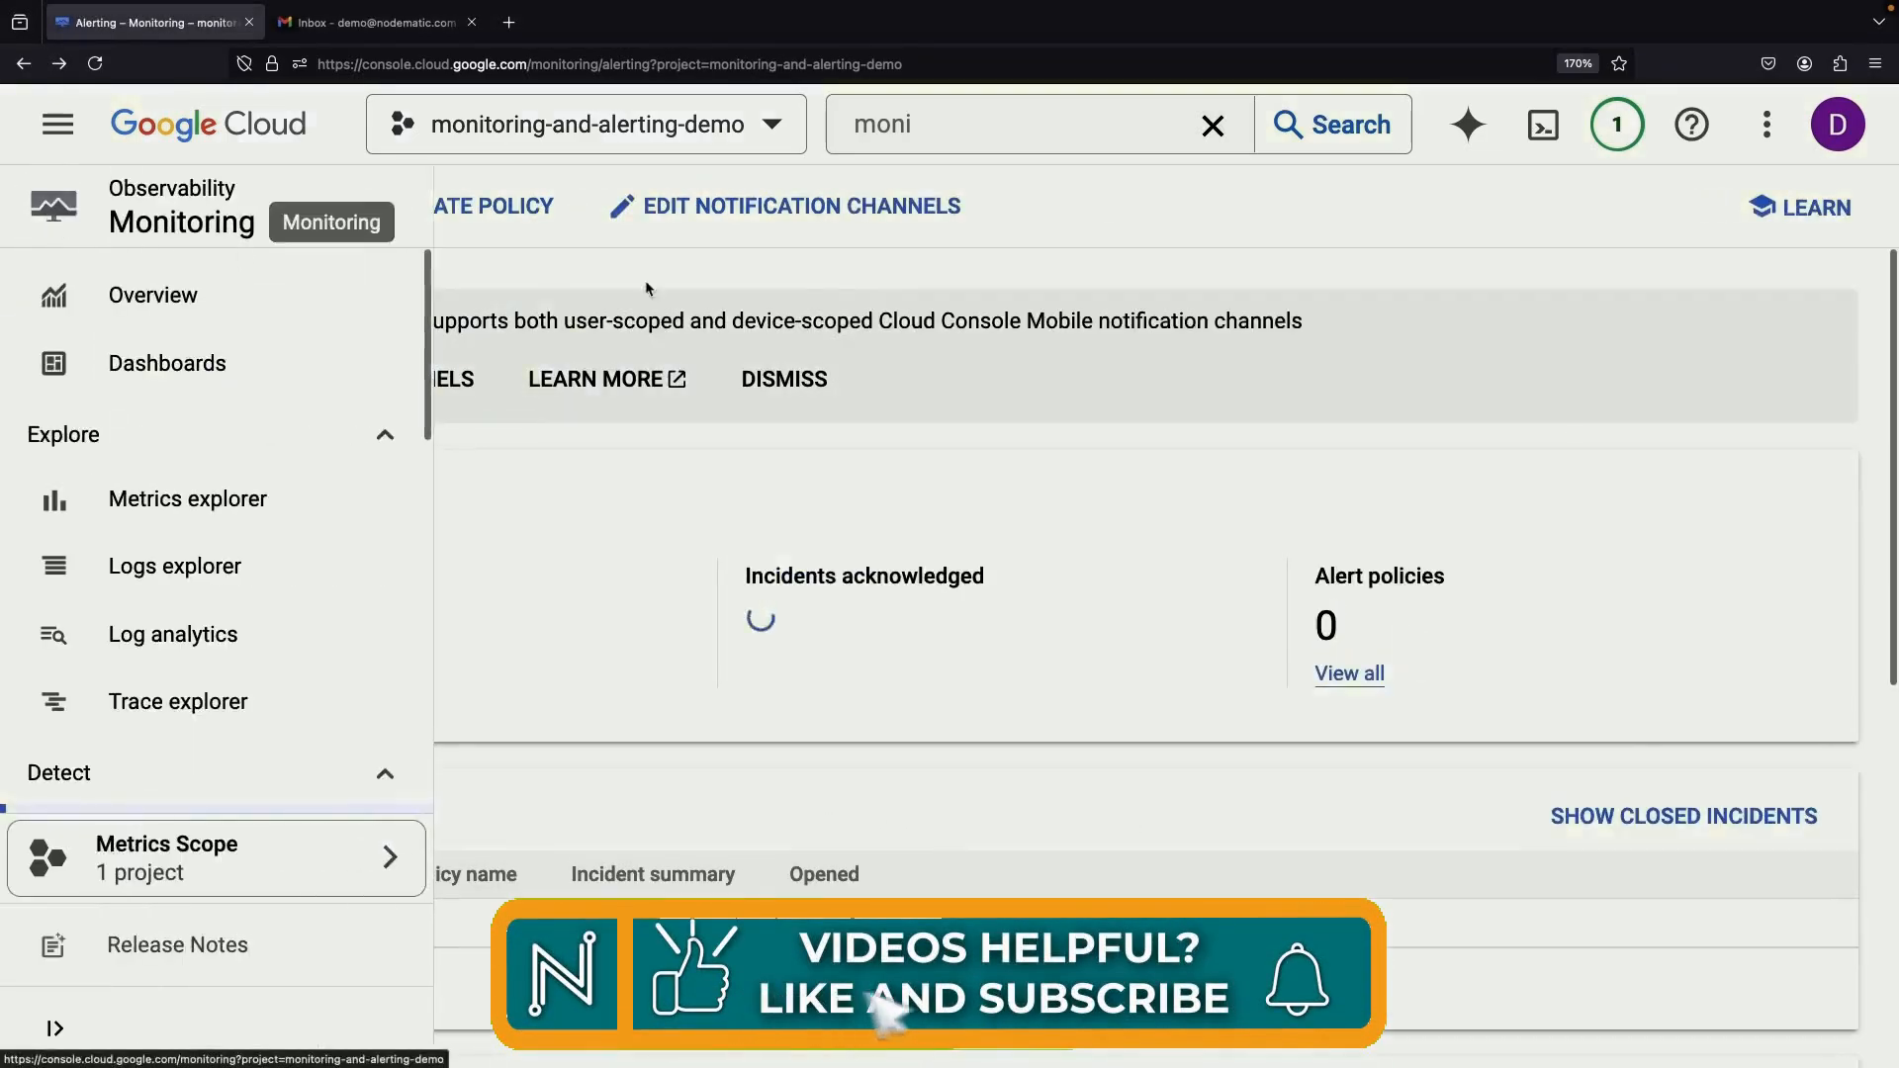
left_click(469, 212)
left_click(623, 543)
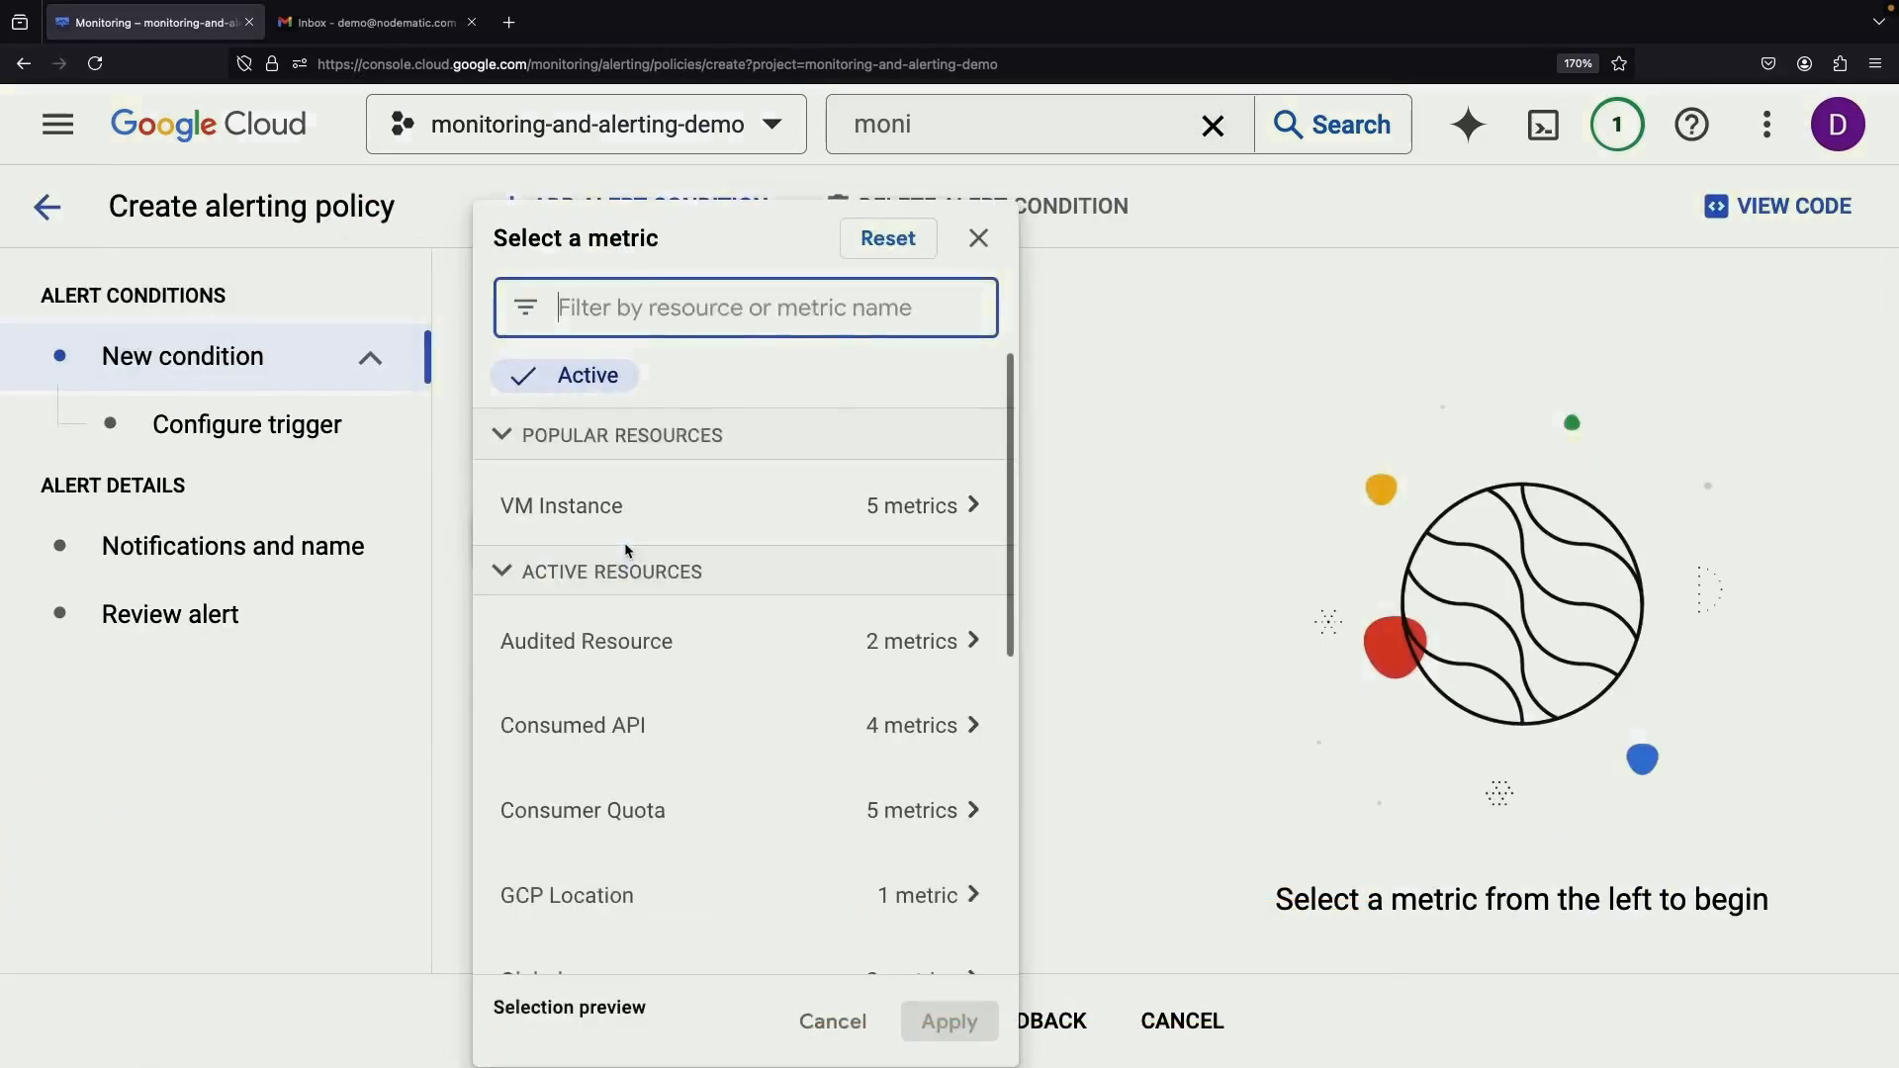
scroll(966, 831, "down", 5)
left_click(1108, 609)
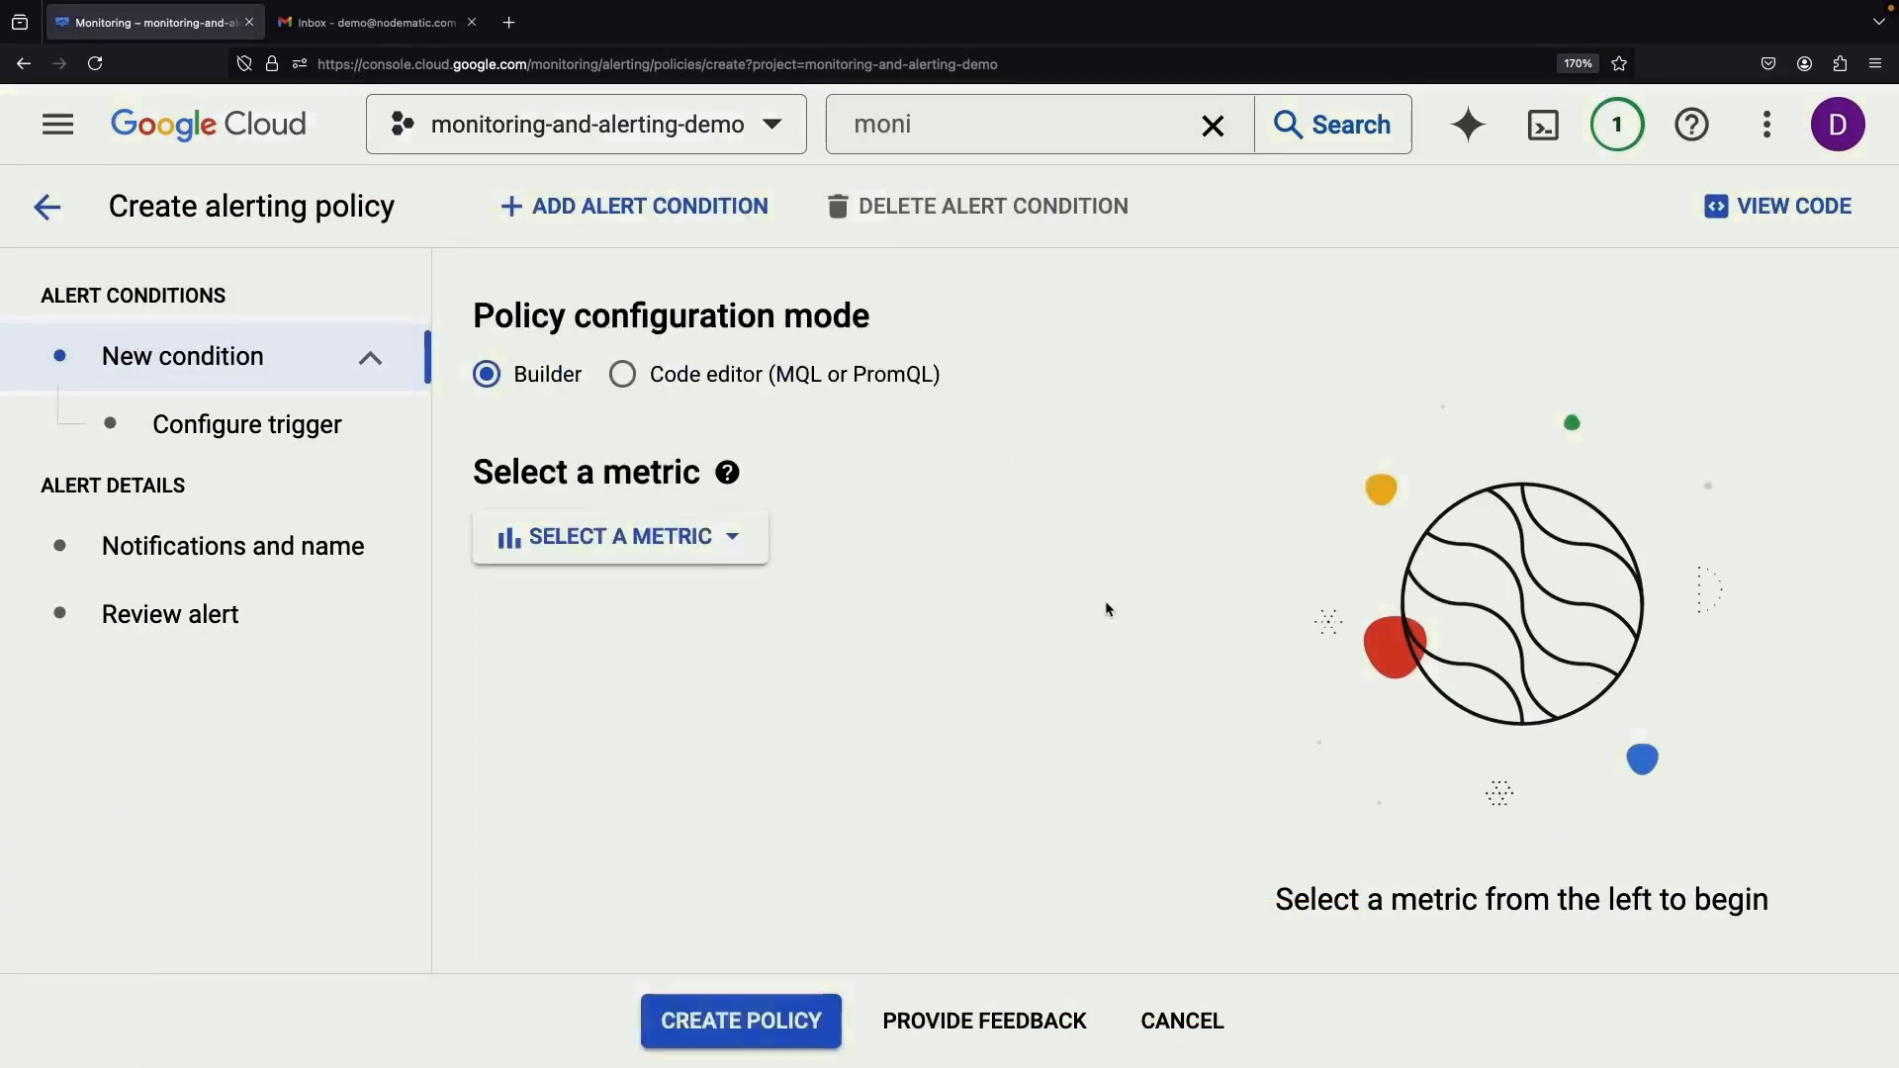
left_click(48, 209)
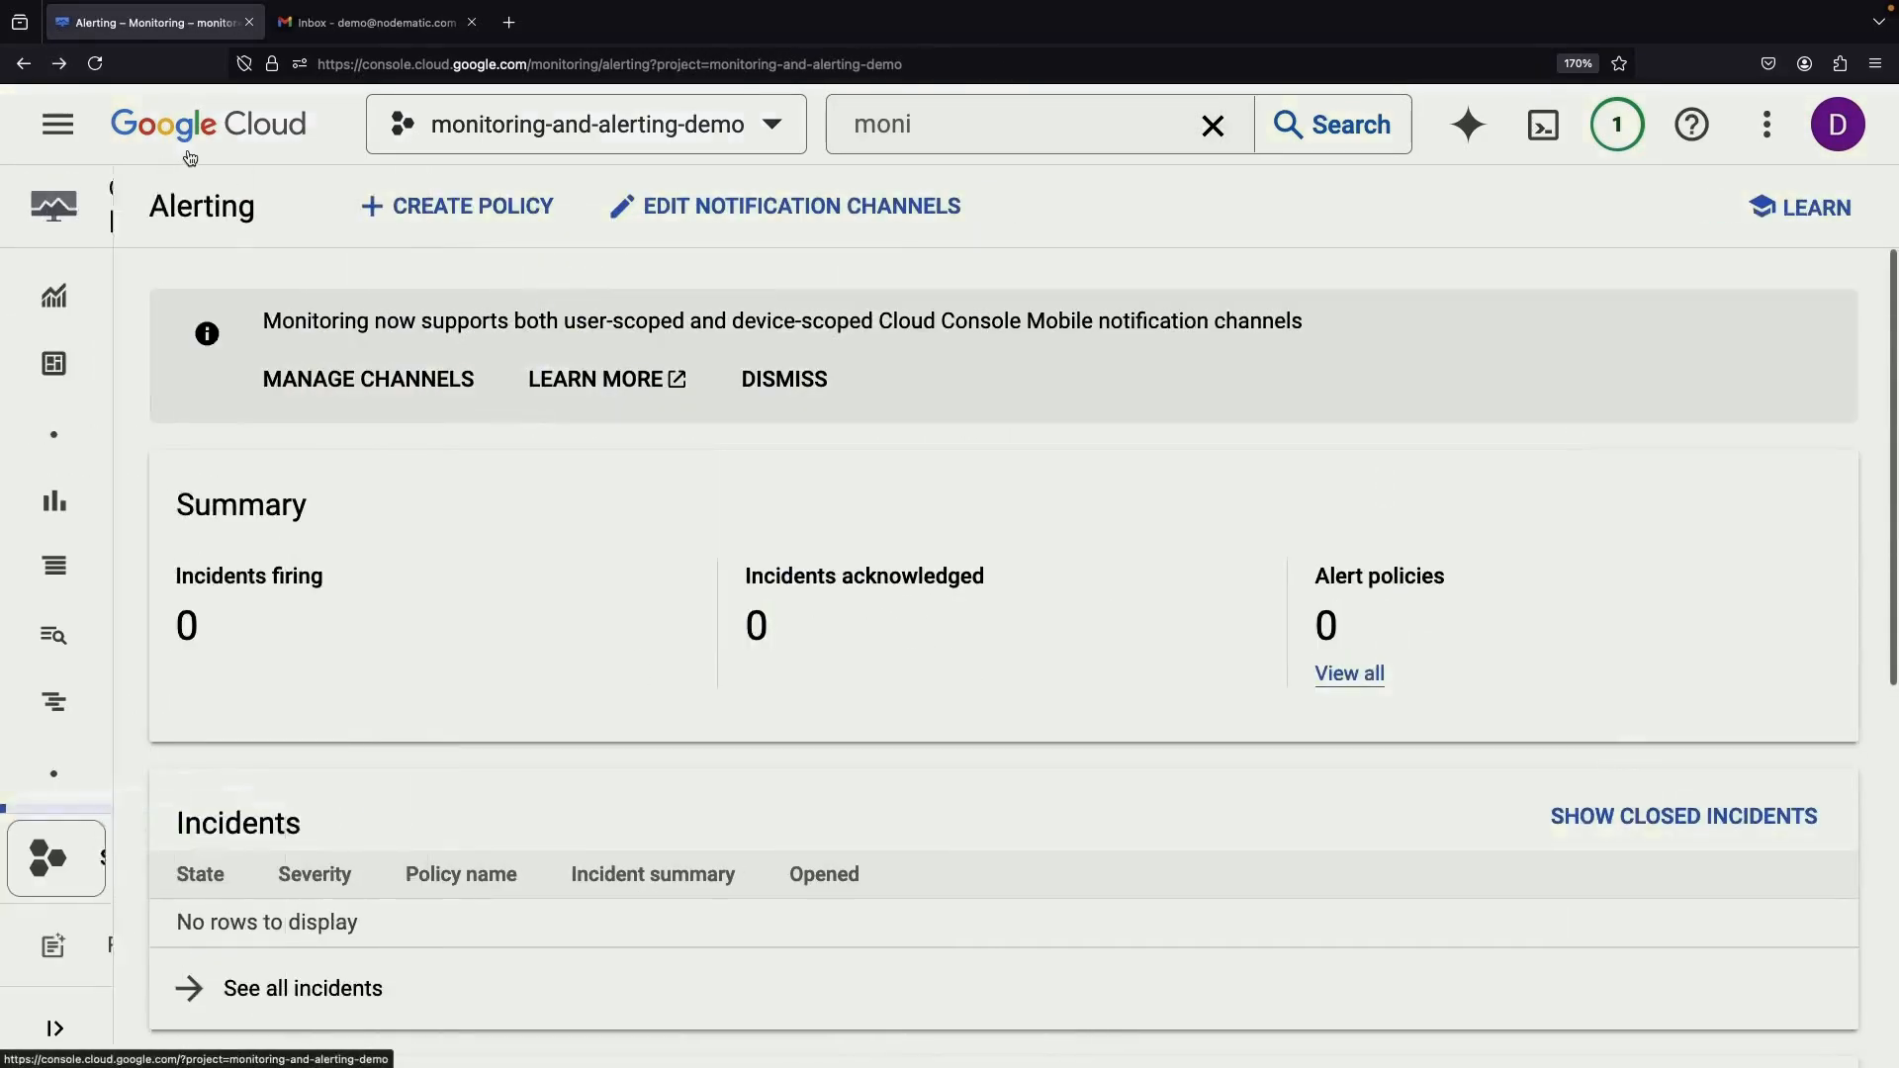
left_click(187, 139)
Search for Monitoring, open Metrics explorer and reload the page
left_click(857, 121)
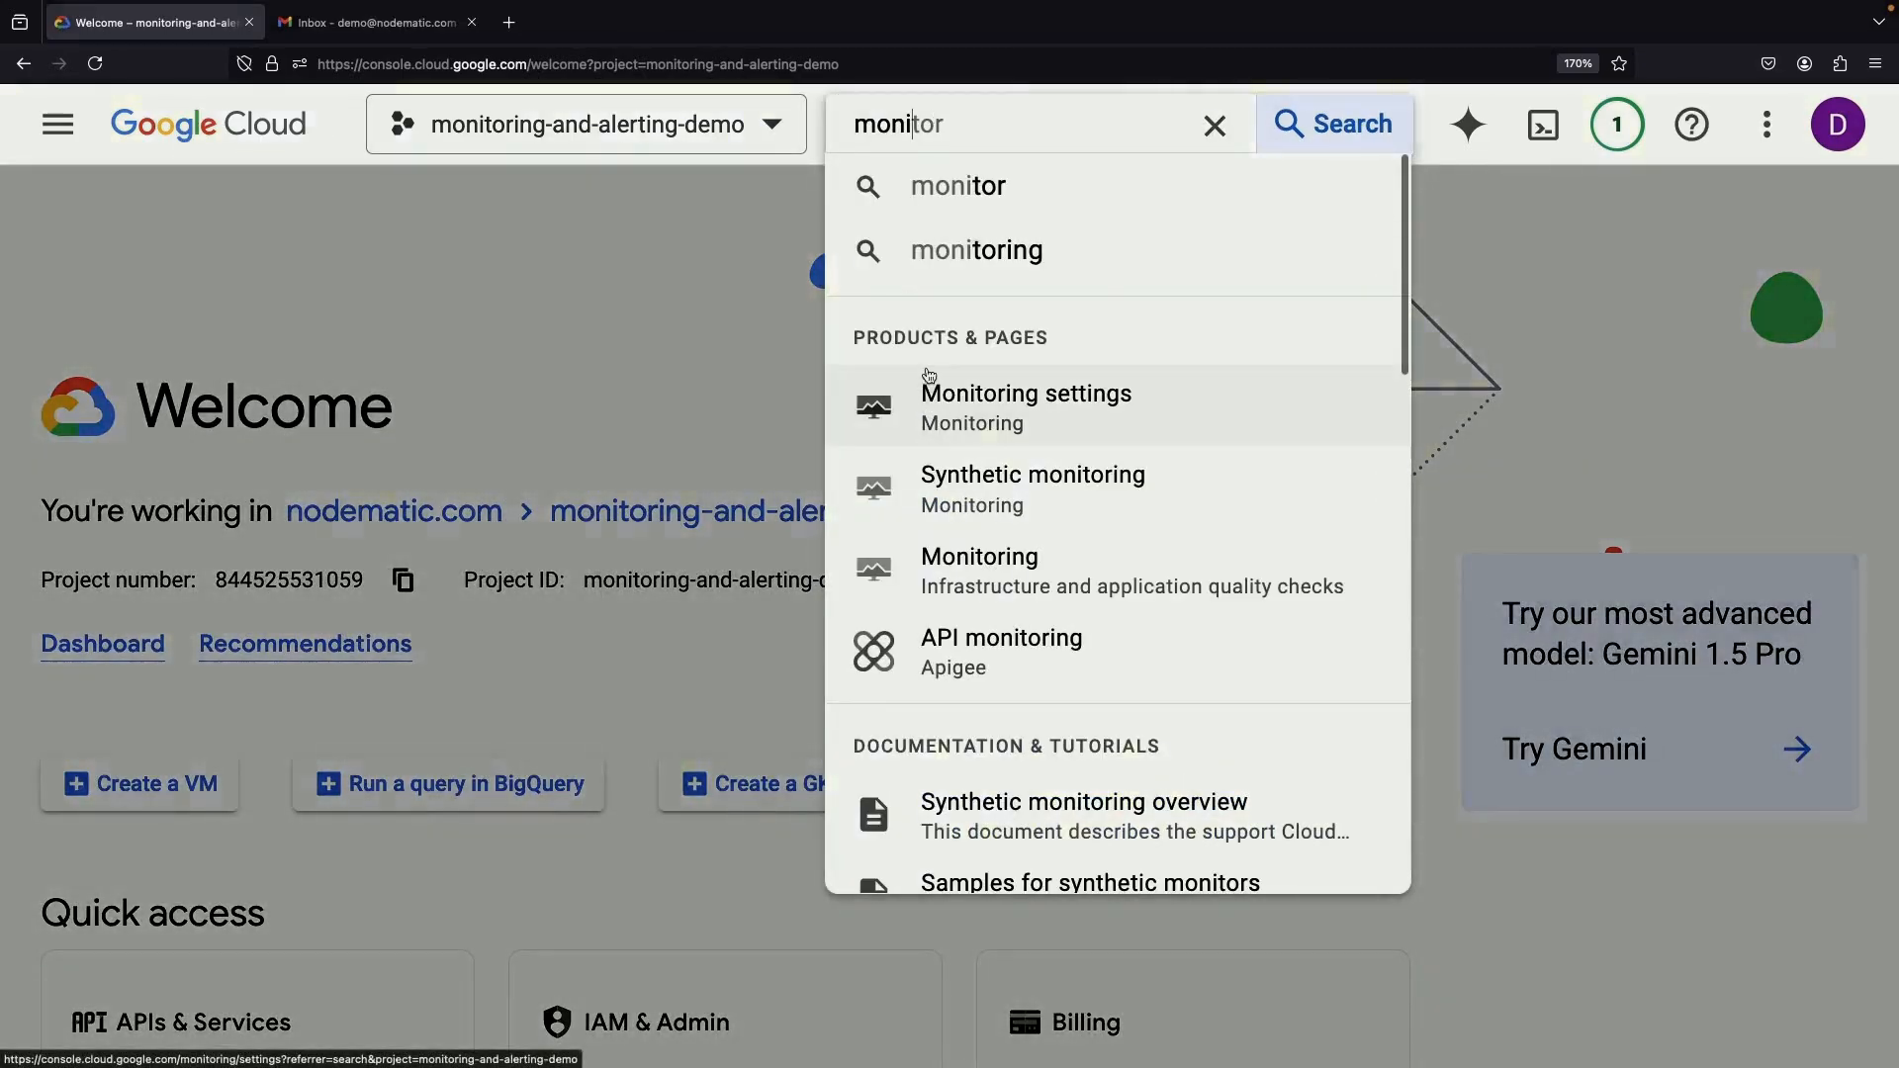
left_click(1001, 559)
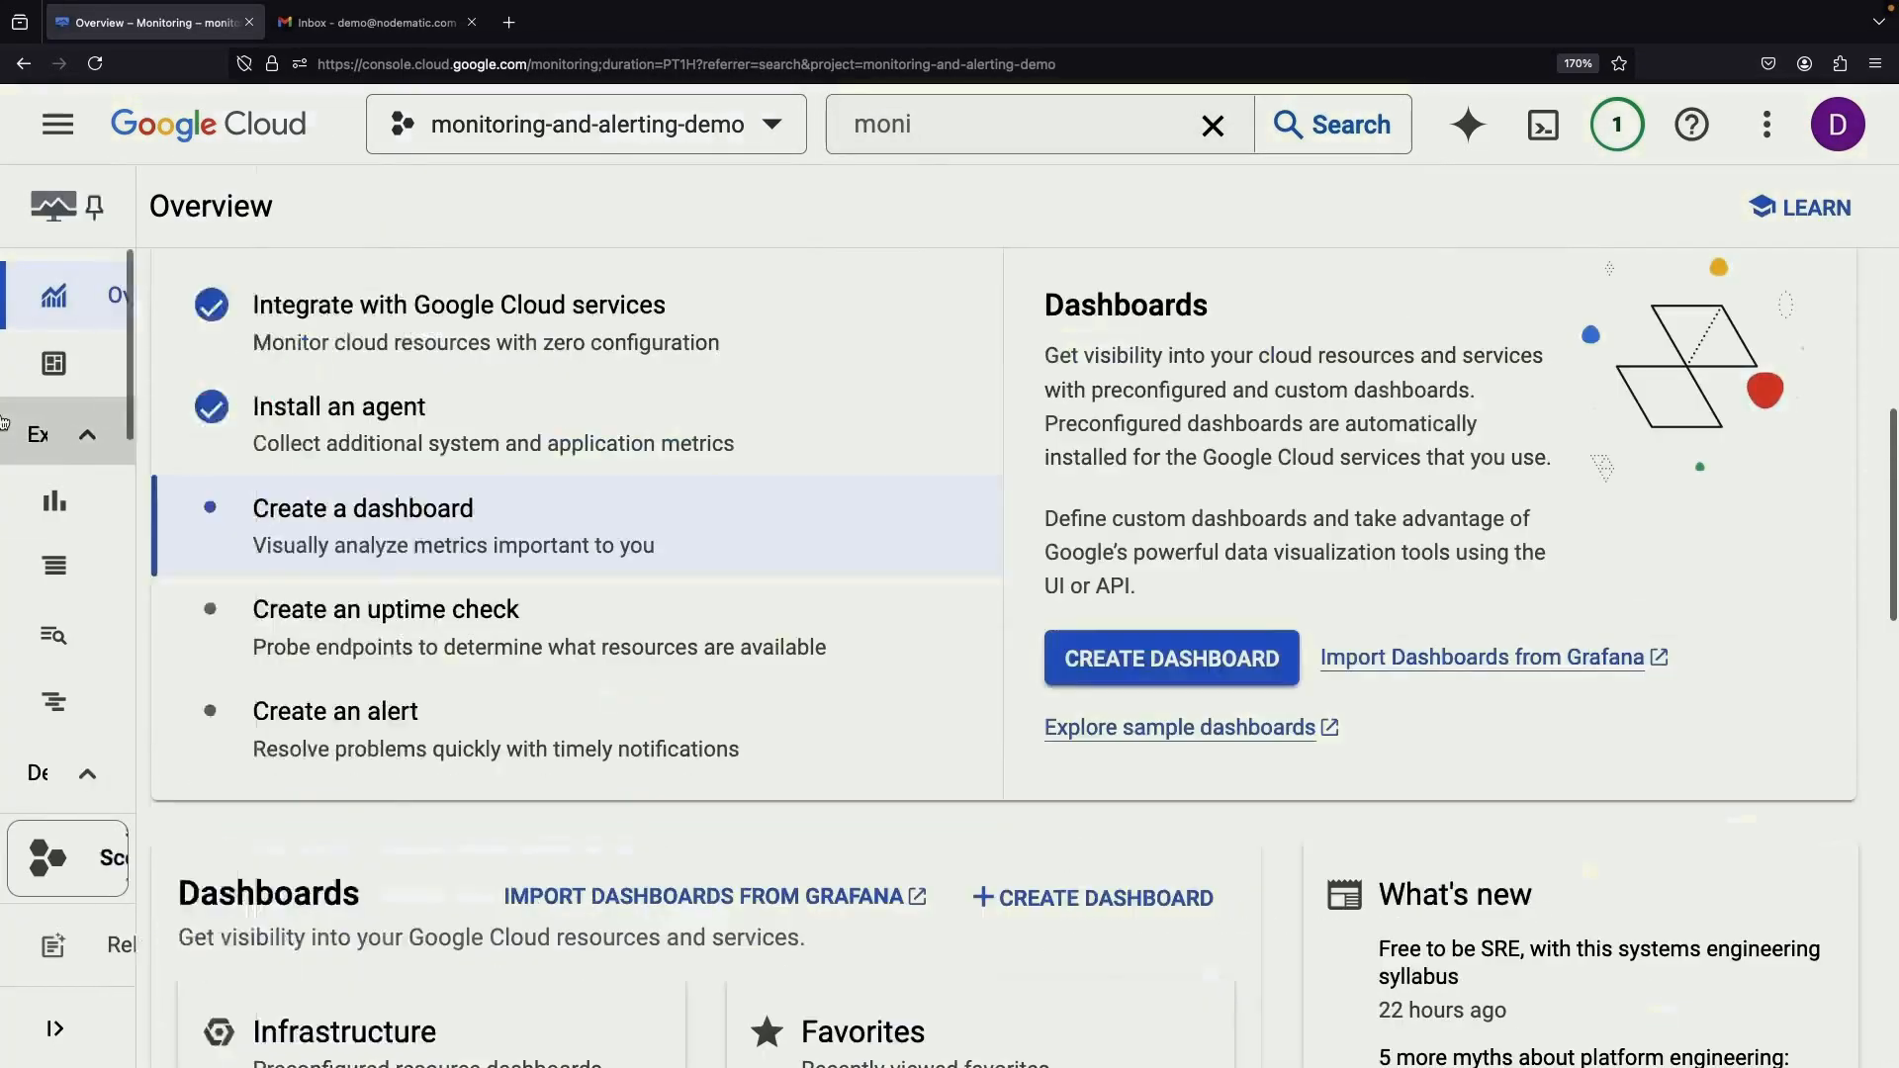
mouse_move(149, 556)
left_click(139, 496)
left_click(386, 380)
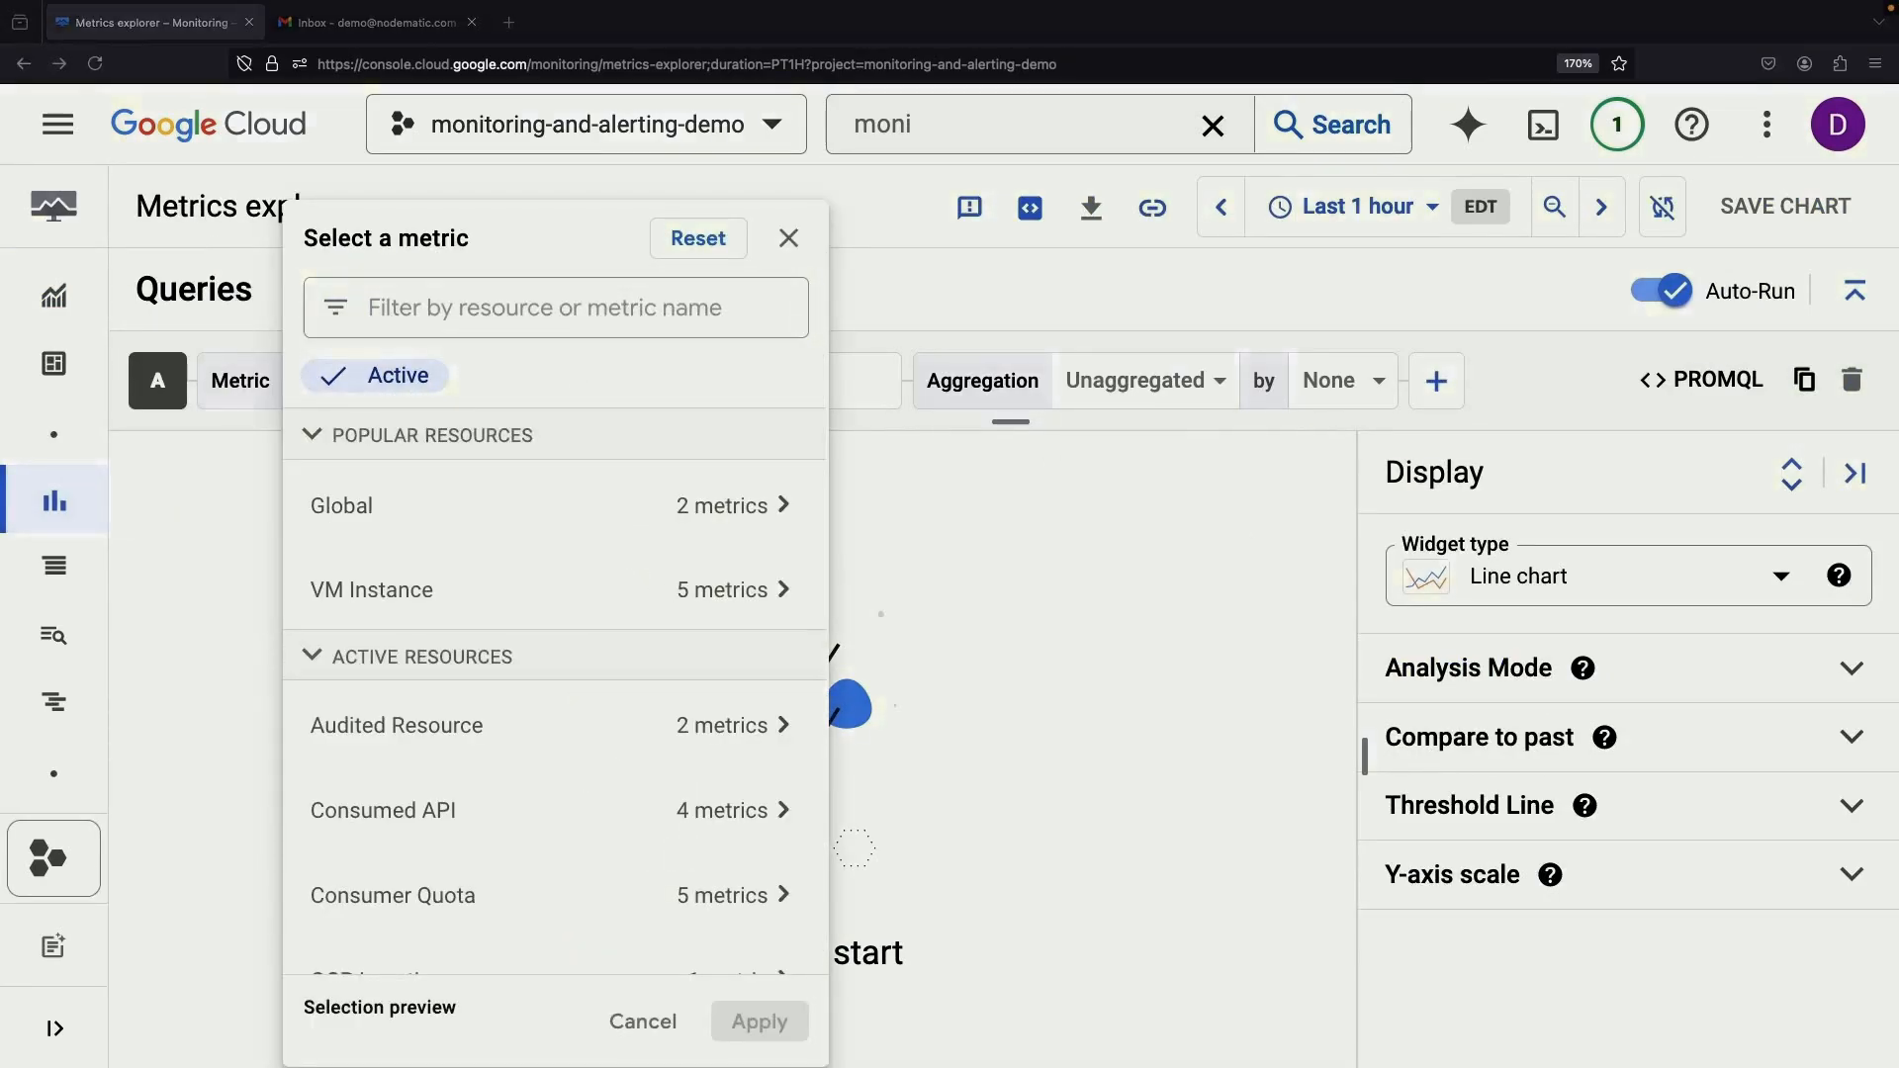
left_click(96, 64)
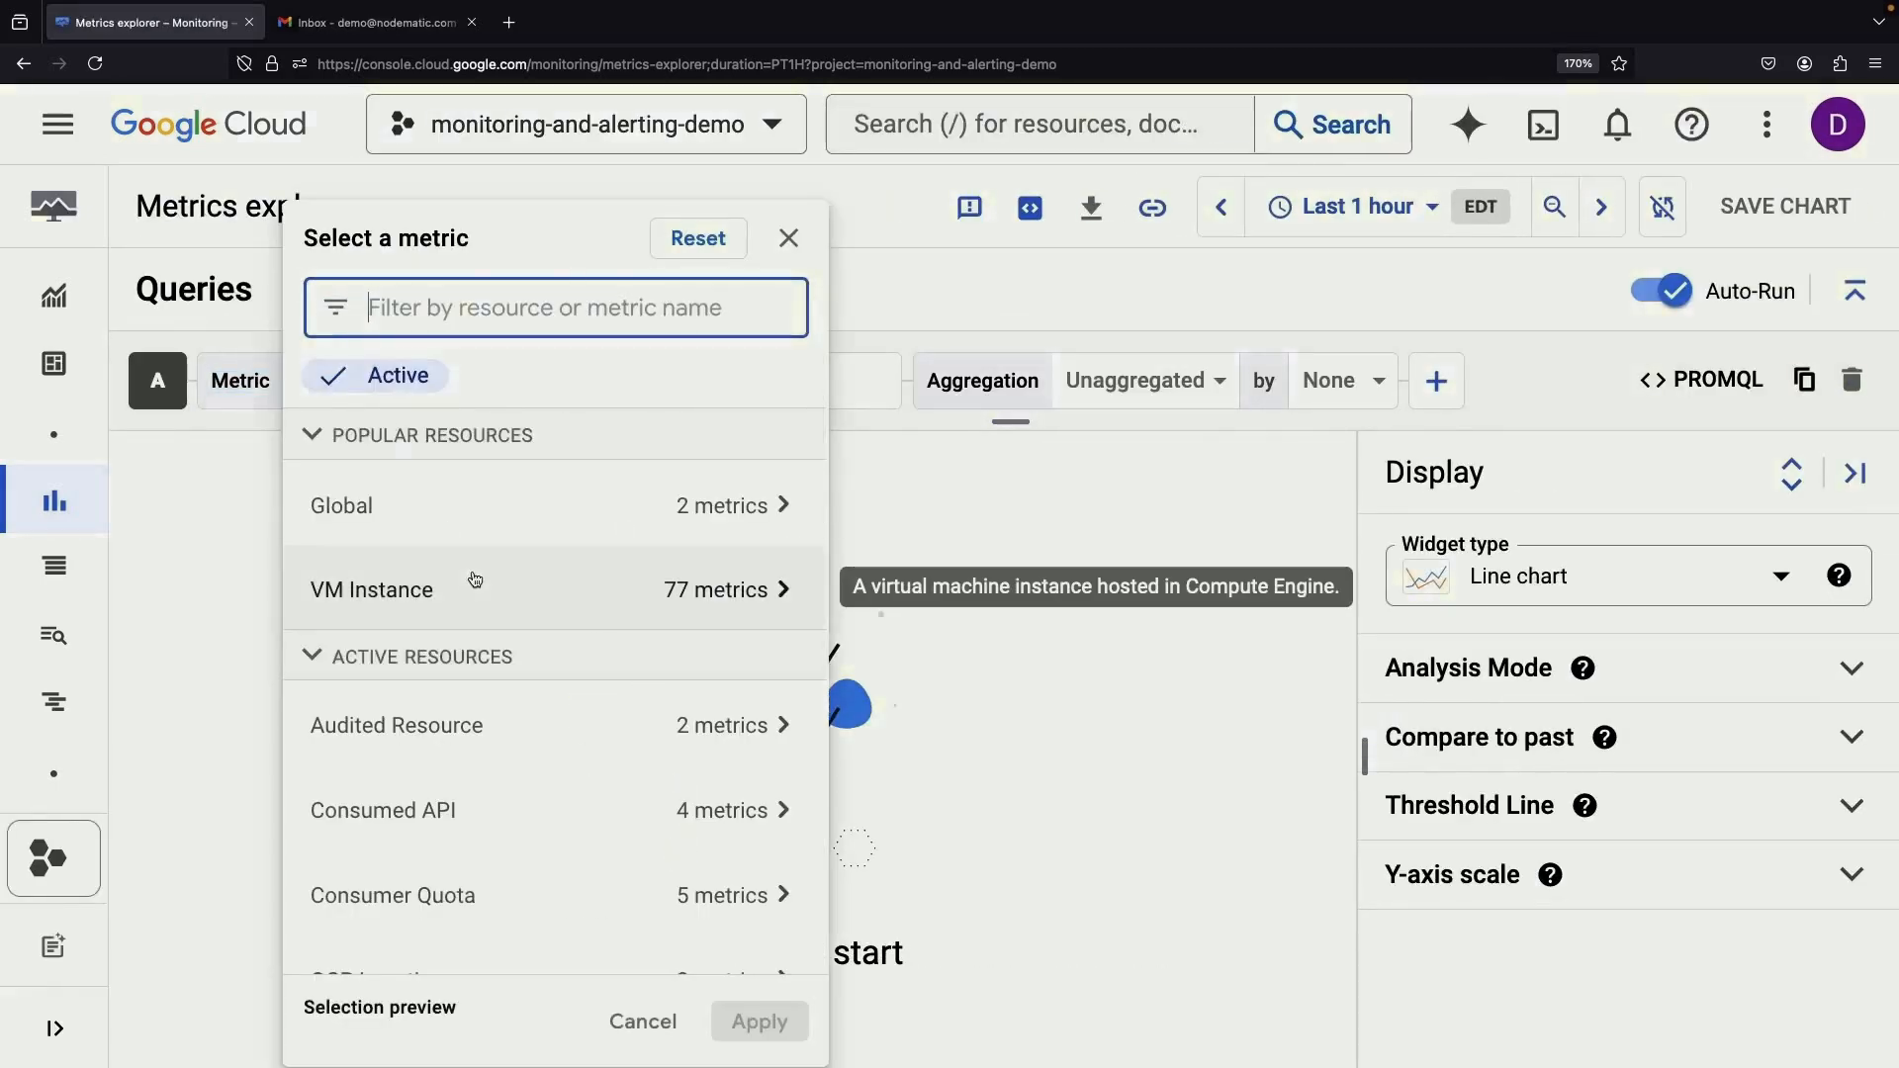
Chart VM Instance Memory usage (about 3.893 GiB) and glance at its PromQL query
left_click(474, 588)
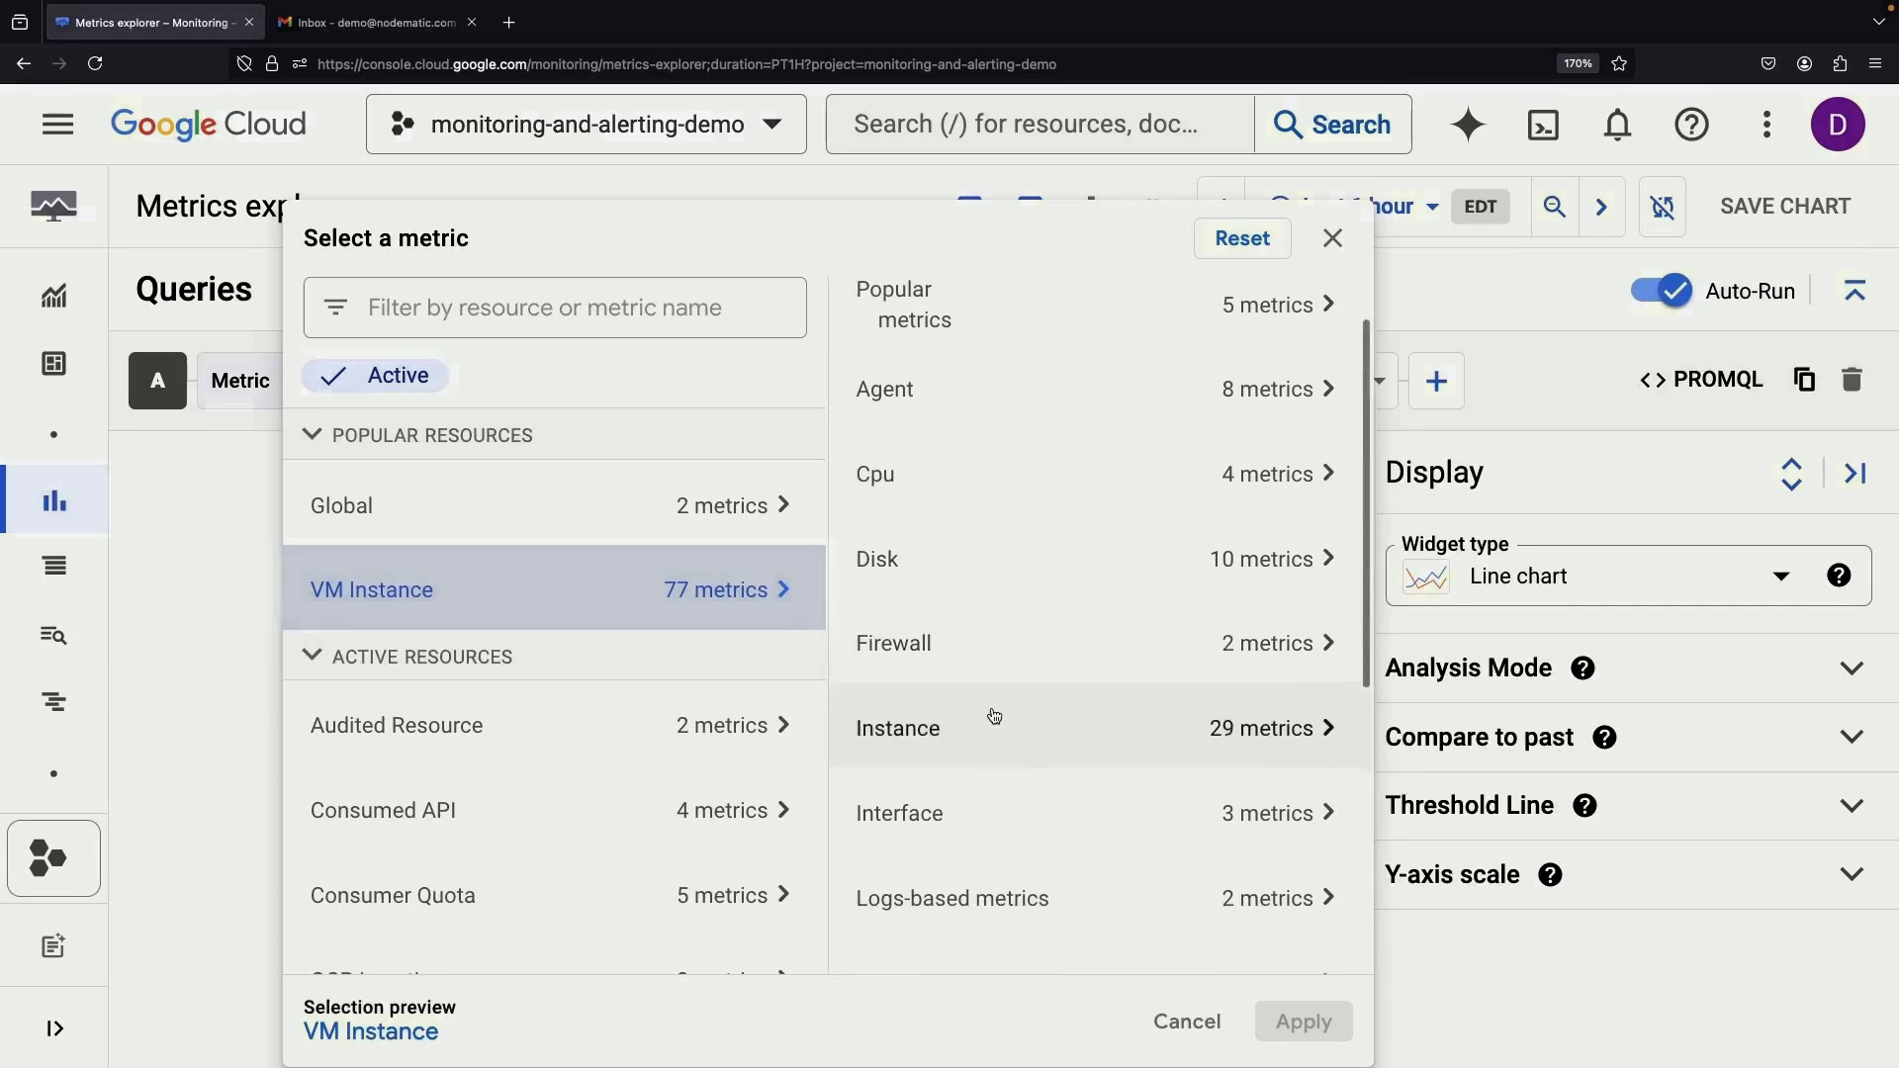
scroll(992, 712, "down", 5)
left_click(987, 643)
left_click(1419, 385)
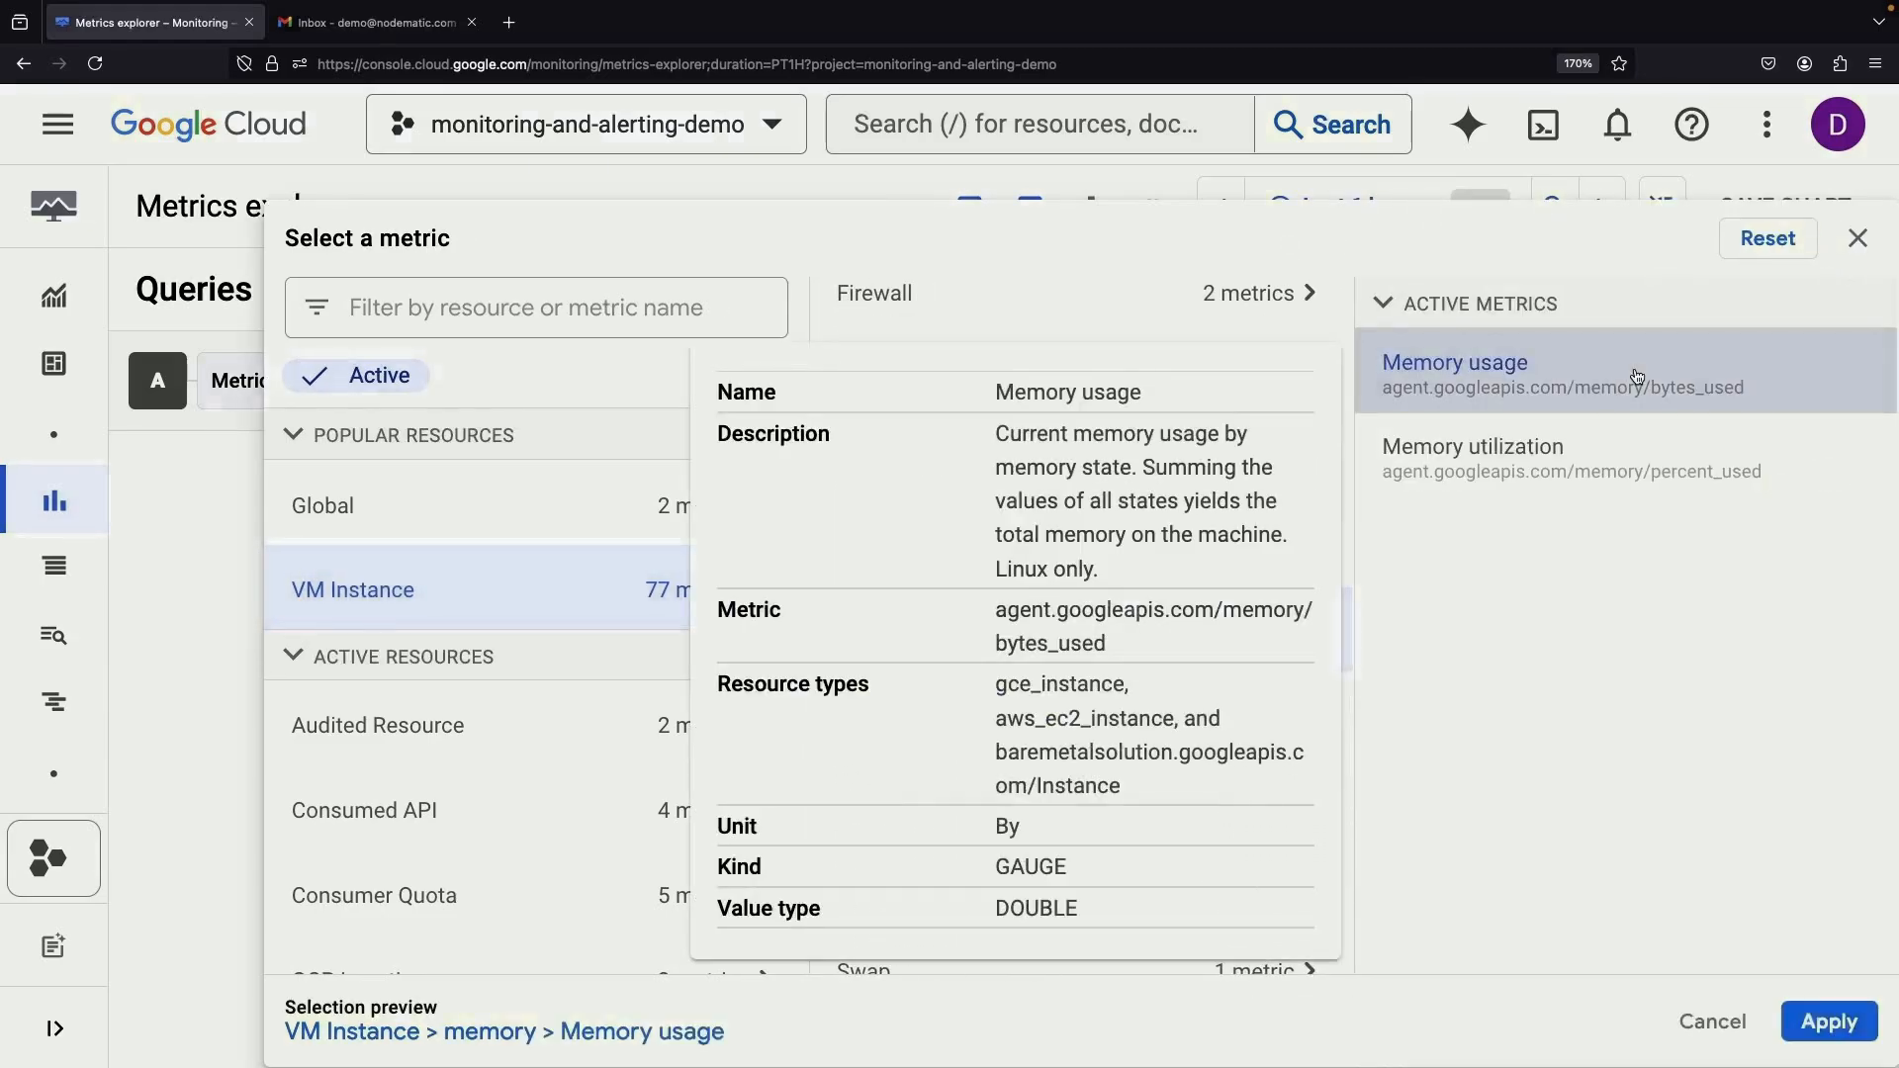
left_click(1830, 1022)
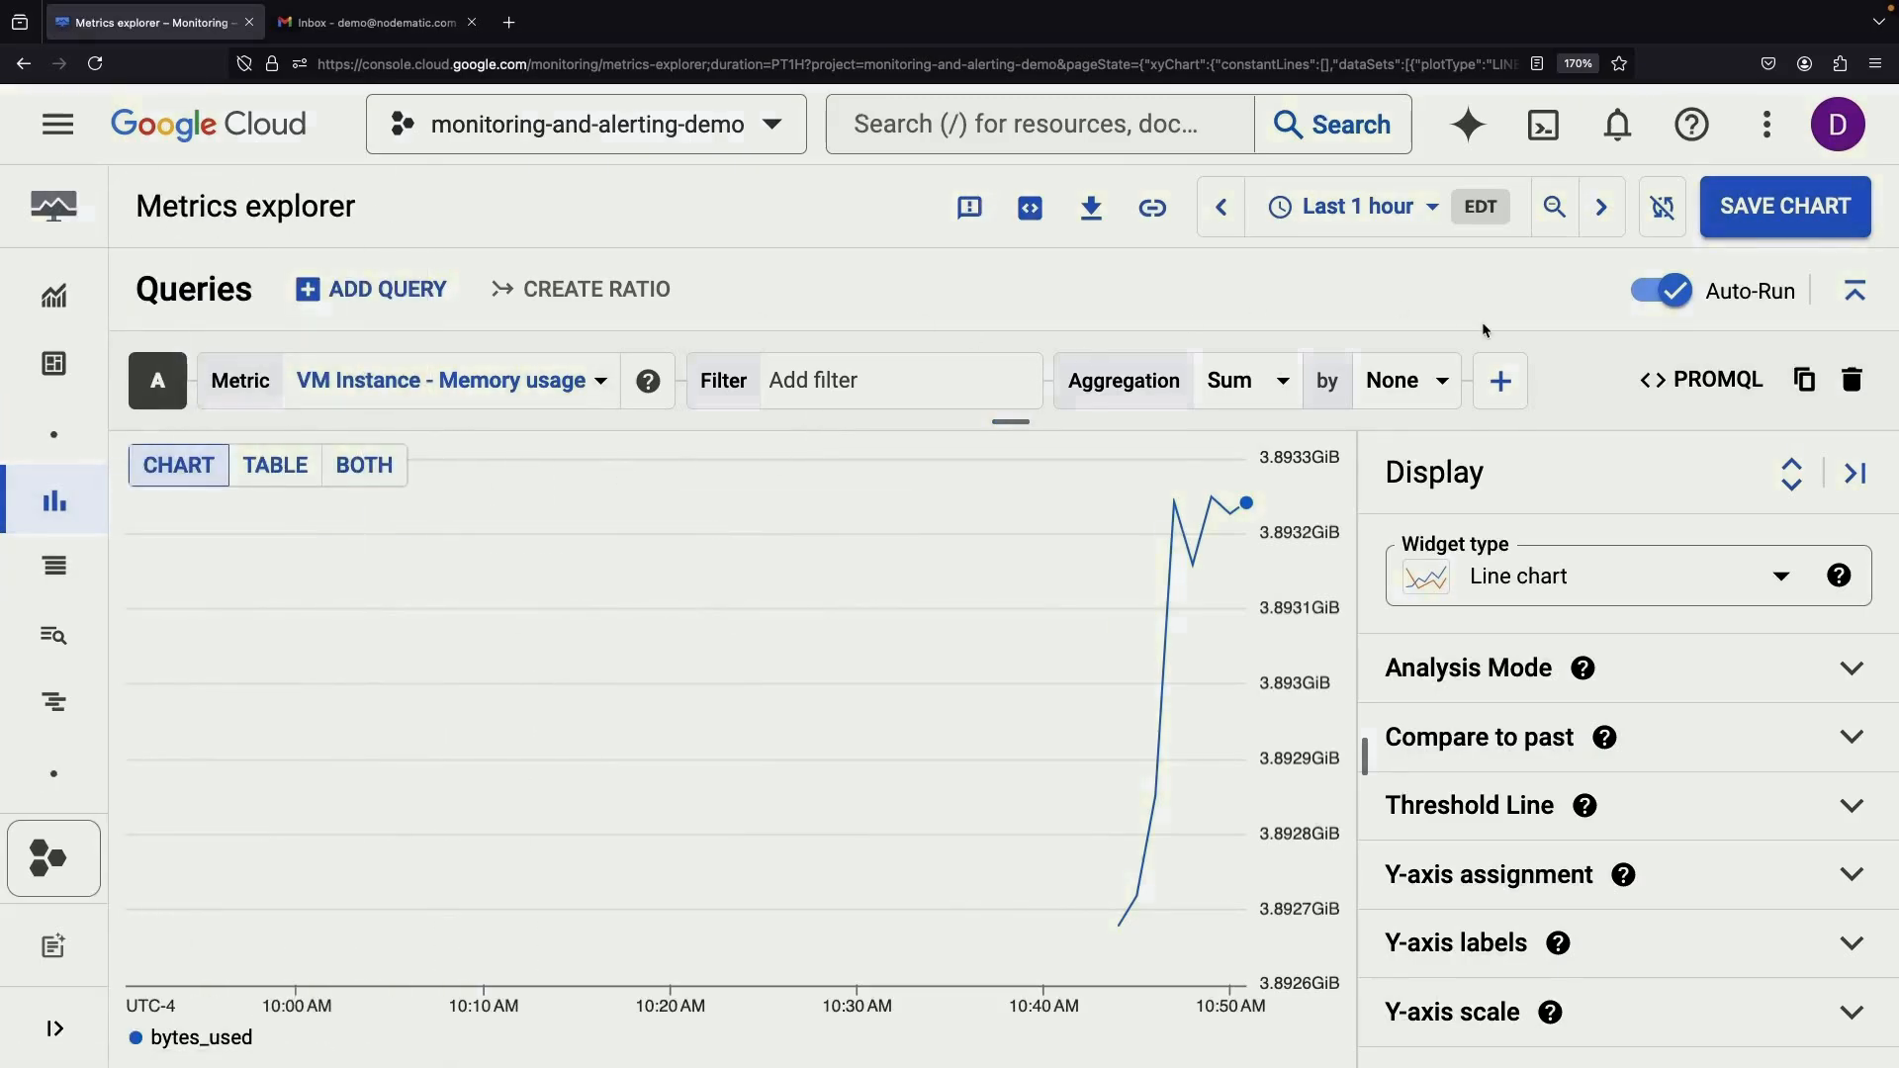
left_click(1701, 379)
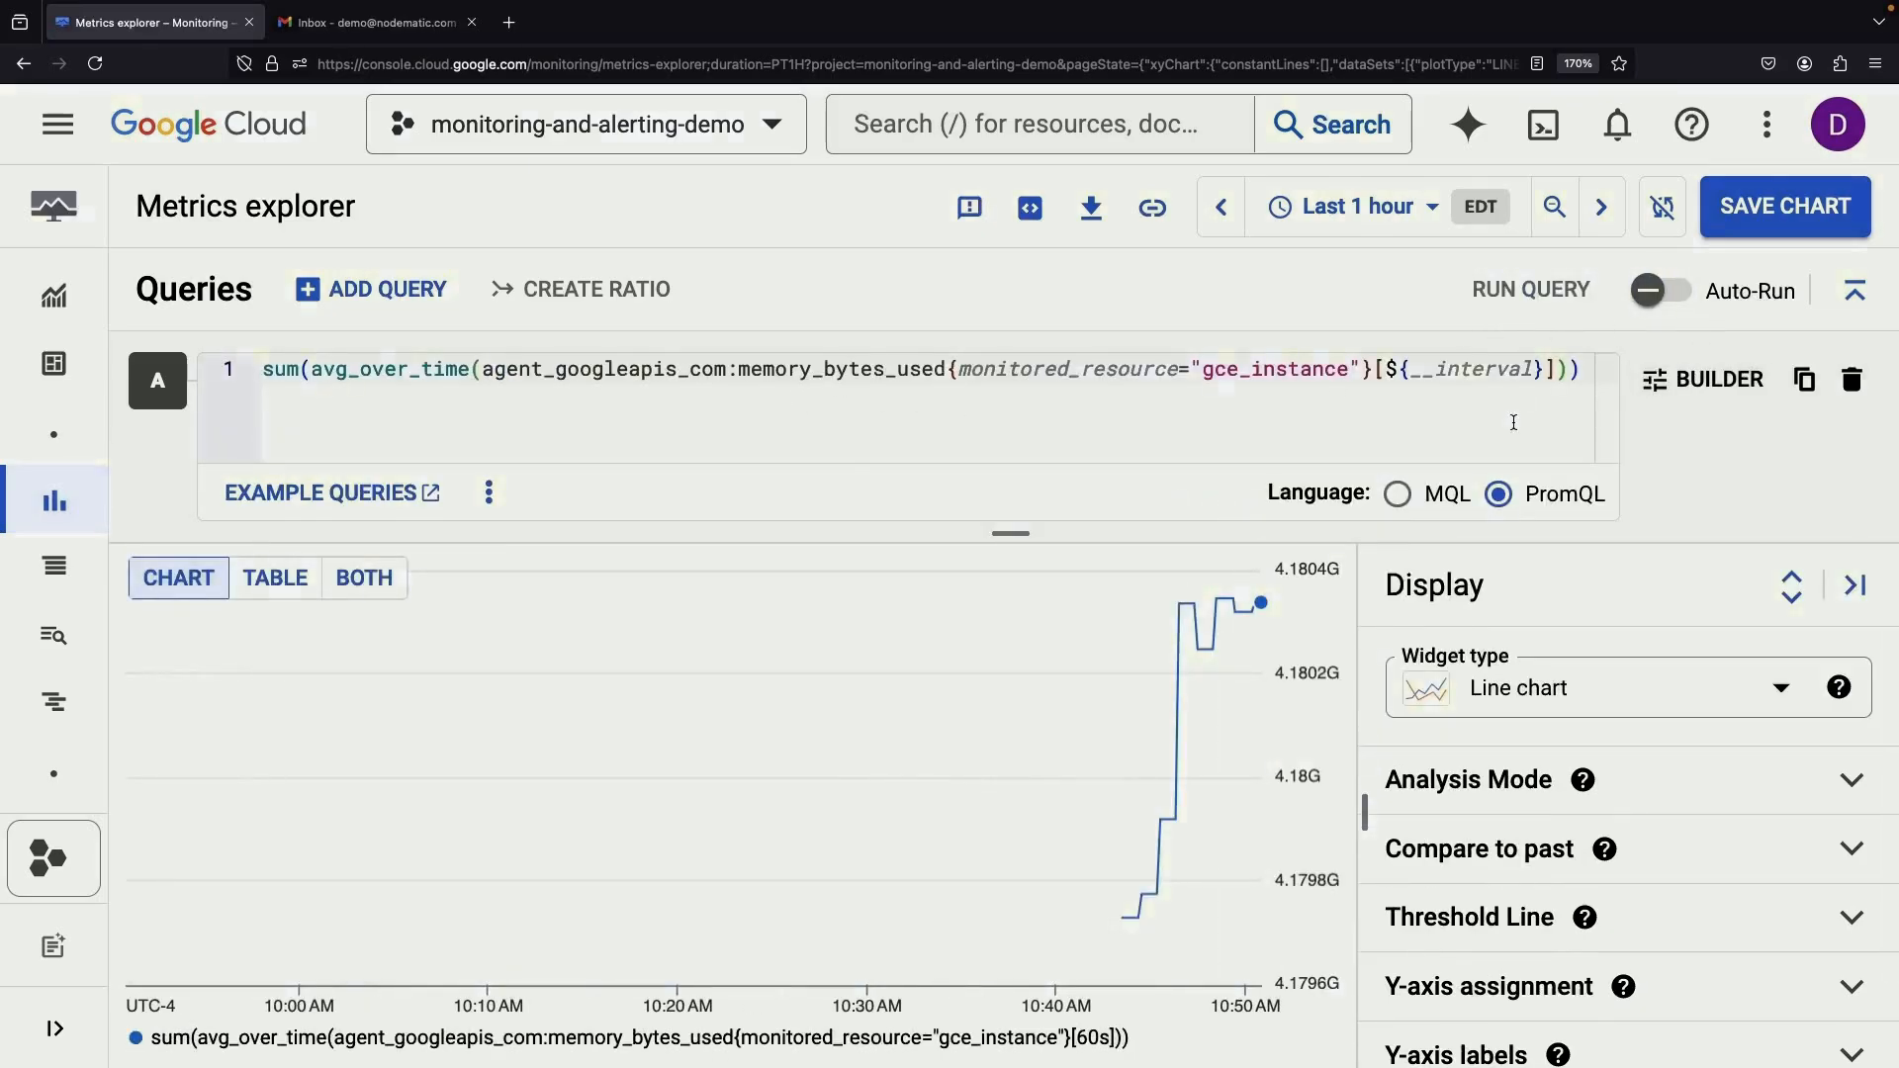
left_click(1699, 379)
Start a new alerting policy using VM Instance Memory utilization as the condition metric
mouse_move(60, 426)
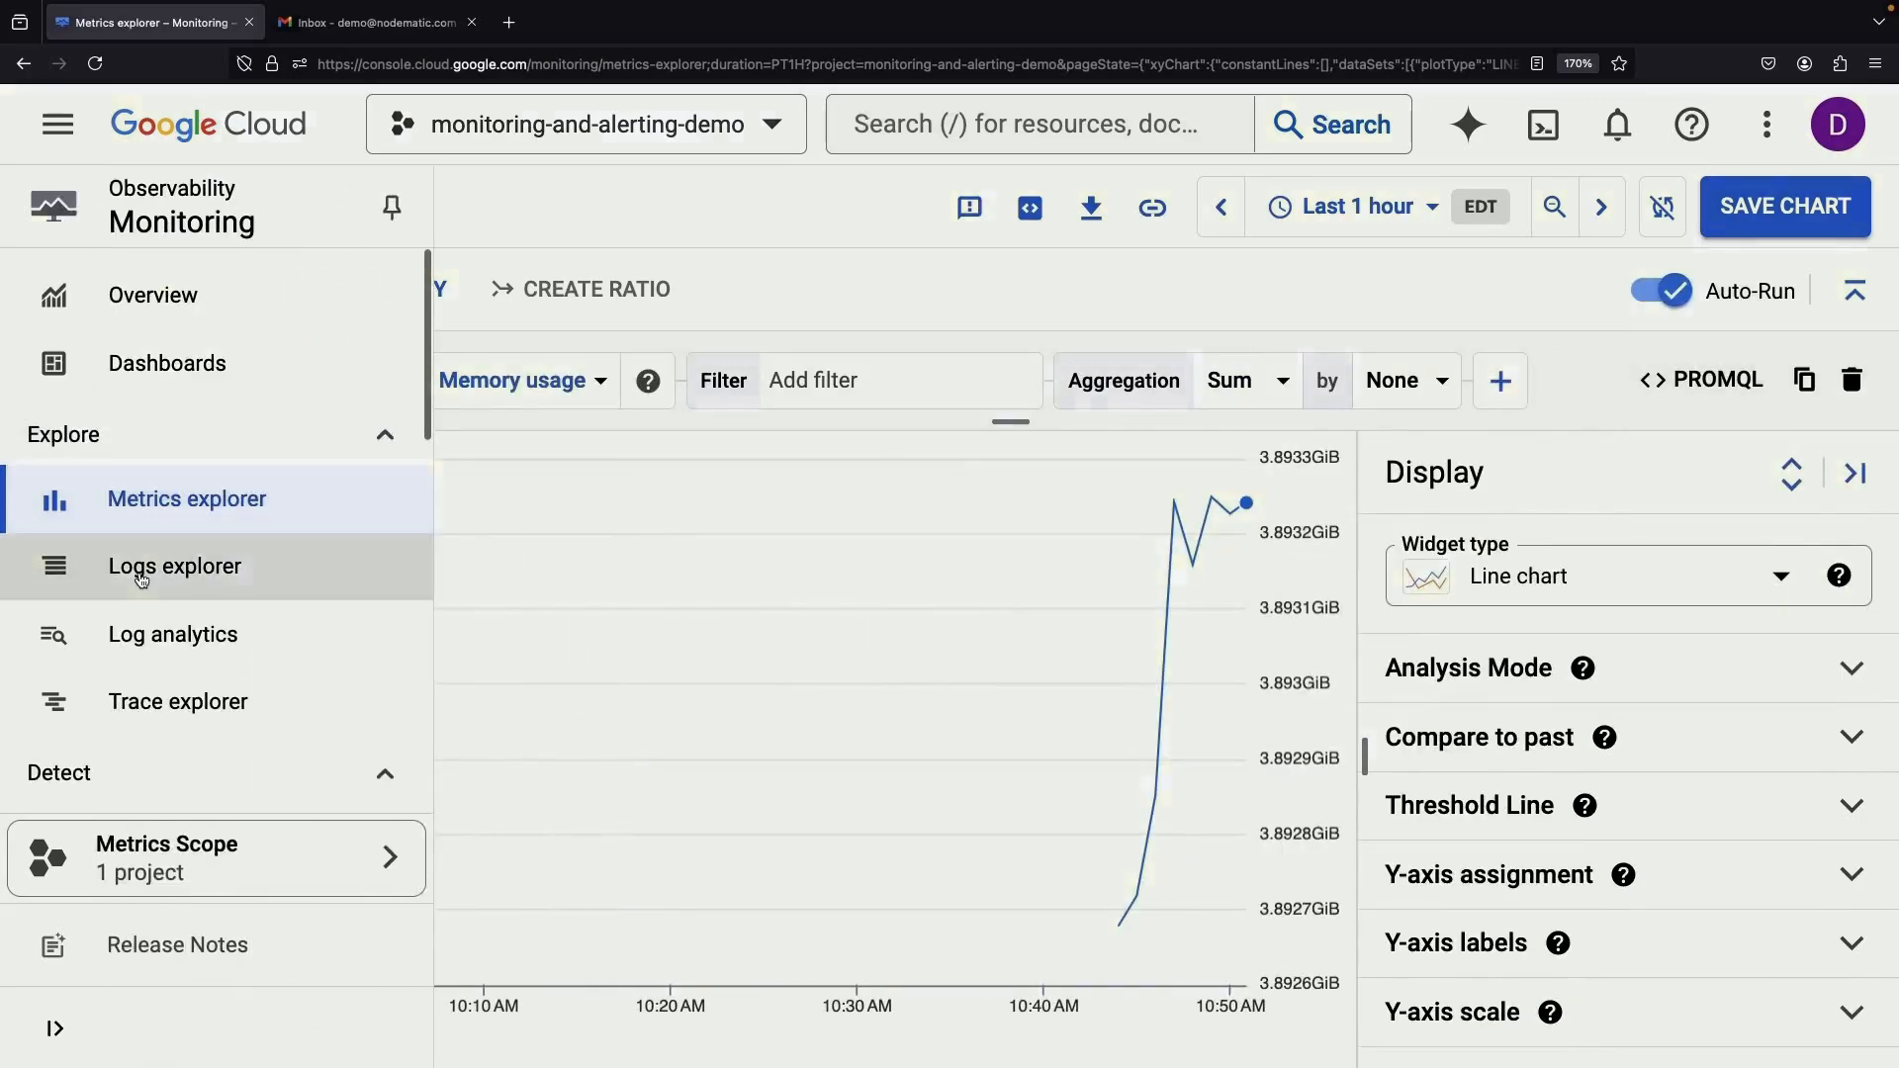
left_click(128, 633)
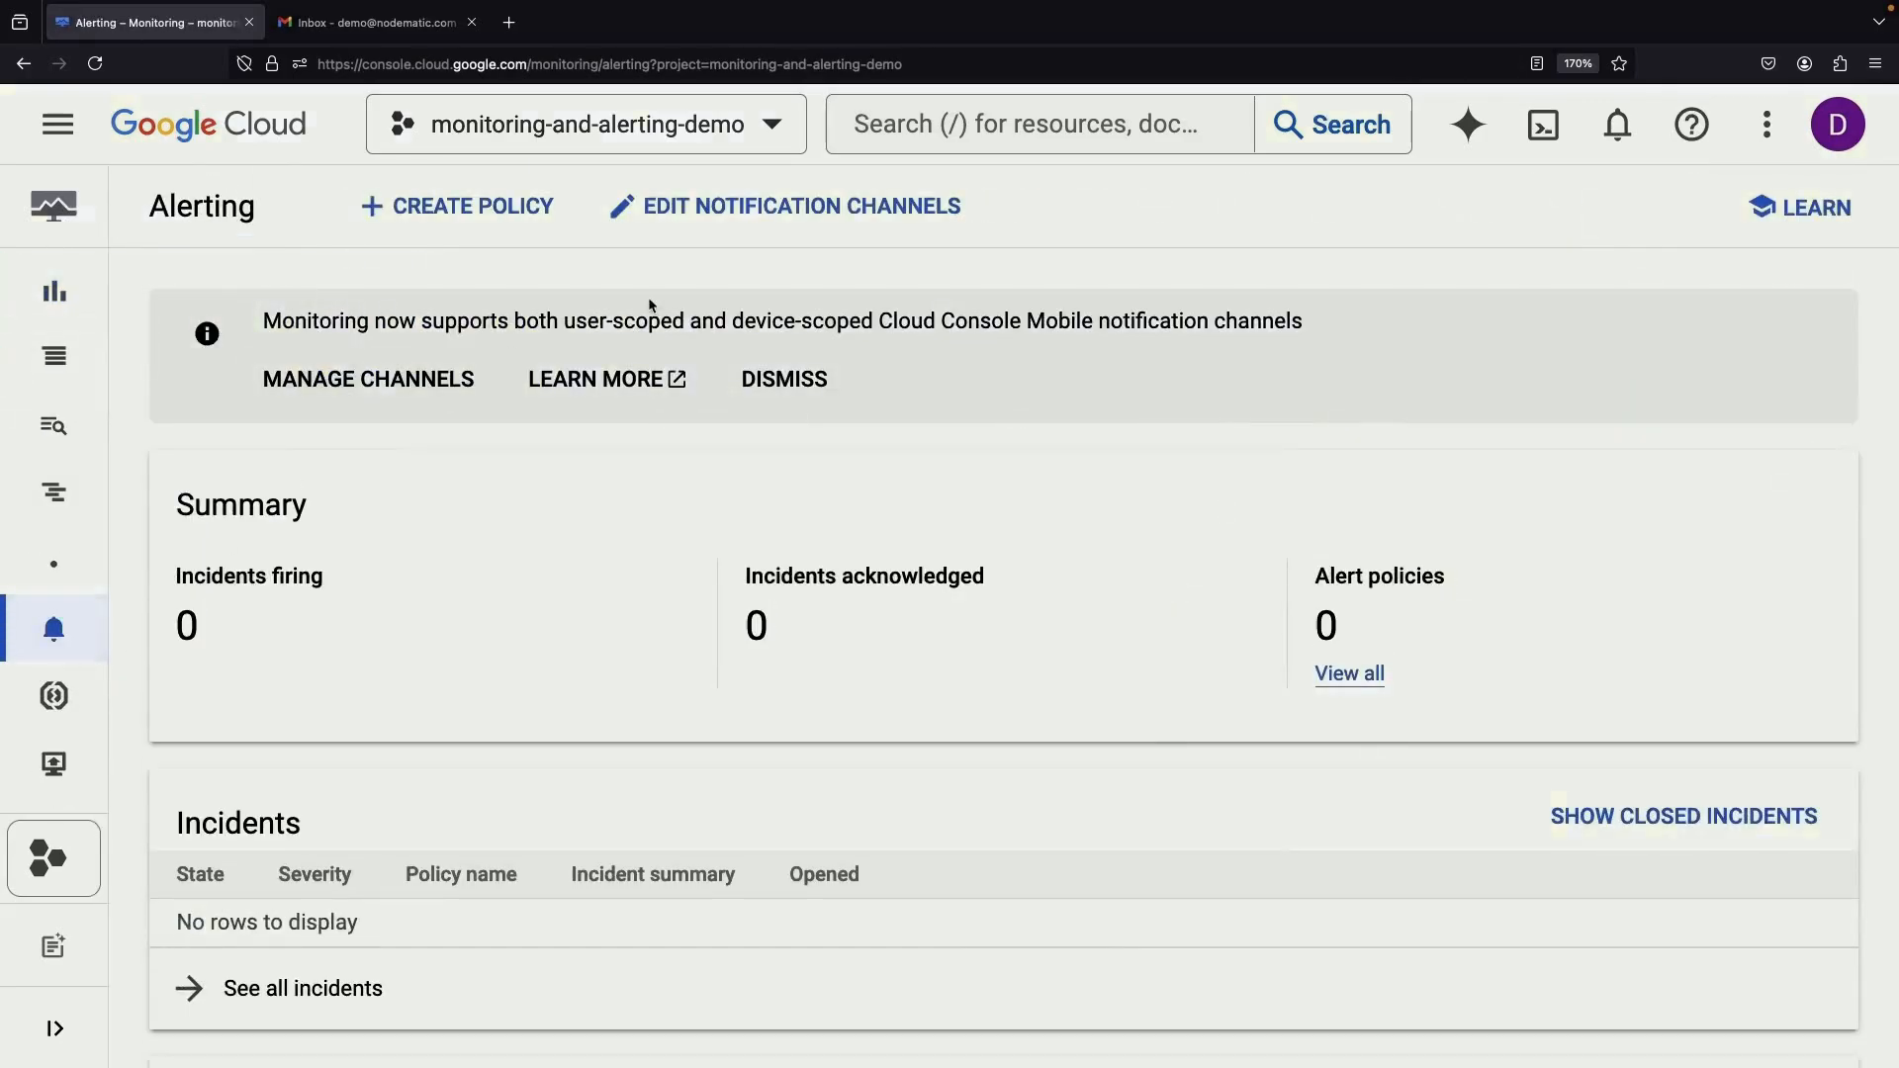
left_click(539, 213)
left_click(679, 538)
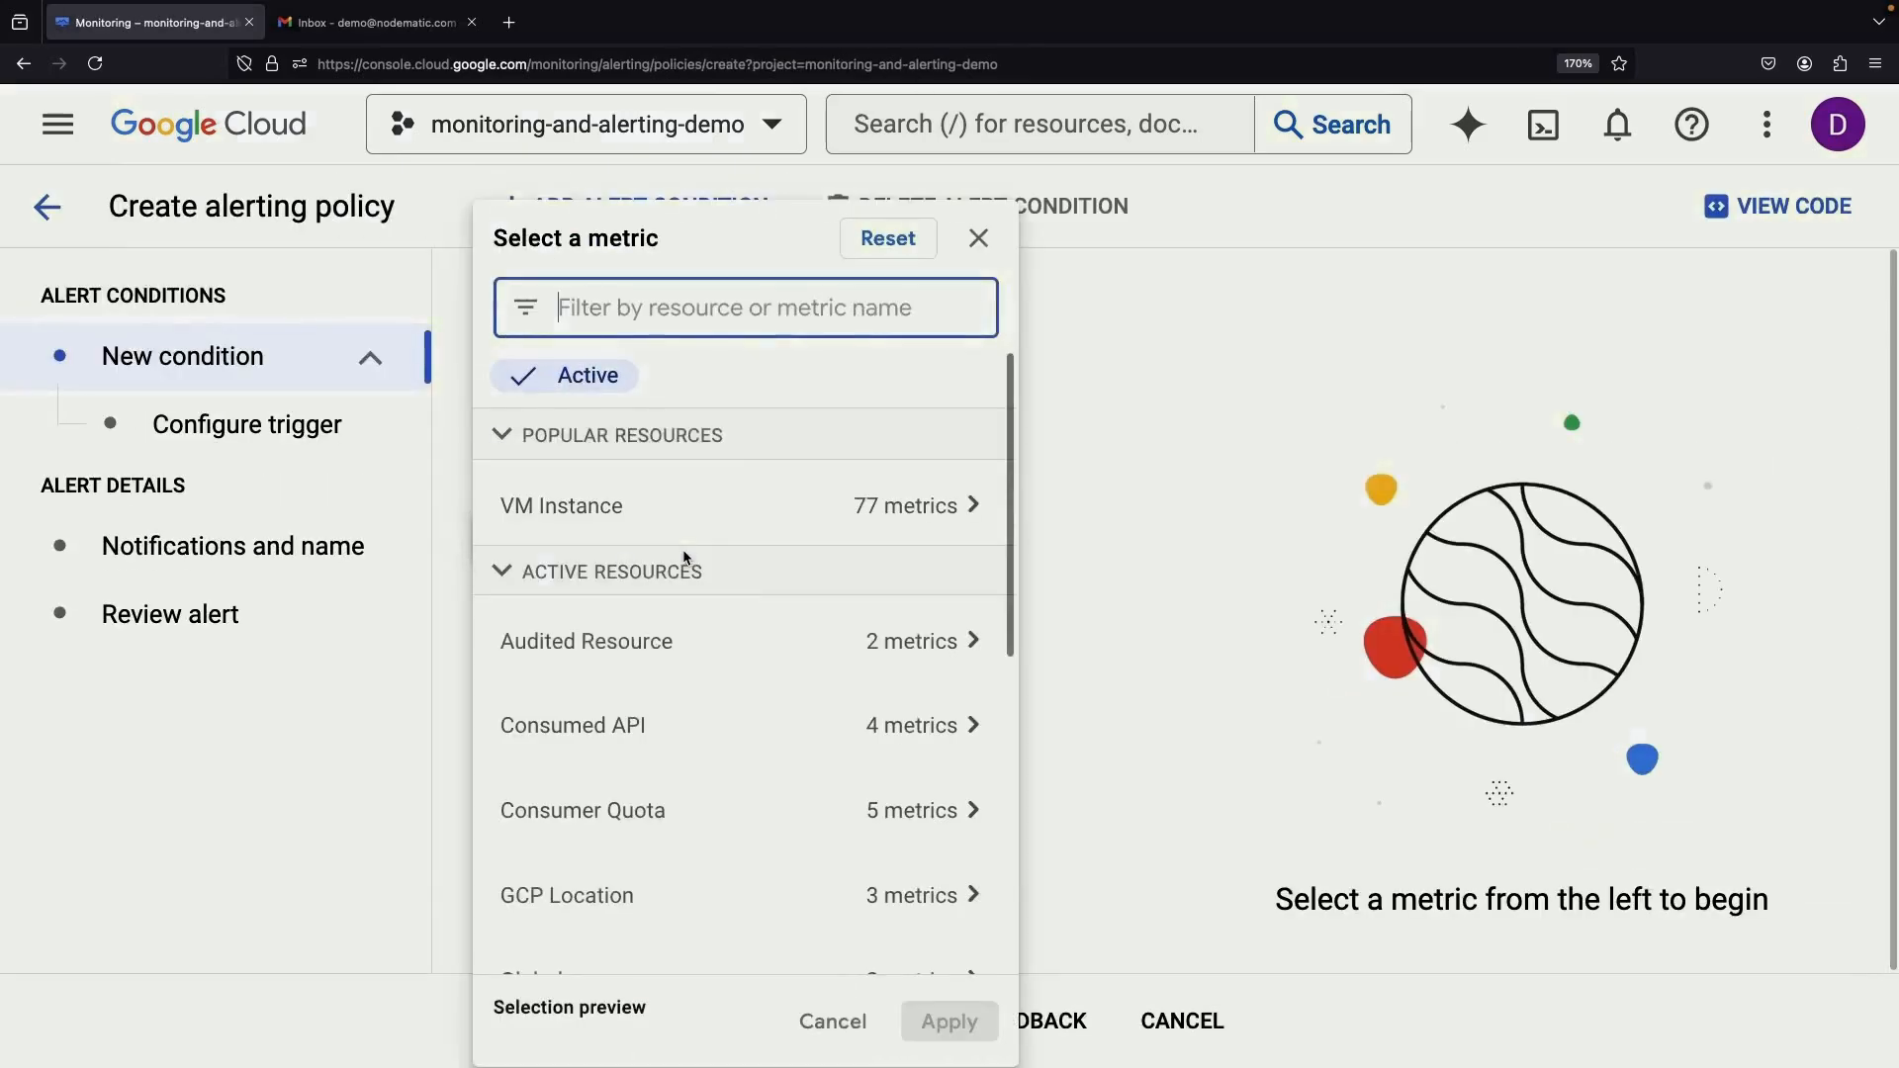
left_click(805, 509)
scroll(1275, 743, "down", 1)
scroll(1269, 742, "up", 1)
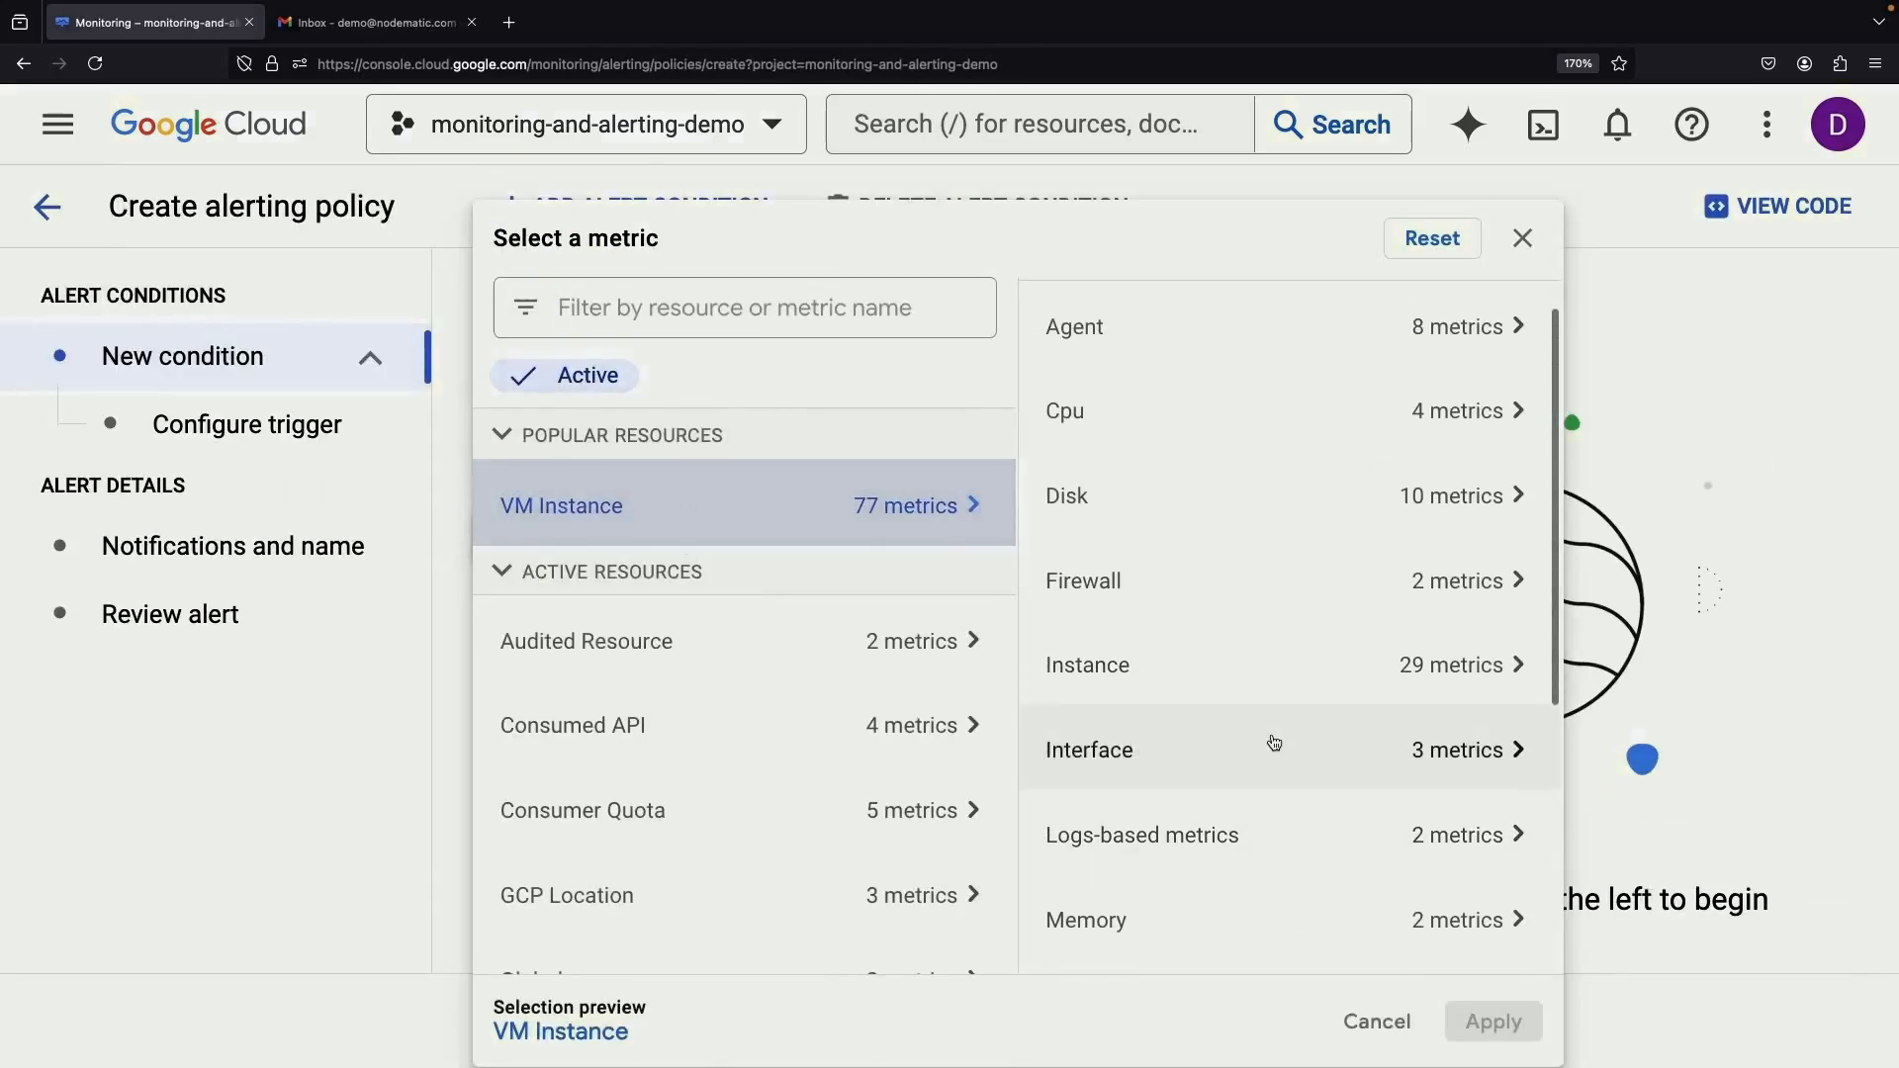
left_click(1243, 915)
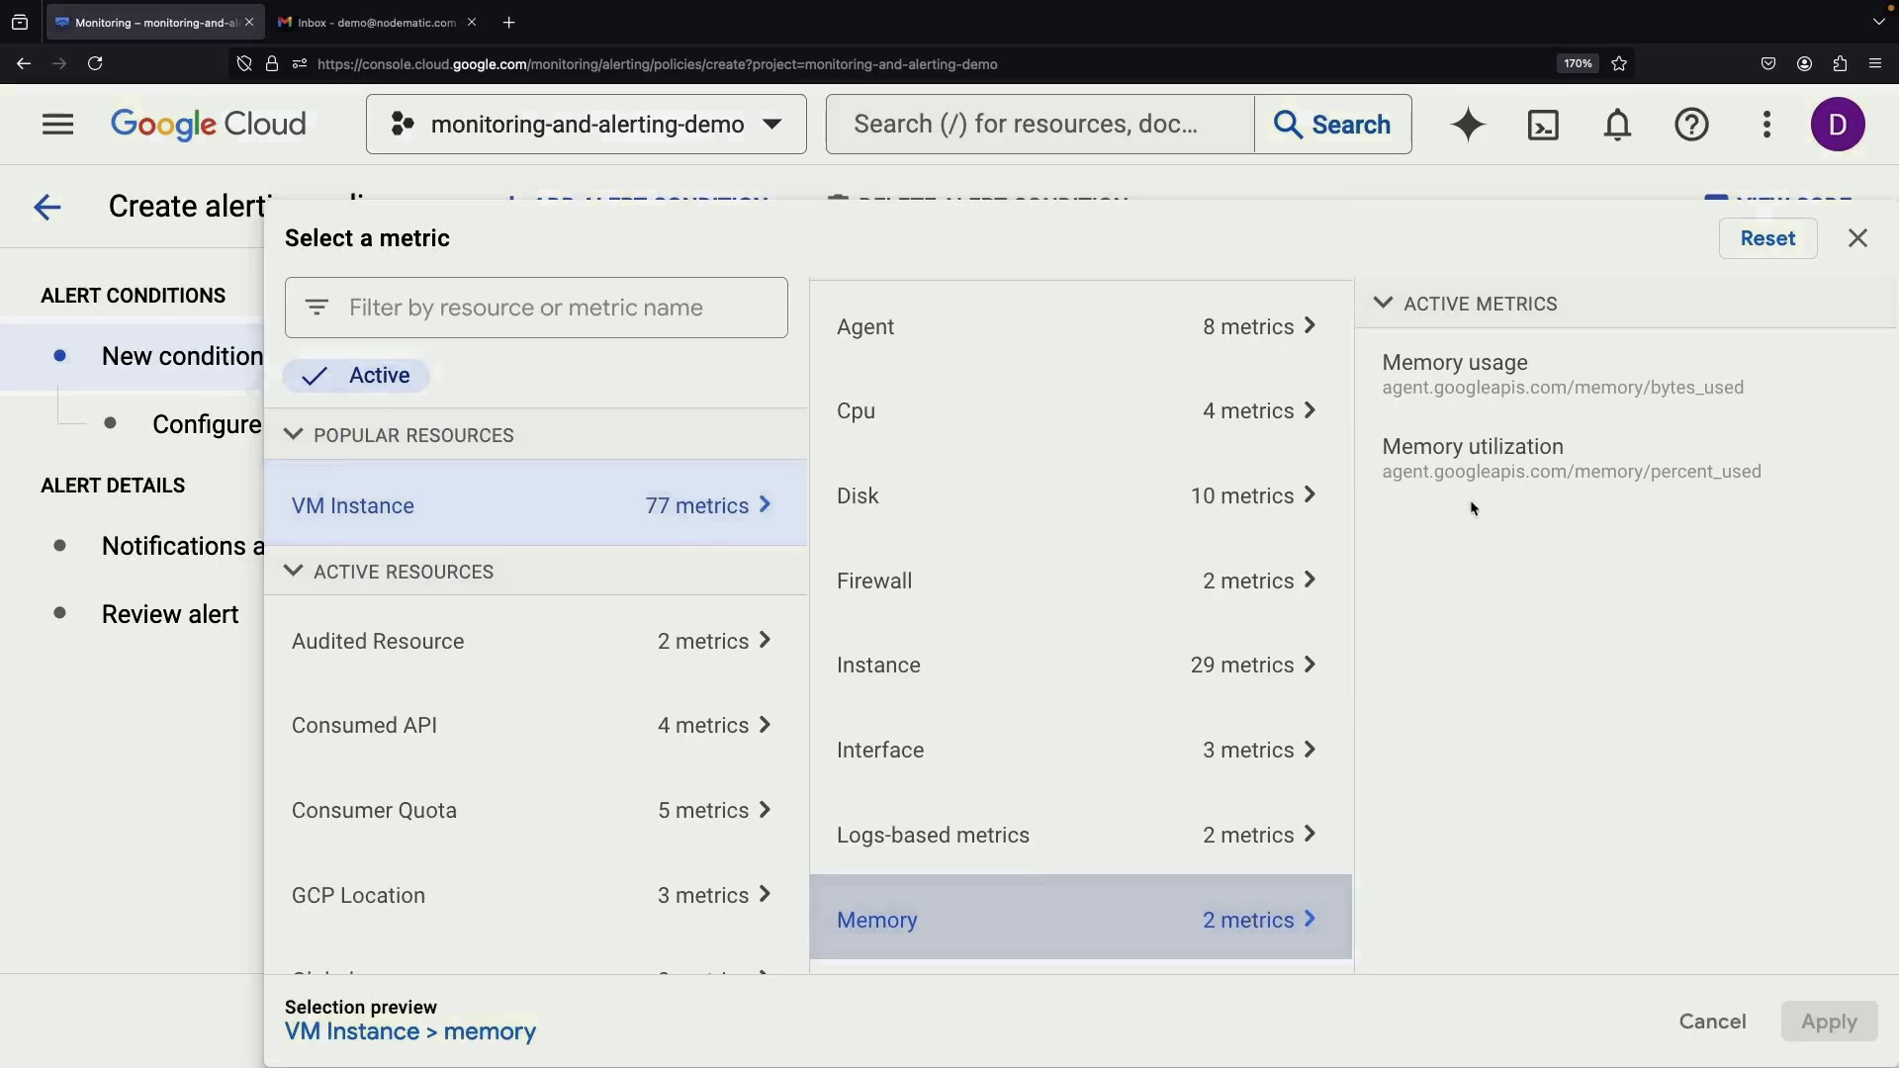
left_click(1500, 372)
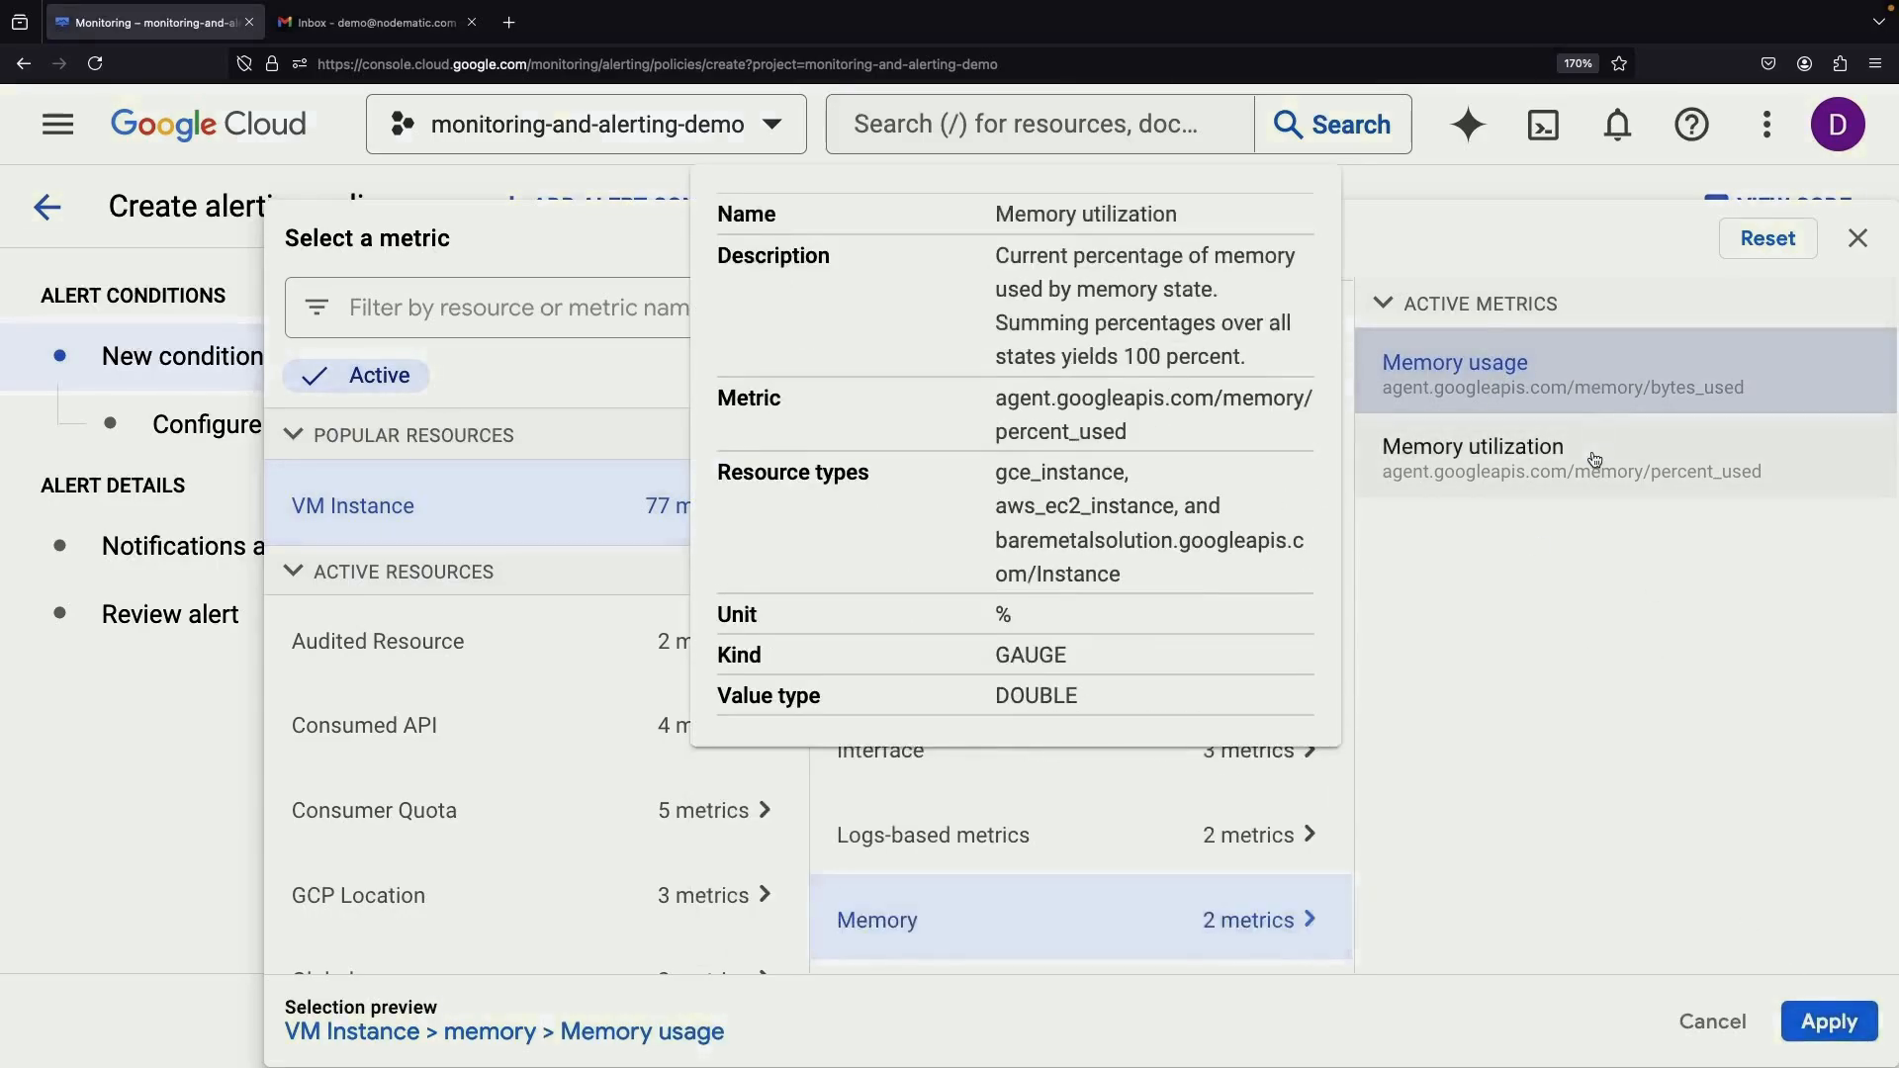
left_click(1599, 471)
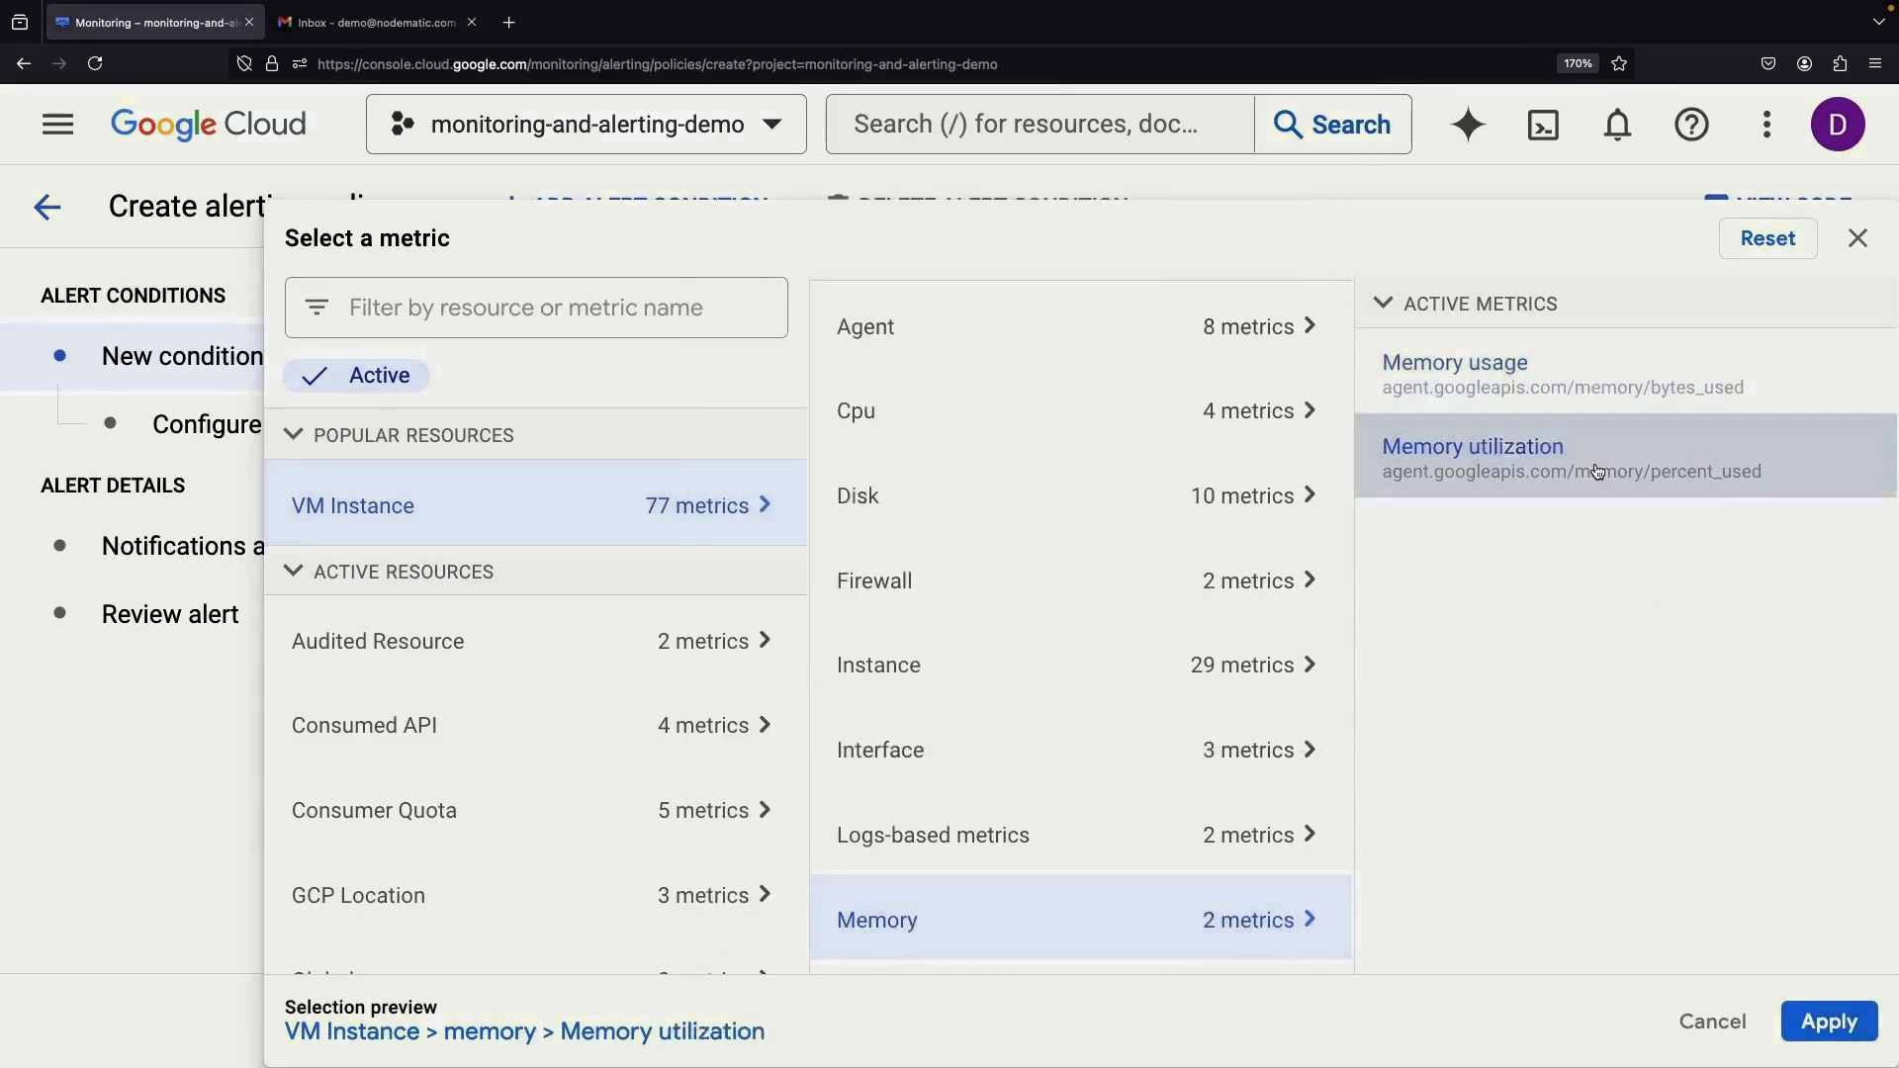
left_click(1828, 1022)
Keep the rolling window function at mean over the 5 min window
scroll(791, 666, "down", 1)
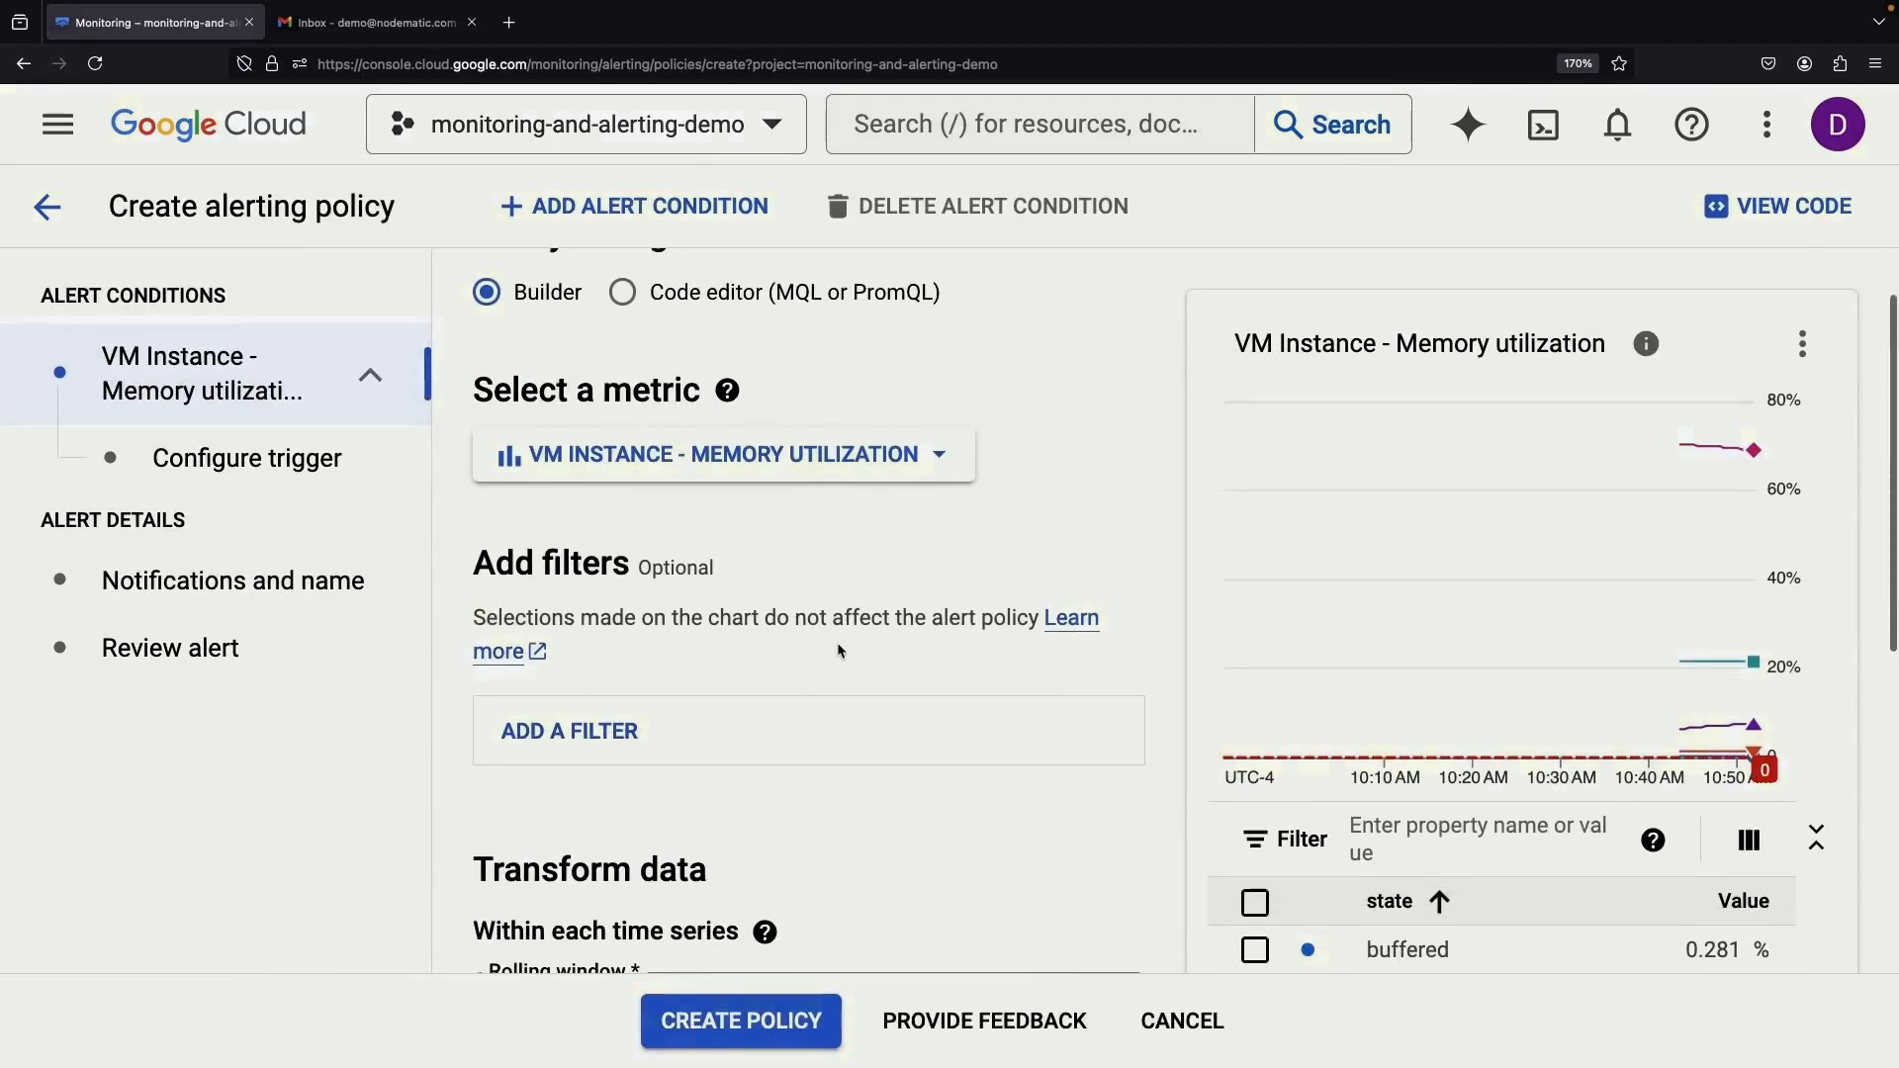
scroll(839, 650, "down", 3)
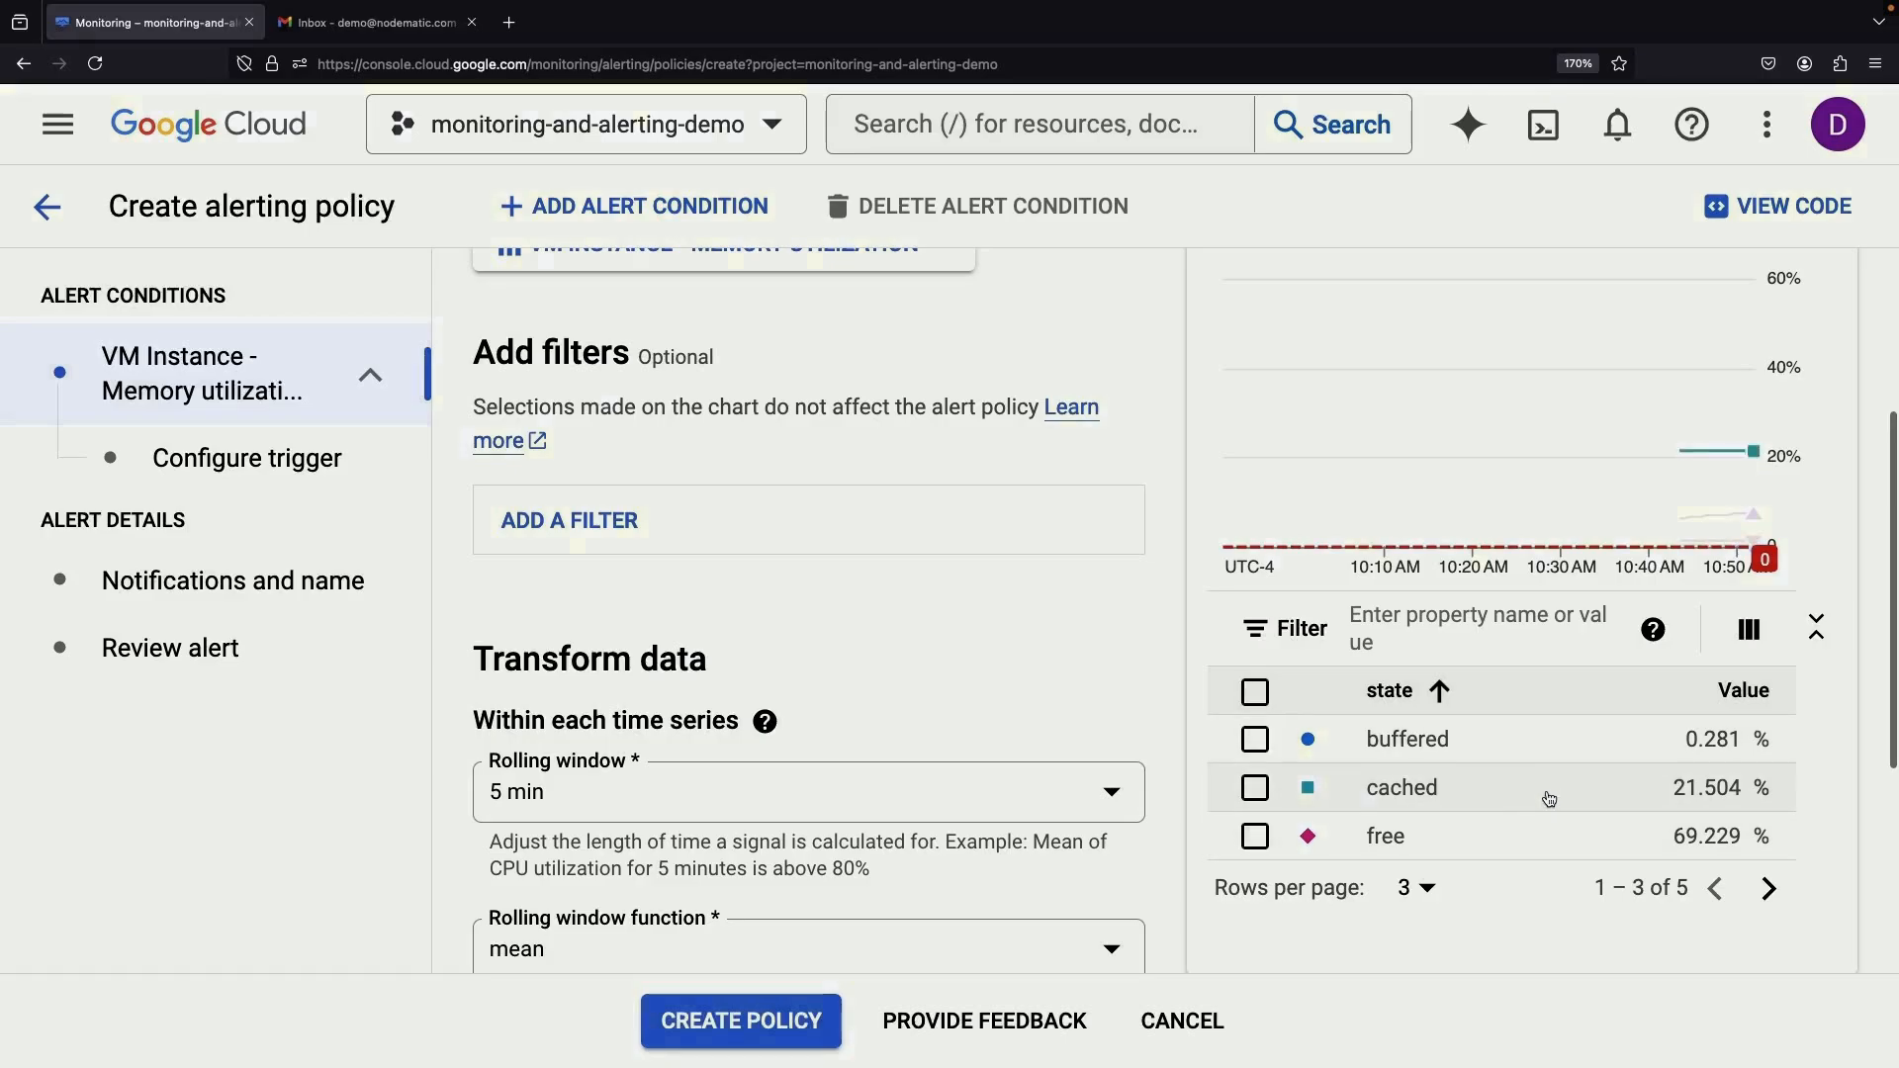
scroll(1544, 794, "up", 1)
scroll(1579, 780, "up", 1)
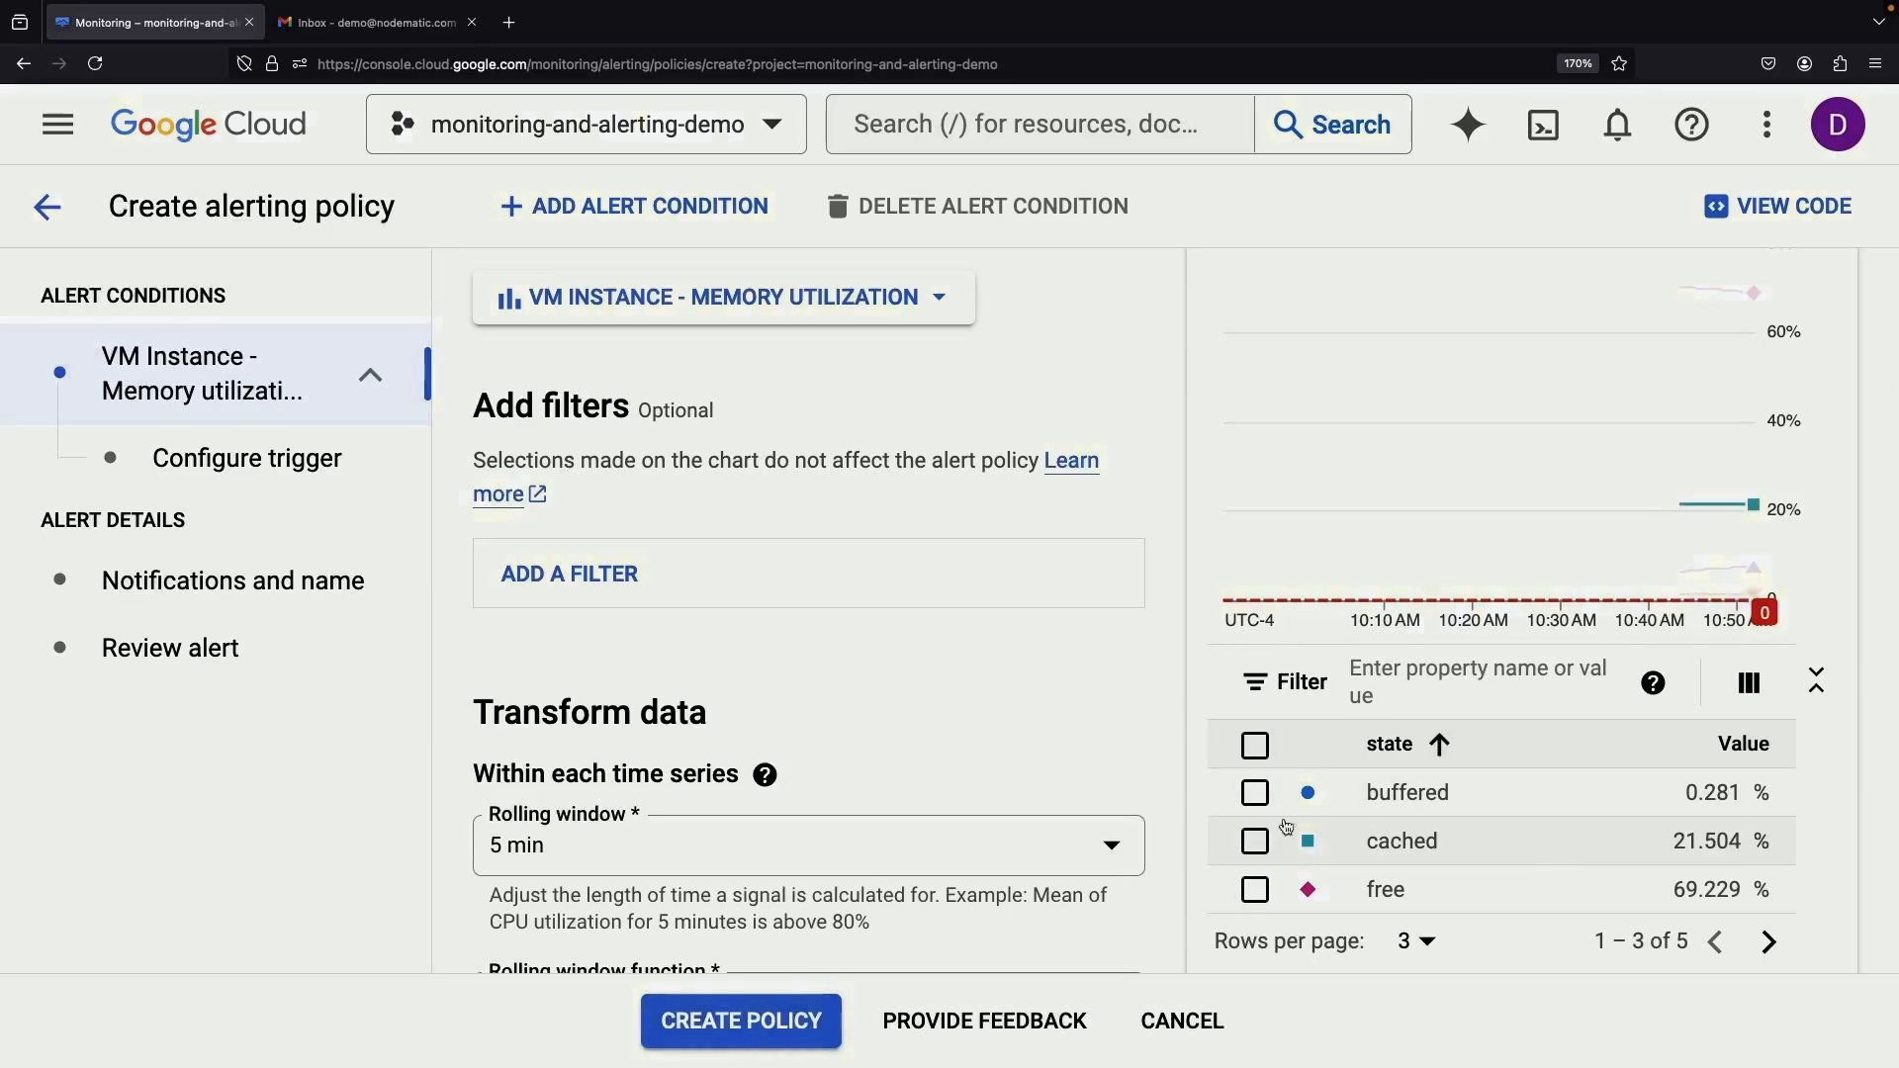
scroll(1286, 827, "down", 3)
left_click(793, 787)
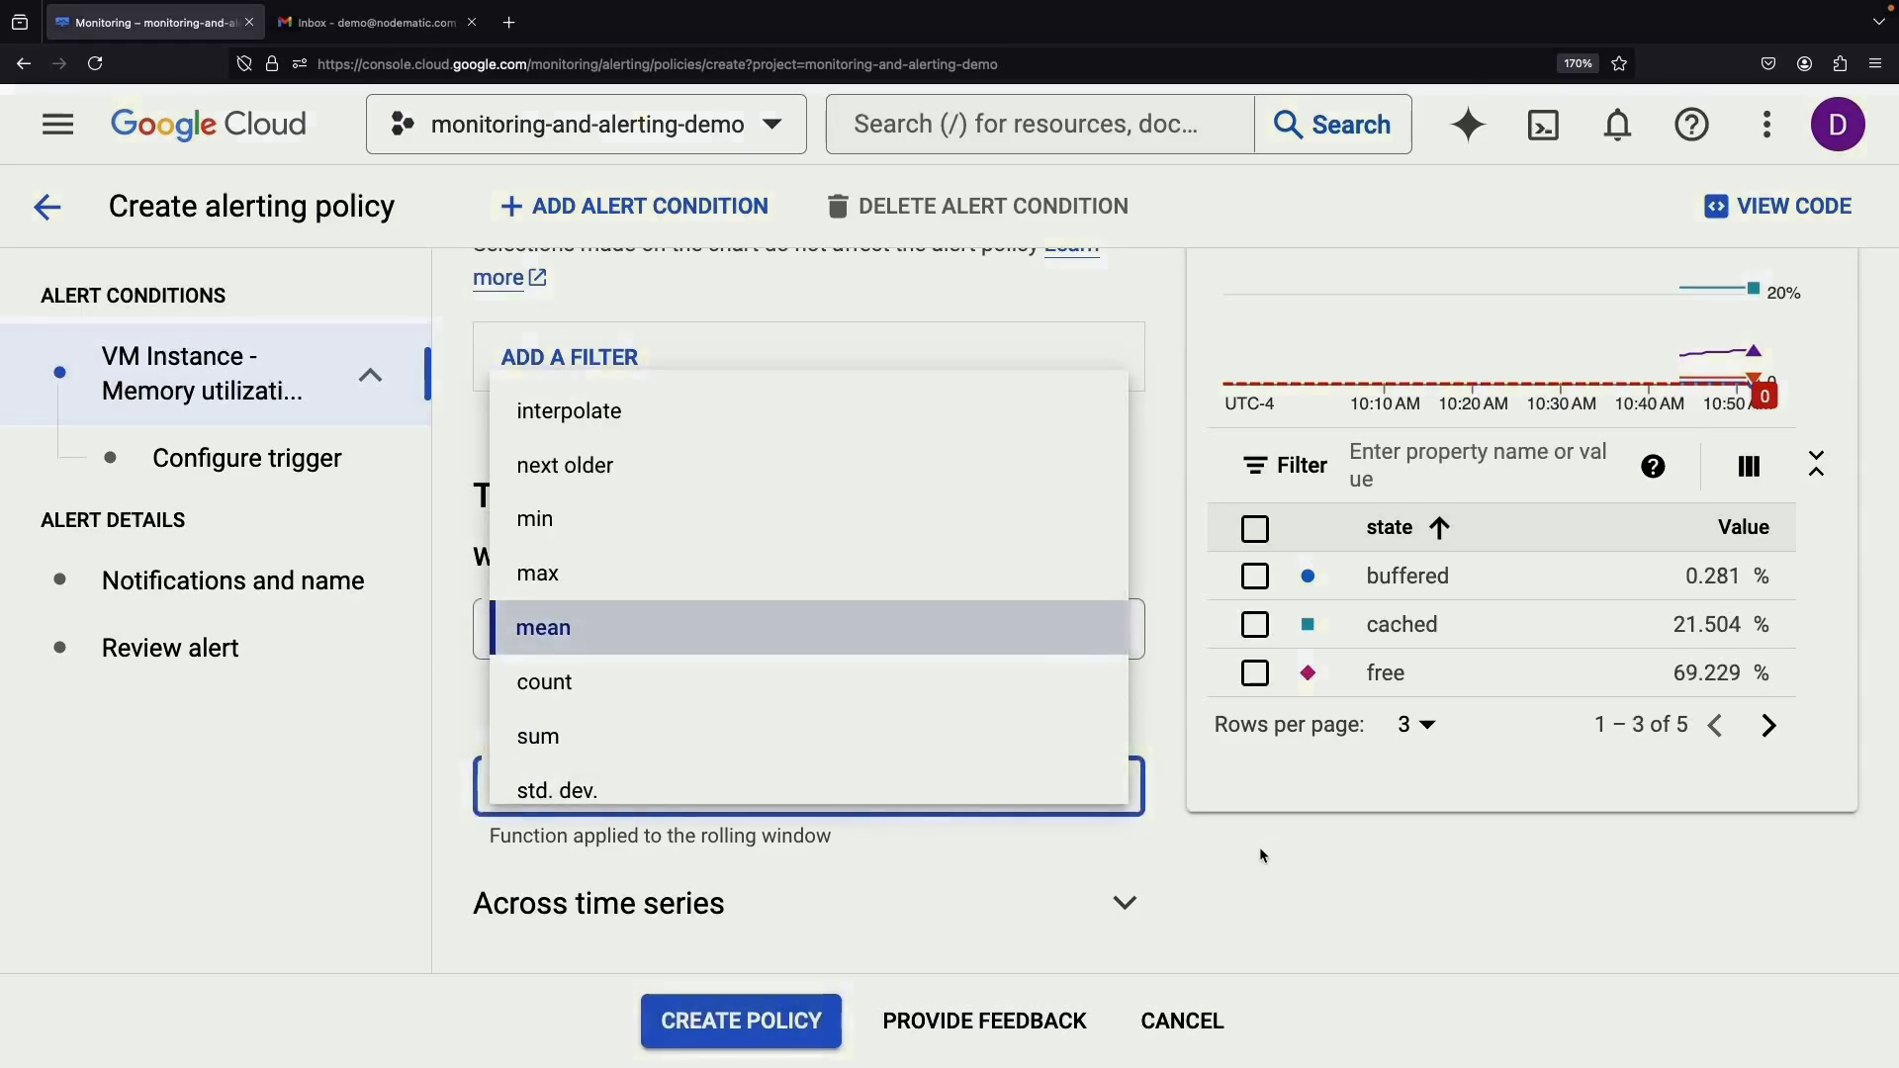
left_click(1193, 857)
scroll(1193, 858, "down", 2)
scroll(1193, 860, "down", 1)
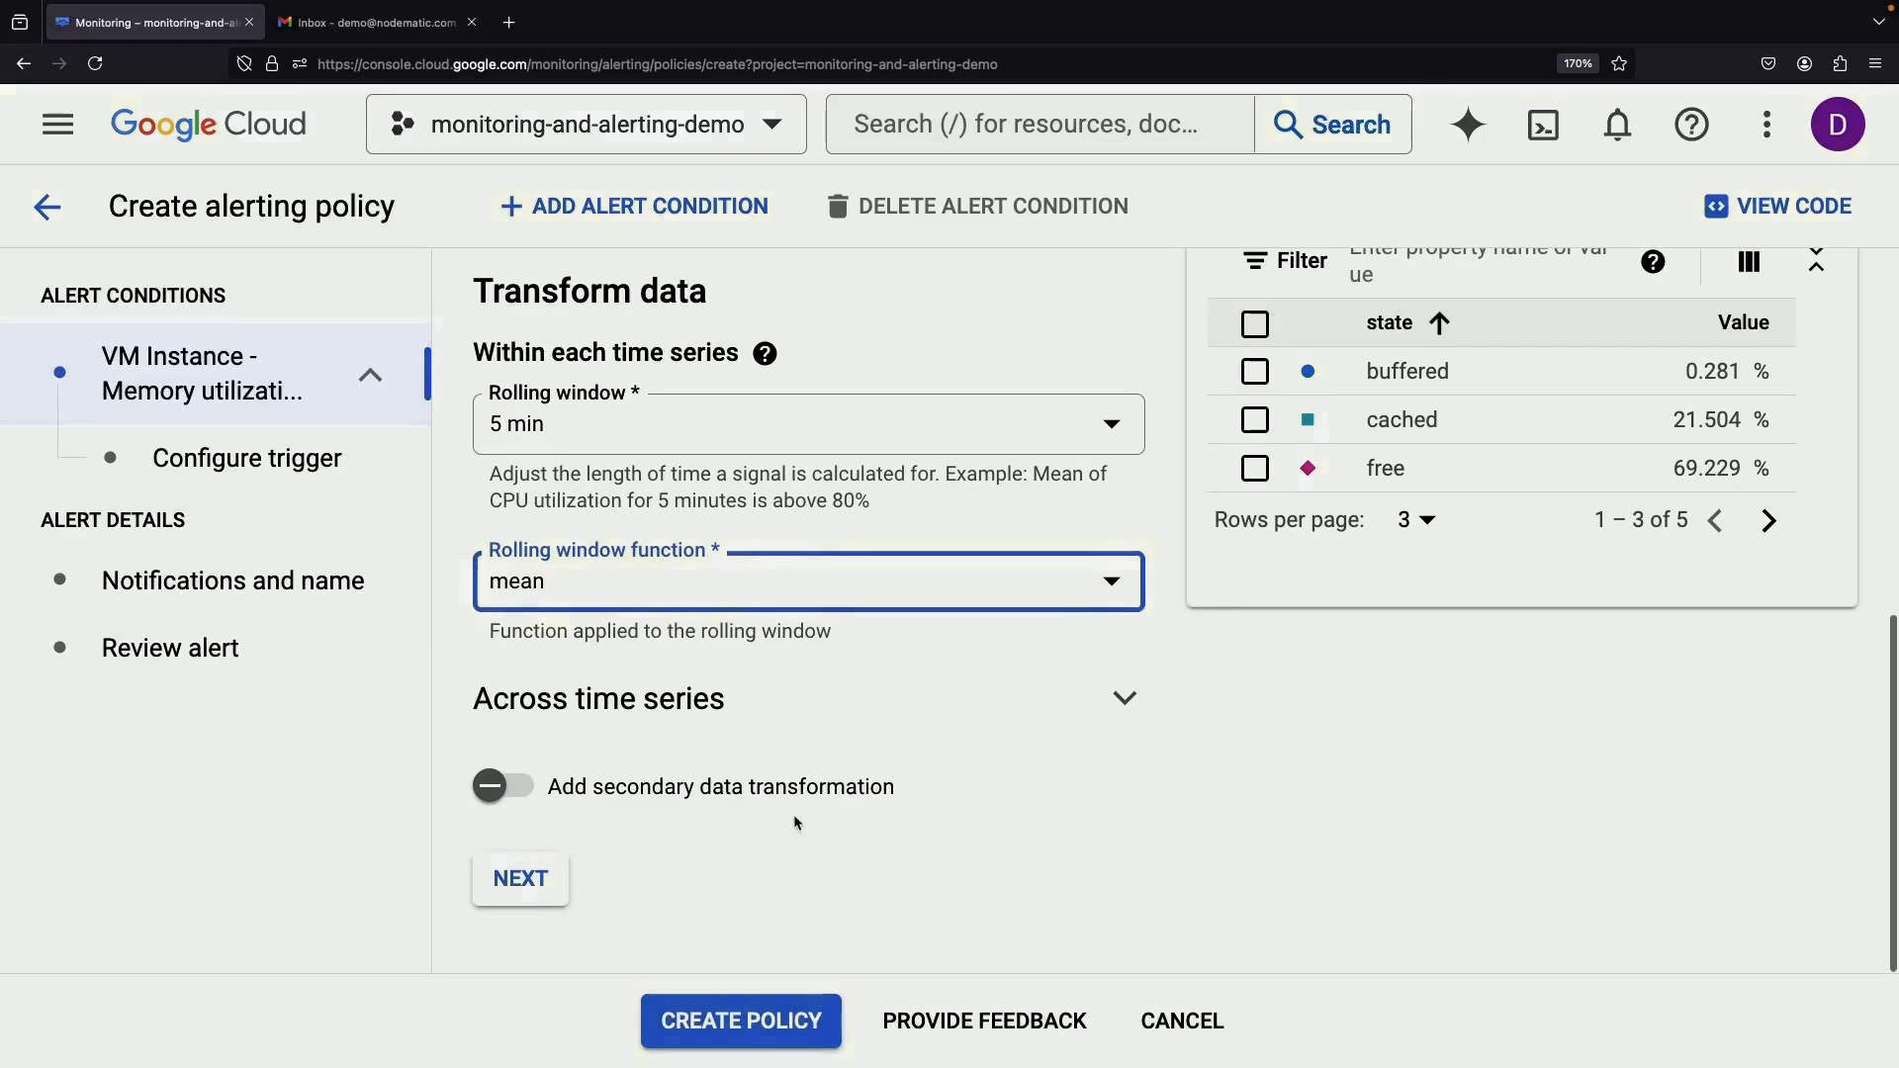
Make the condition fire below a threshold value of 50
left_click(522, 884)
scroll(870, 584, "down", 2)
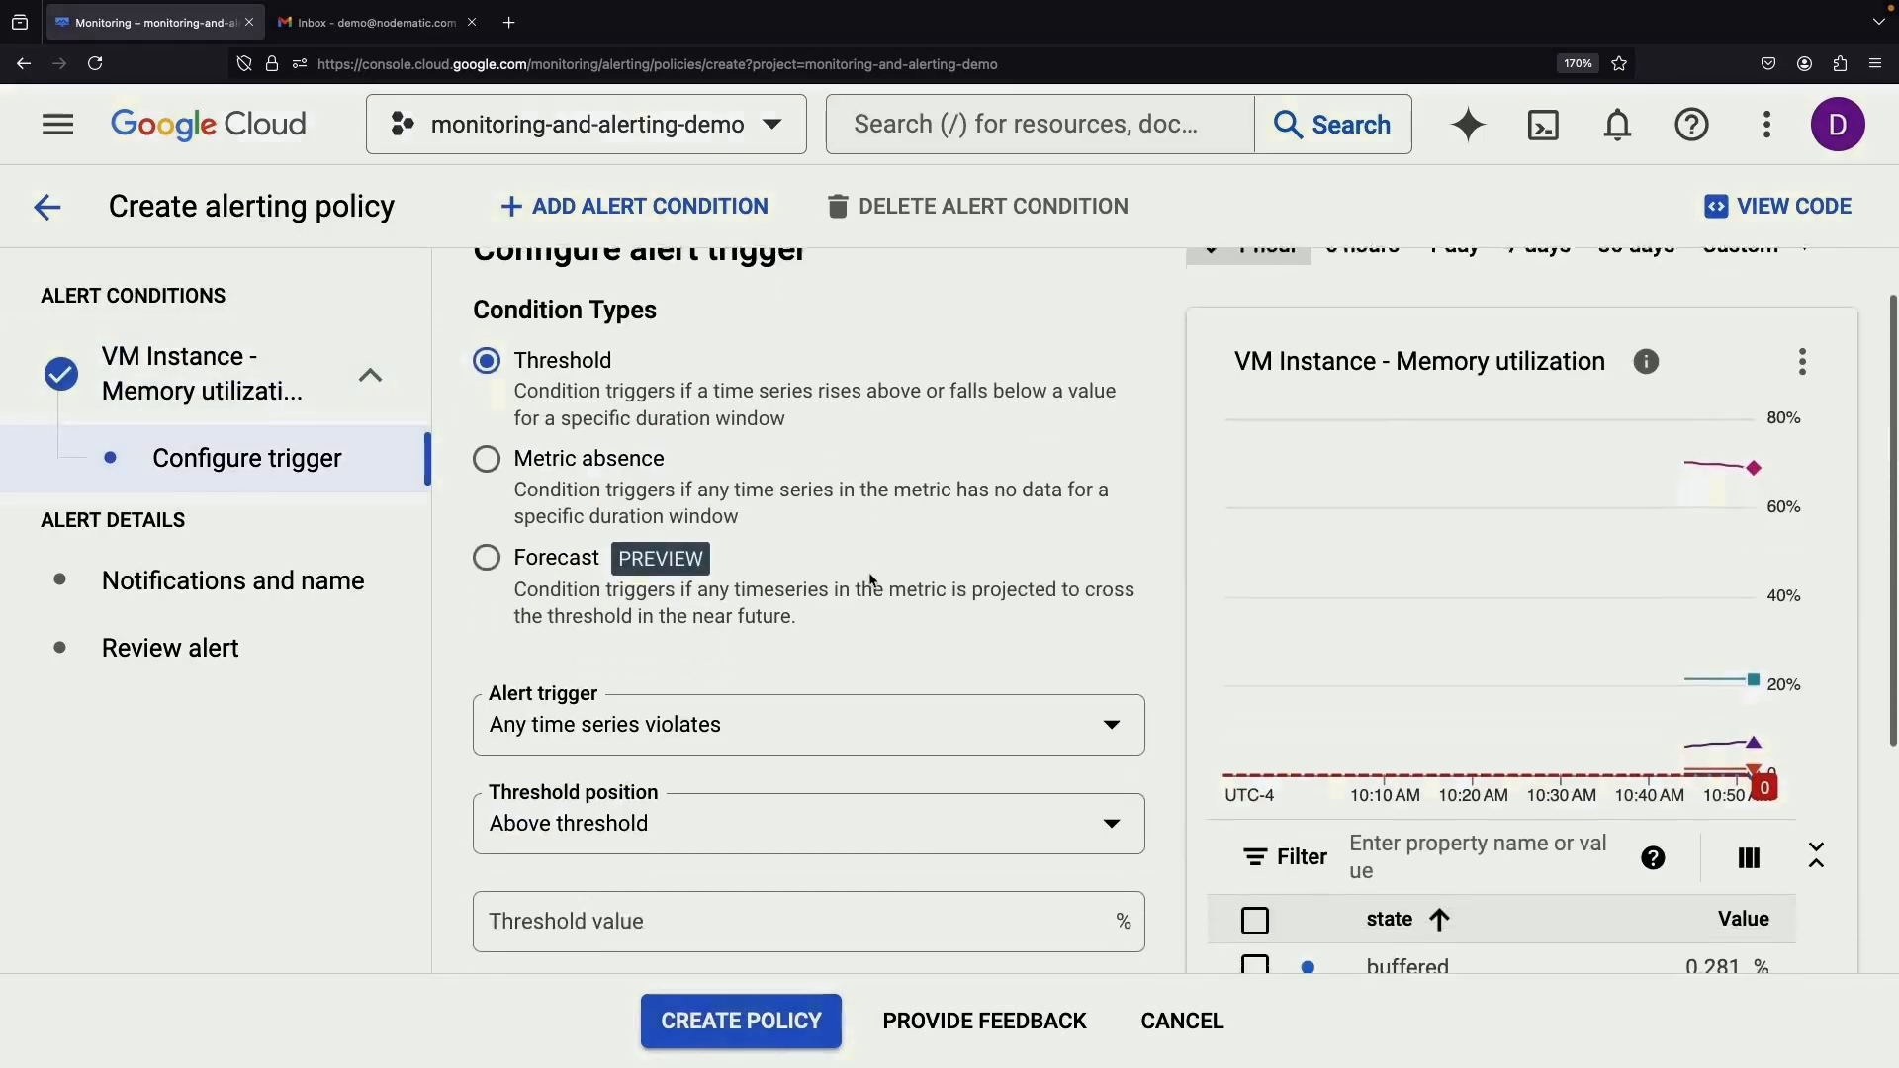
left_click(792, 759)
left_click(772, 839)
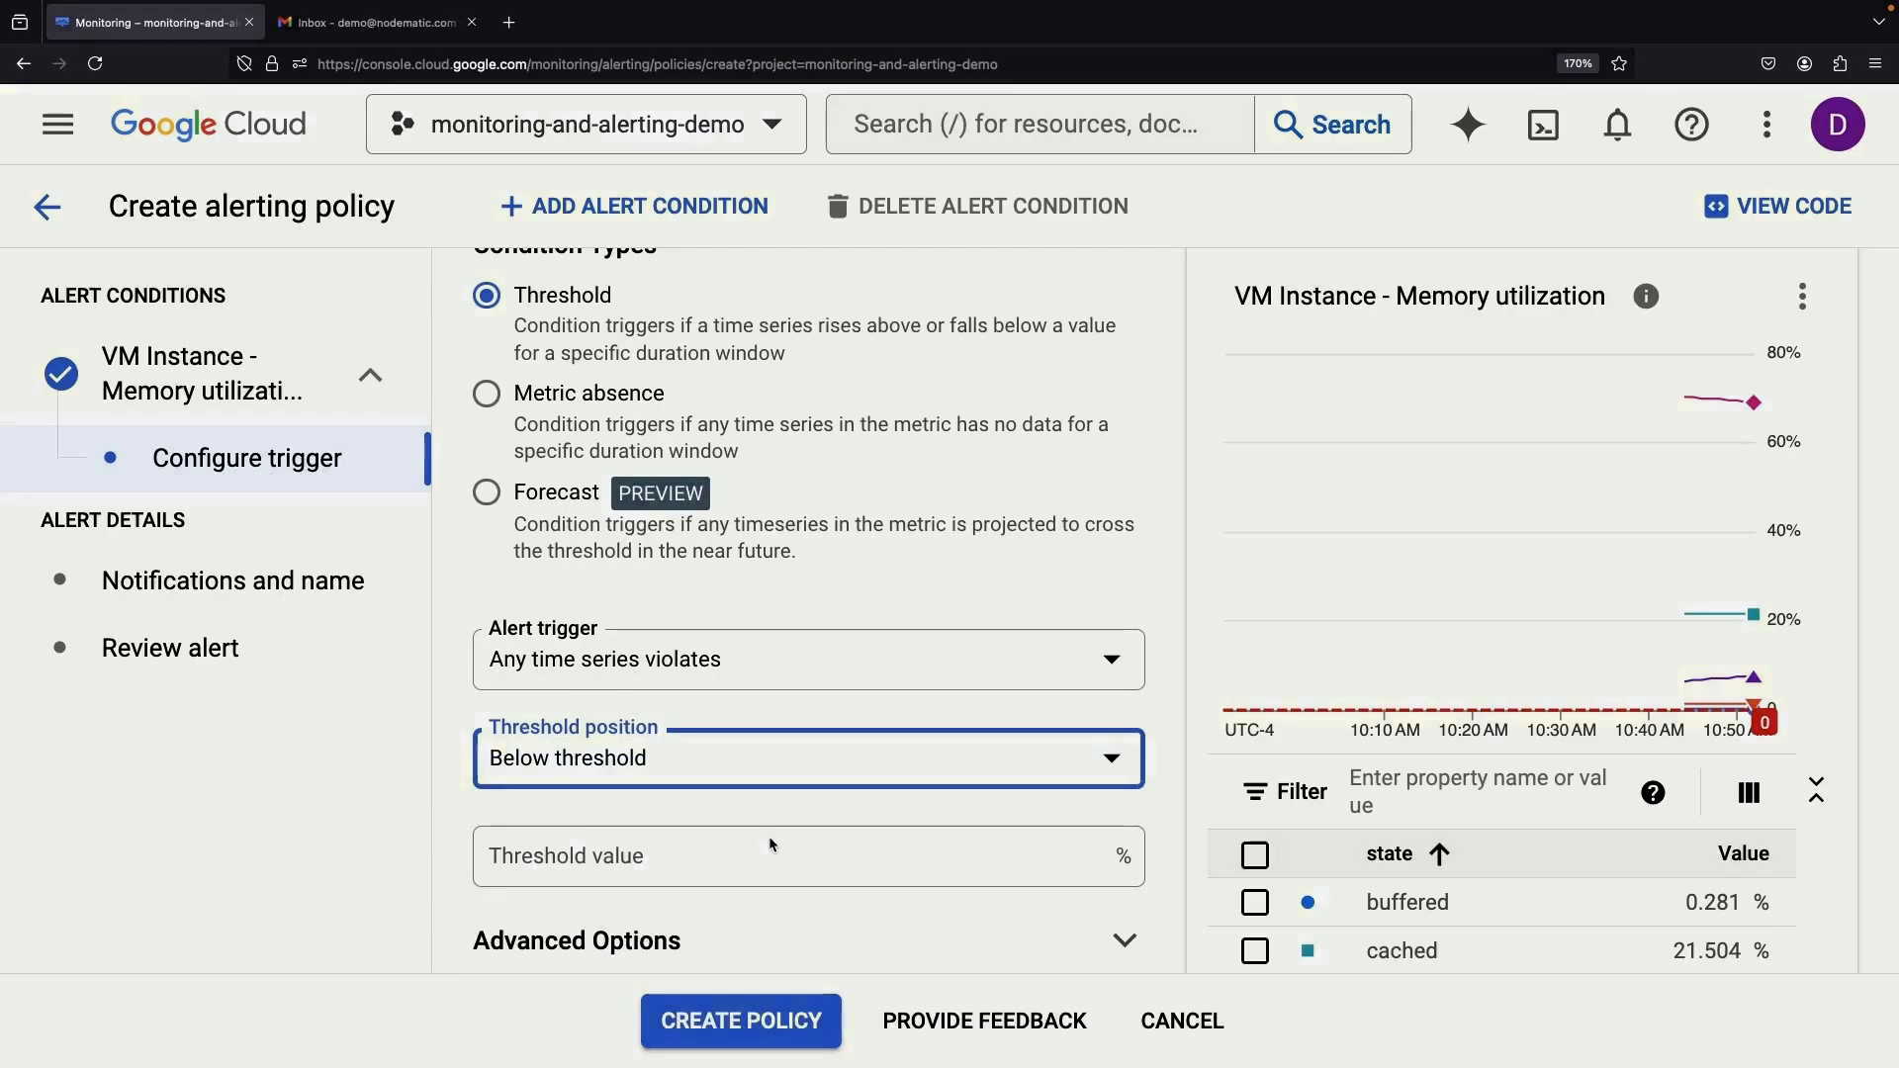
scroll(770, 856, "down", 1)
left_click(699, 777)
type("50")
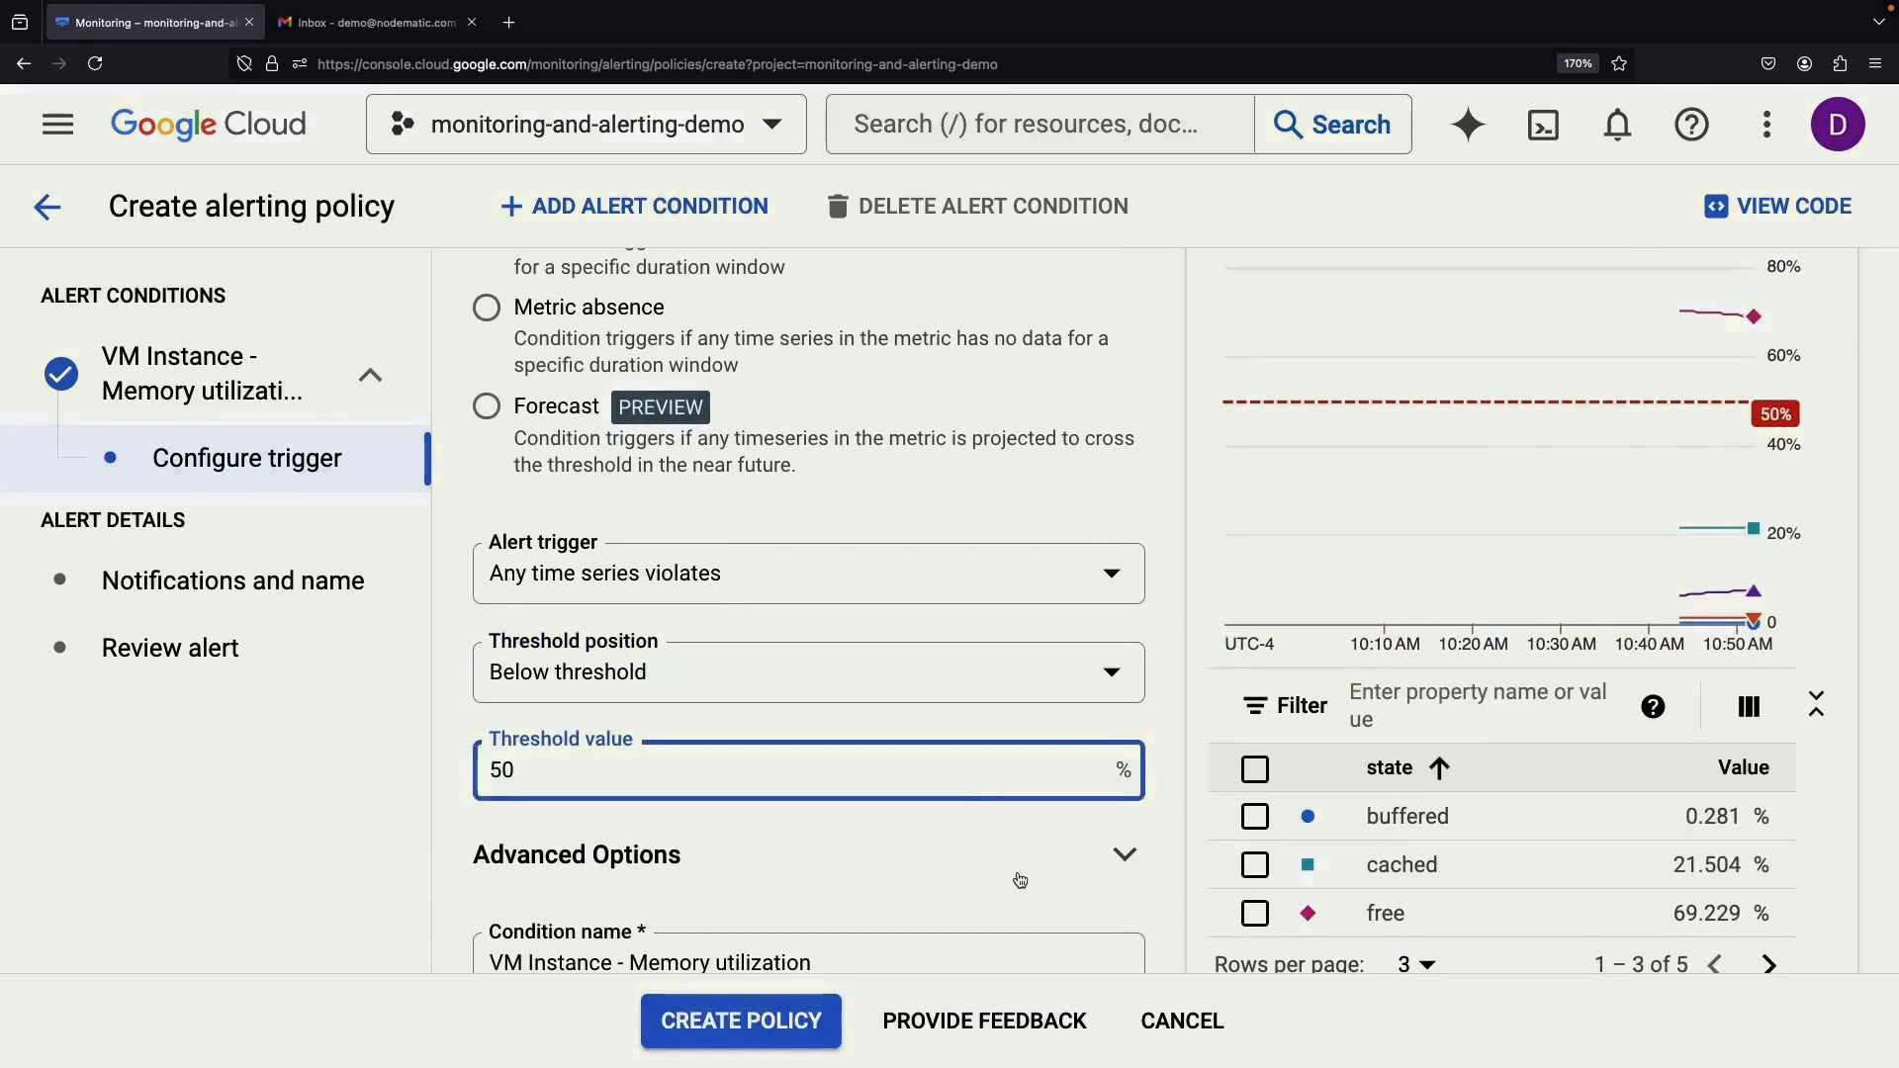
scroll(917, 703, "up", 2)
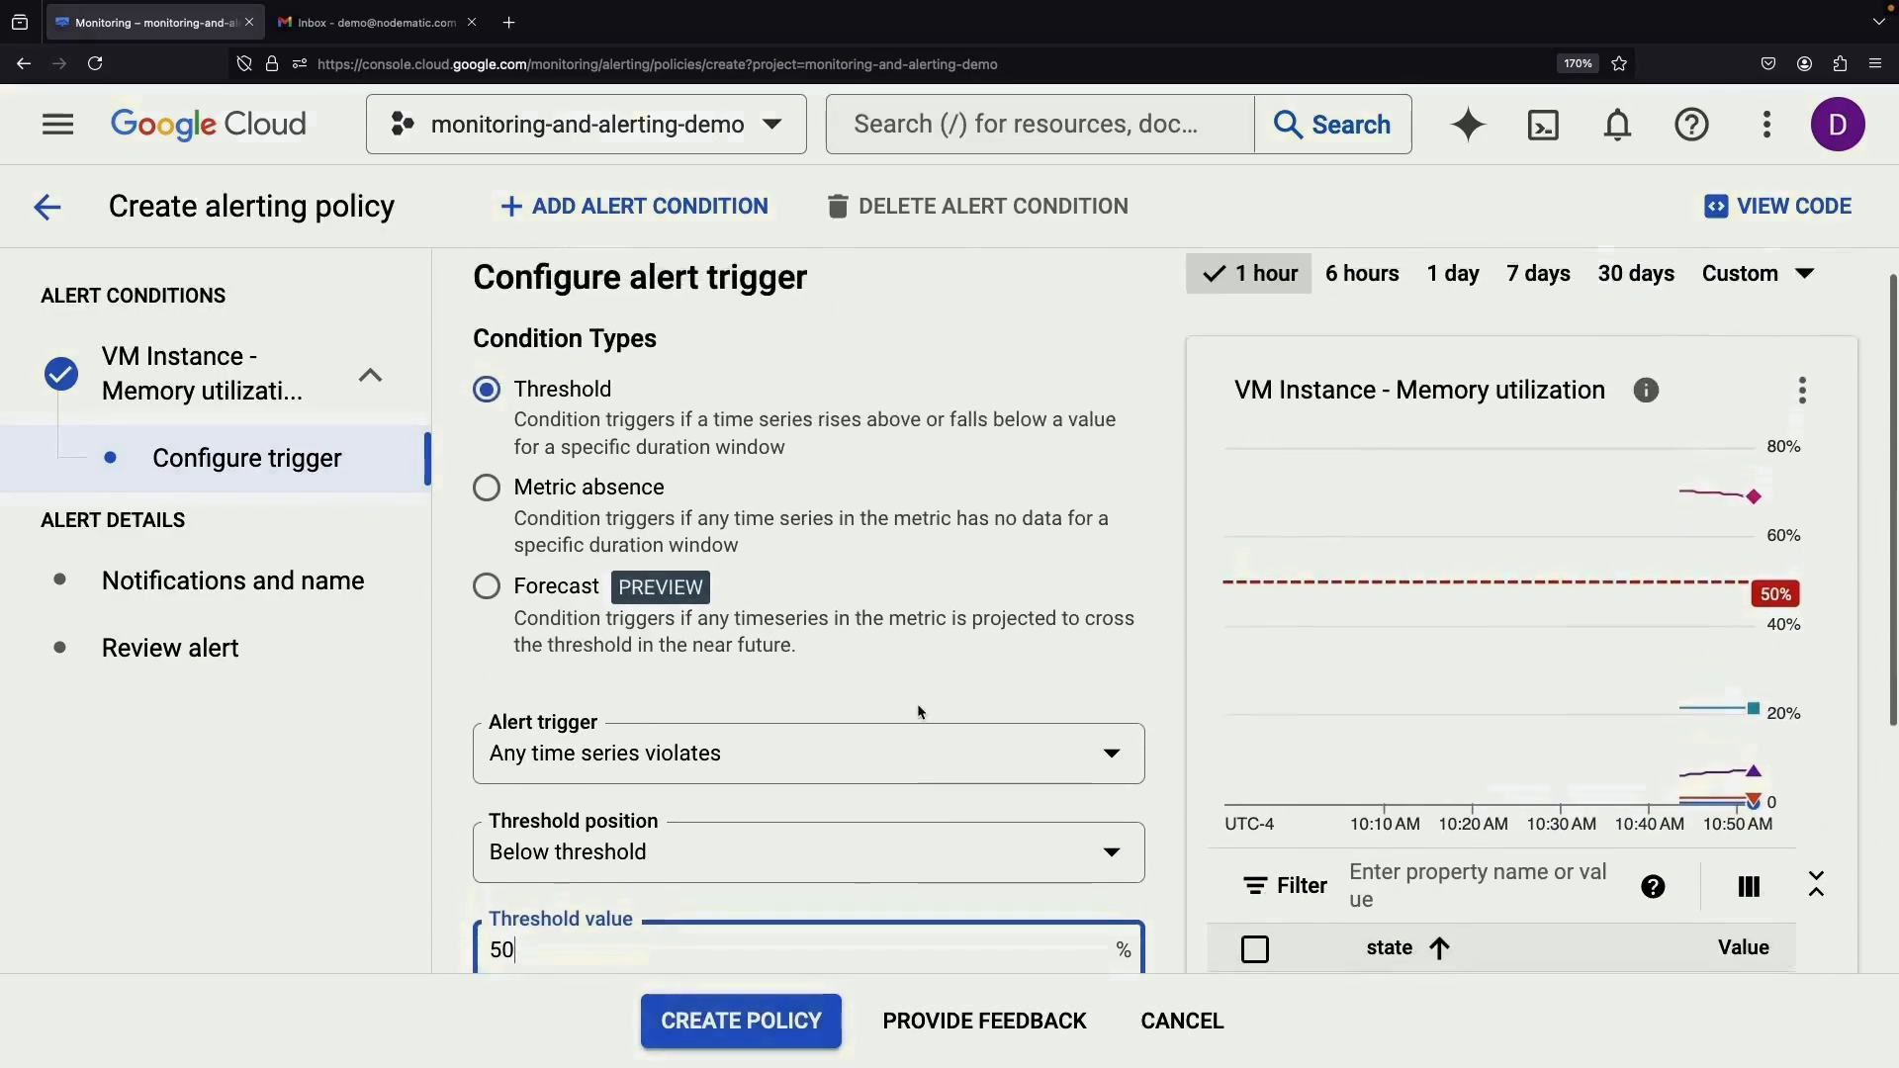
scroll(917, 703, "down", 4)
scroll(917, 703, "down", 1)
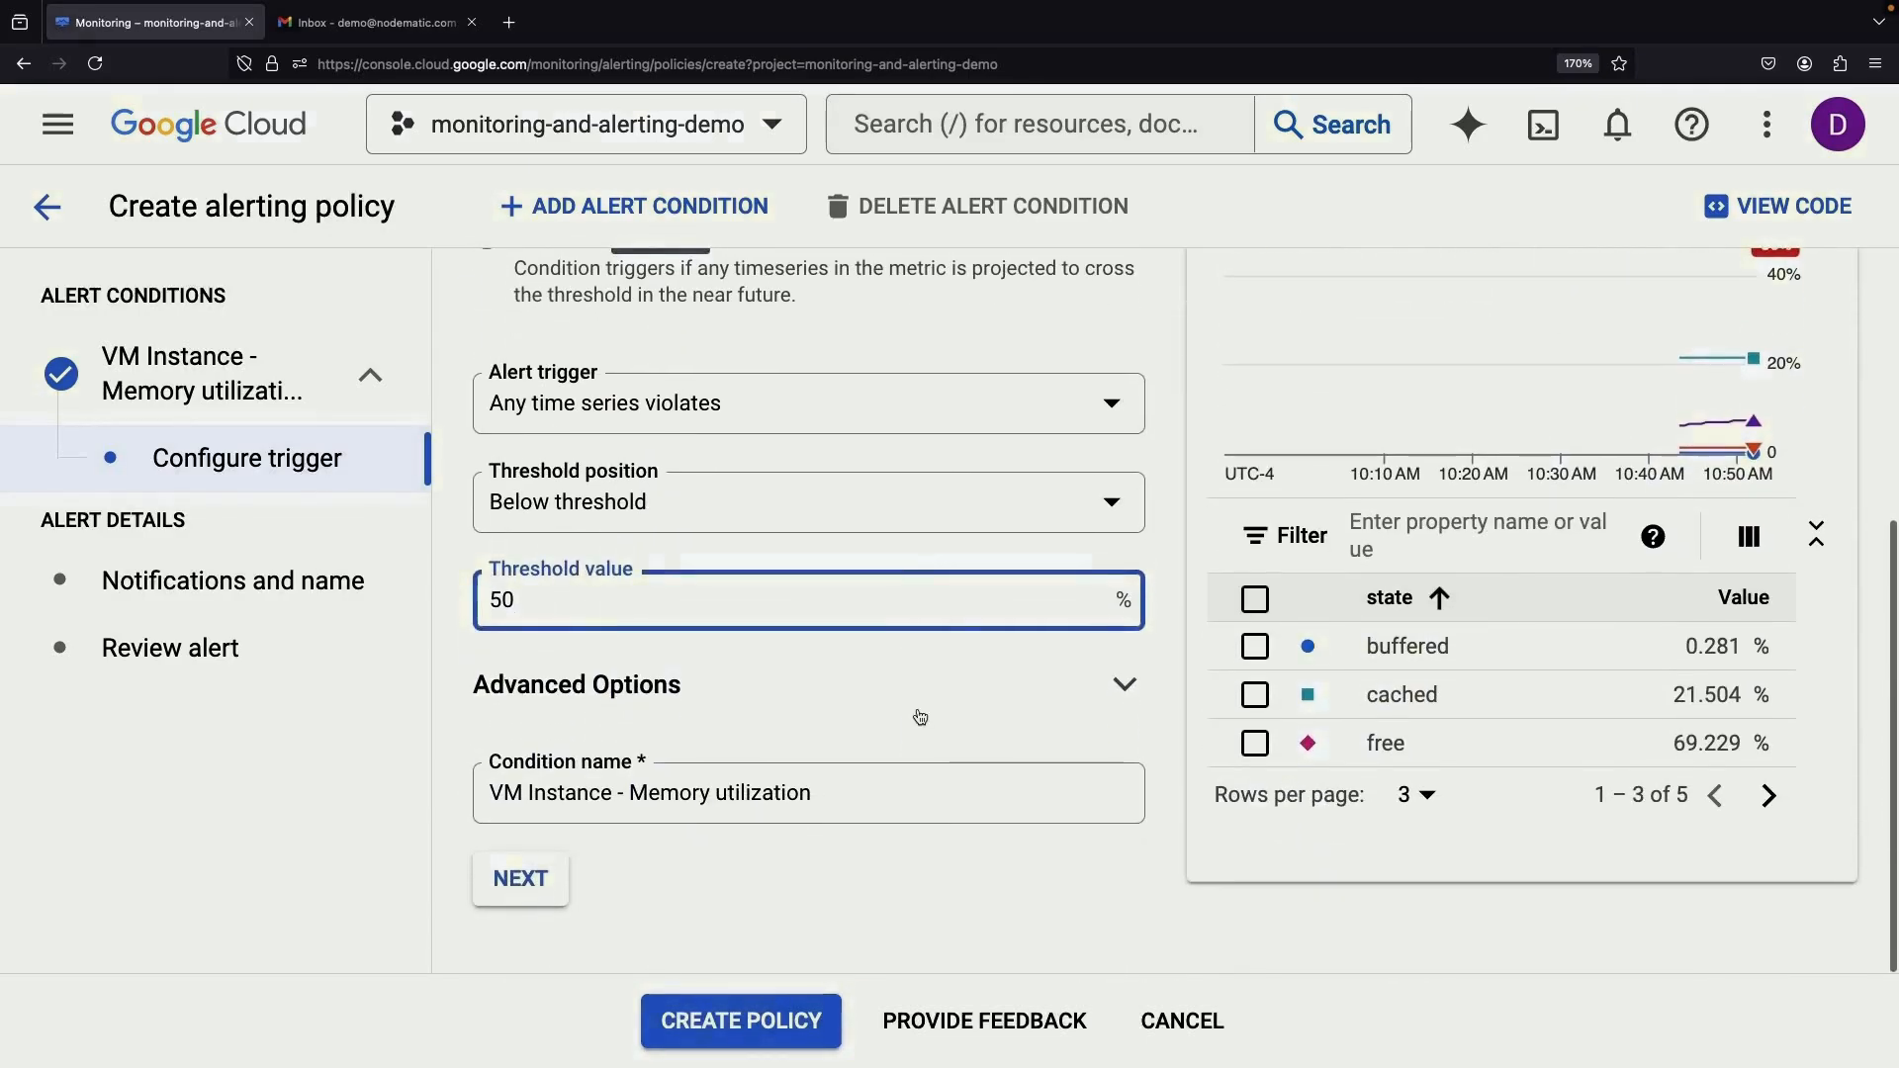
Set the advanced alert trigger to any time series violating, then return to the metric settings
left_click(898, 787)
left_click(867, 687)
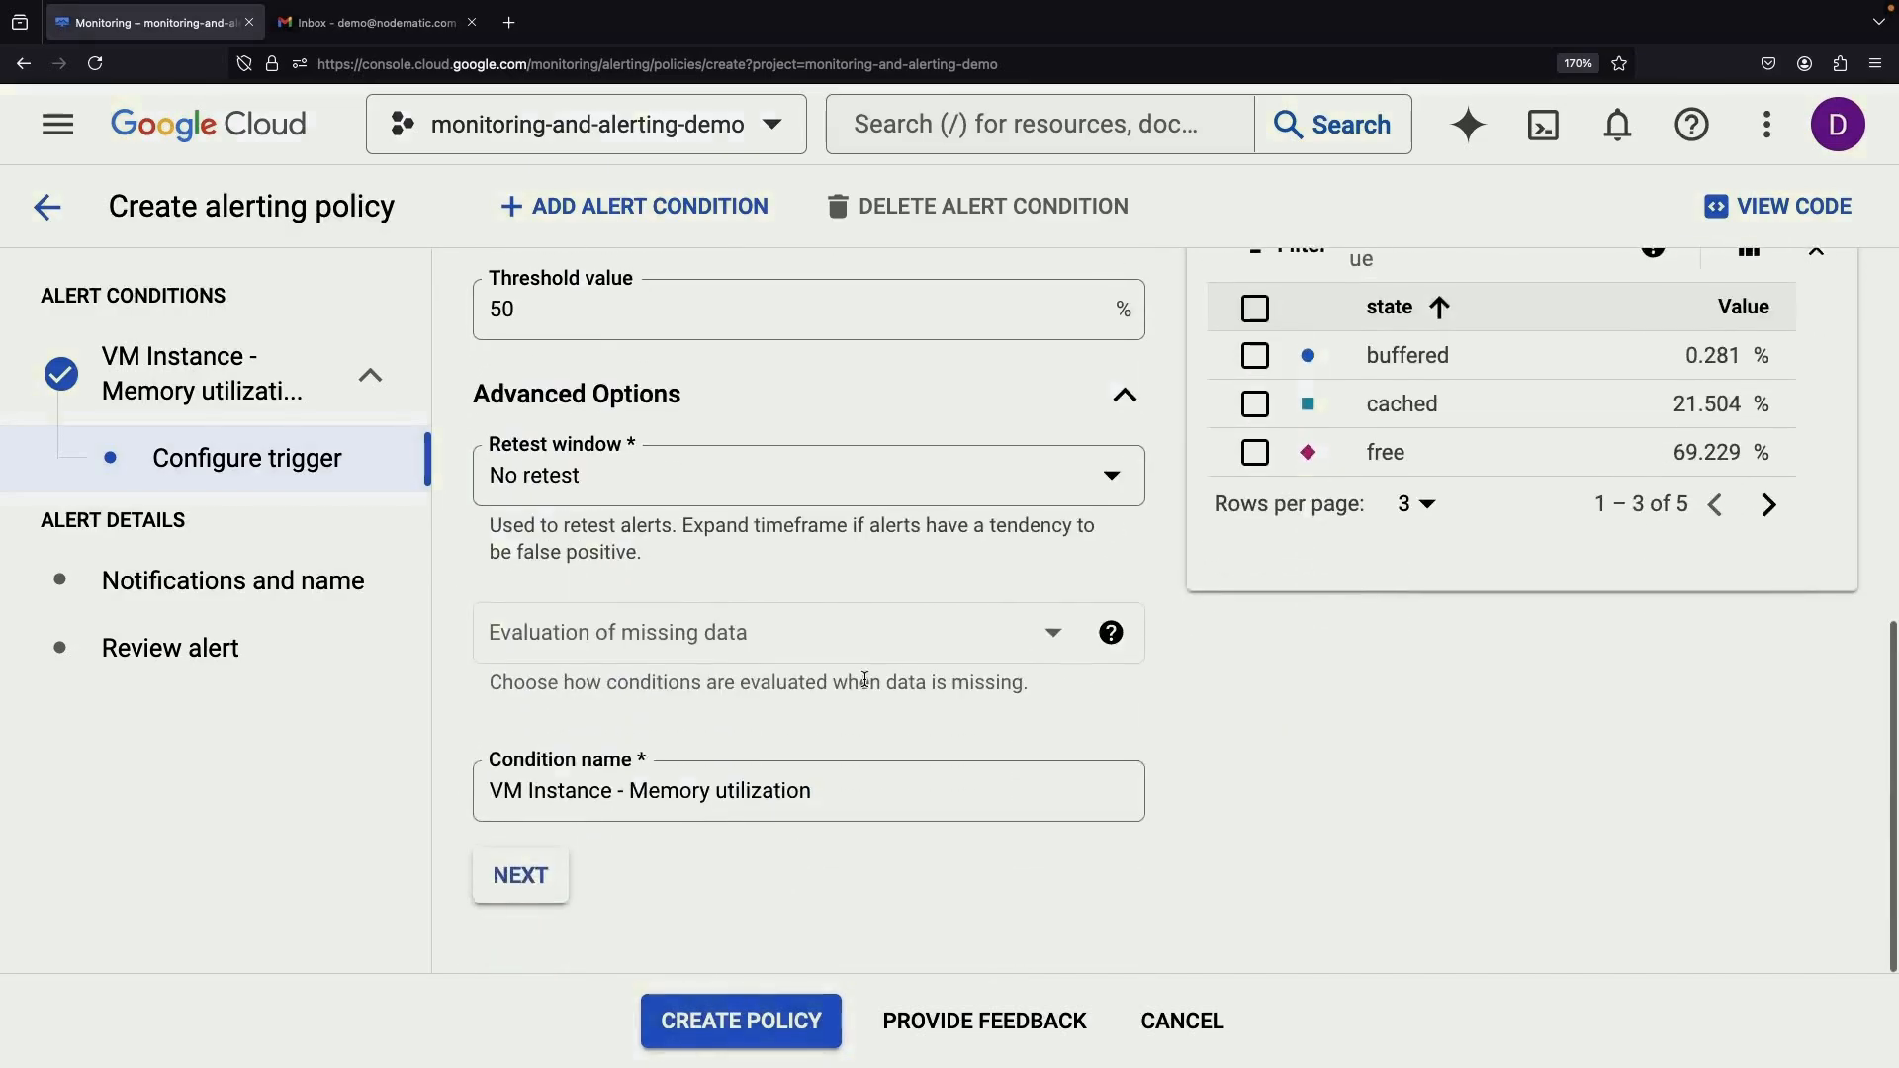
left_click(756, 426)
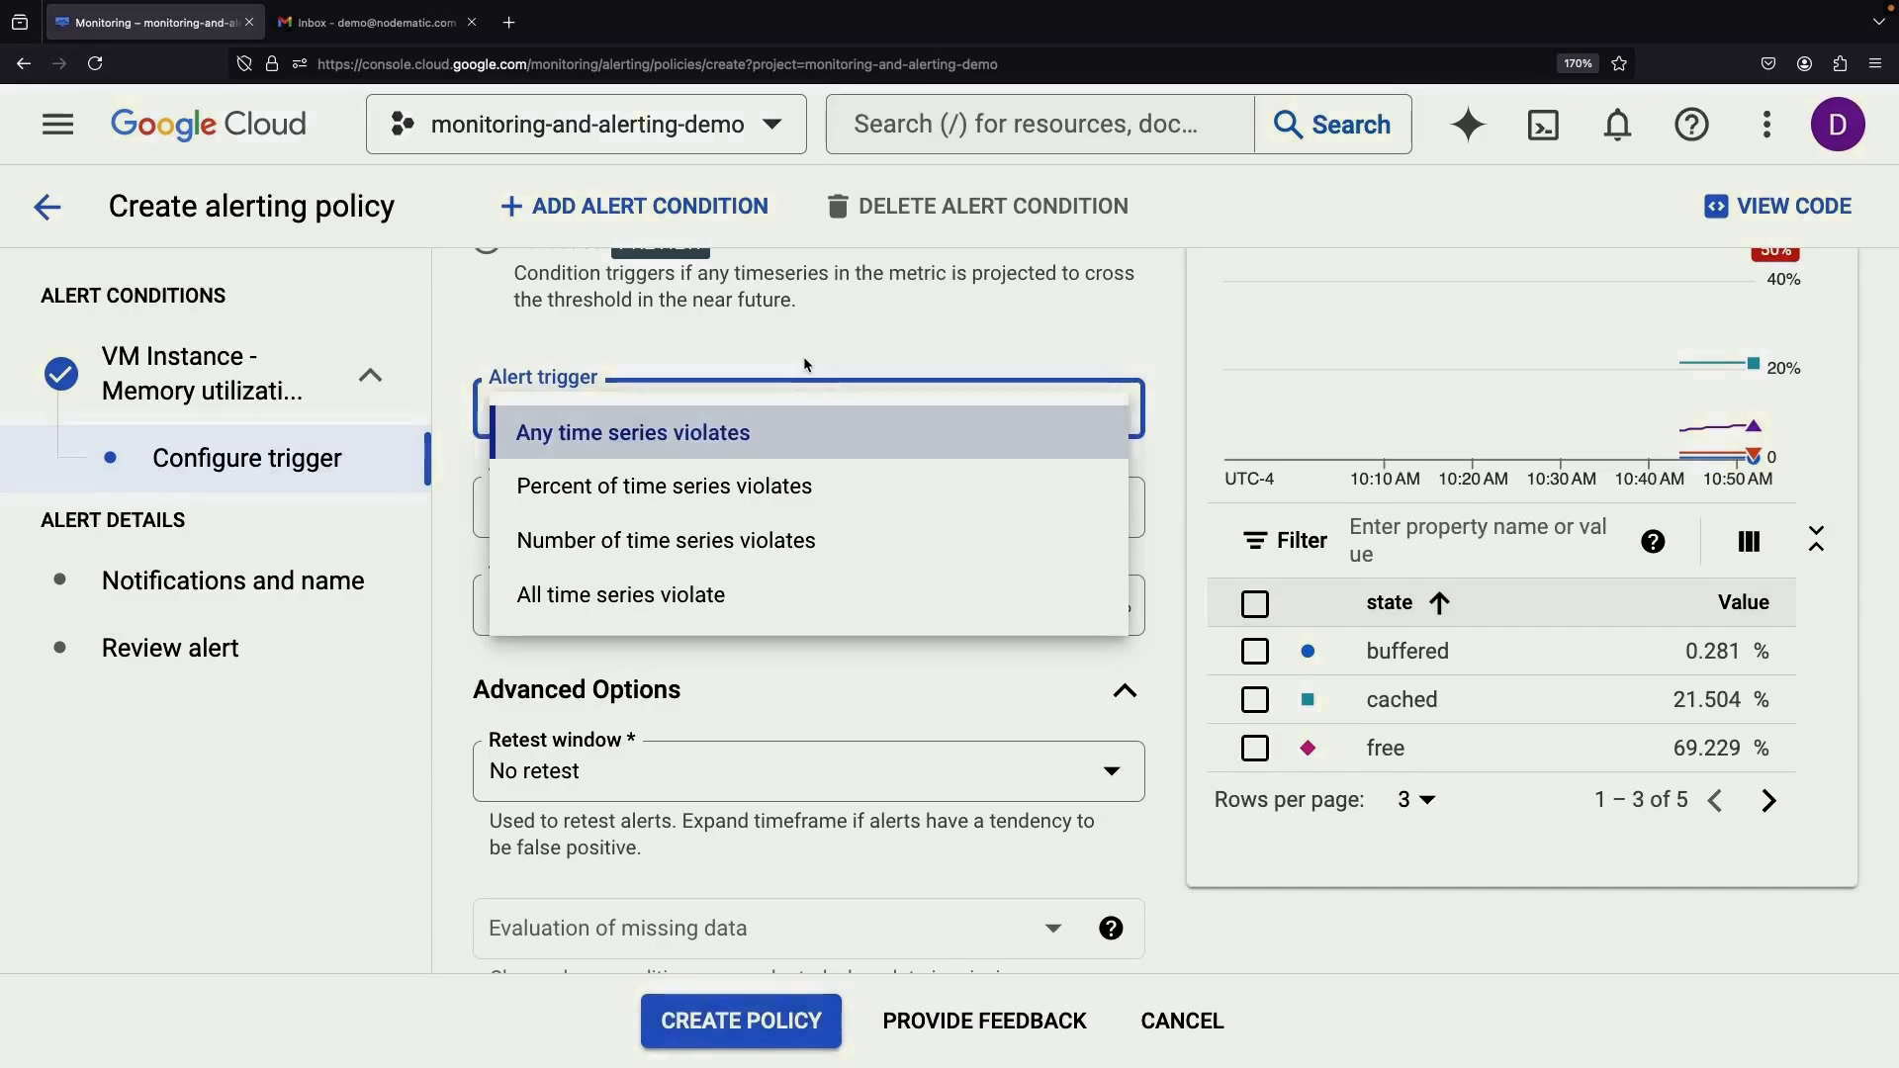
left_click(775, 486)
left_click(782, 408)
left_click(794, 542)
scroll(792, 554, "down", 5)
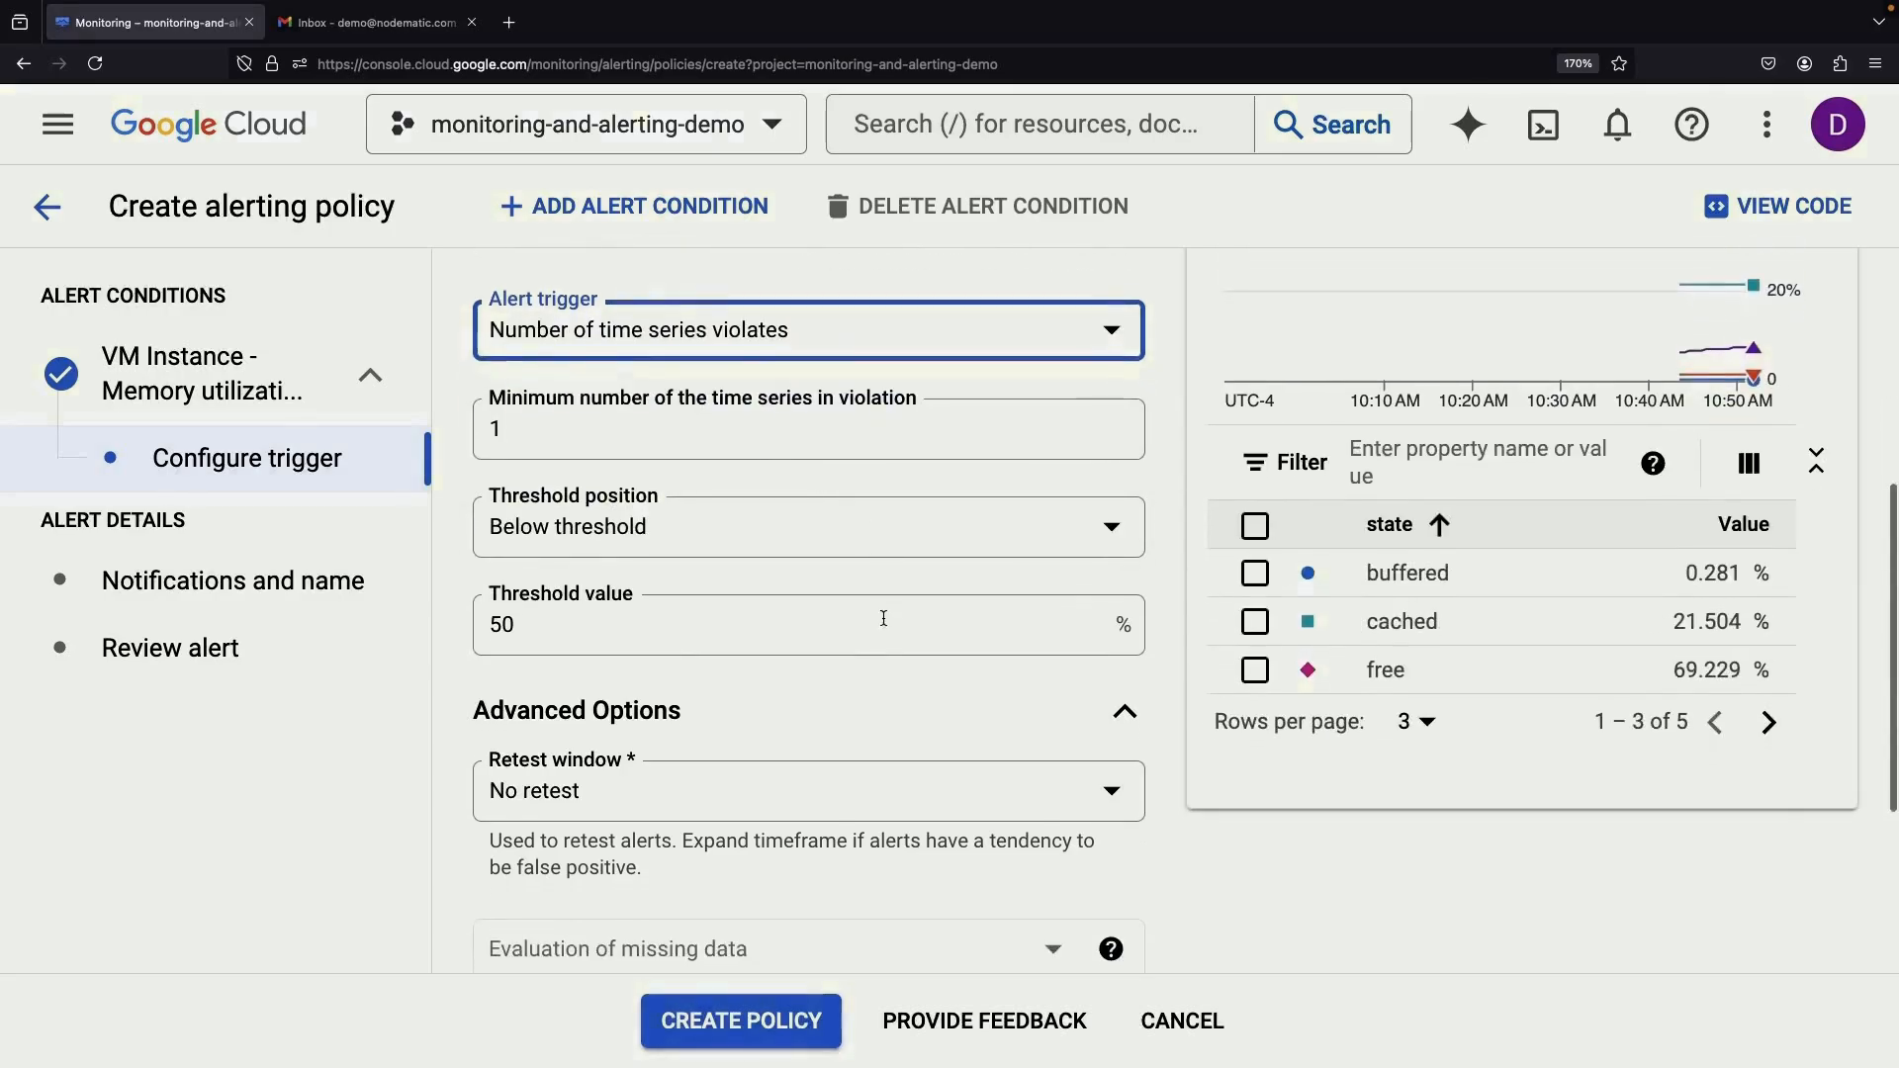
scroll(882, 615, "up", 6)
scroll(883, 618, "up", 3)
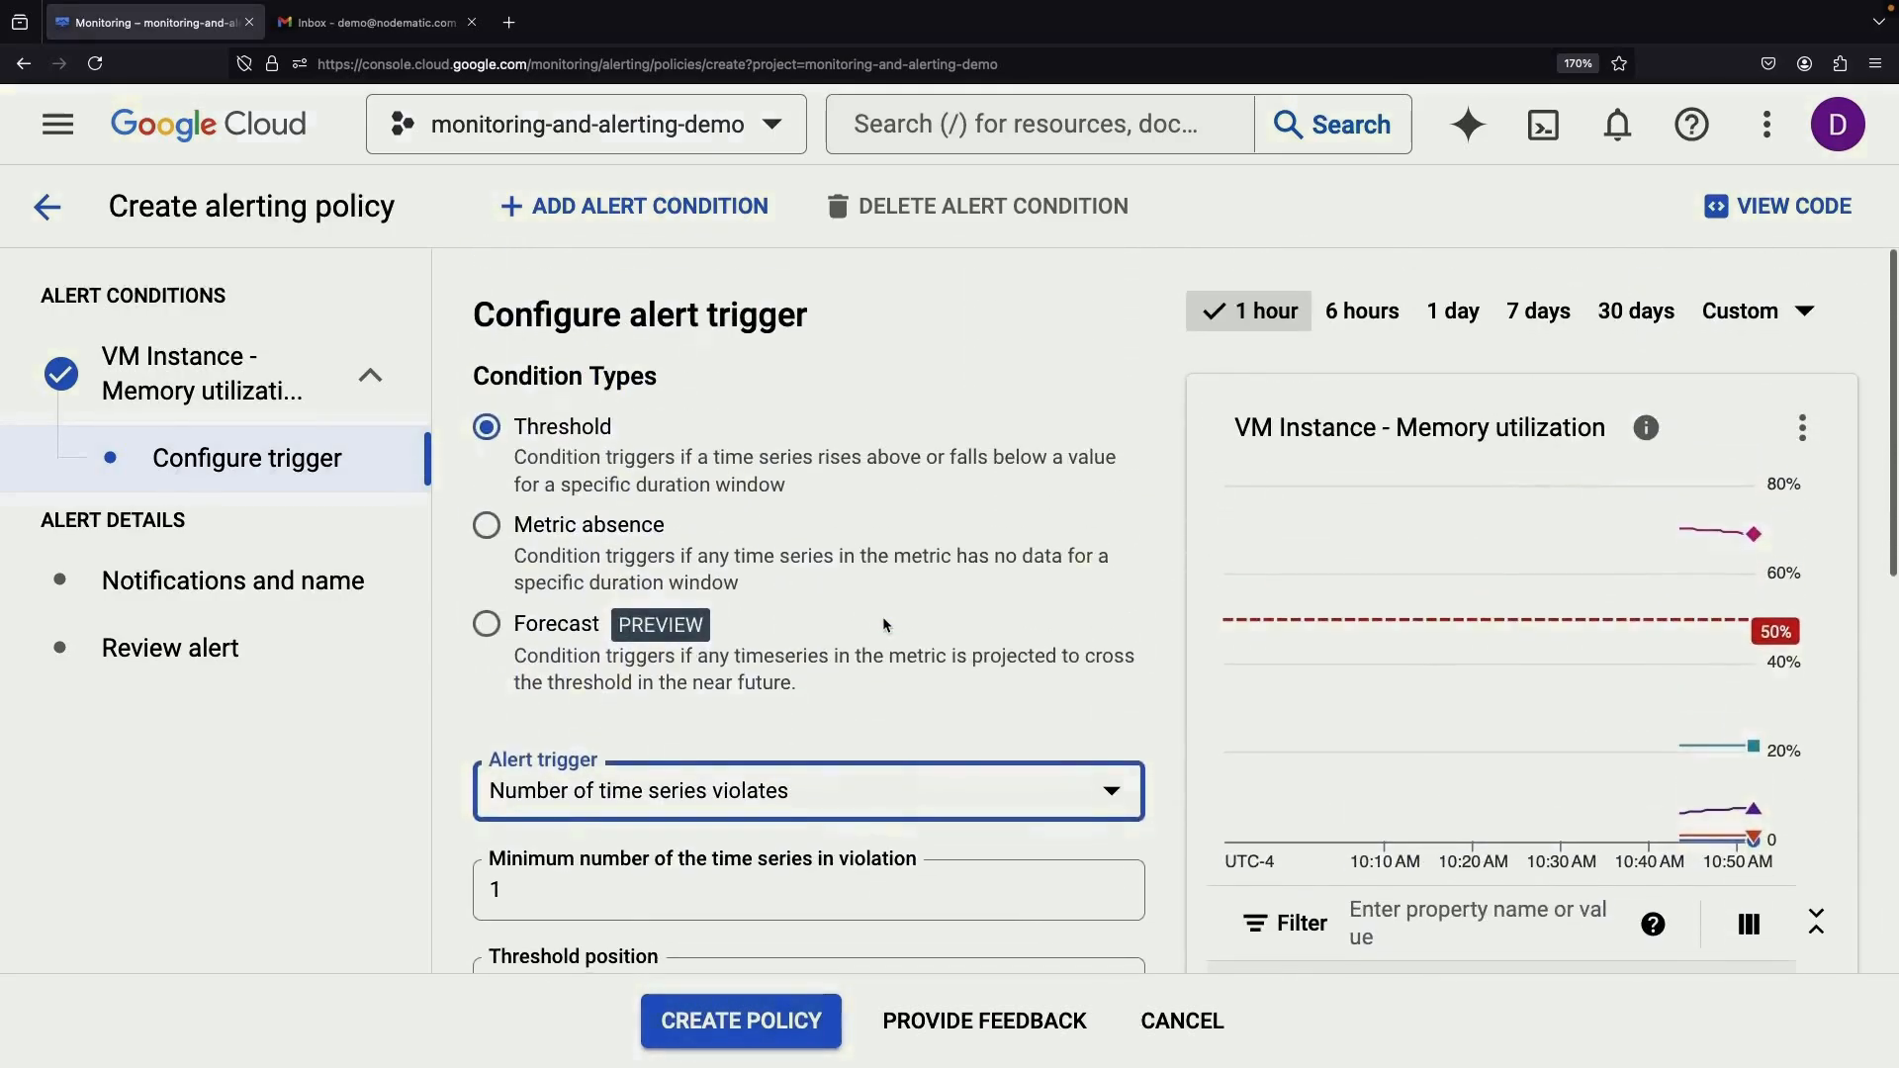
scroll(861, 703, "down", 3)
left_click(789, 543)
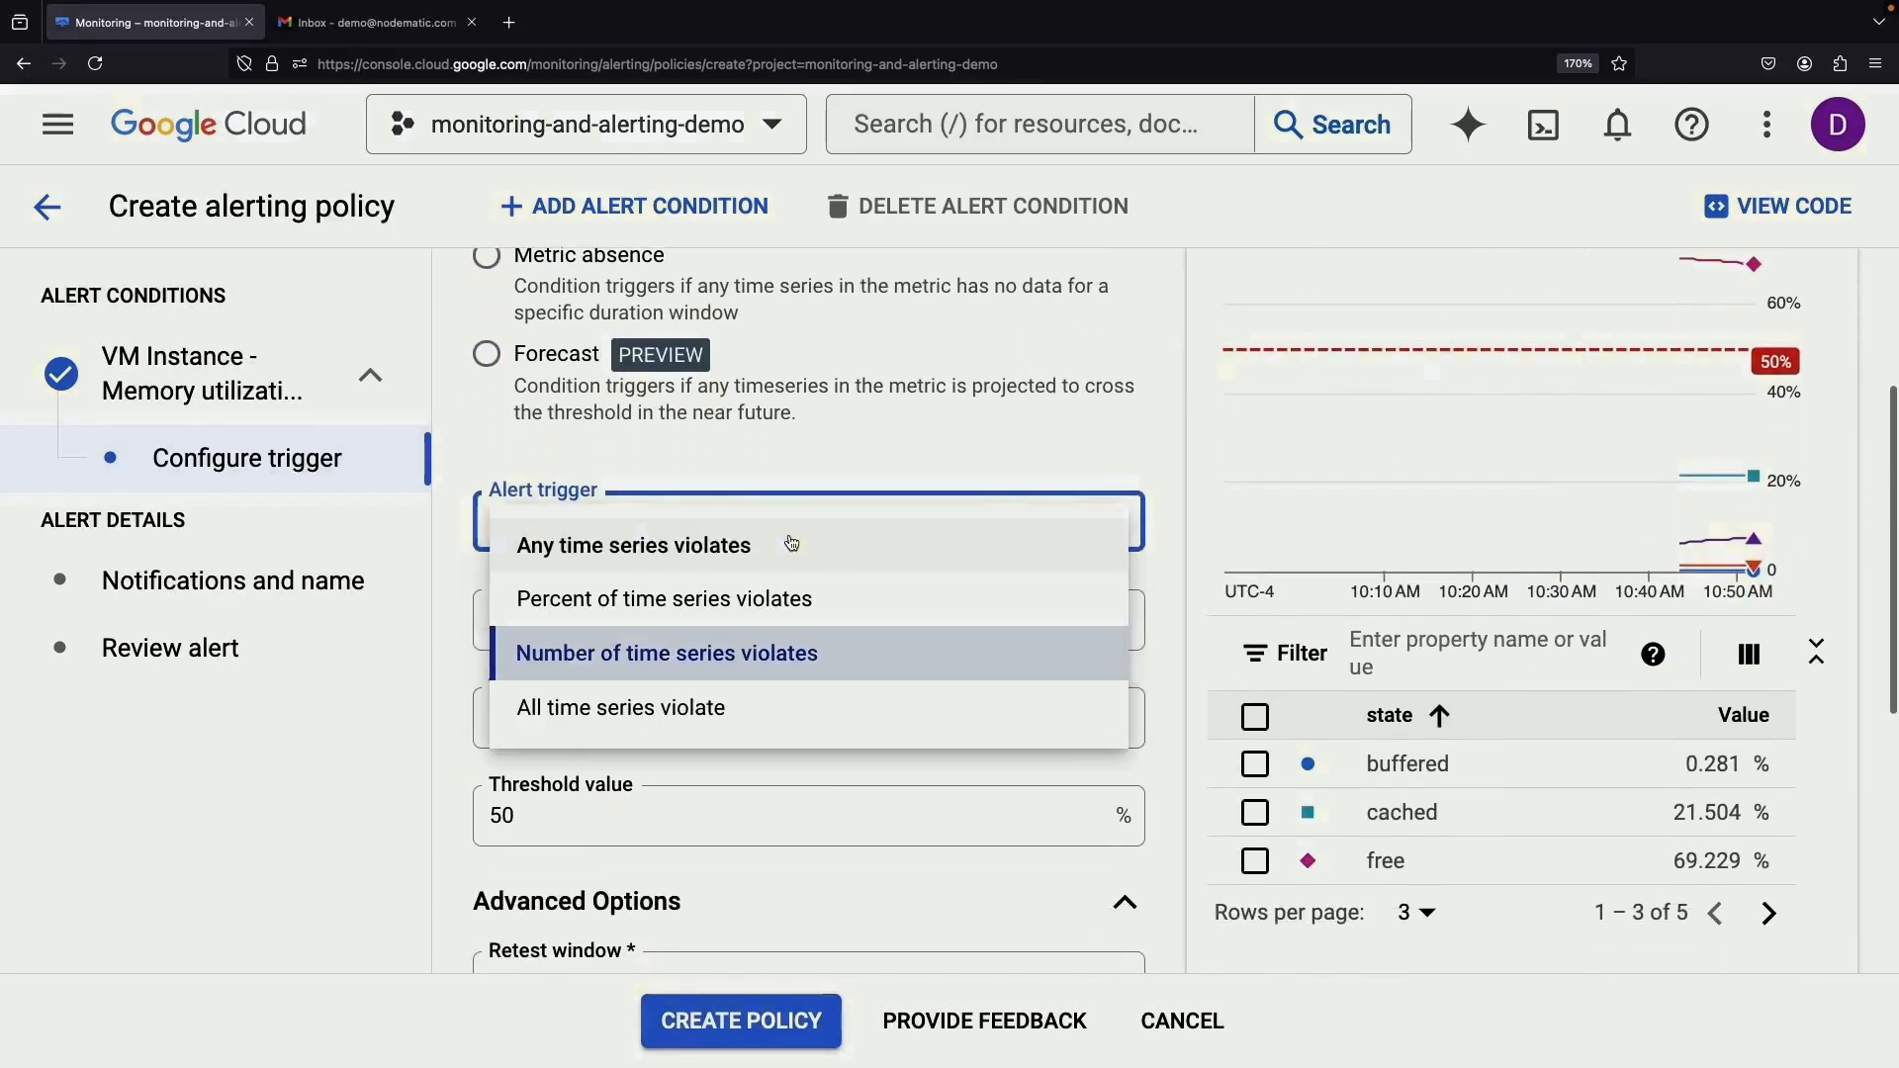
left_click(788, 543)
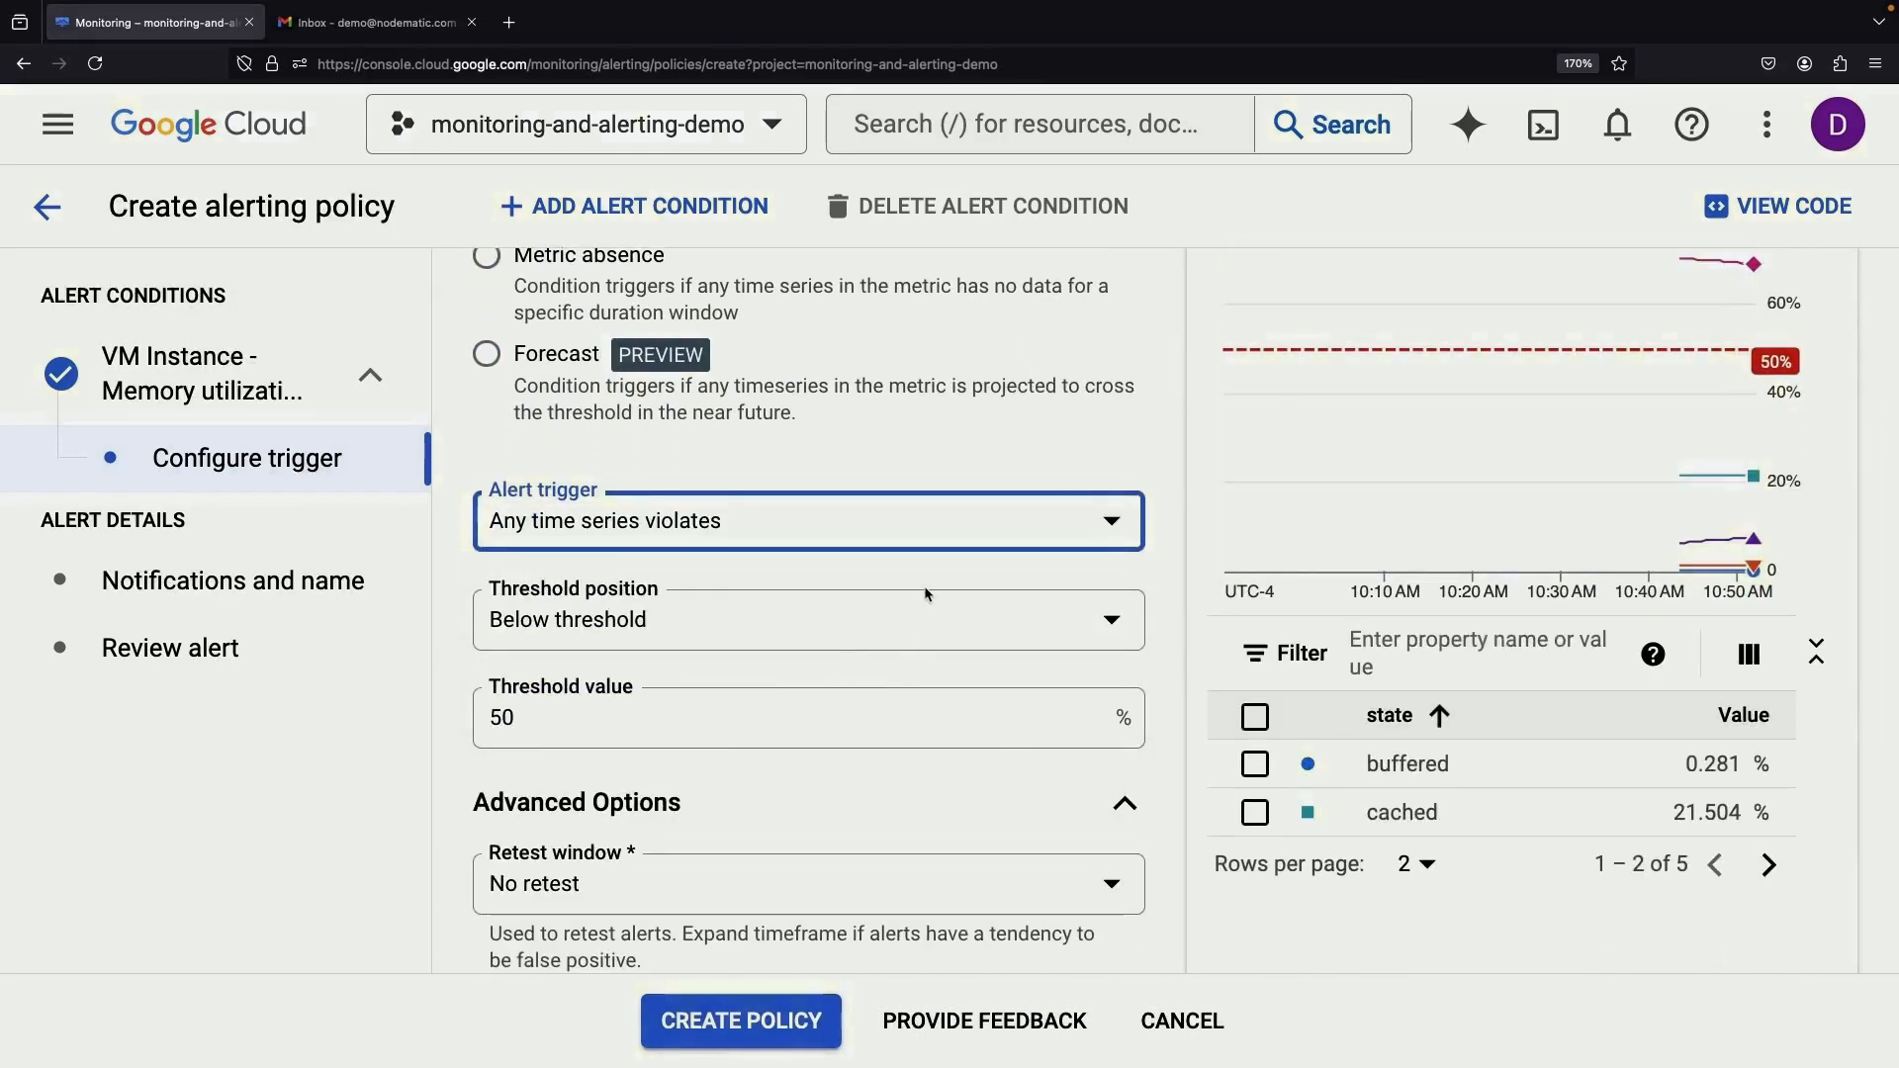
scroll(1484, 772, "down", 1)
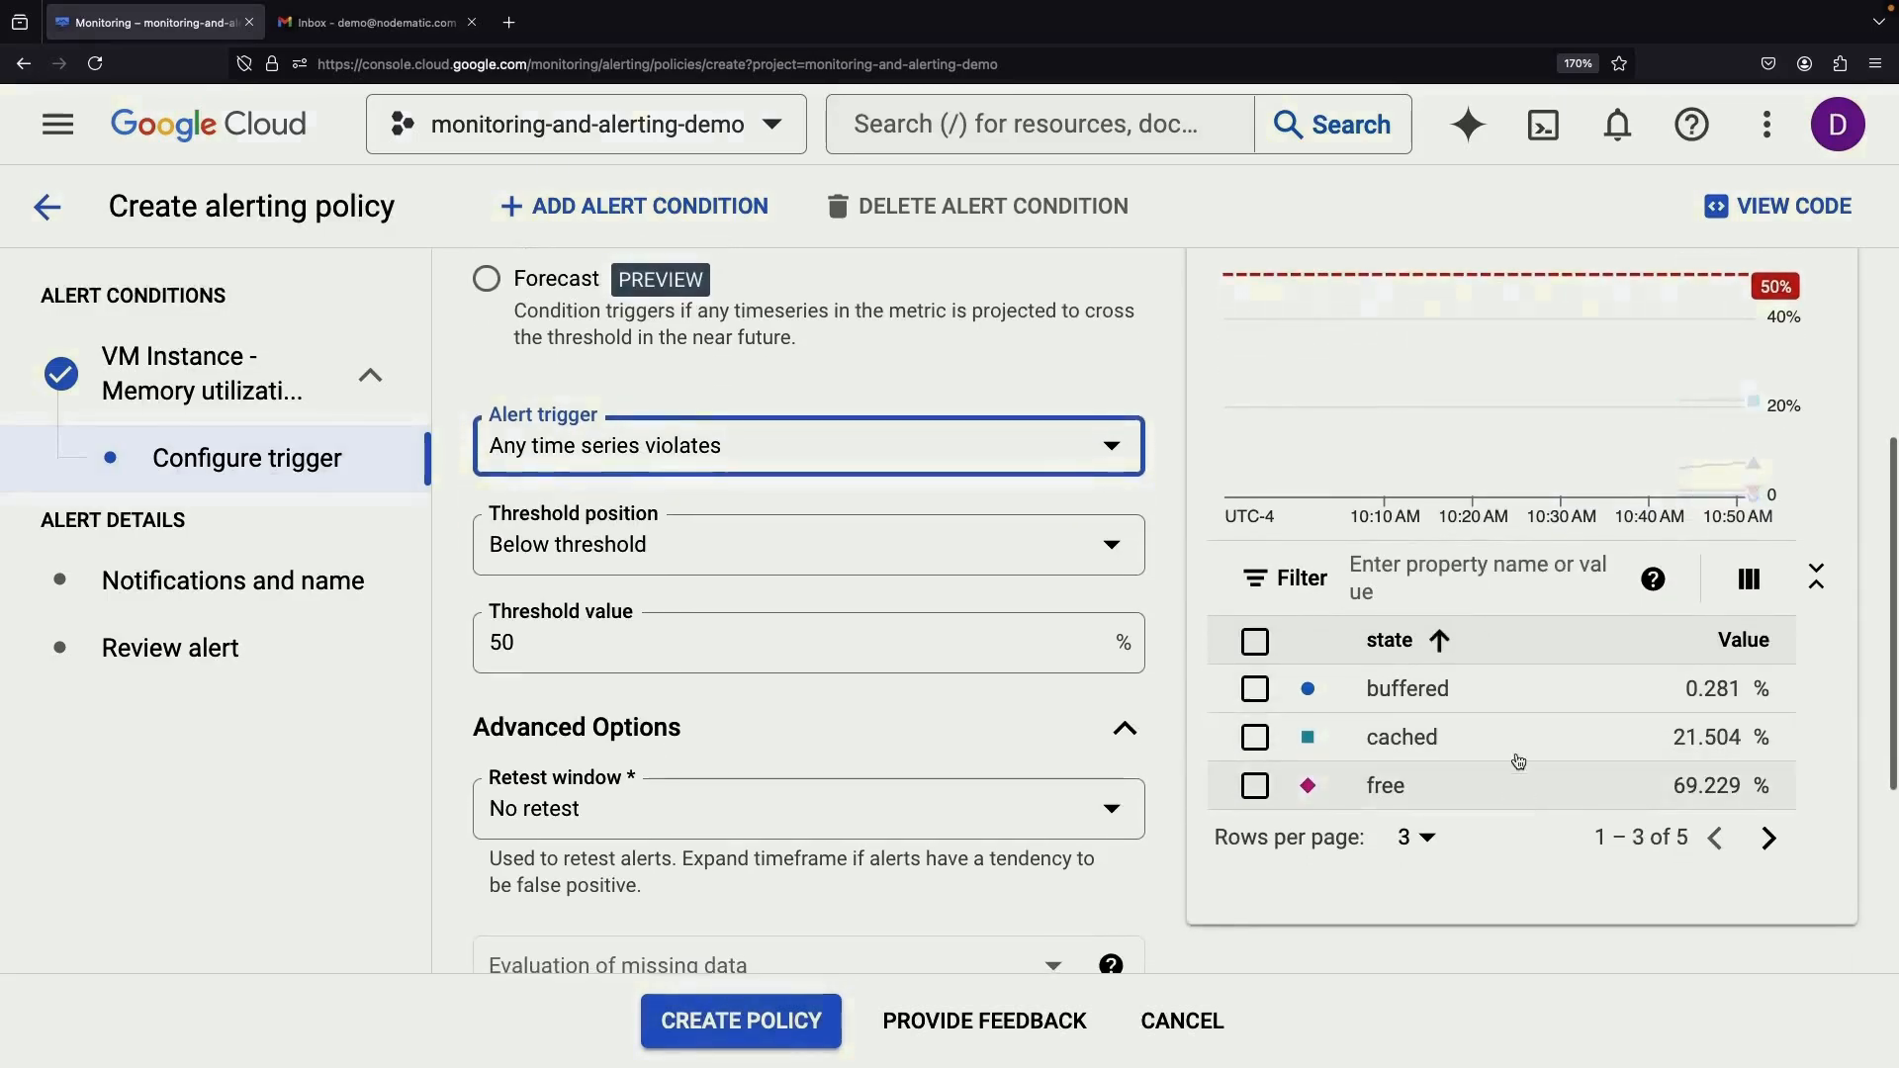
scroll(1041, 694, "down", 4)
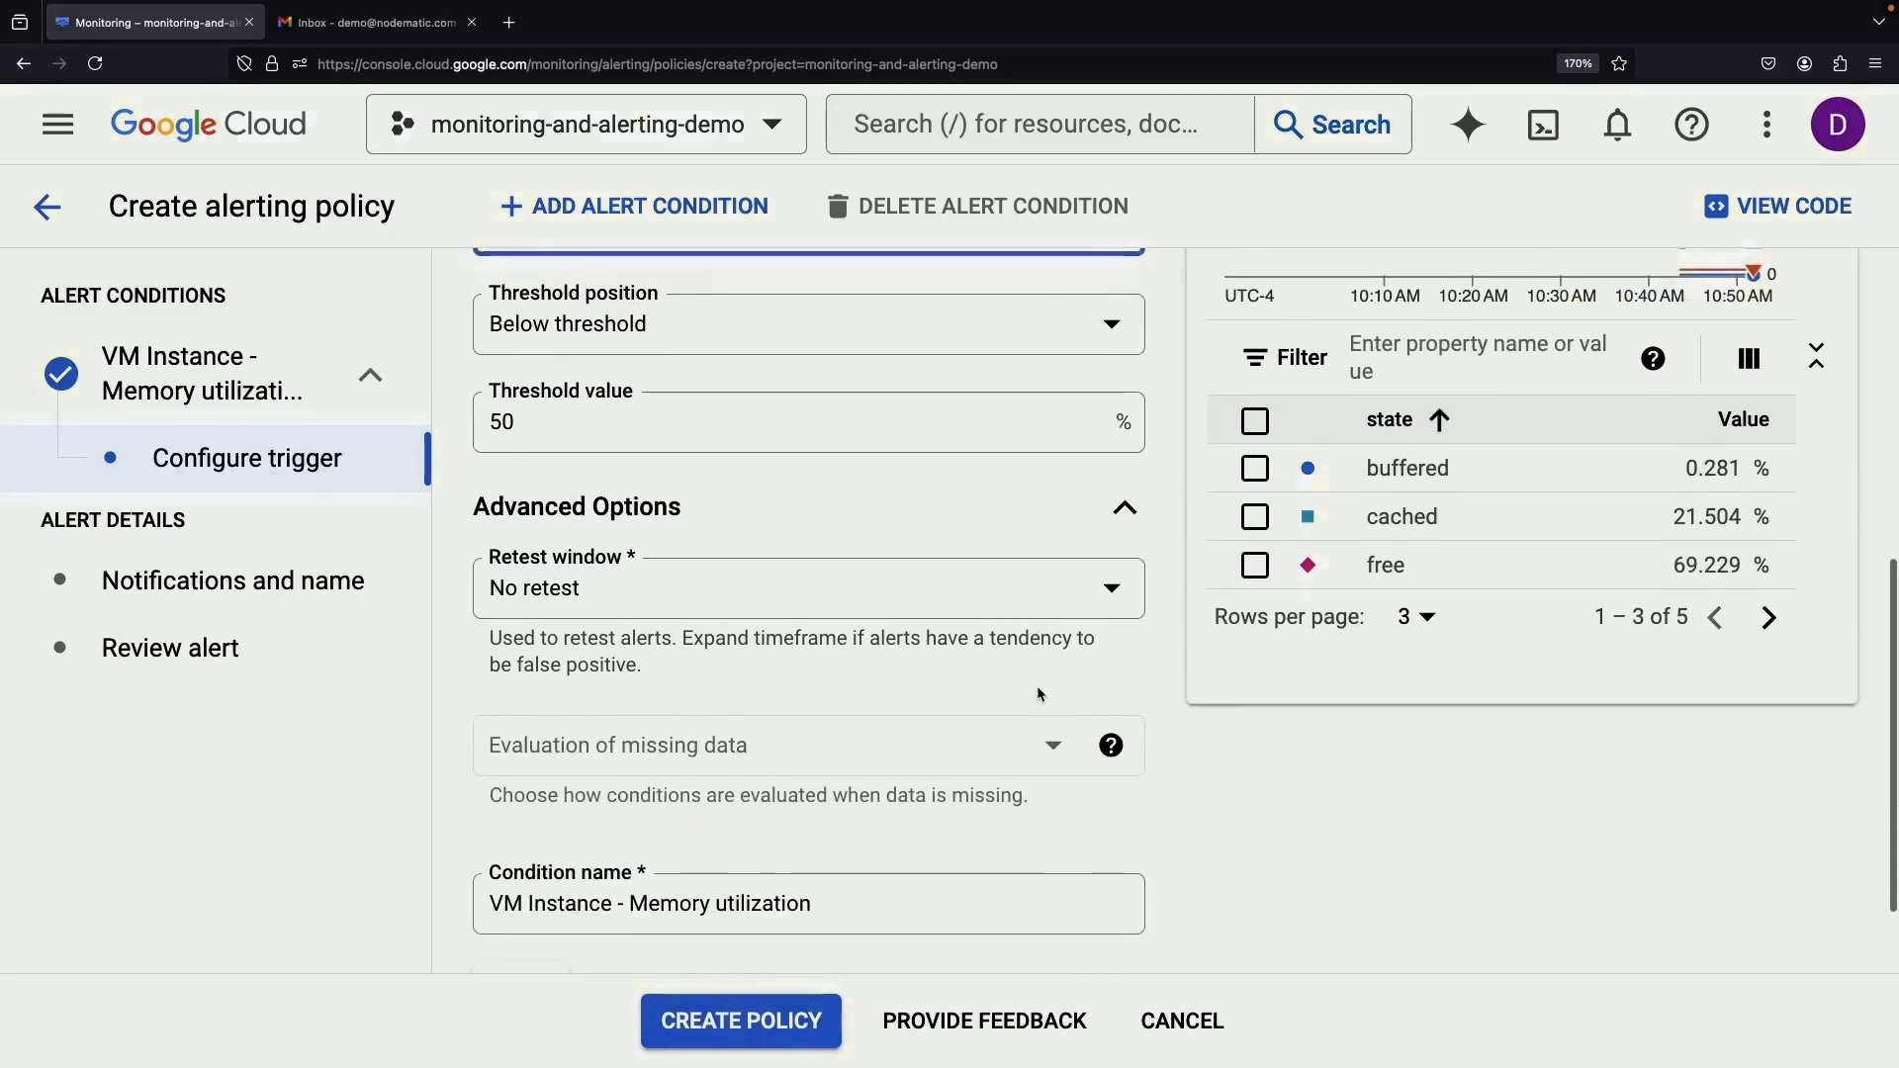
left_click(227, 389)
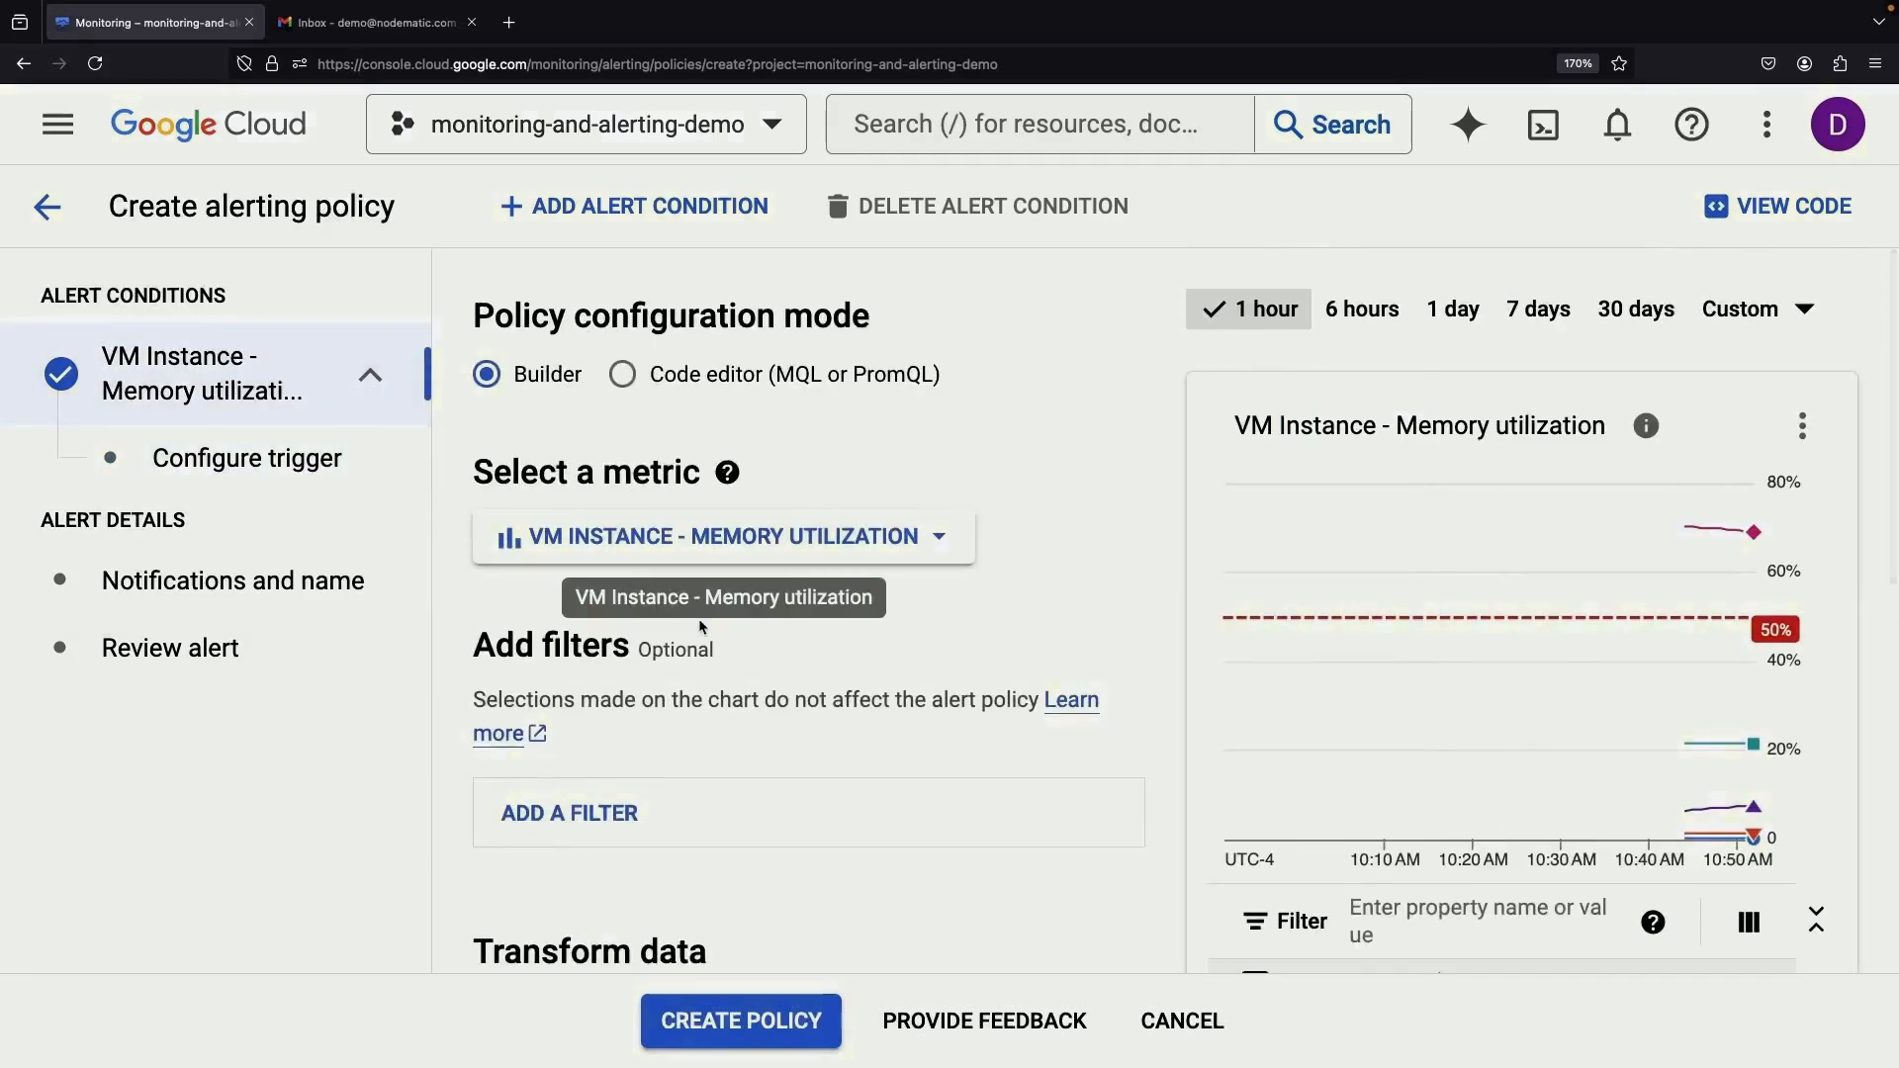
Add a filter restricting the condition to state = free
scroll(699, 623, "down", 1)
left_click(602, 742)
left_click(729, 705)
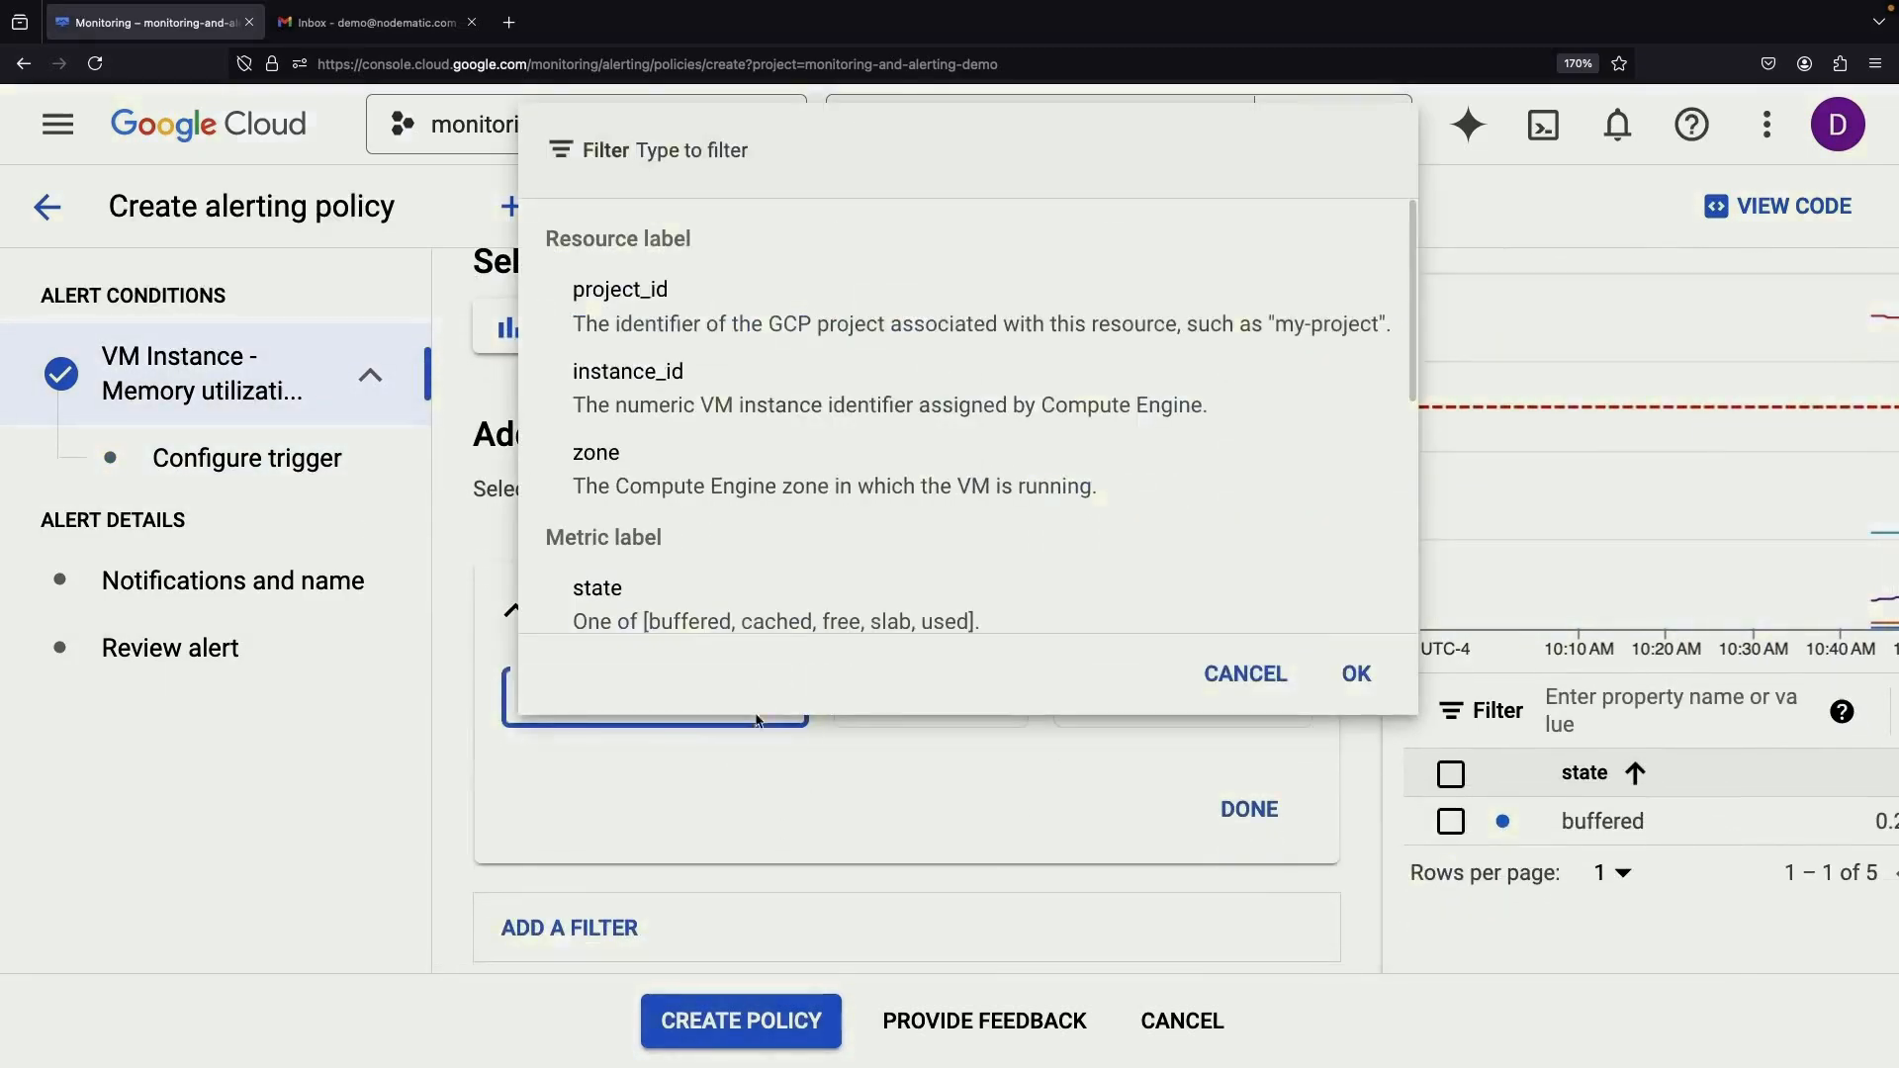
scroll(809, 589, "down", 3)
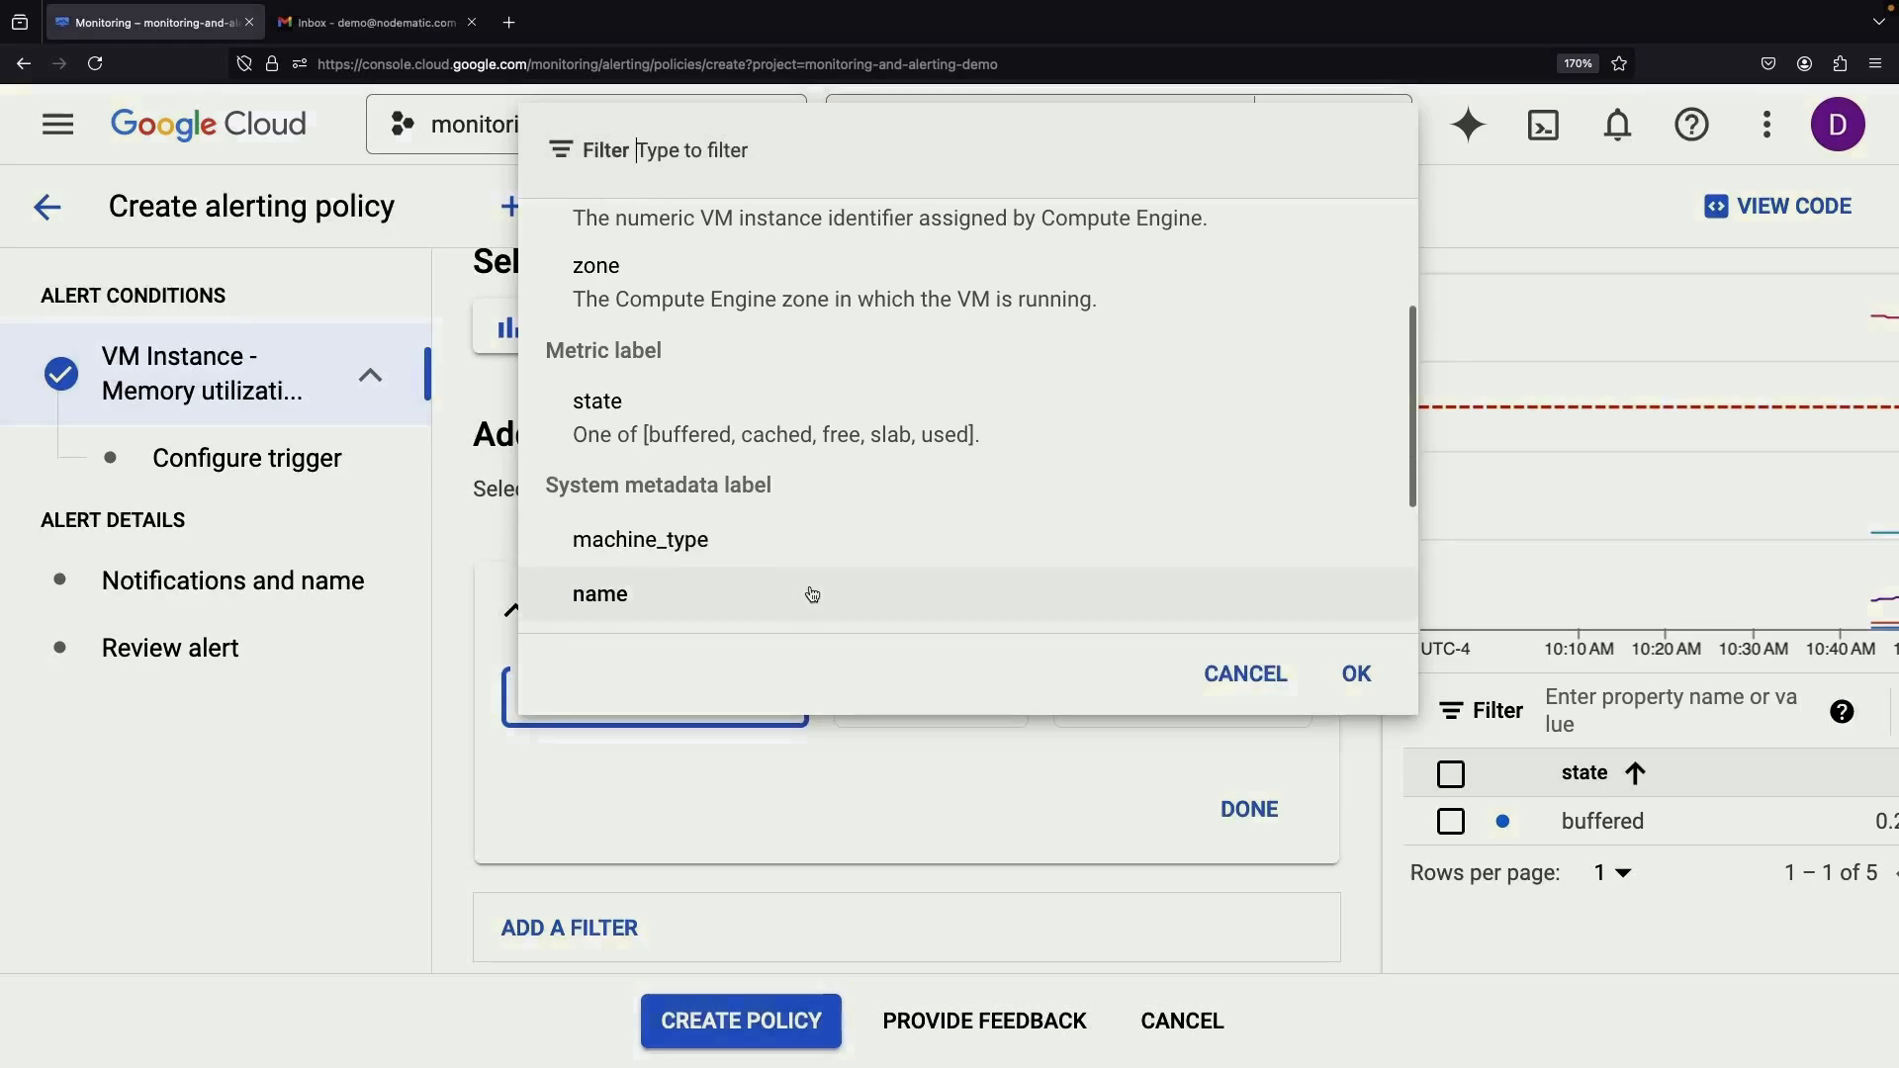
left_click(797, 417)
left_click(1121, 700)
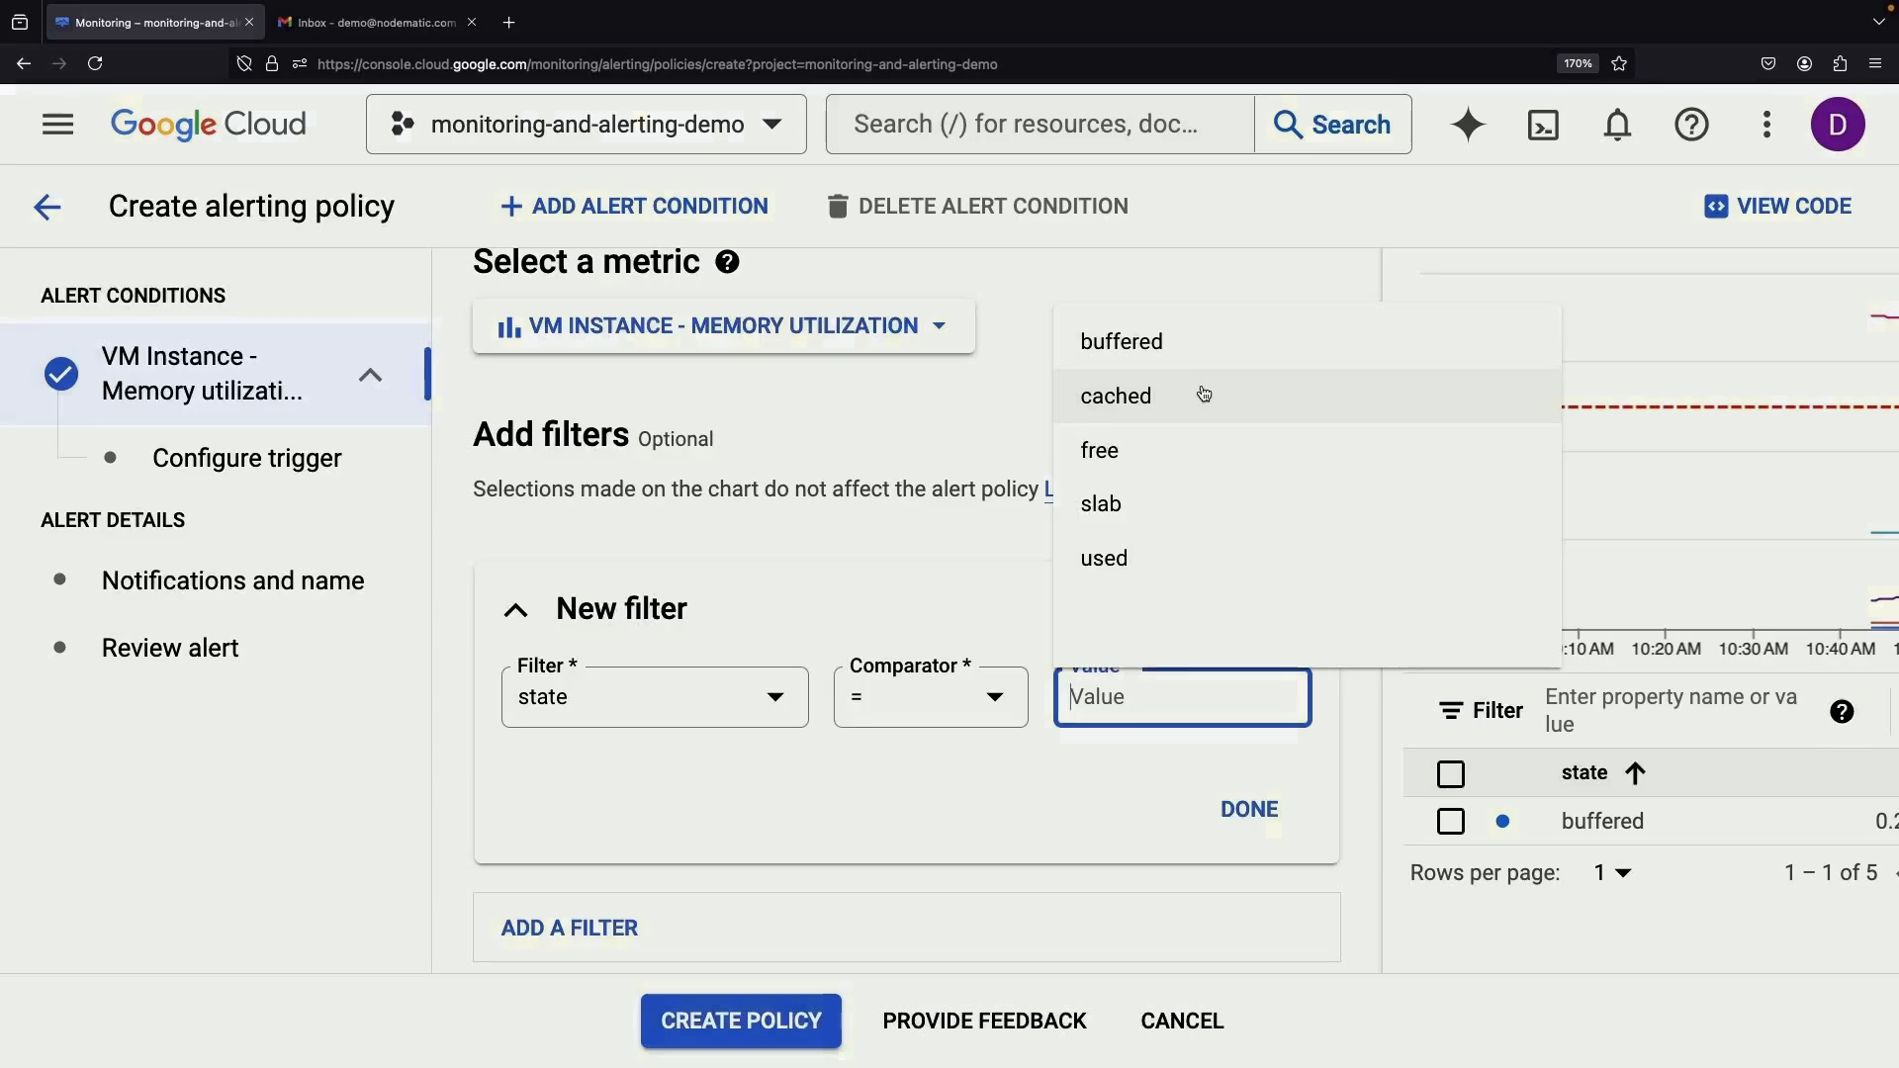
left_click(1192, 450)
left_click(1249, 810)
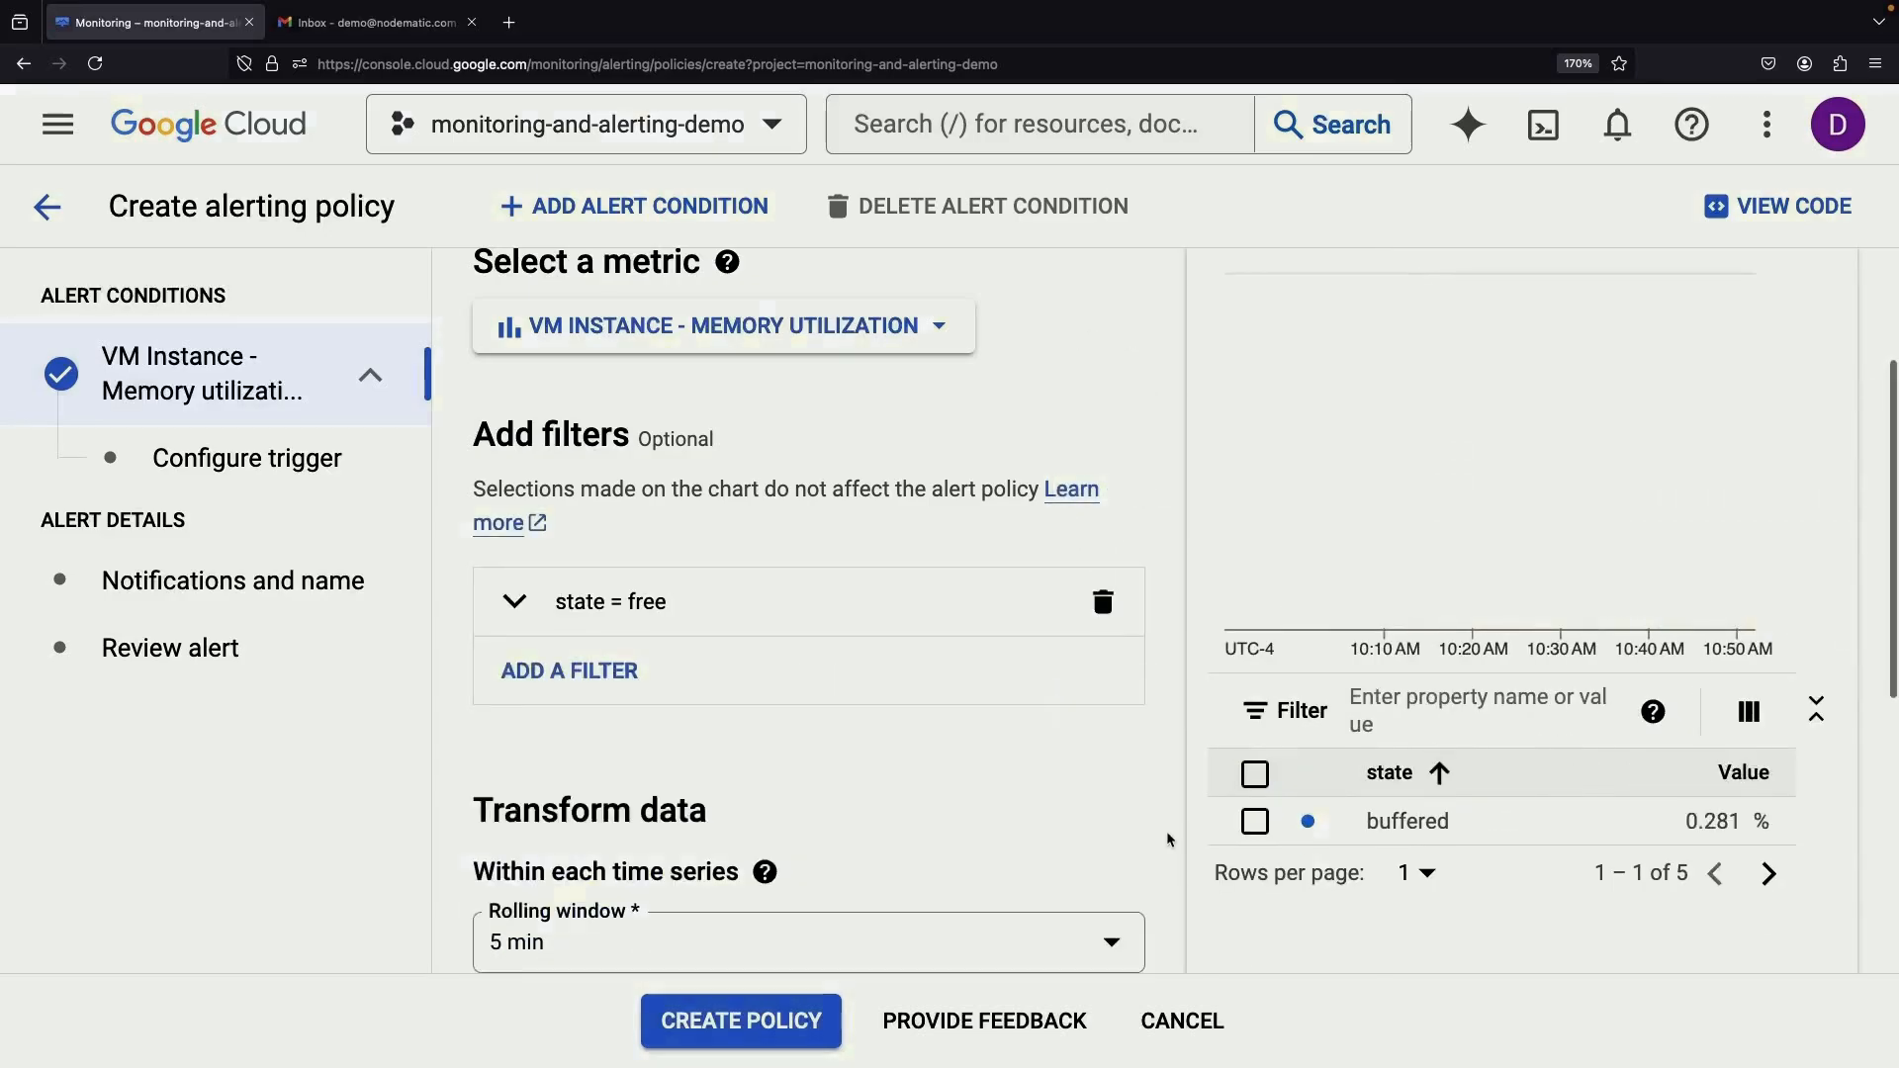
scroll(1078, 797, "up", 1)
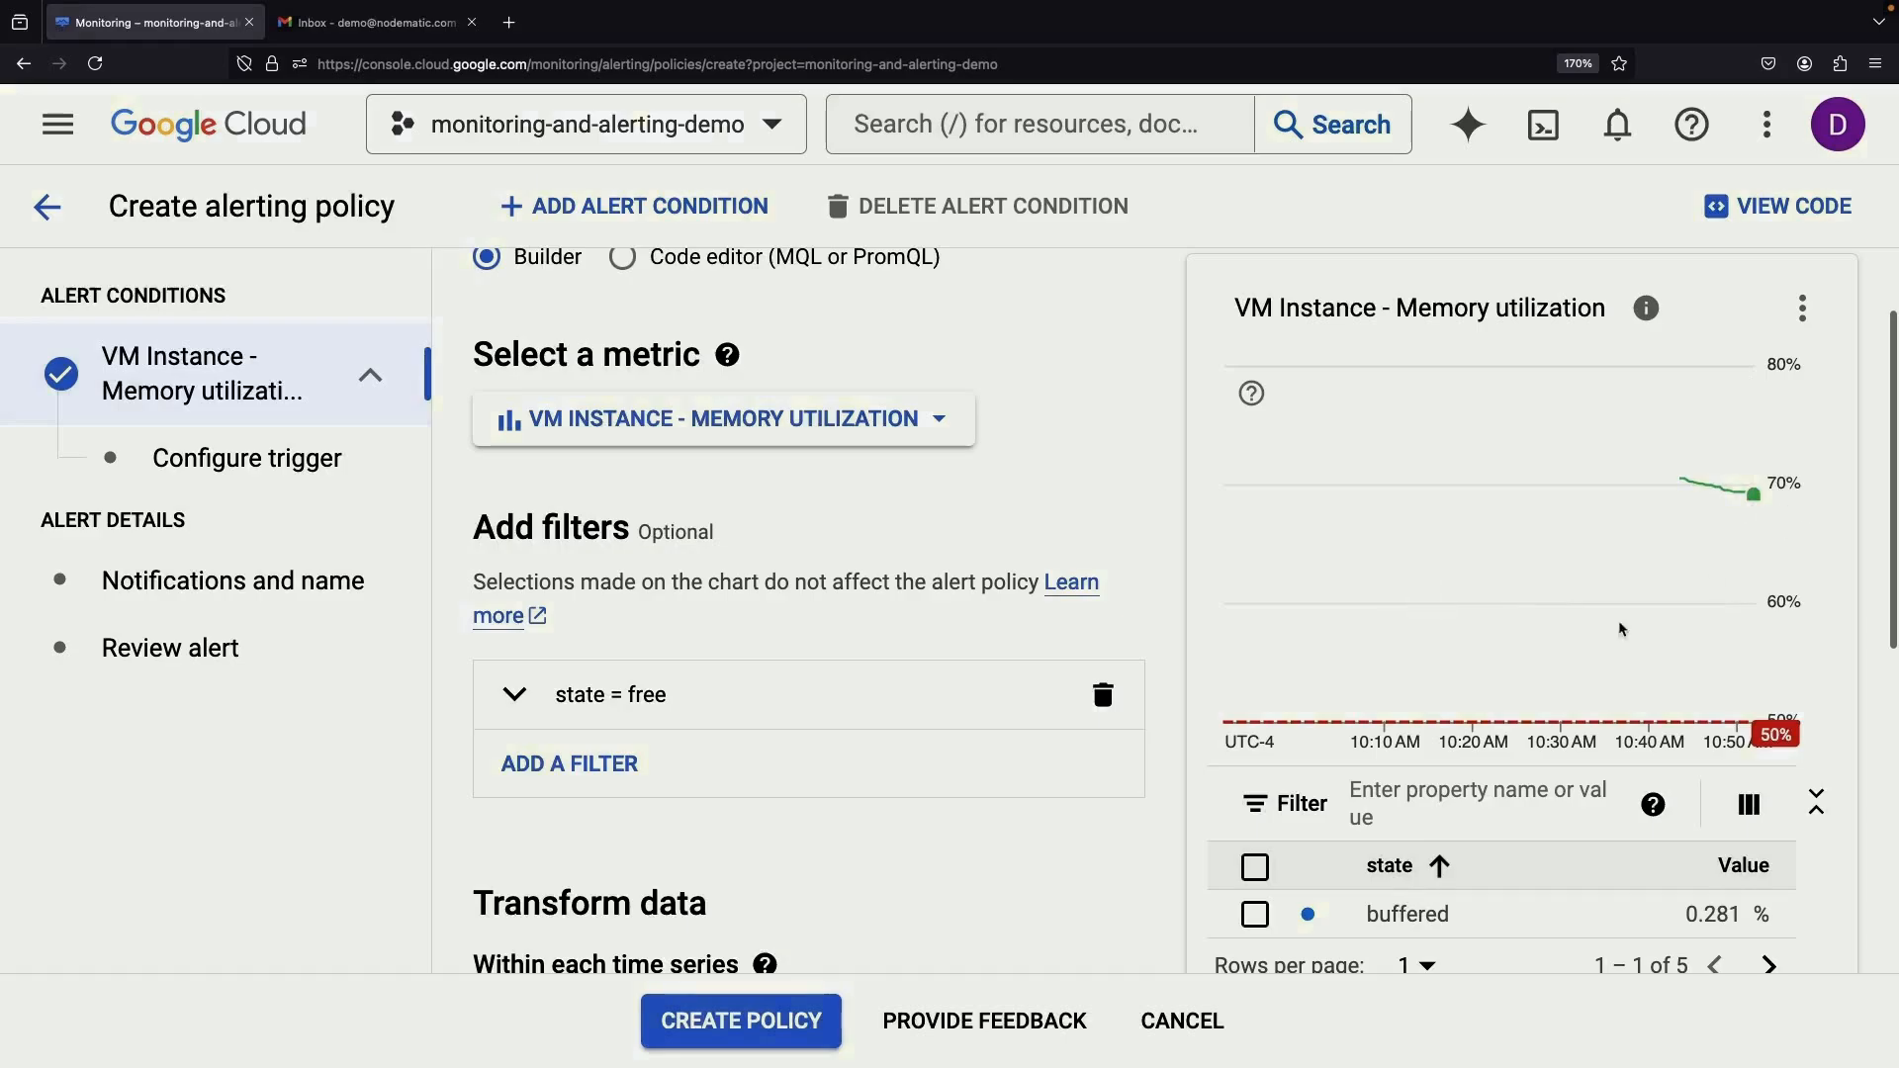
scroll(1619, 627, "down", 5)
Switch the threshold position to Above threshold and continue to the notifications step
left_click(522, 880)
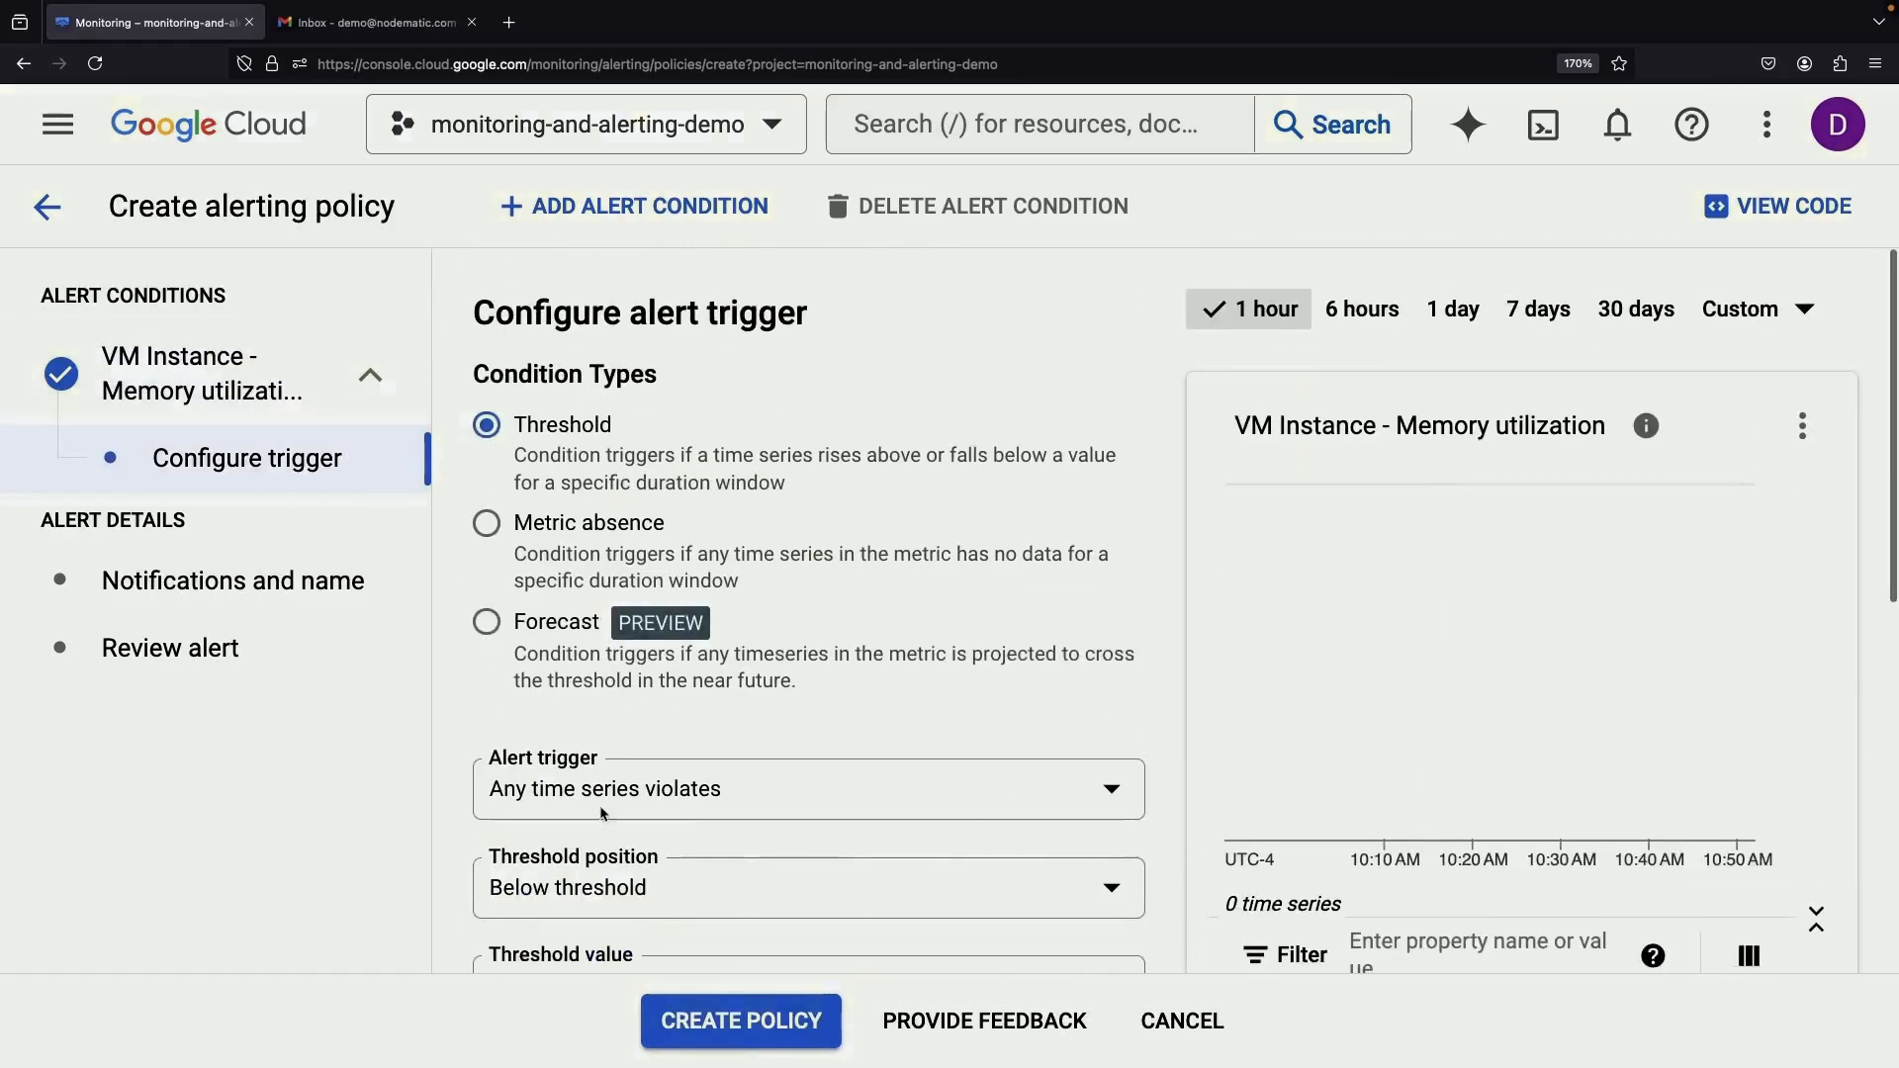
scroll(643, 742, "down", 2)
left_click(649, 669)
left_click(651, 687)
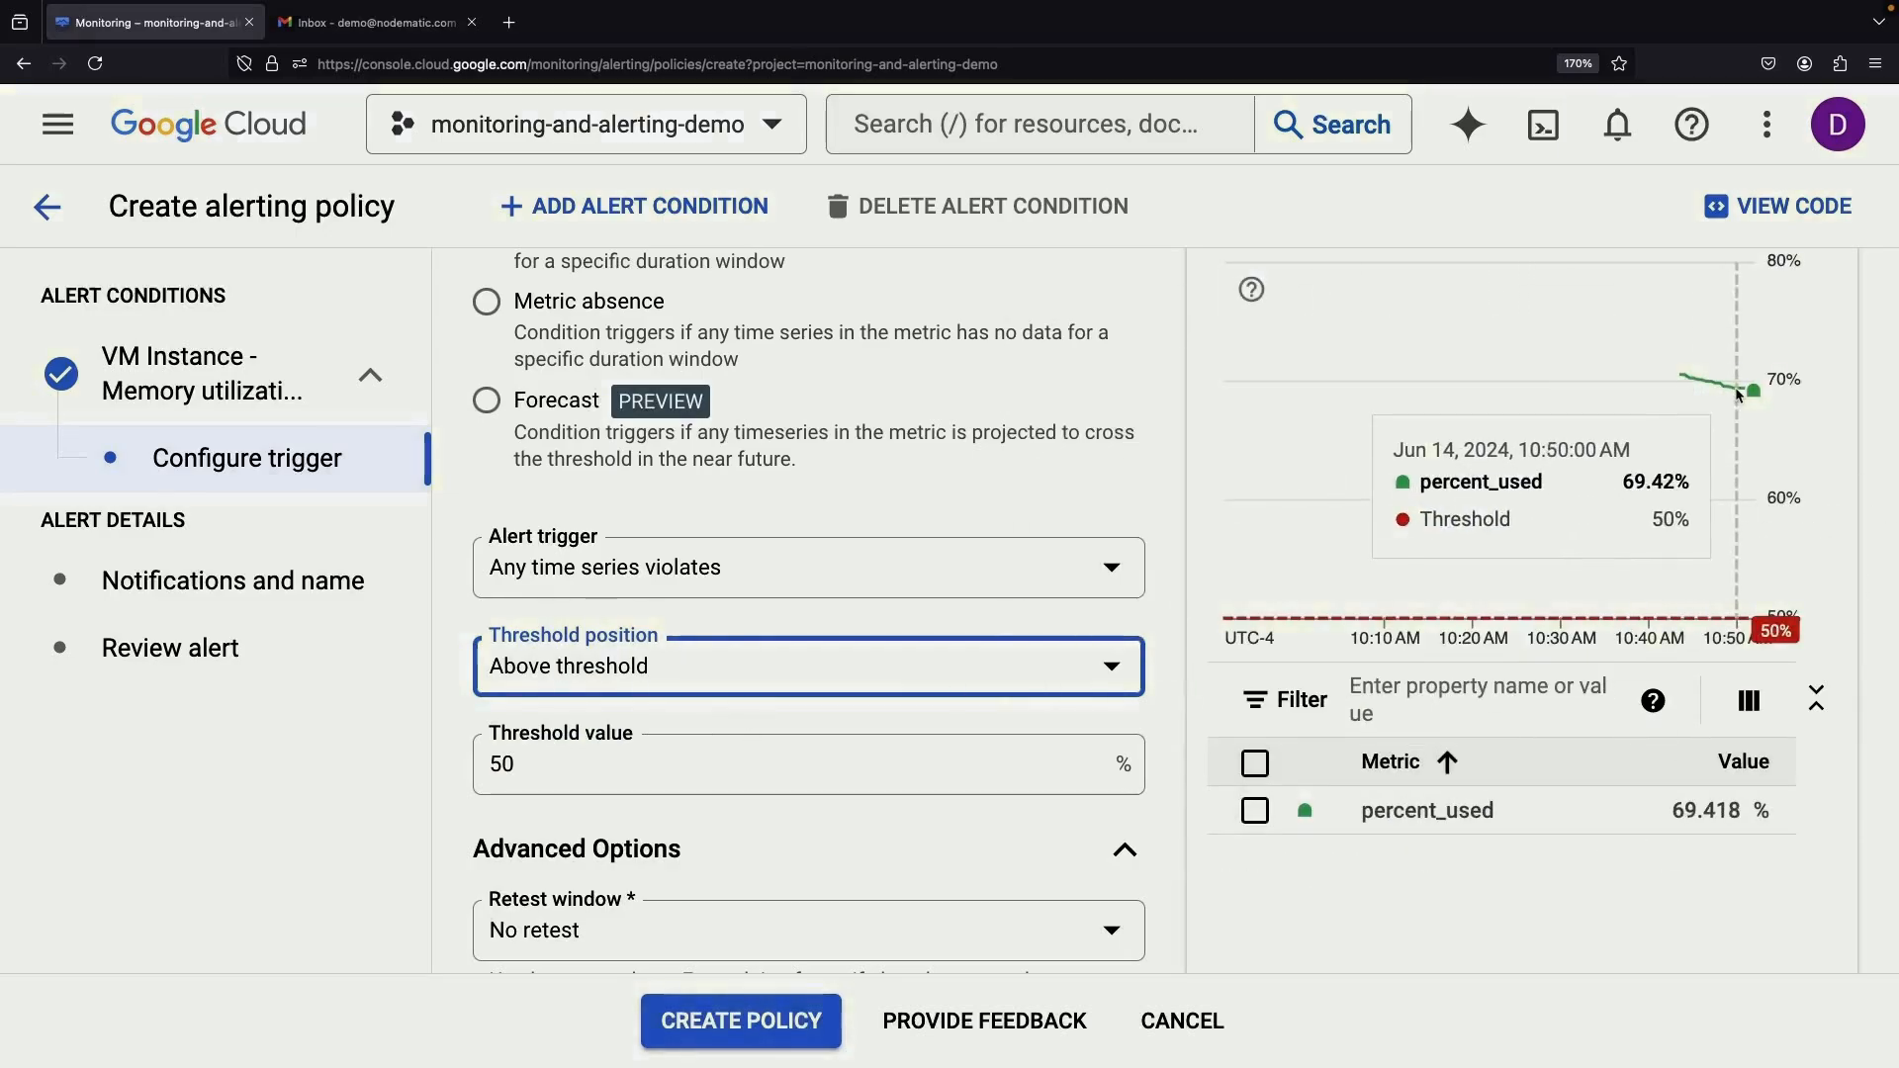
scroll(874, 848, "down", 4)
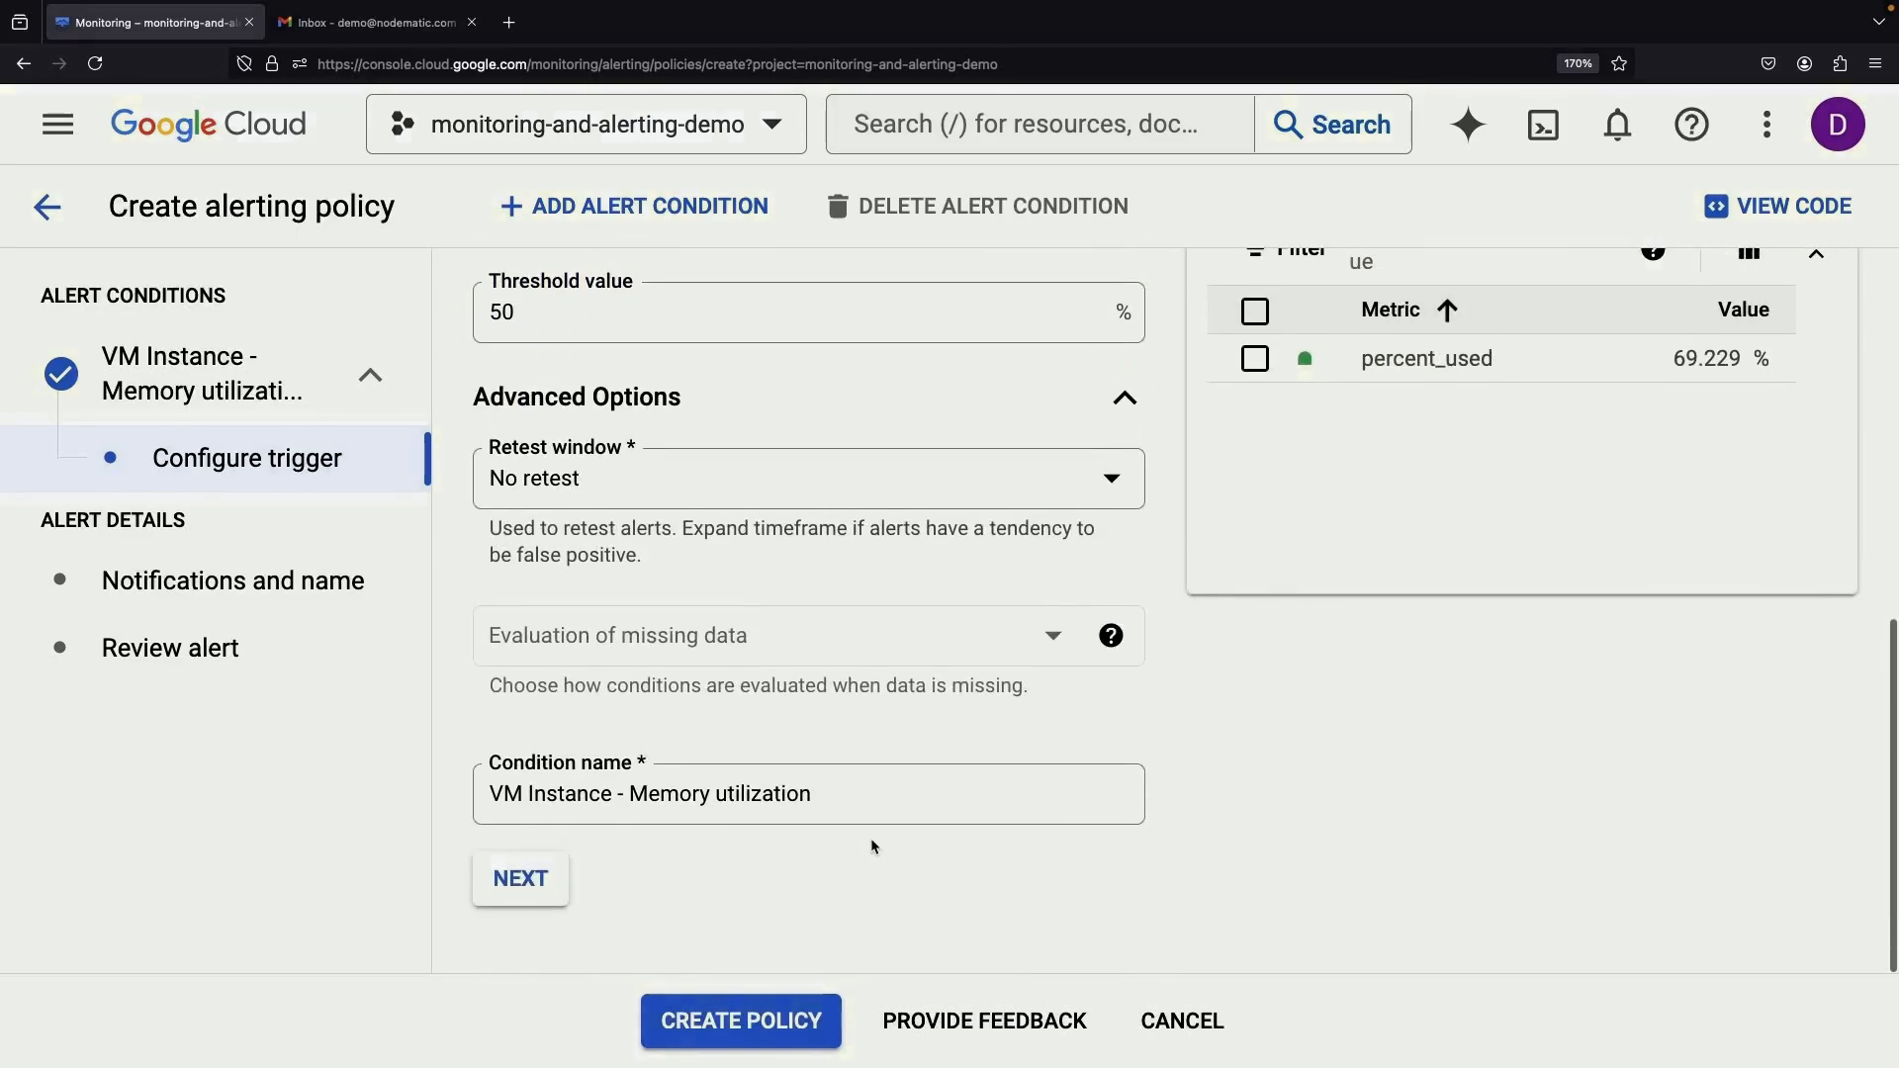
left_click(521, 880)
Select Demo Email as the alert's notification channel
left_click(718, 521)
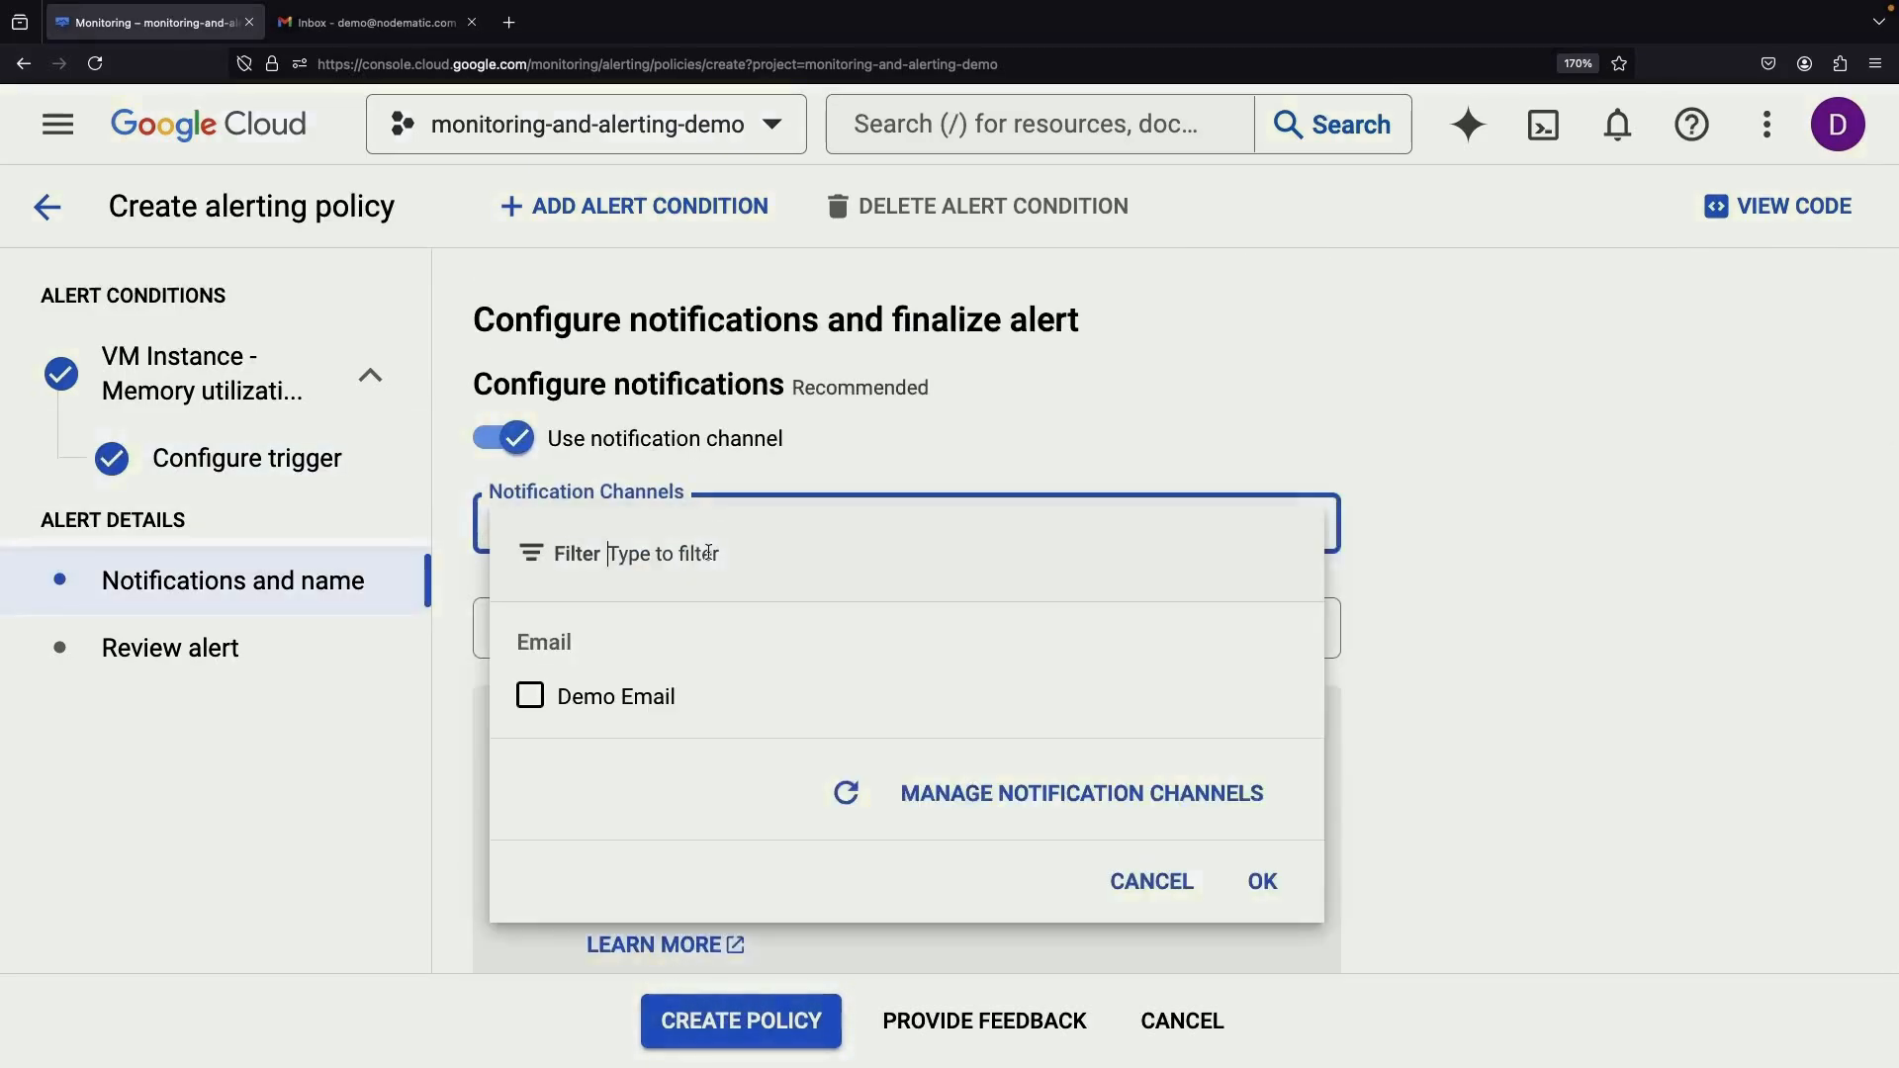
left_click(554, 693)
left_click(1258, 881)
scroll(780, 739, "down", 3)
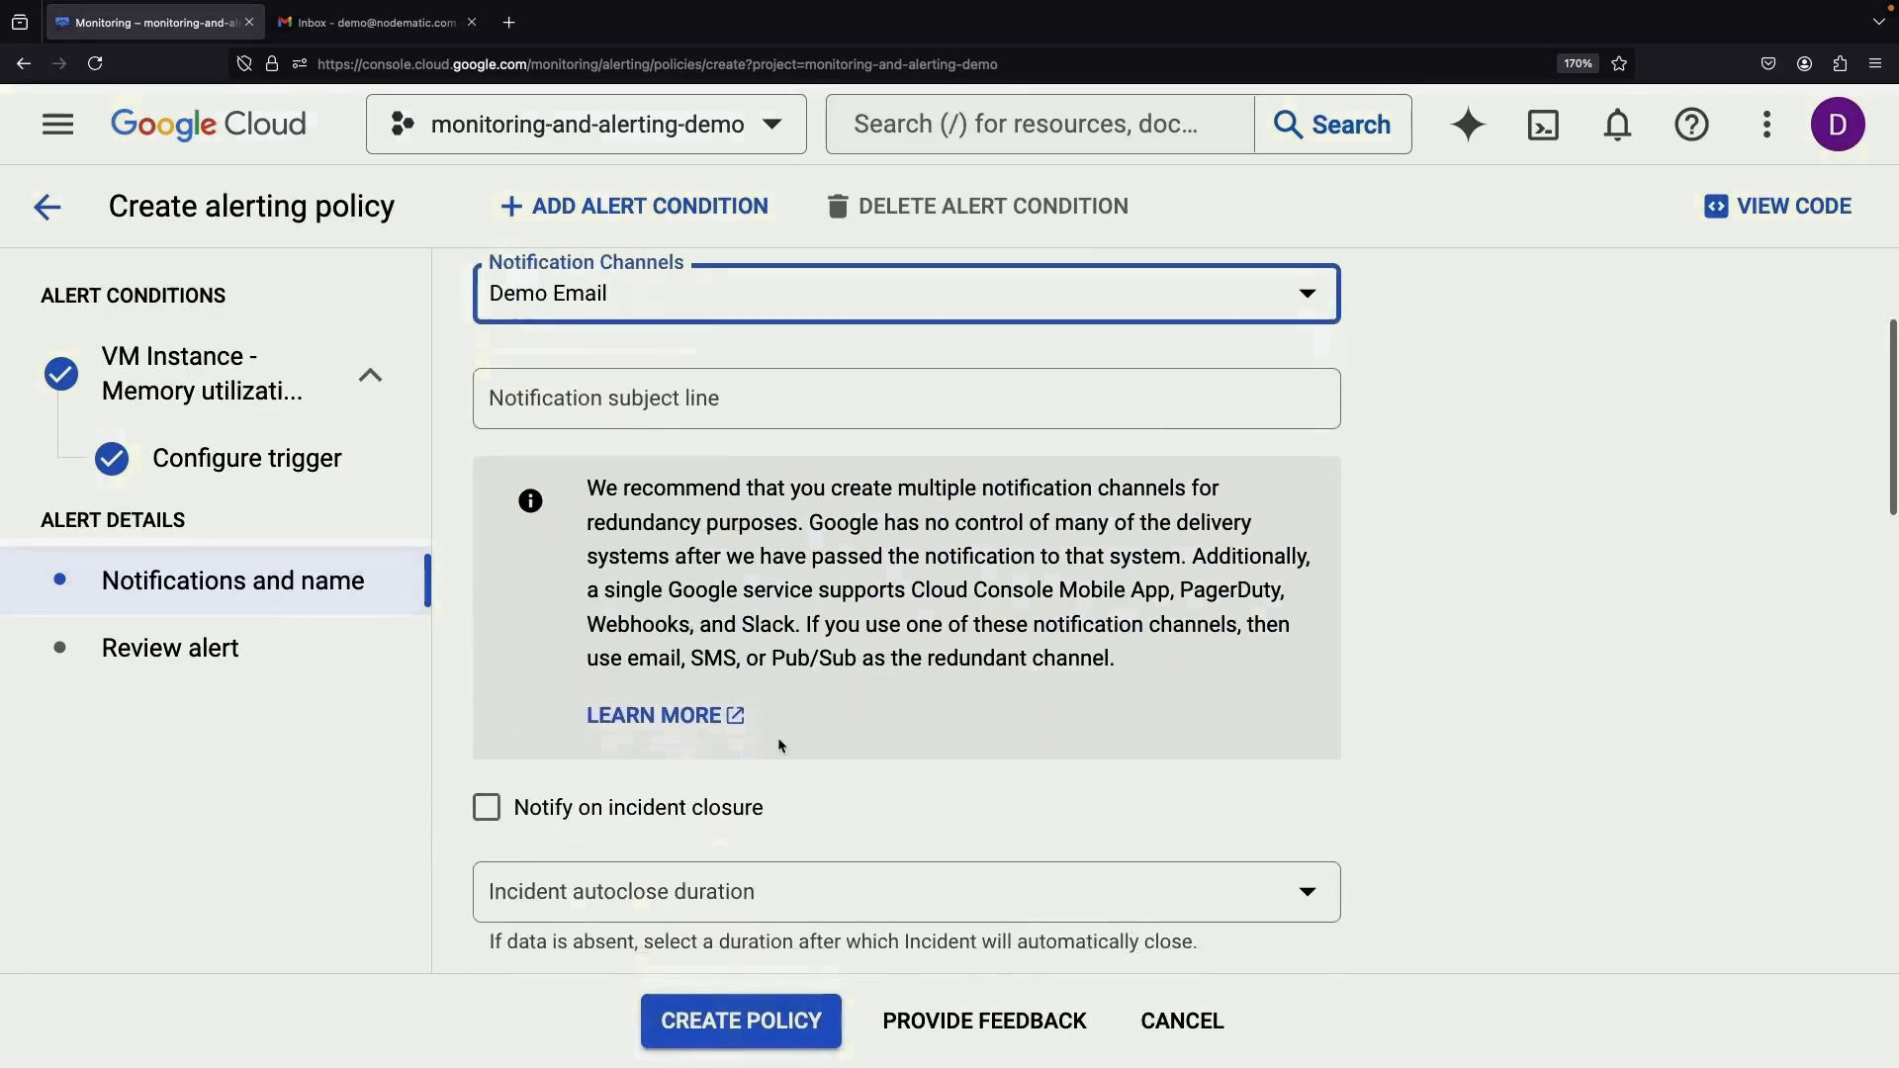
Enter a notification subject line and name the policy Email on High Free Memory, then continue
left_click(550, 337)
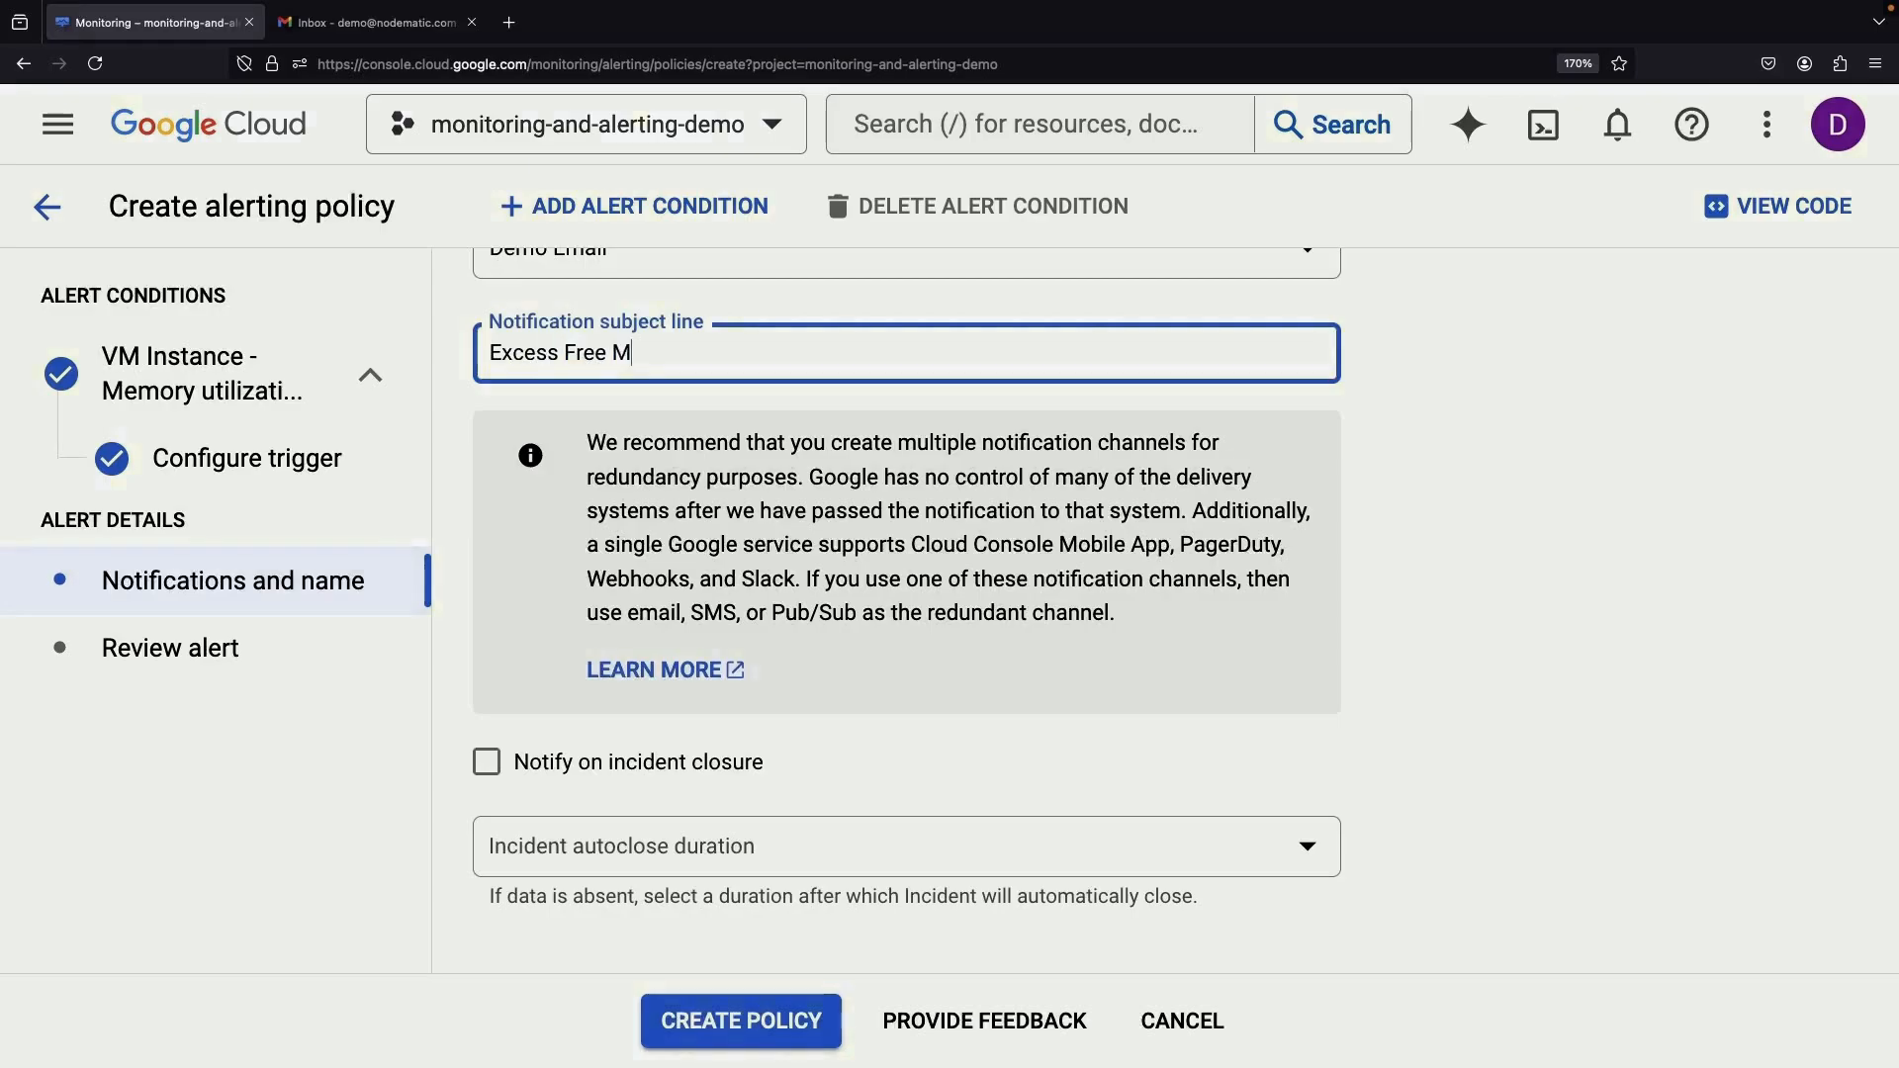
scroll(728, 826, "down", 8)
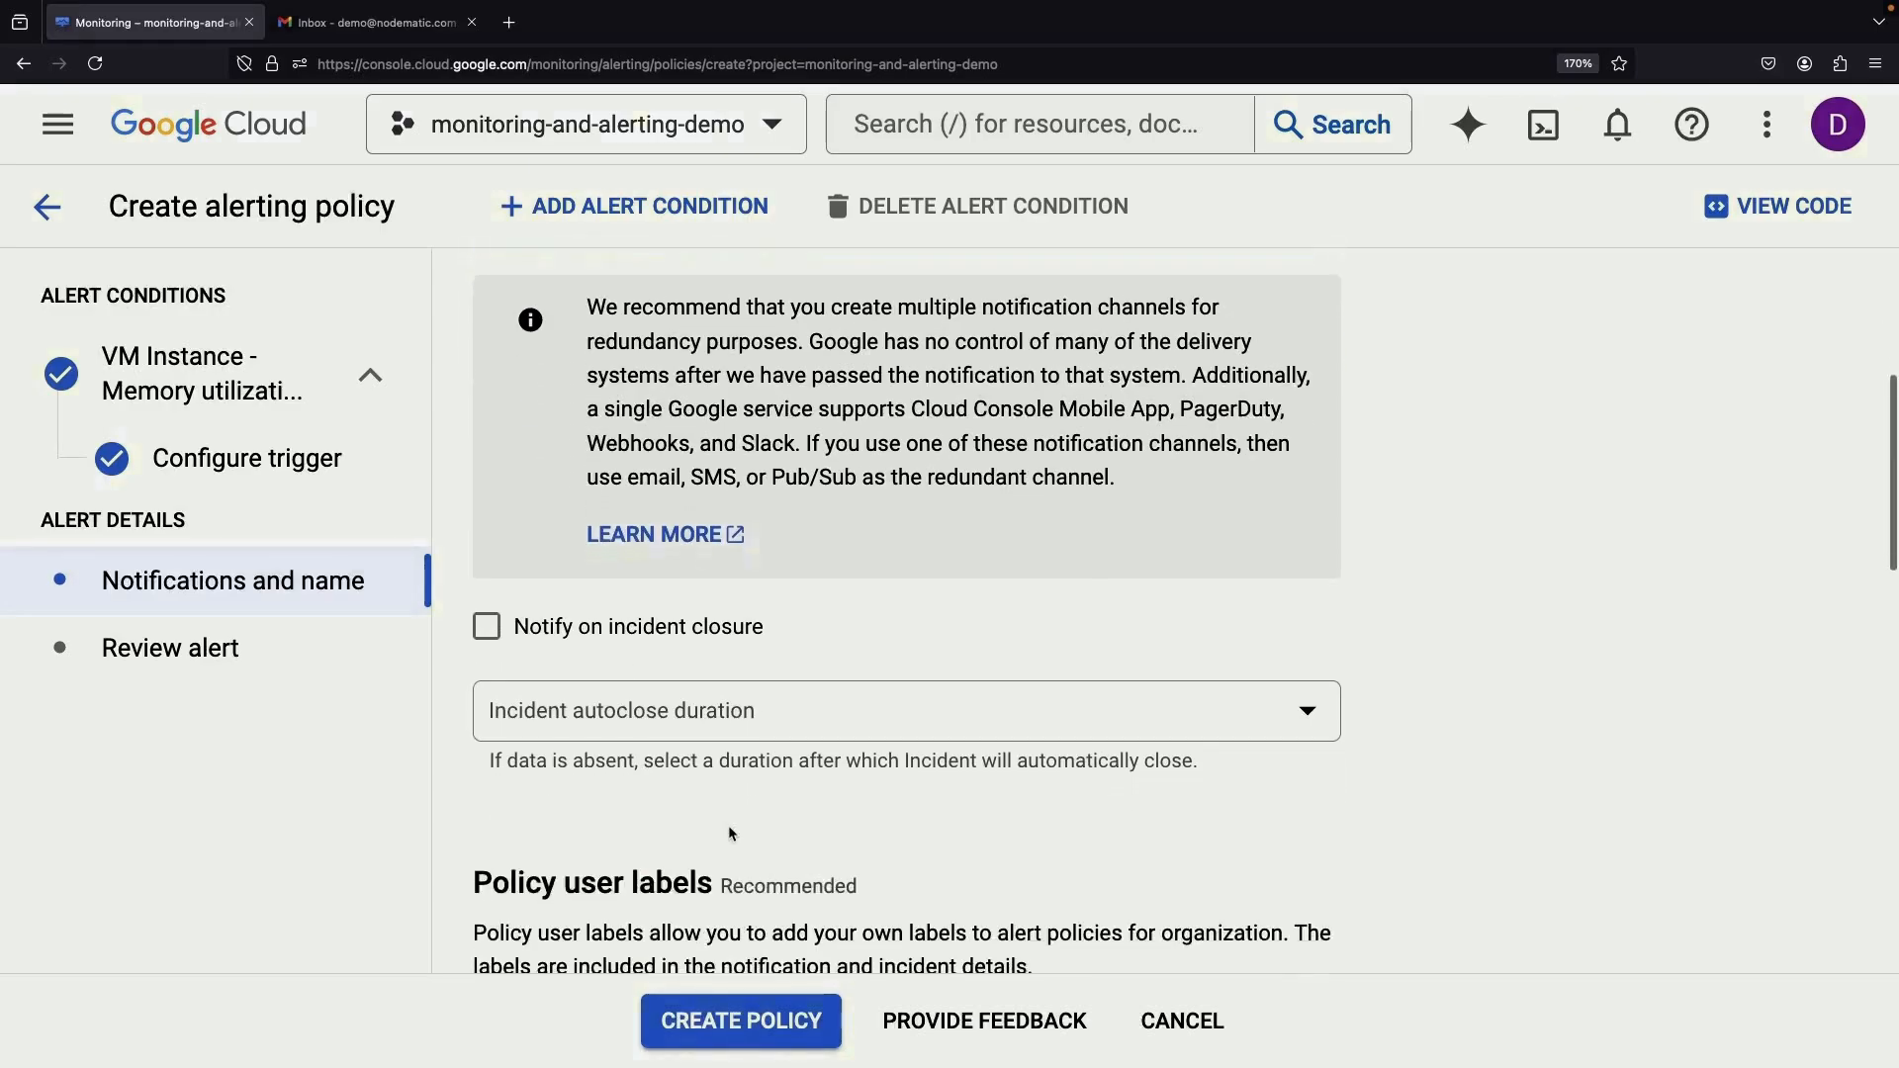
scroll(855, 808, "down", 6)
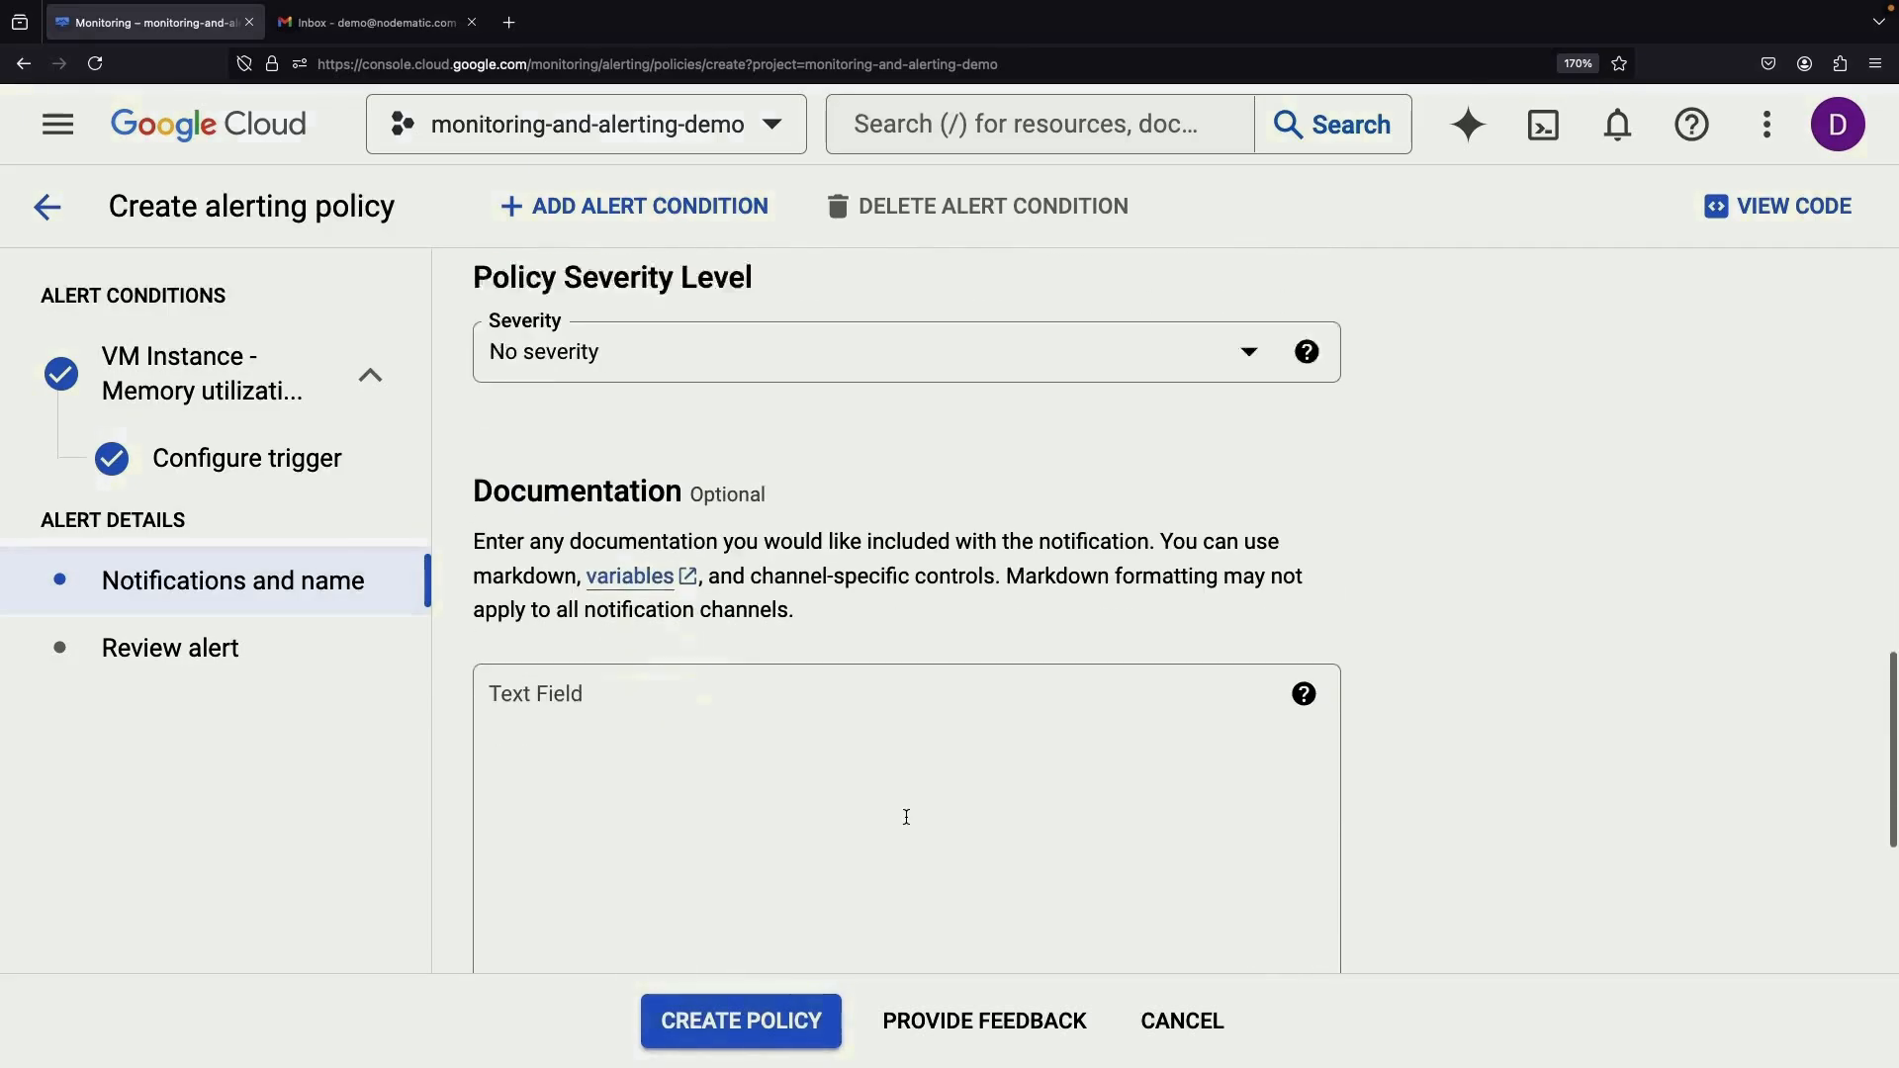
left_click(799, 801)
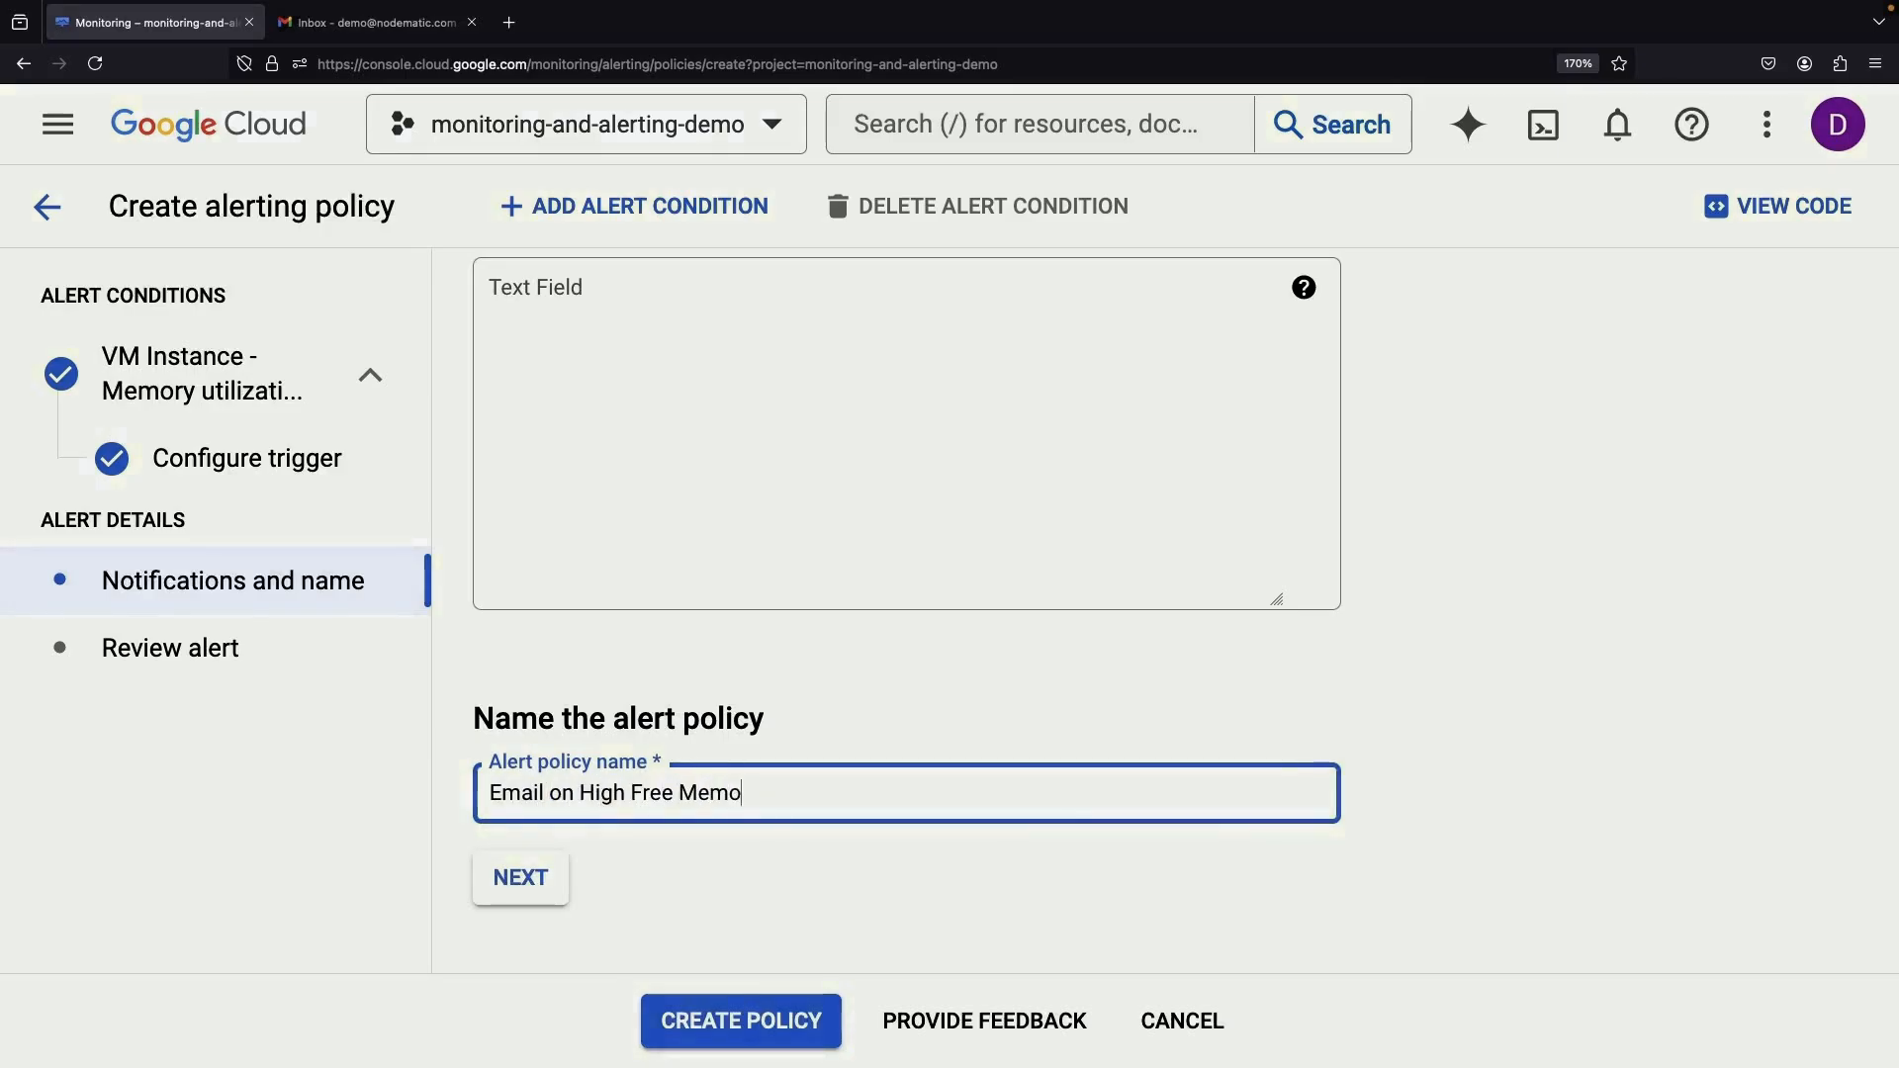
left_click(533, 878)
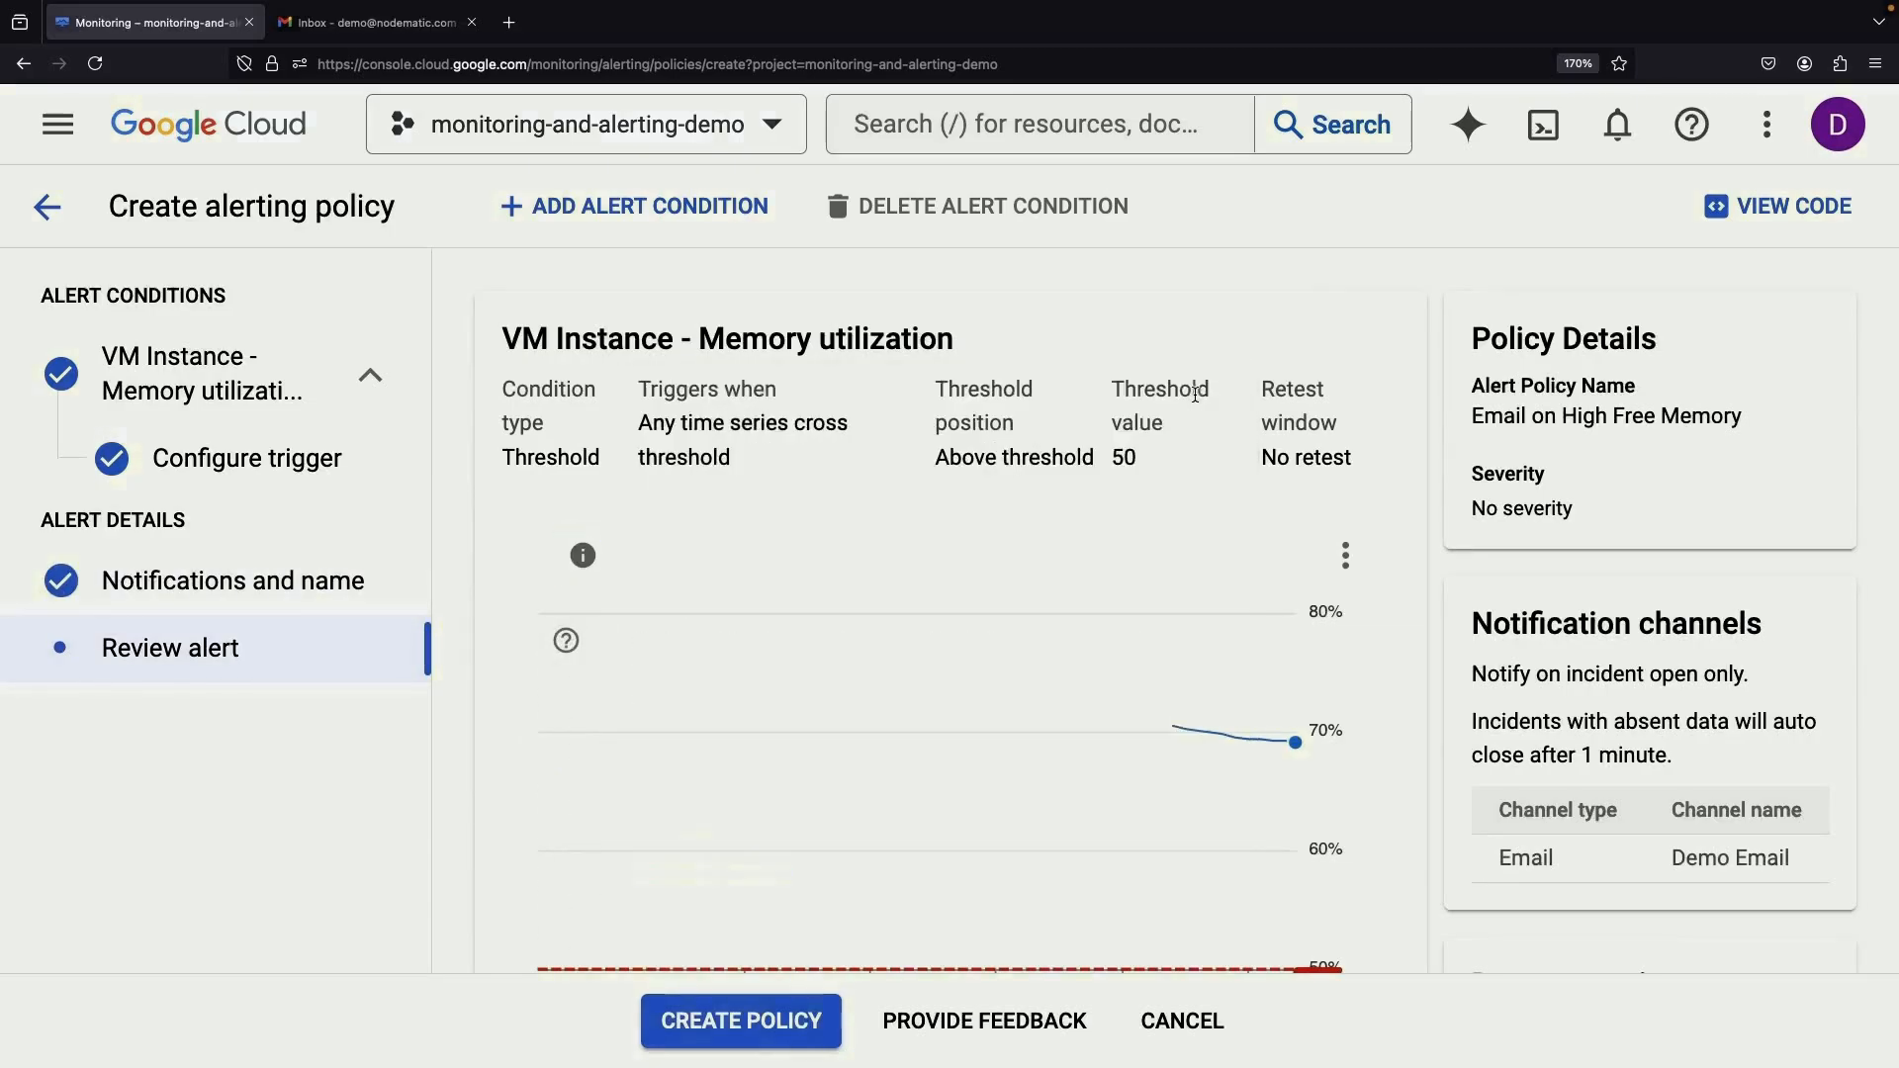
Review the summary, create the Email on High Free Memory policy, and dismiss the saved notice
scroll(1106, 569, "down", 2)
scroll(1106, 560, "down", 3)
scroll(1106, 560, "up", 5)
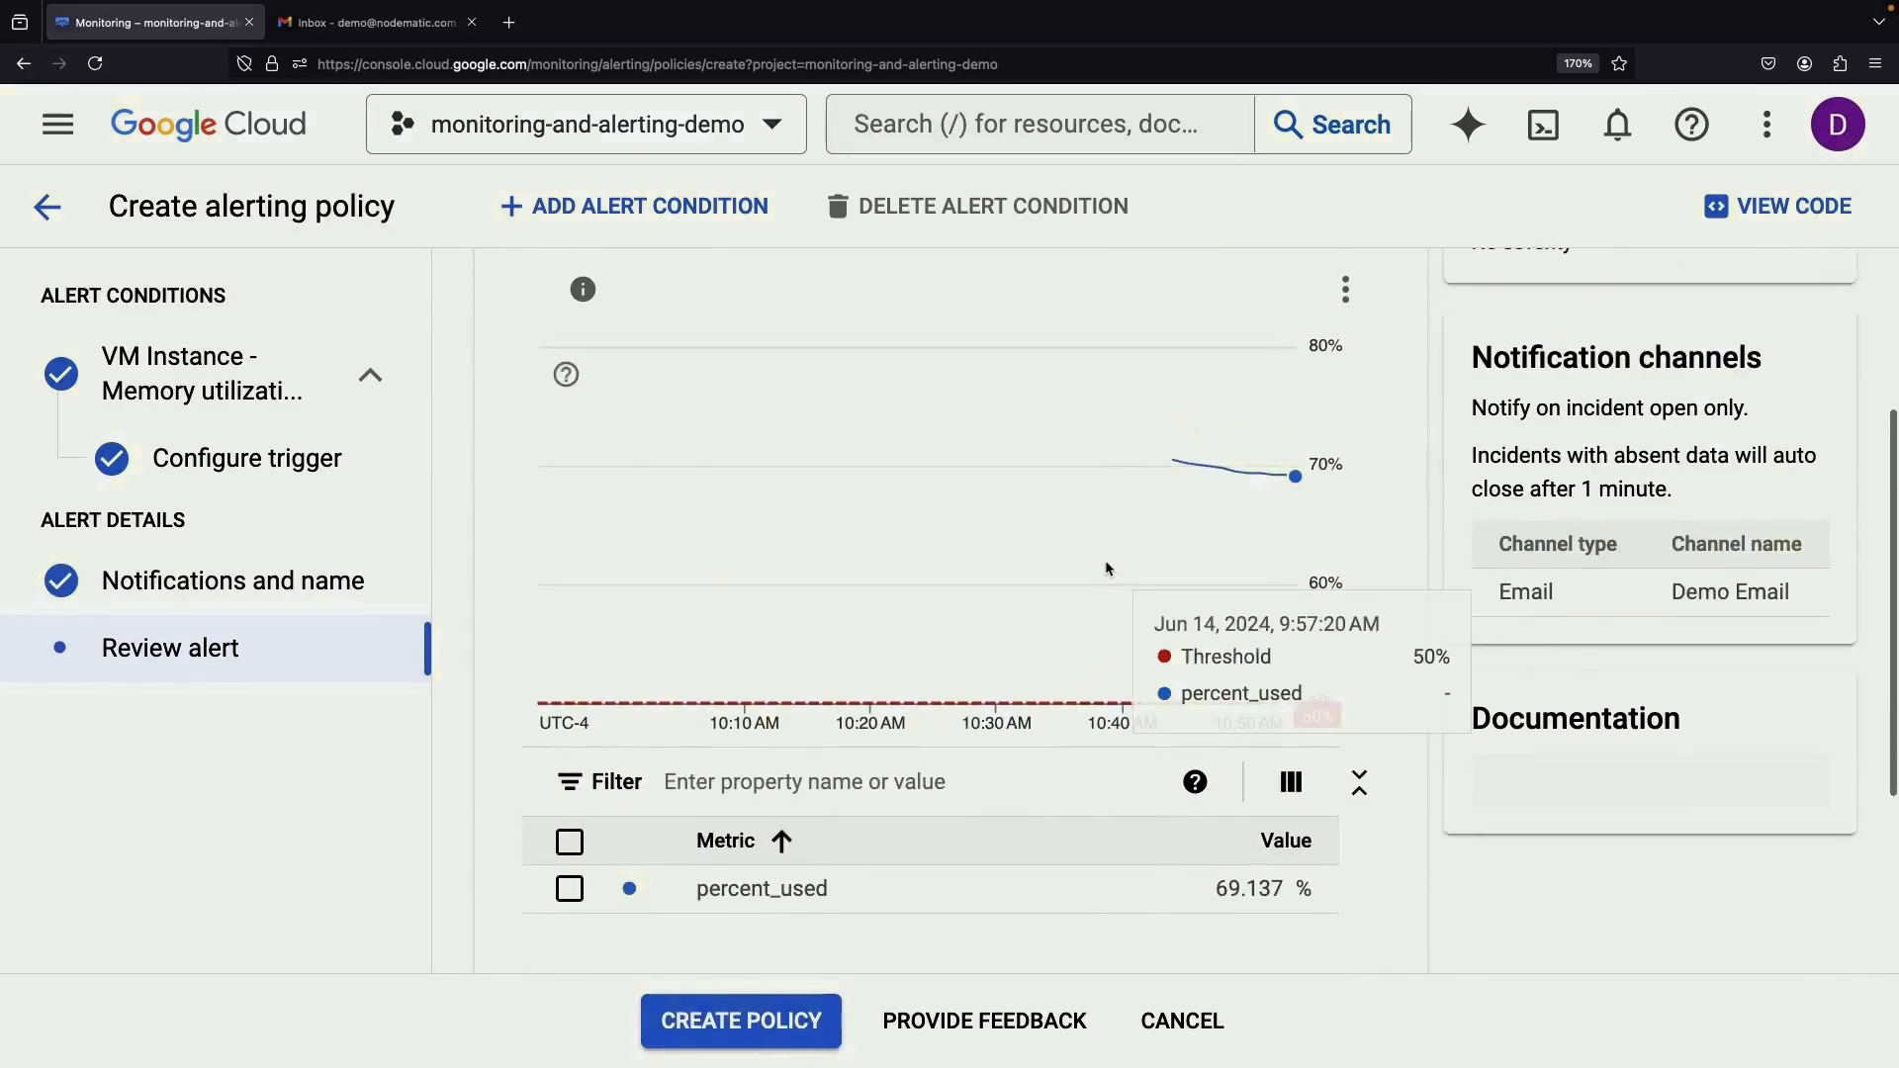
left_click(749, 1023)
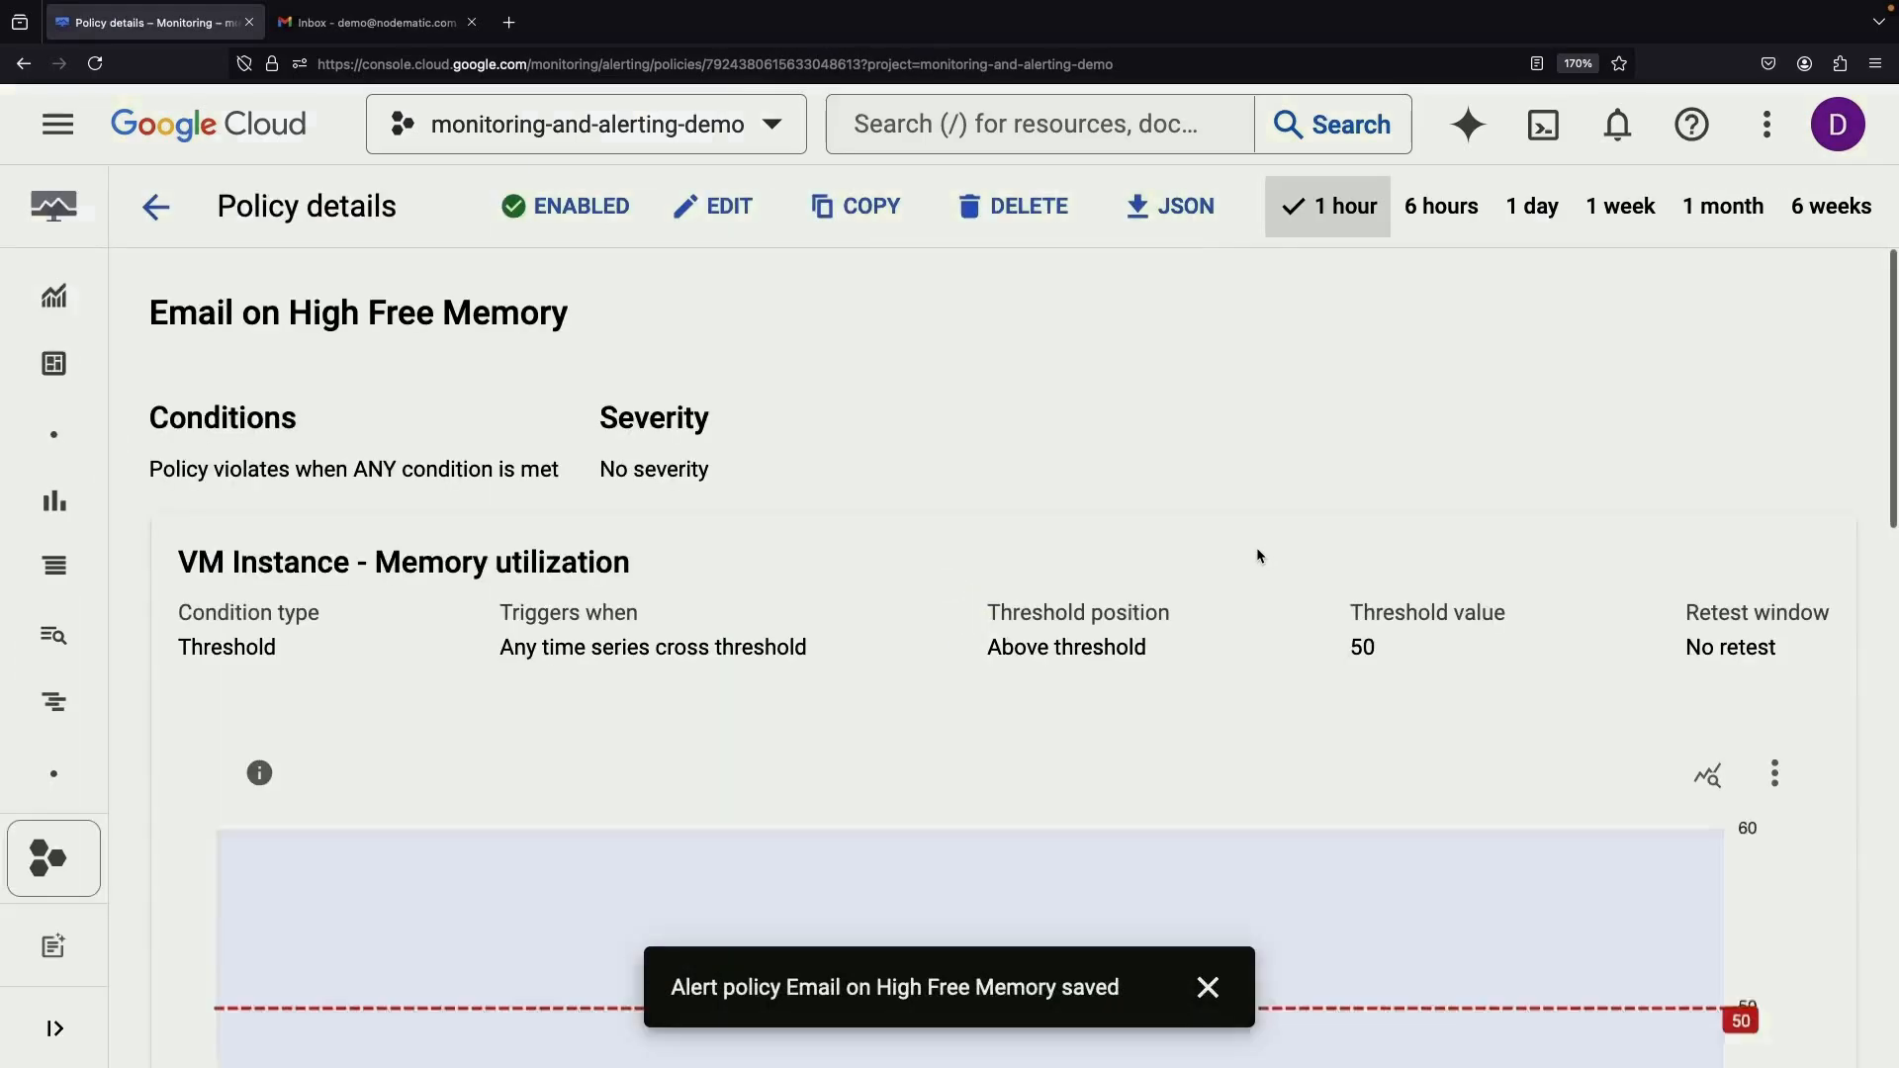
left_click(1208, 988)
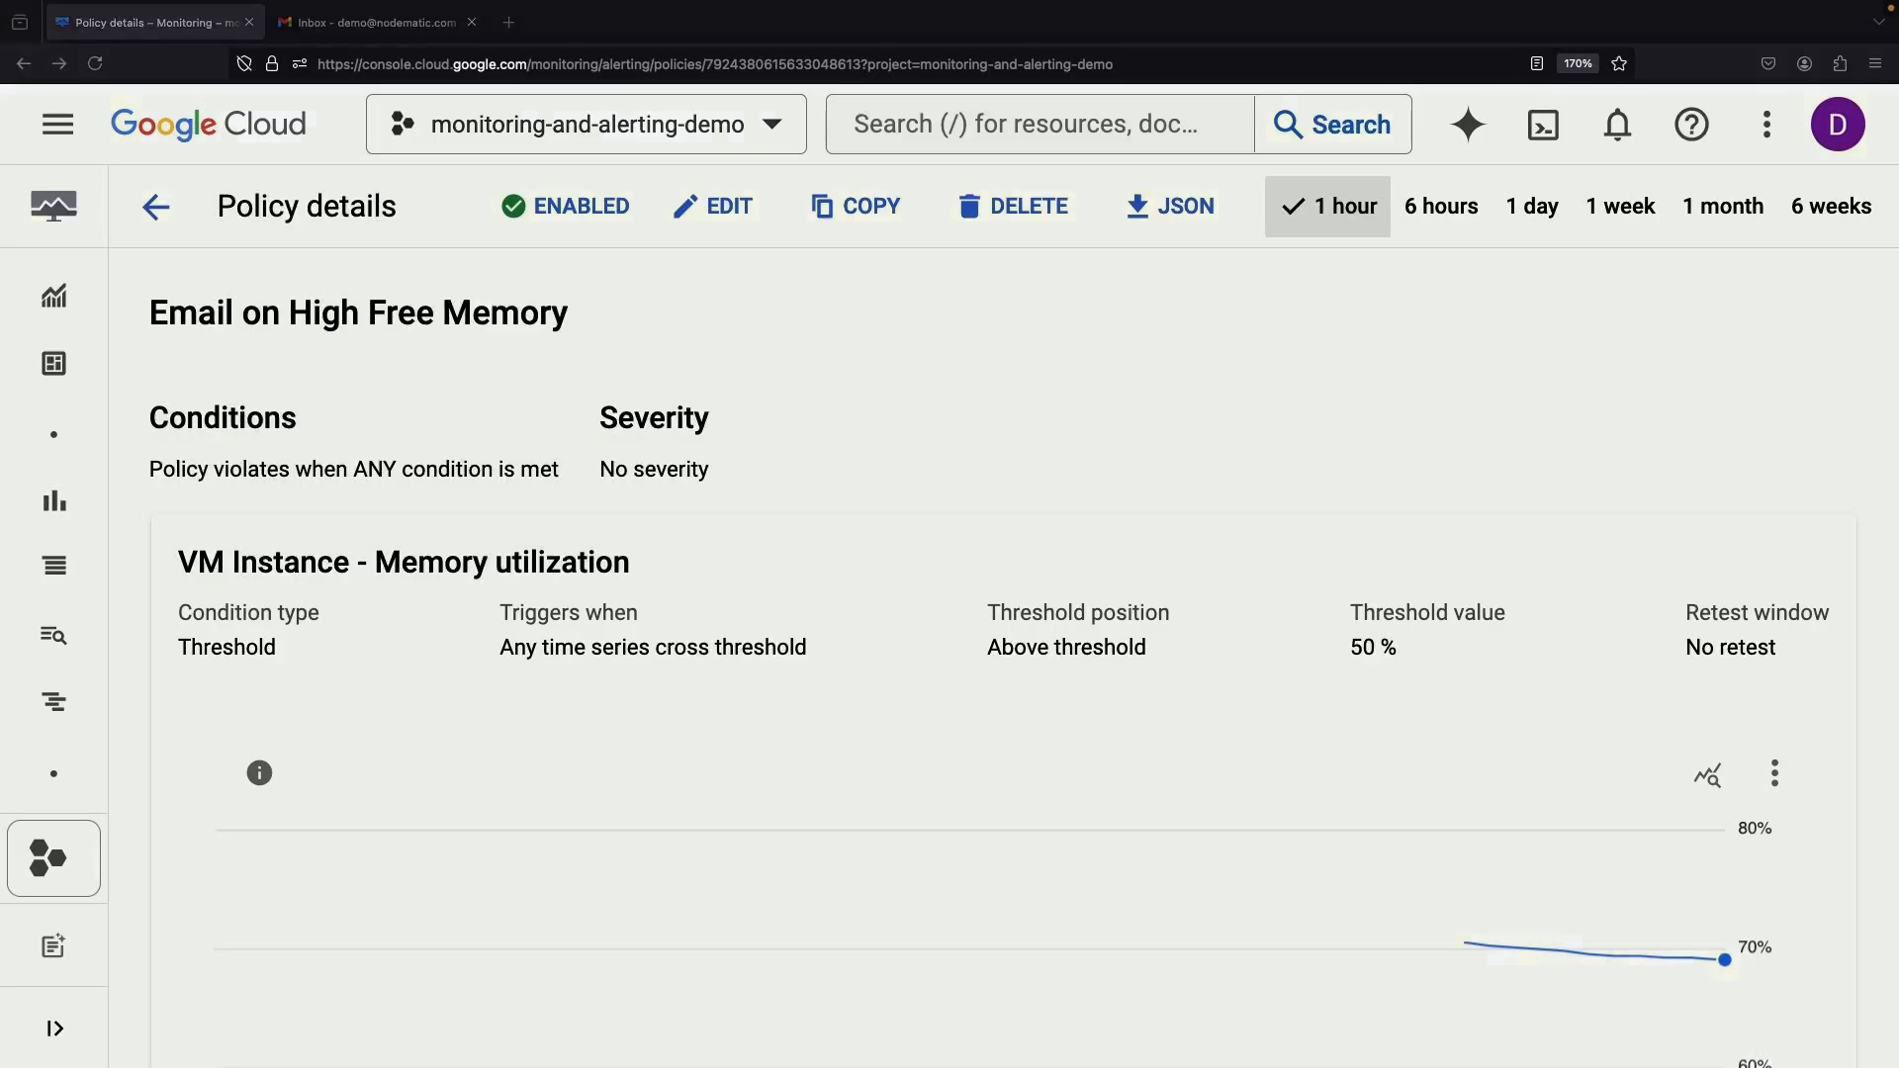
scroll(1370, 525, "down", 5)
scroll(1370, 526, "up", 3)
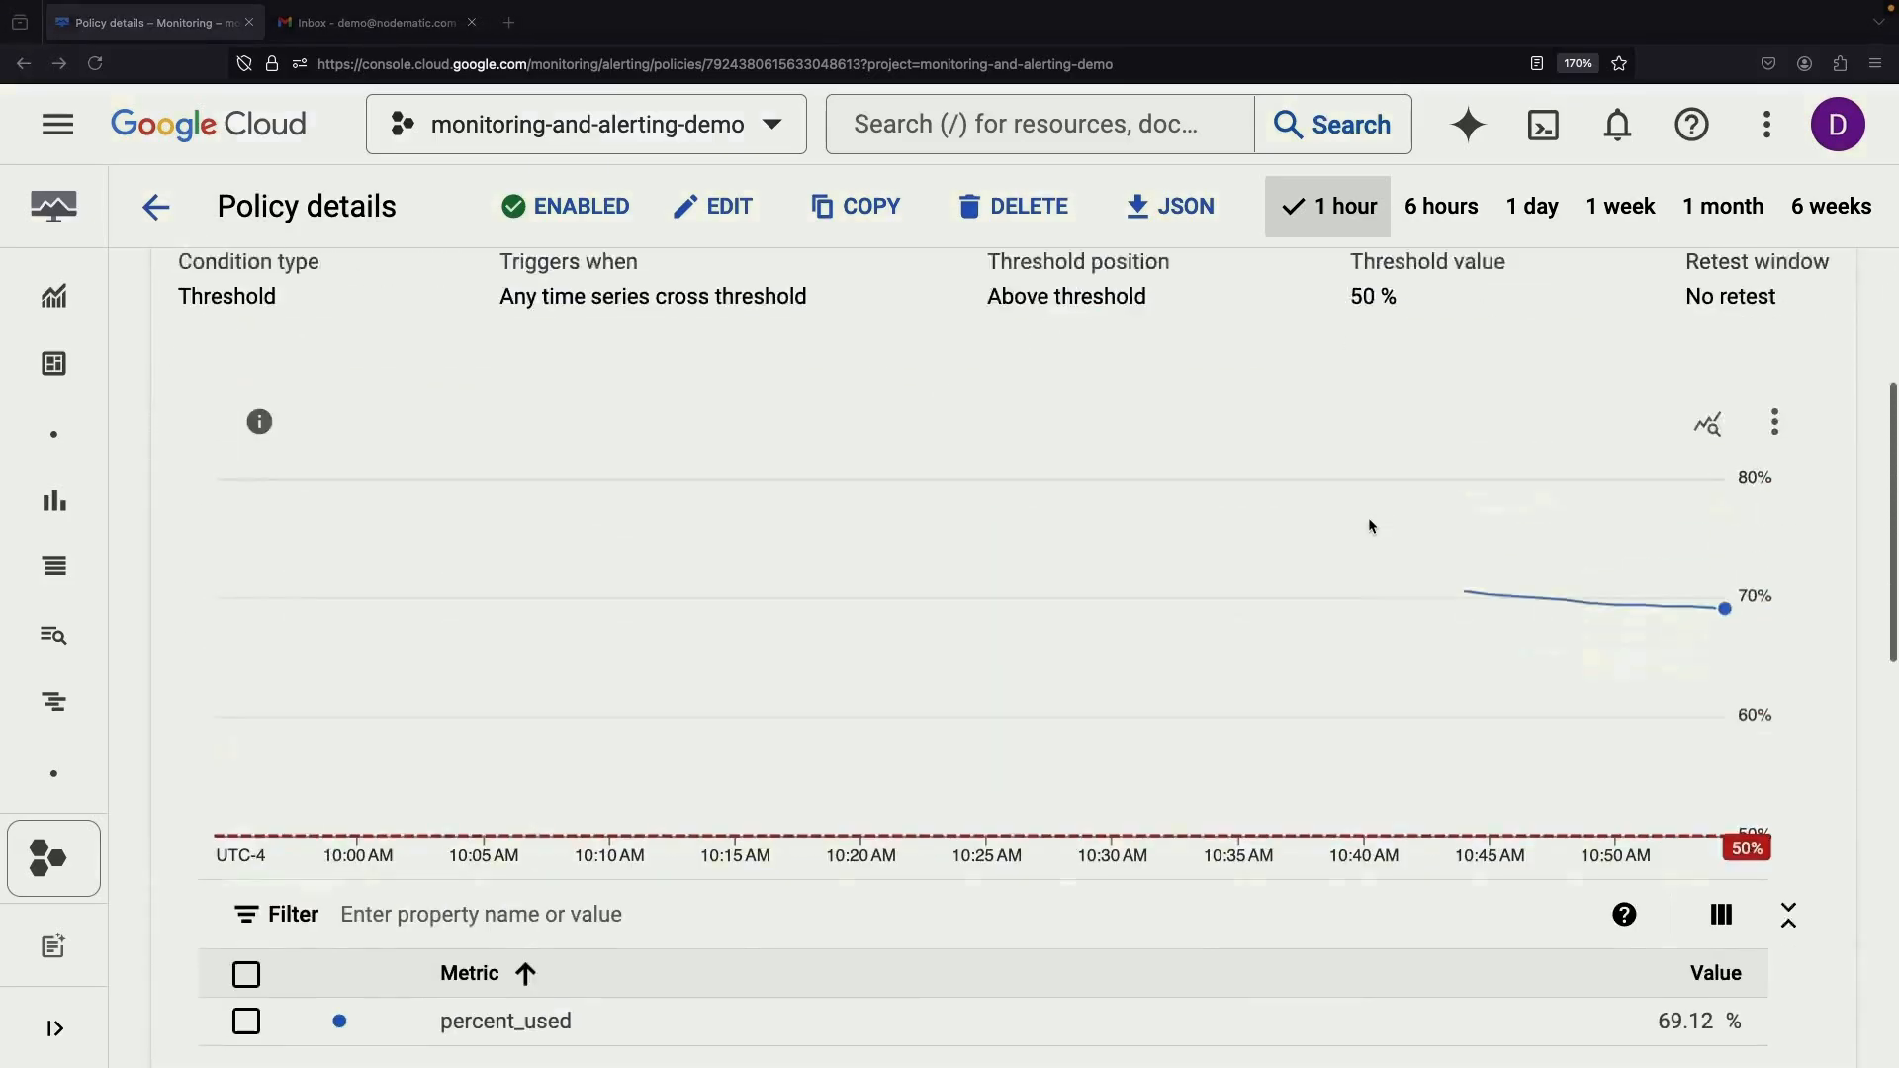
scroll(1370, 525, "down", 10)
scroll(1370, 525, "up", 15)
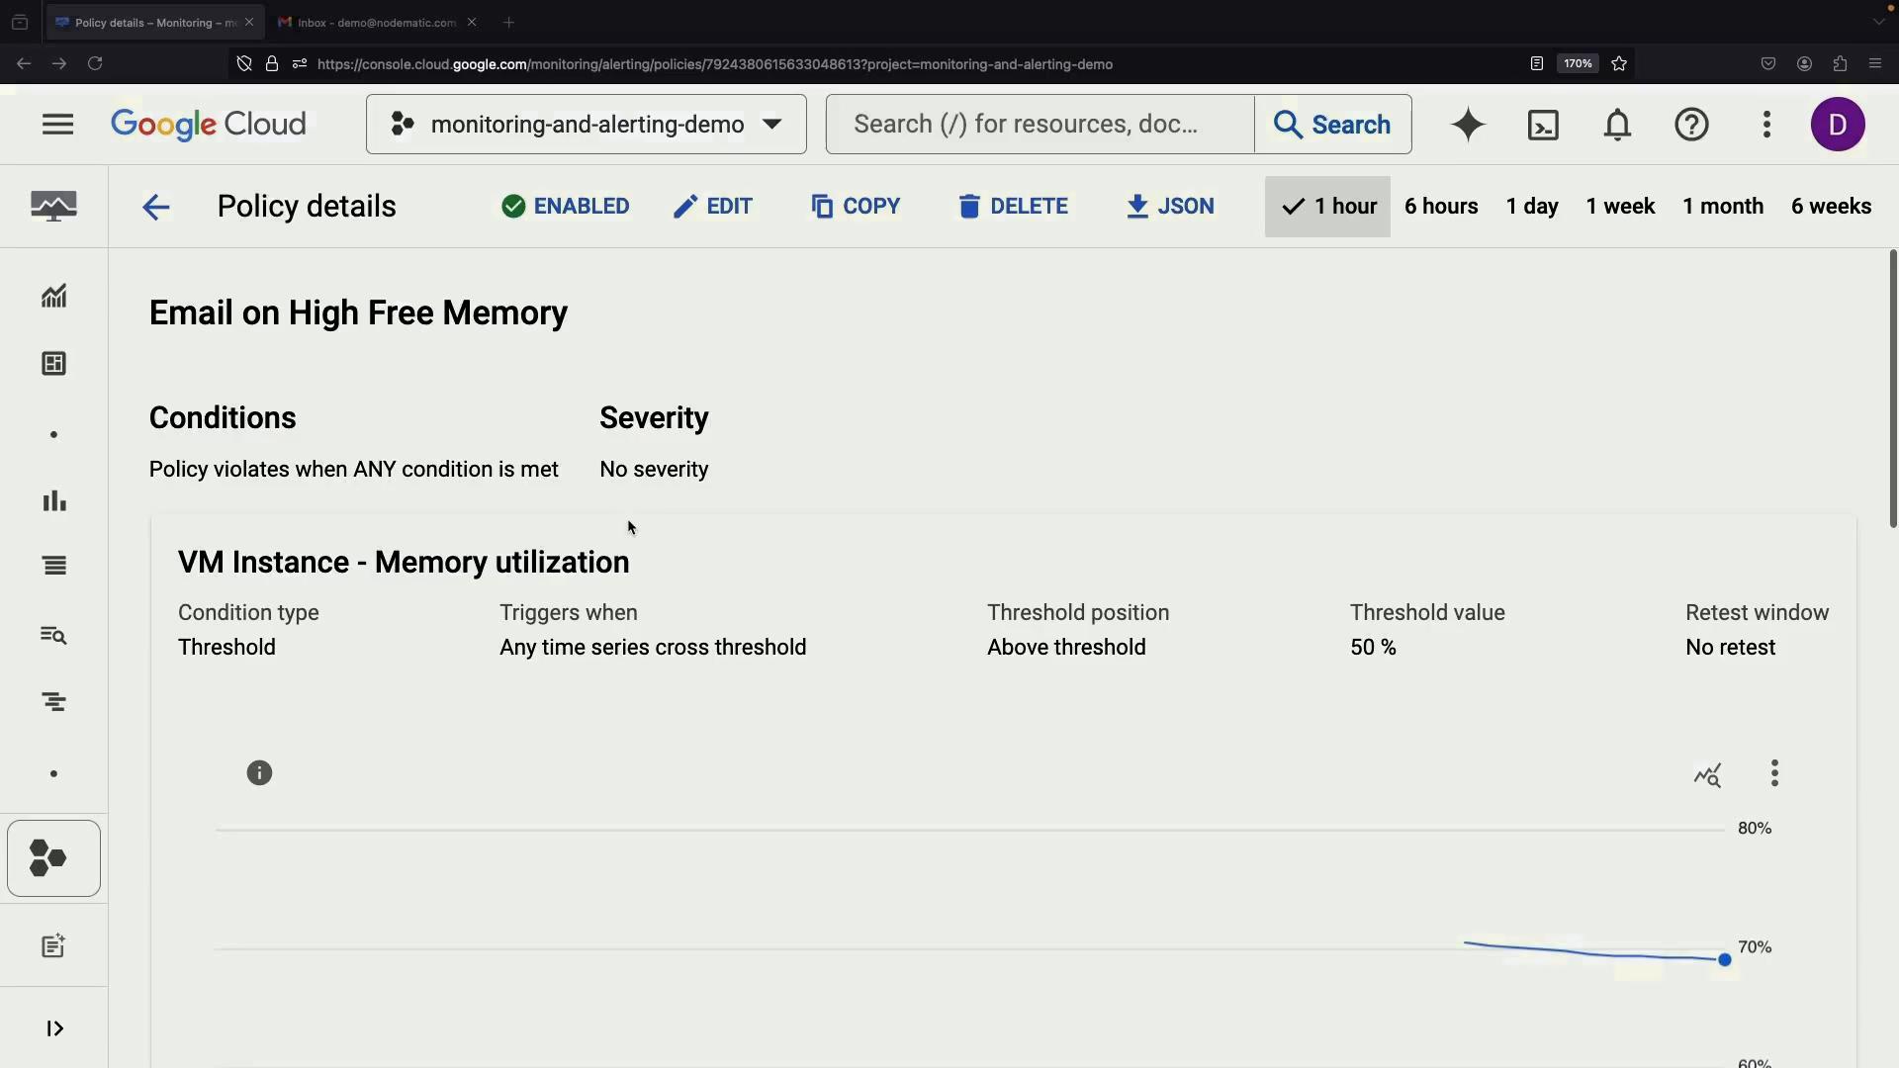
Inspect the policy's state = free filter in edit mode, cancel without saving, and switch to Gmail
left_click(736, 218)
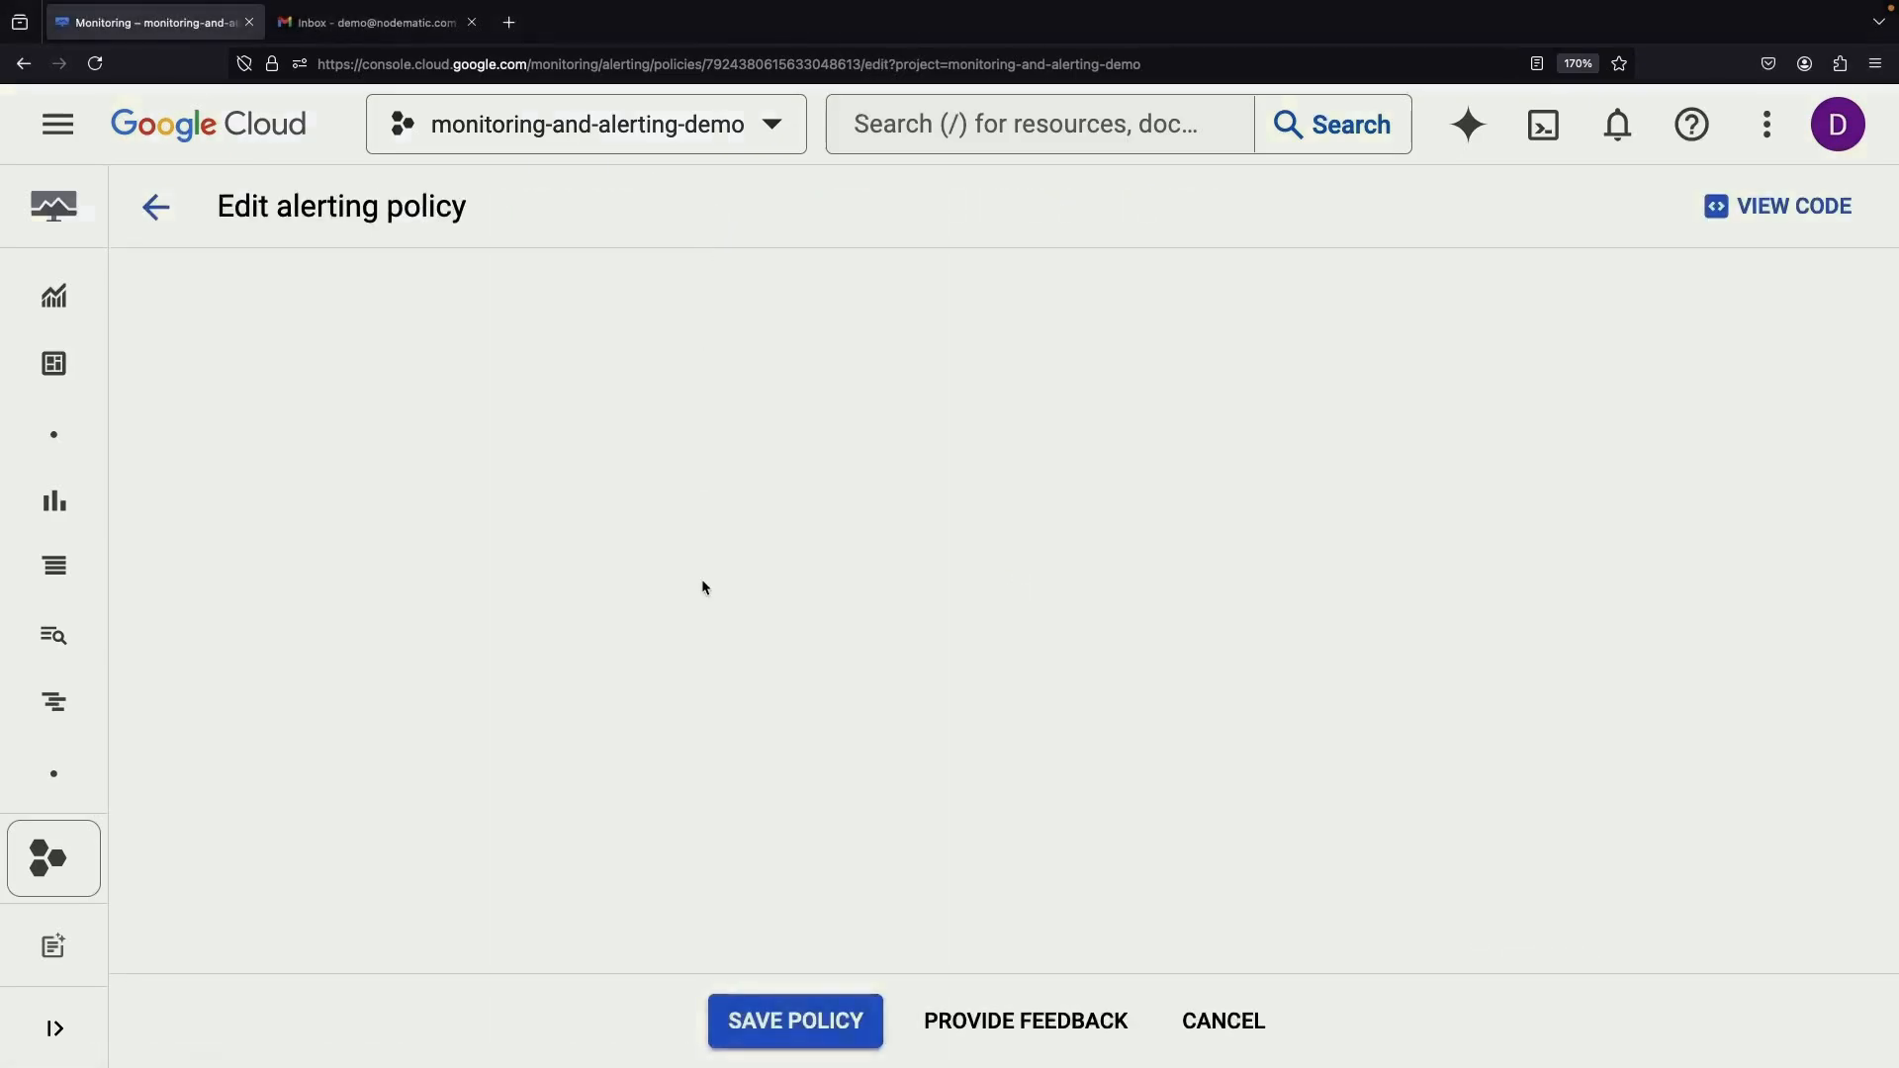
scroll(765, 754, "down", 5)
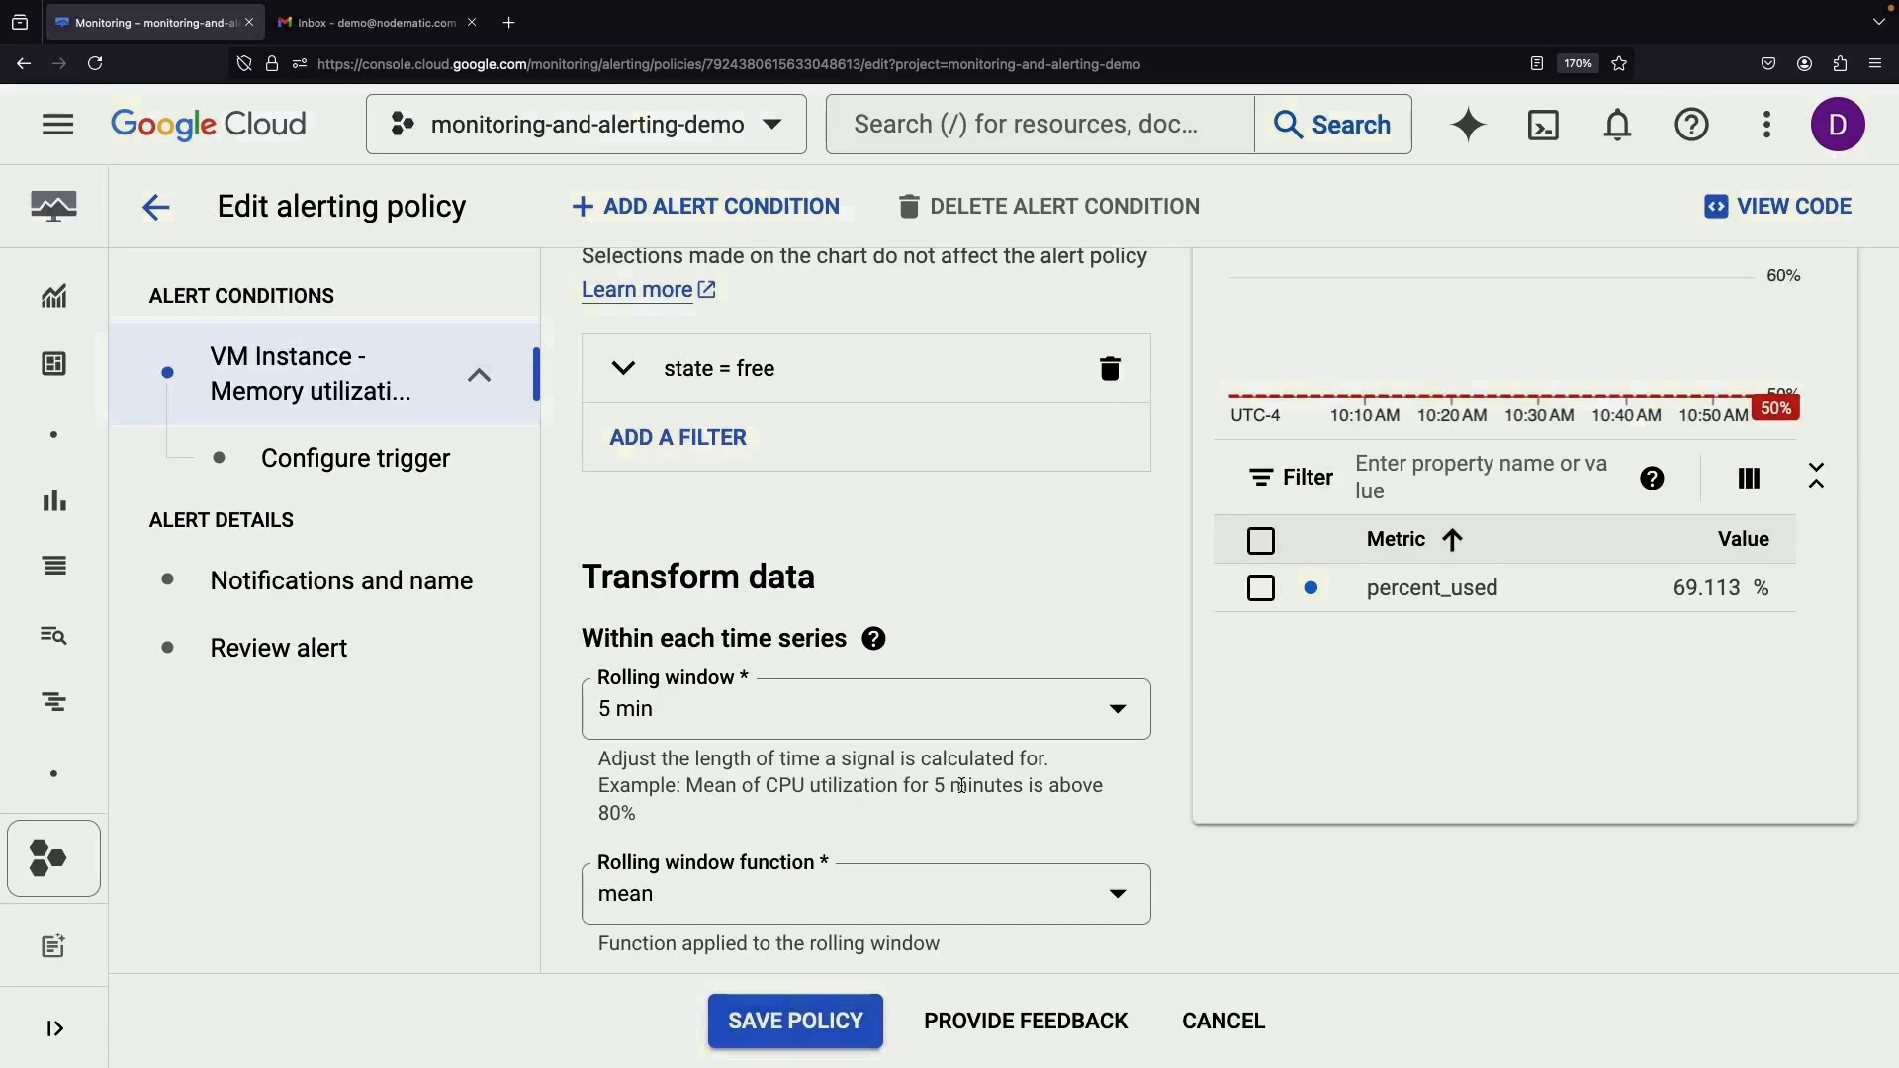
scroll(1257, 663, "up", 1)
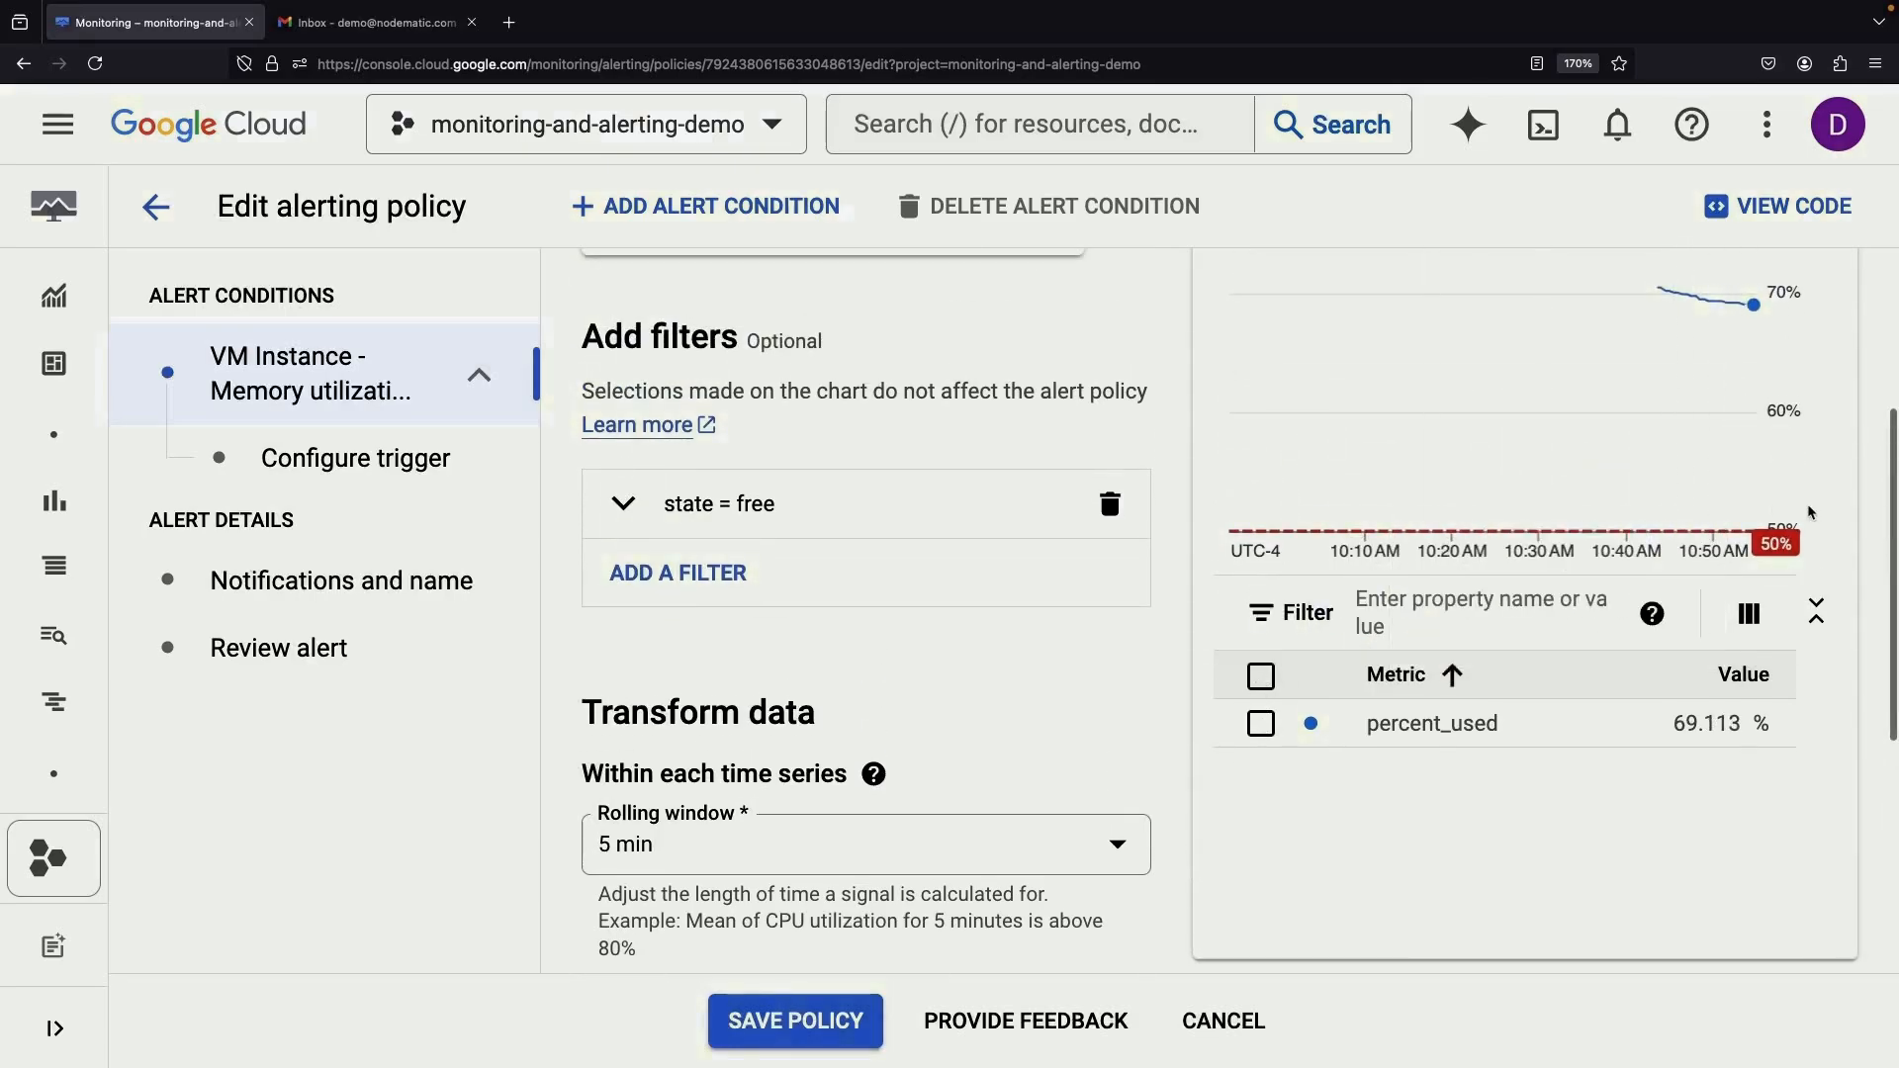
left_click(1236, 1021)
left_click(367, 24)
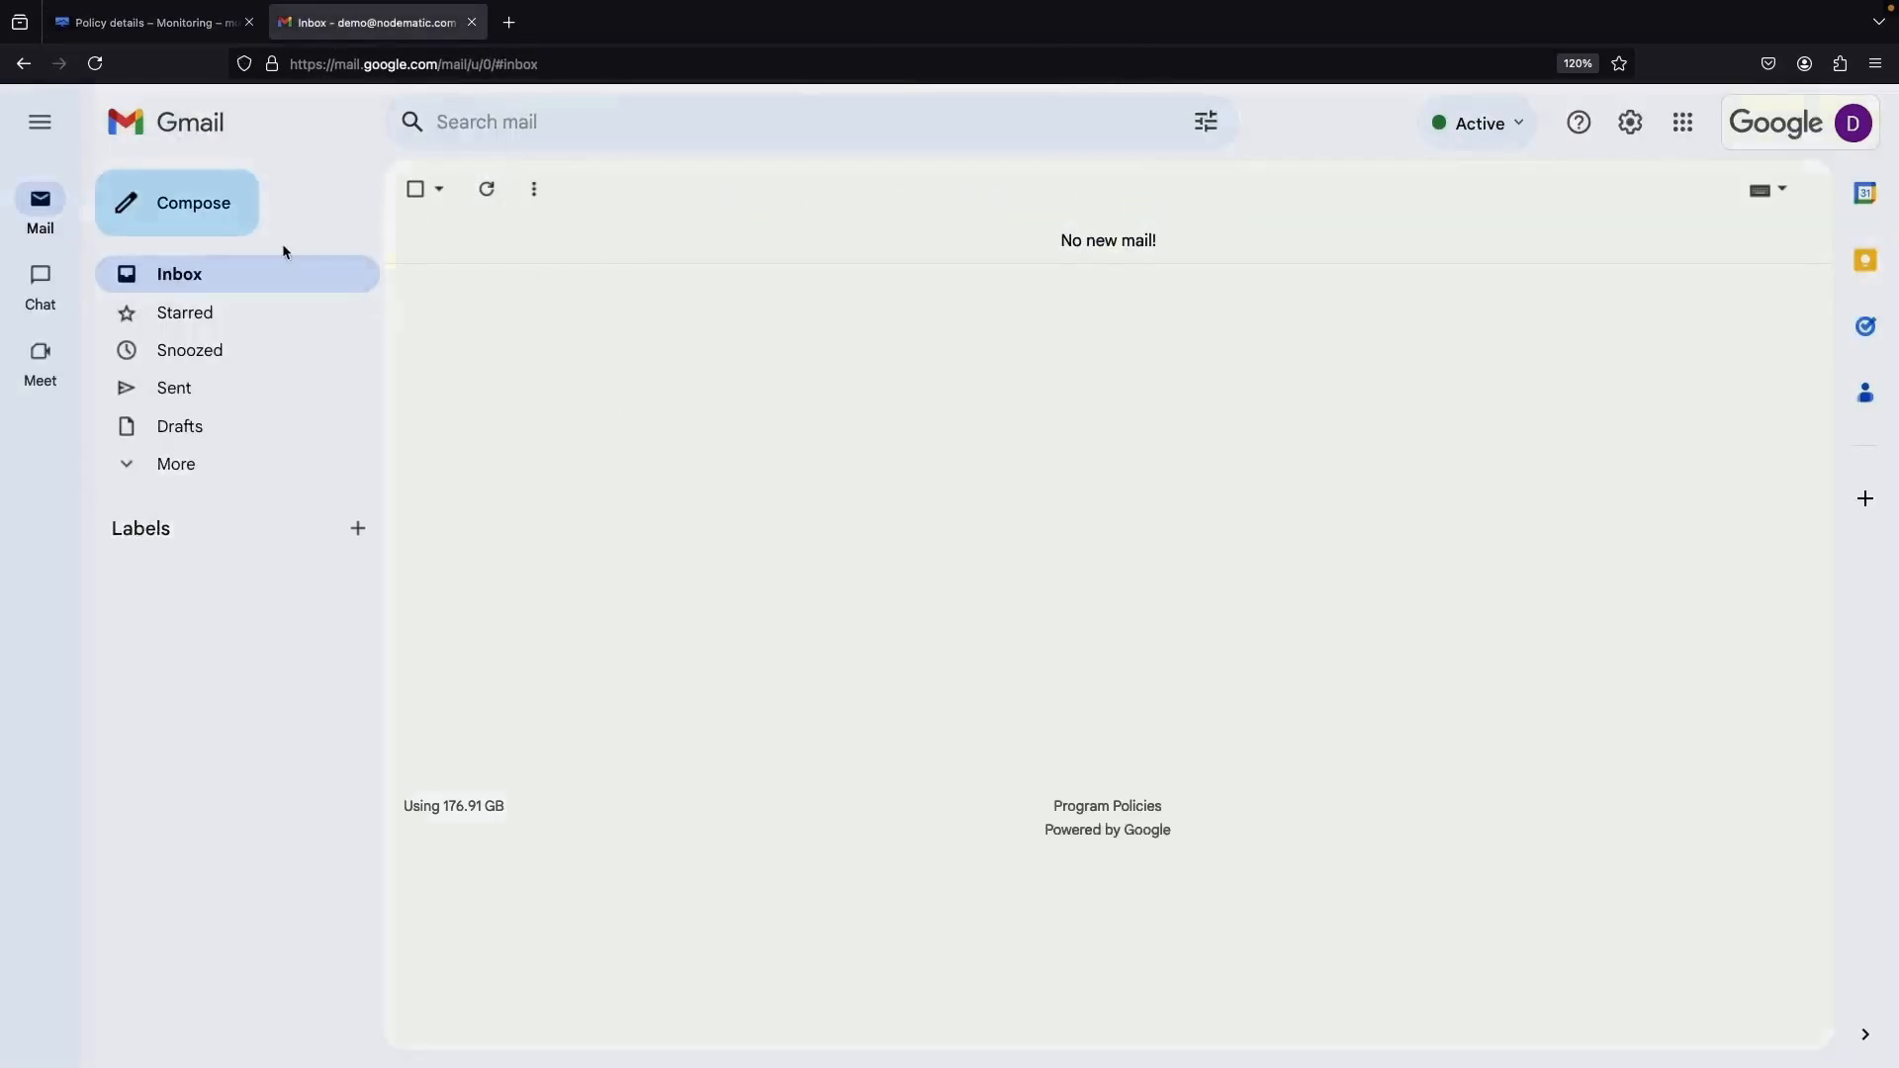
Check the policy tab briefly, then open the Excess Free Memory [ALERT] email in Gmail
key("ctrl+shift+Tab")
scroll(746, 662, "down", 3)
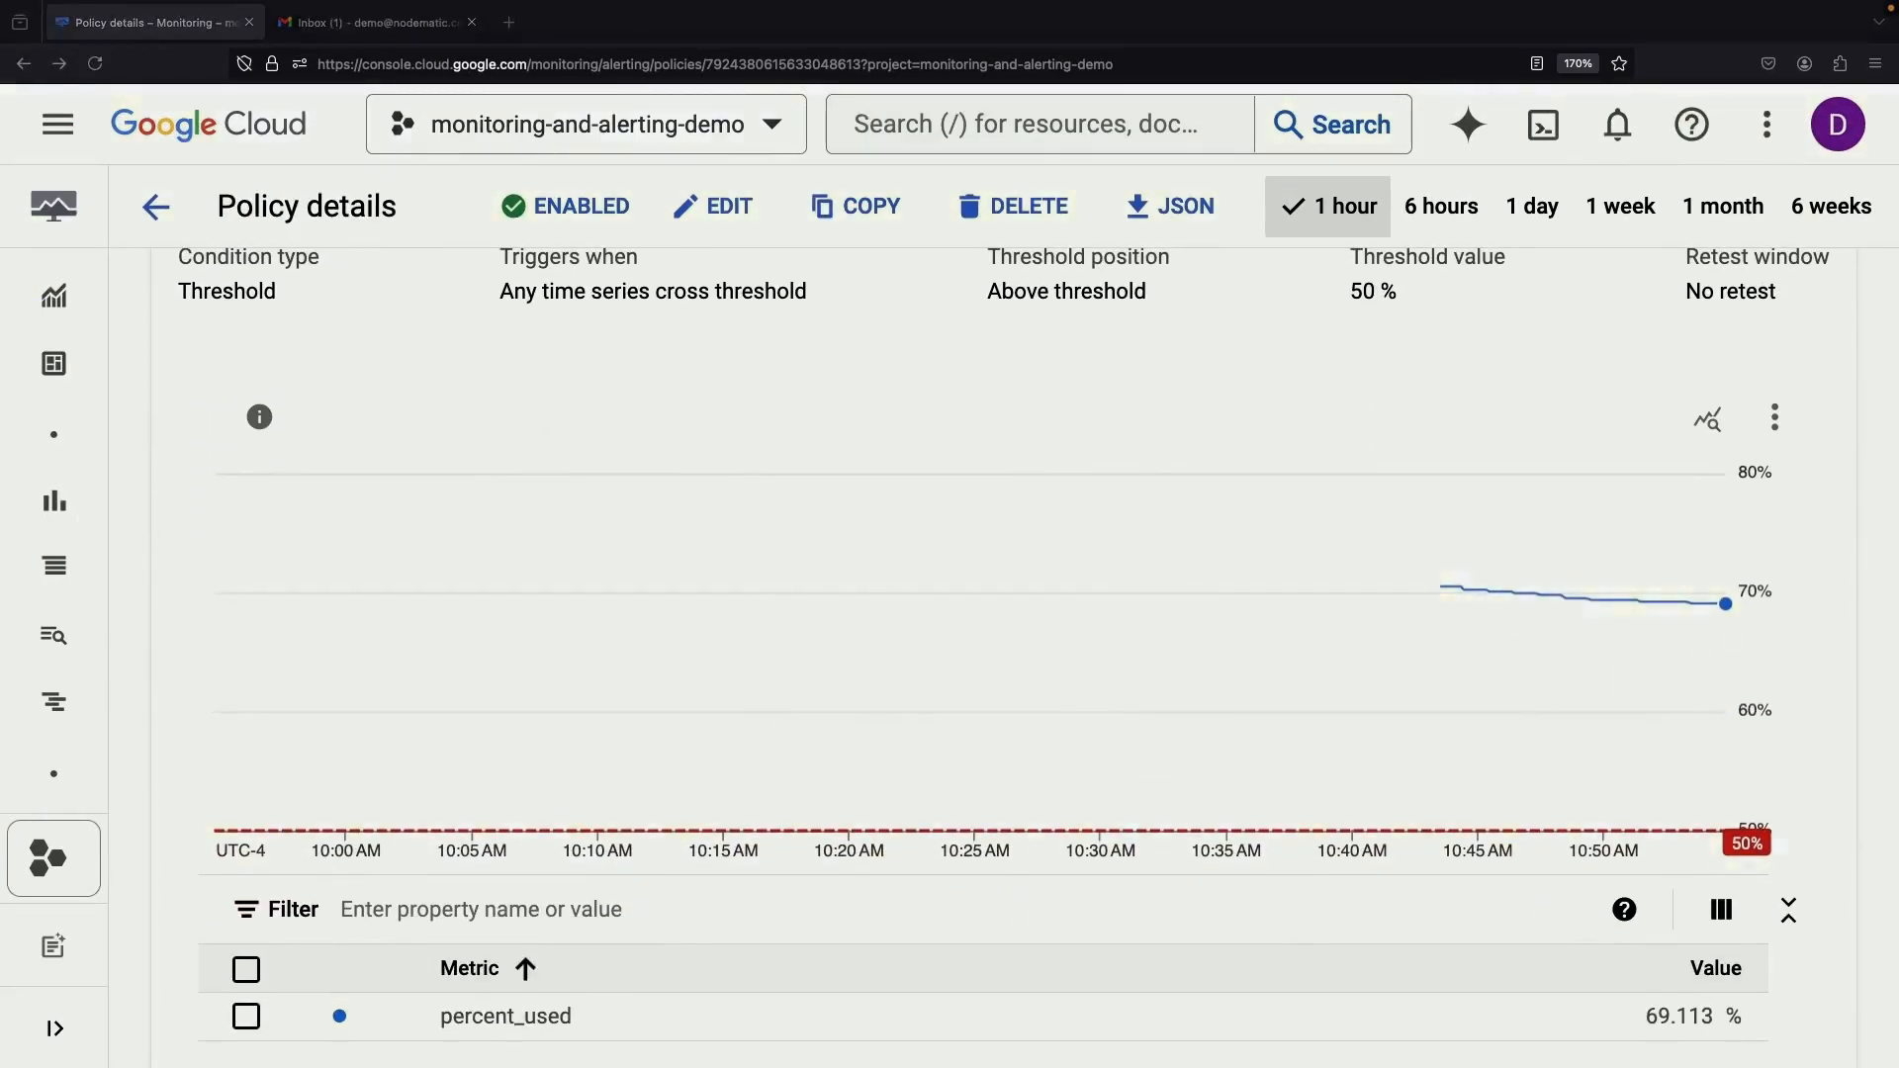
left_click(406, 23)
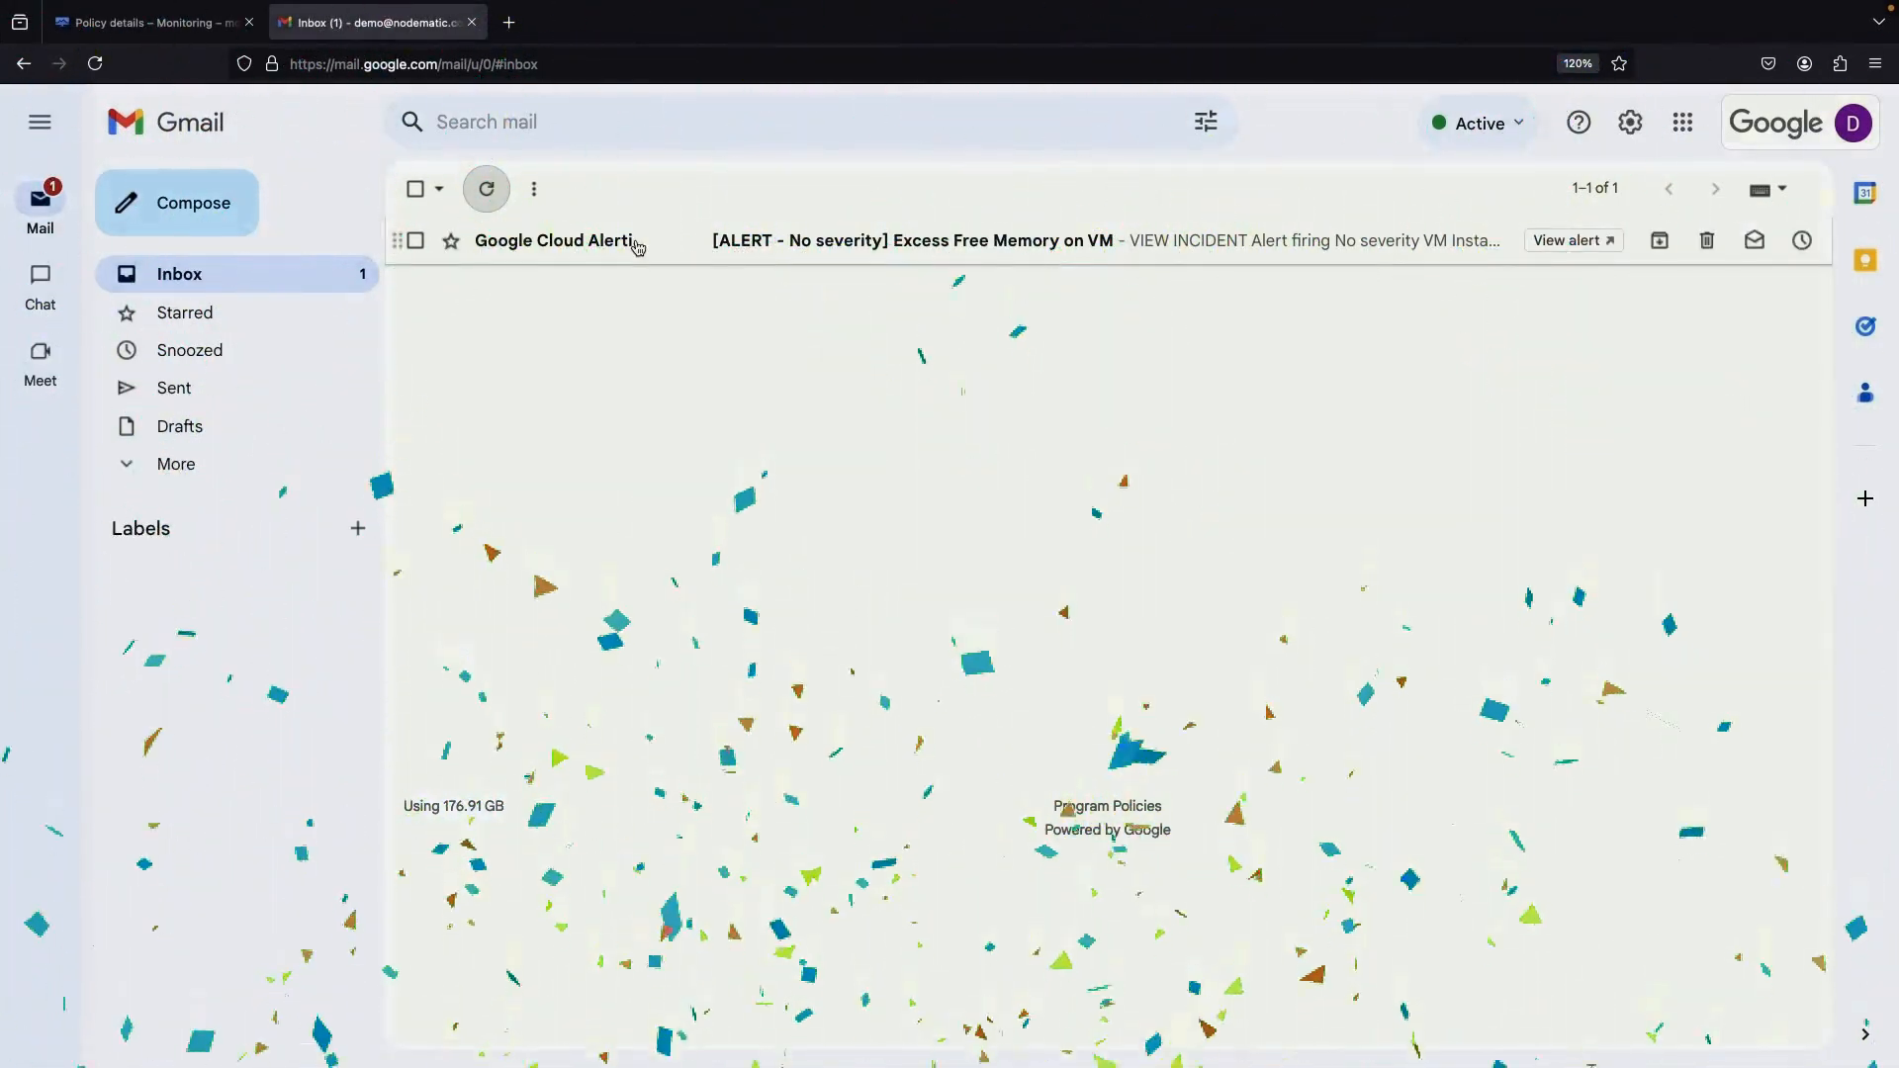
left_click(829, 242)
Highlight the reported memory value and open the incident in Google Cloud at 69.137%
scroll(772, 687, "down", 2)
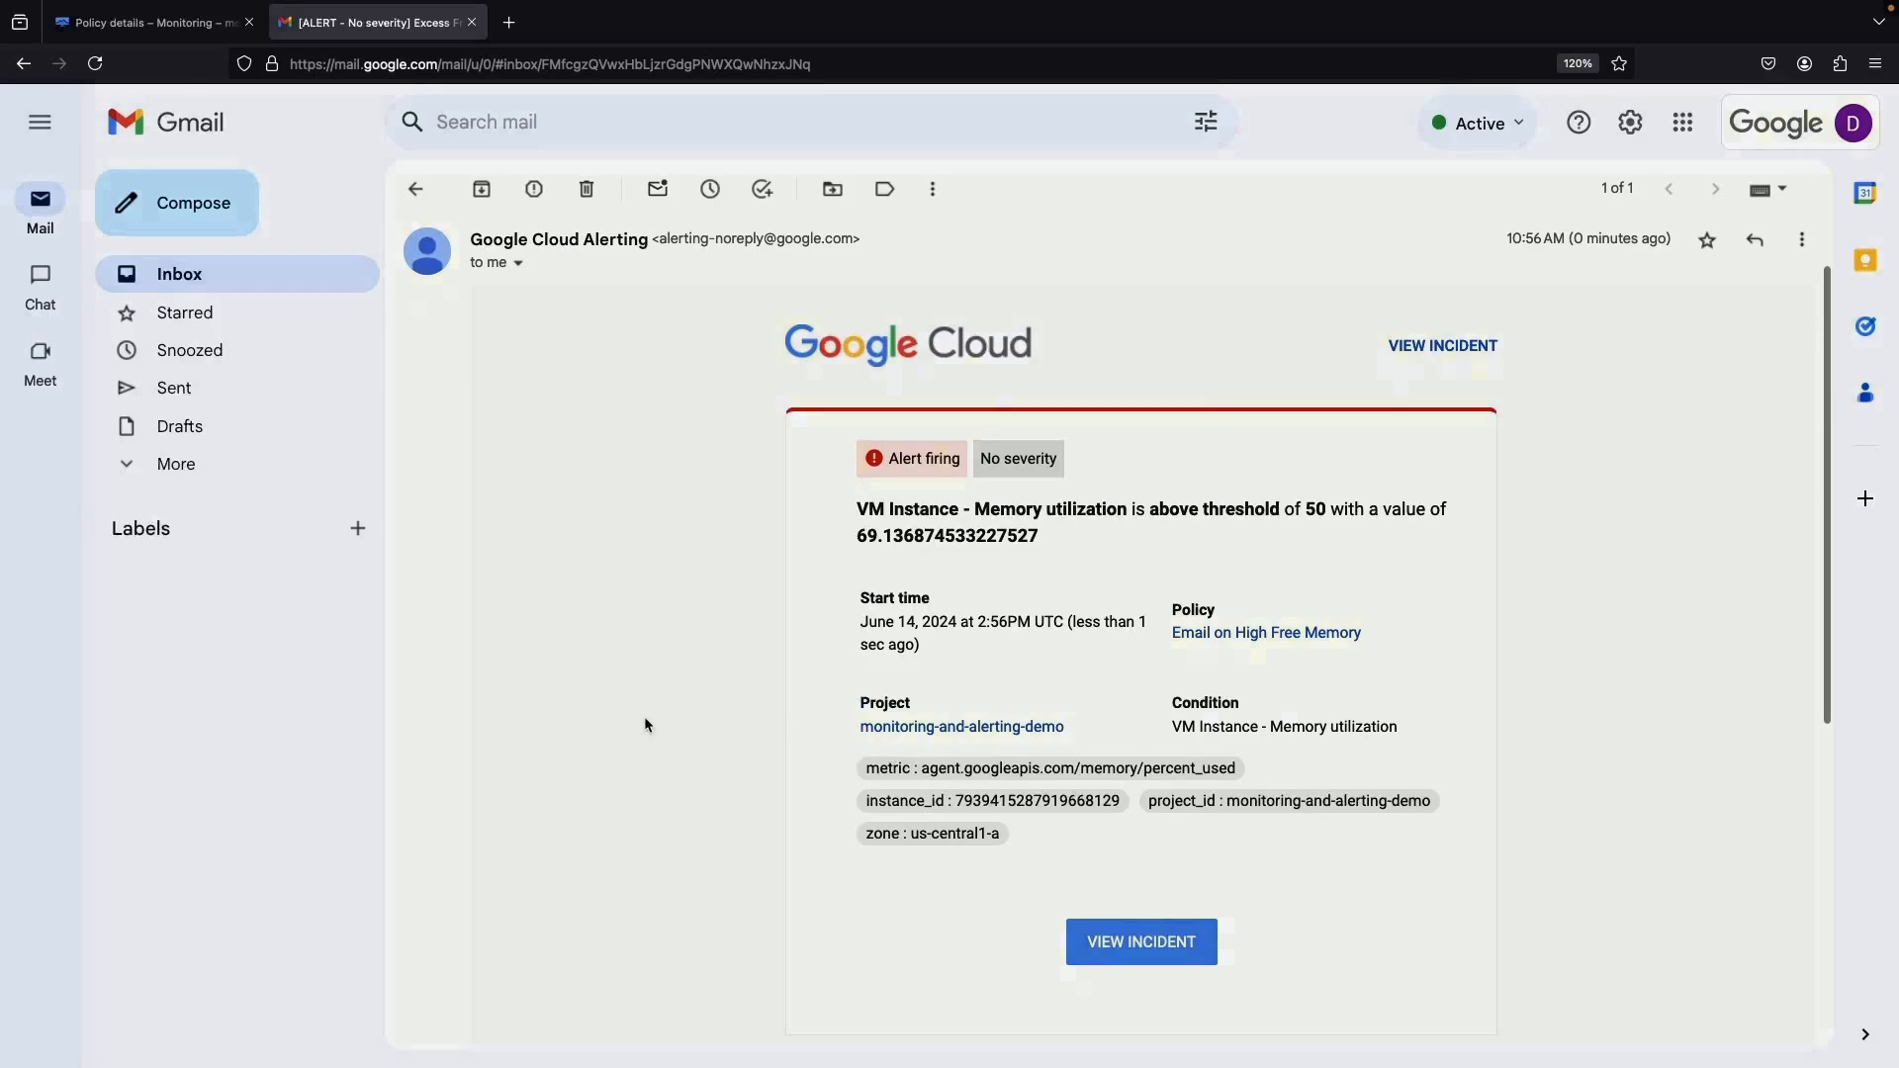
scroll(645, 725, "down", 2)
scroll(645, 725, "up", 2)
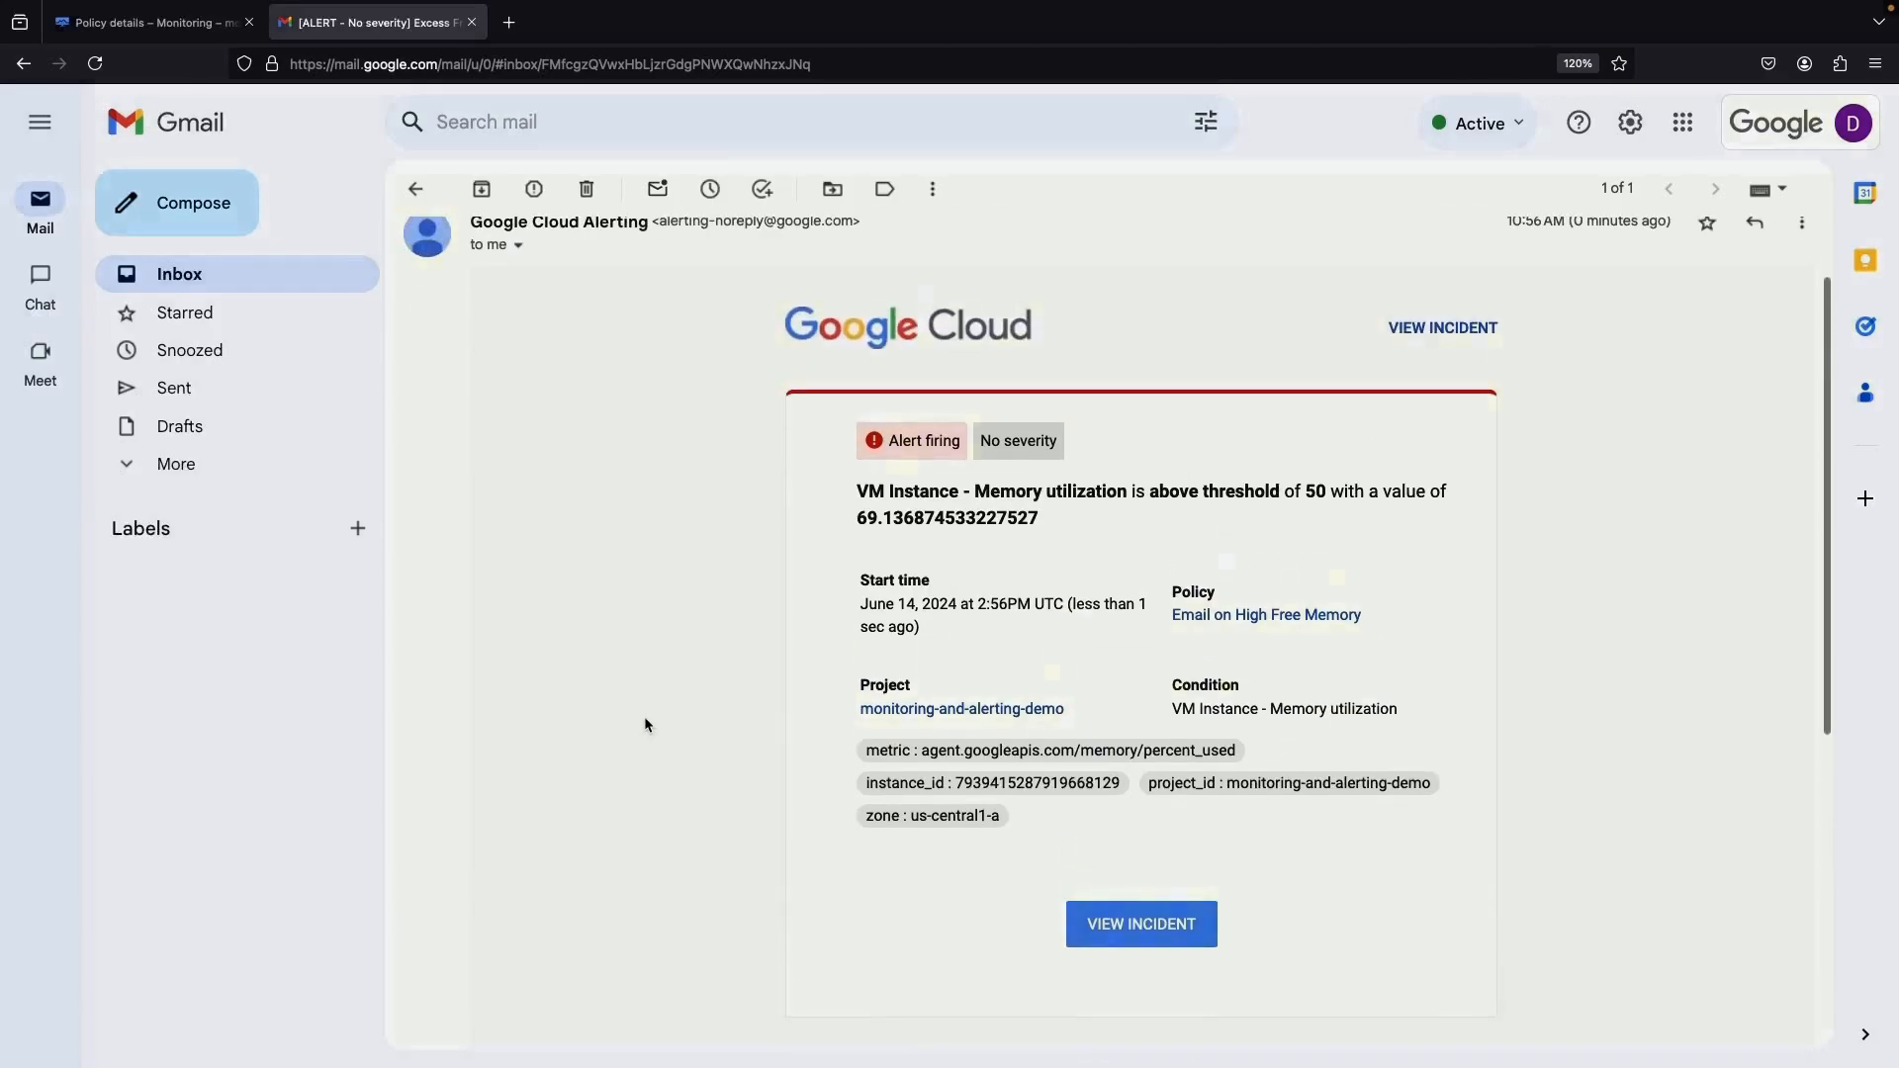
triple_click(944, 521)
left_click(1105, 527)
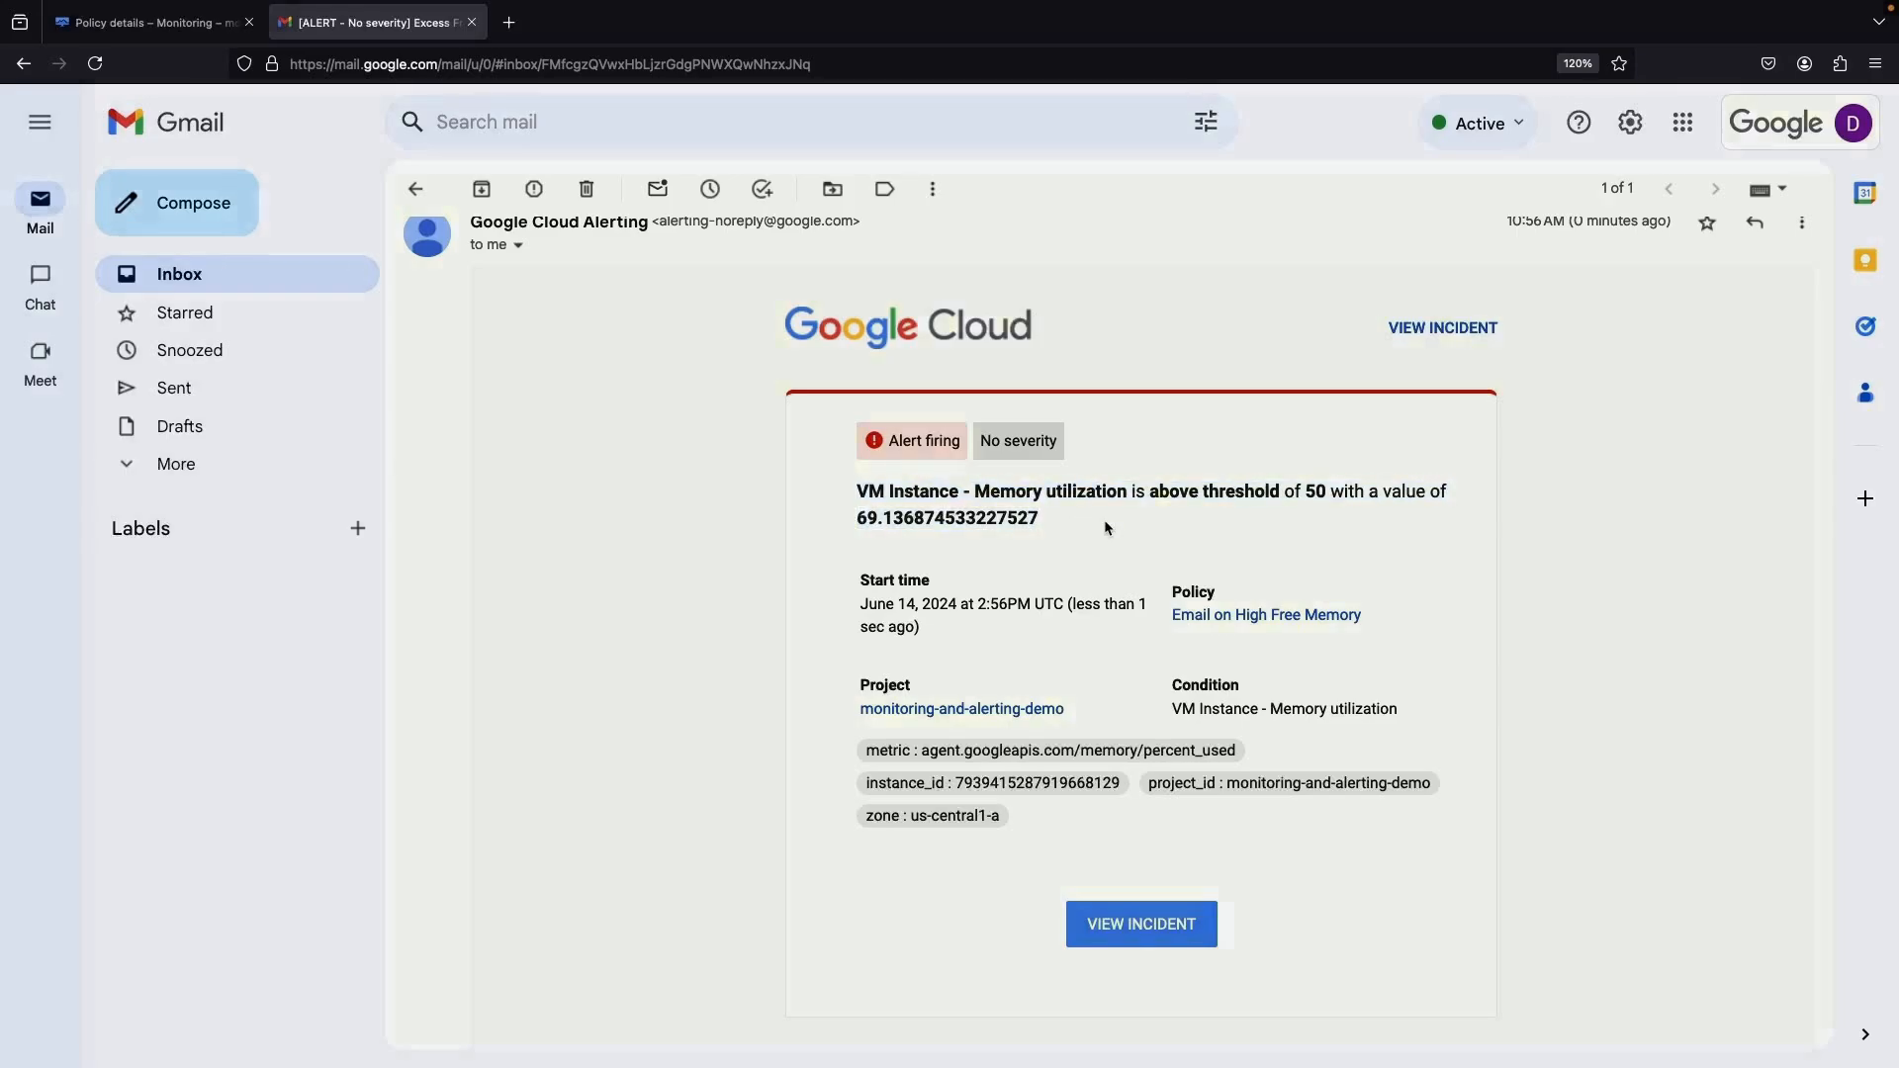
left_click(1133, 934)
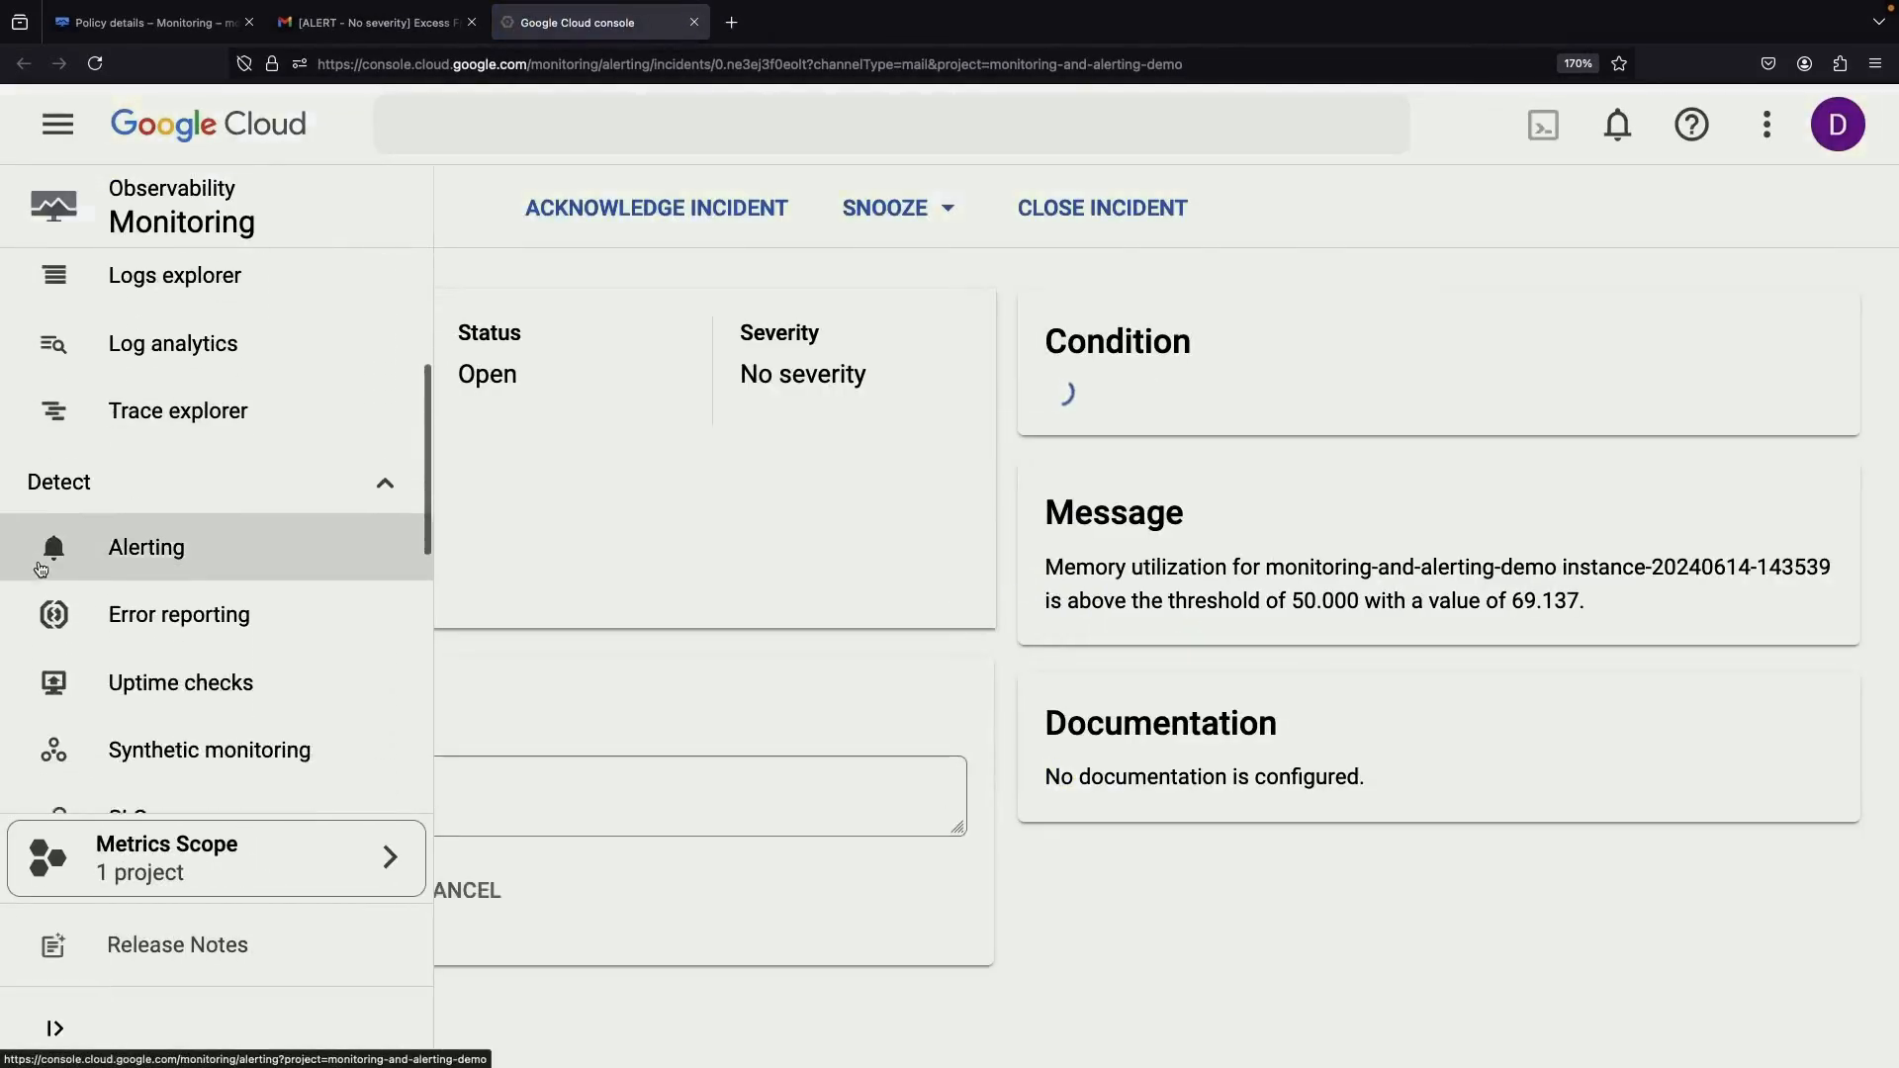
Return to the Incidents list after briefly viewing the Email on High Free Memory policy
scroll(39, 569, "down", 8)
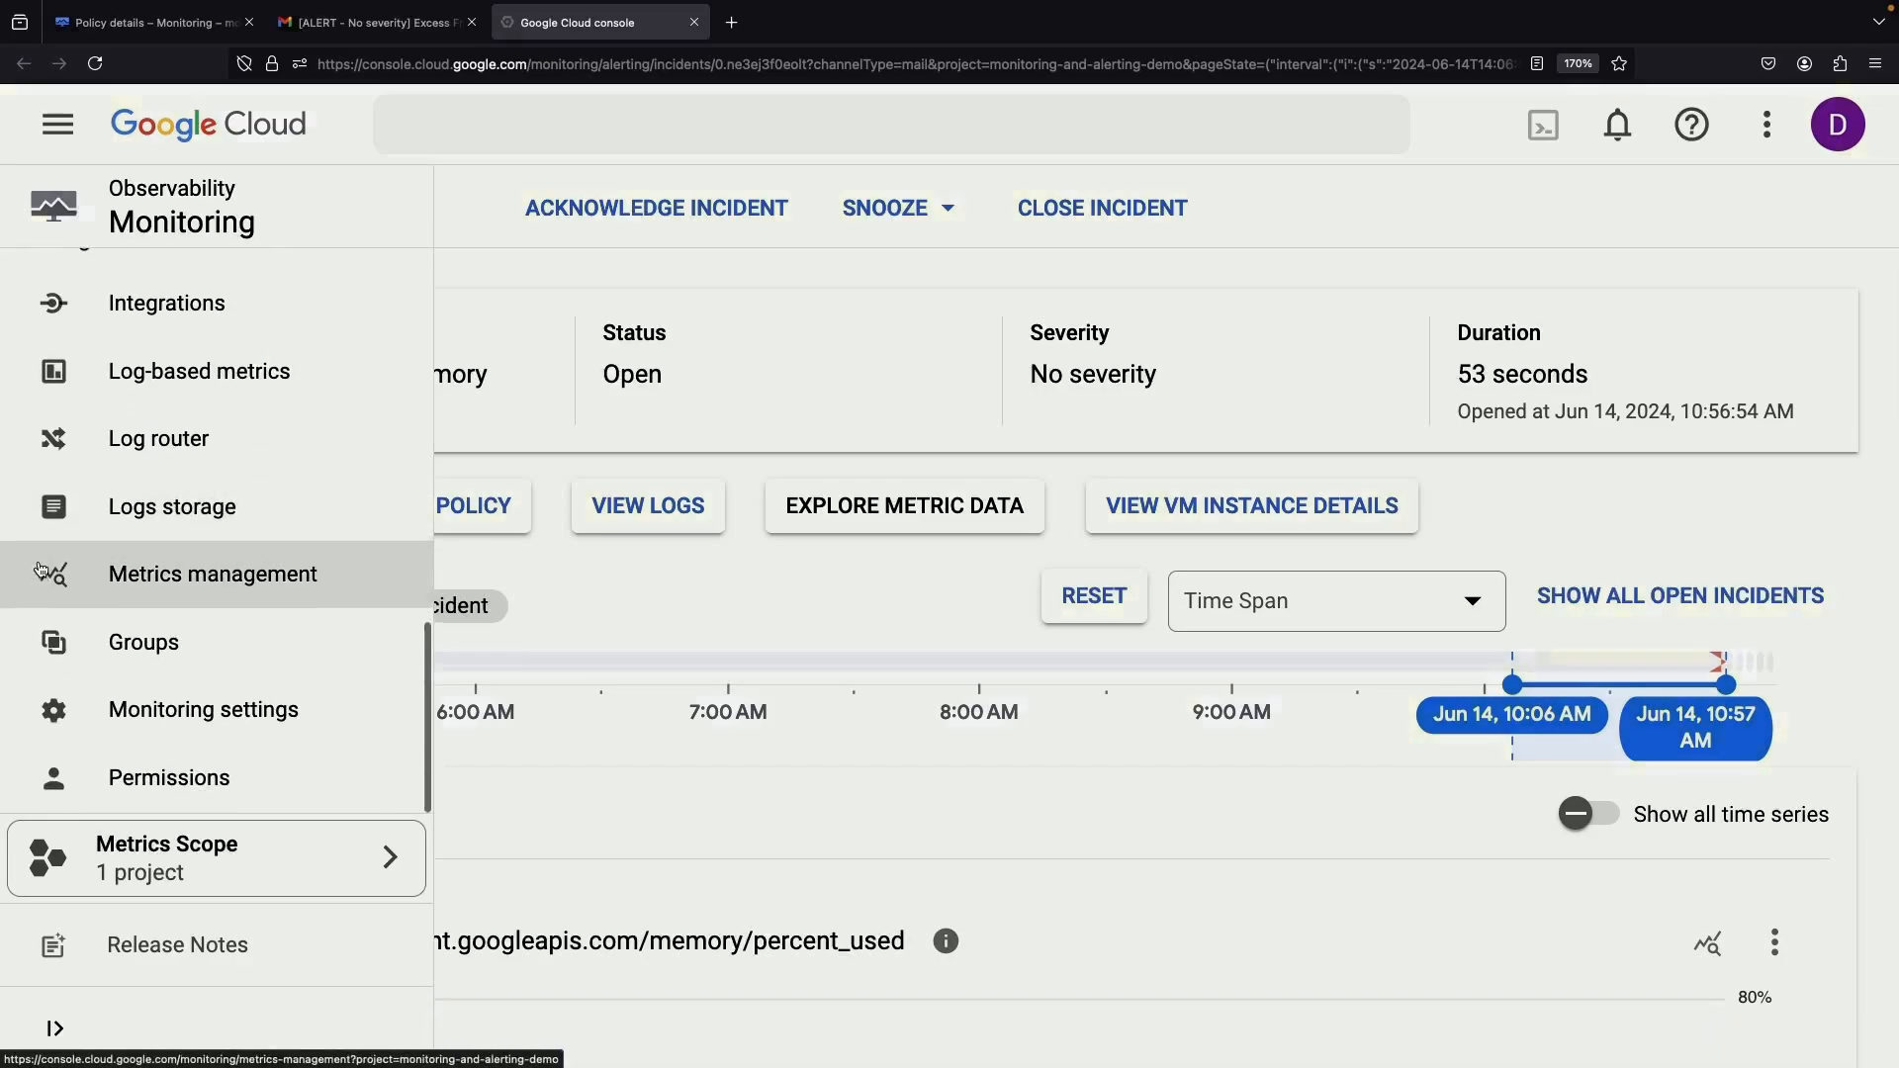
scroll(40, 569, "up", 8)
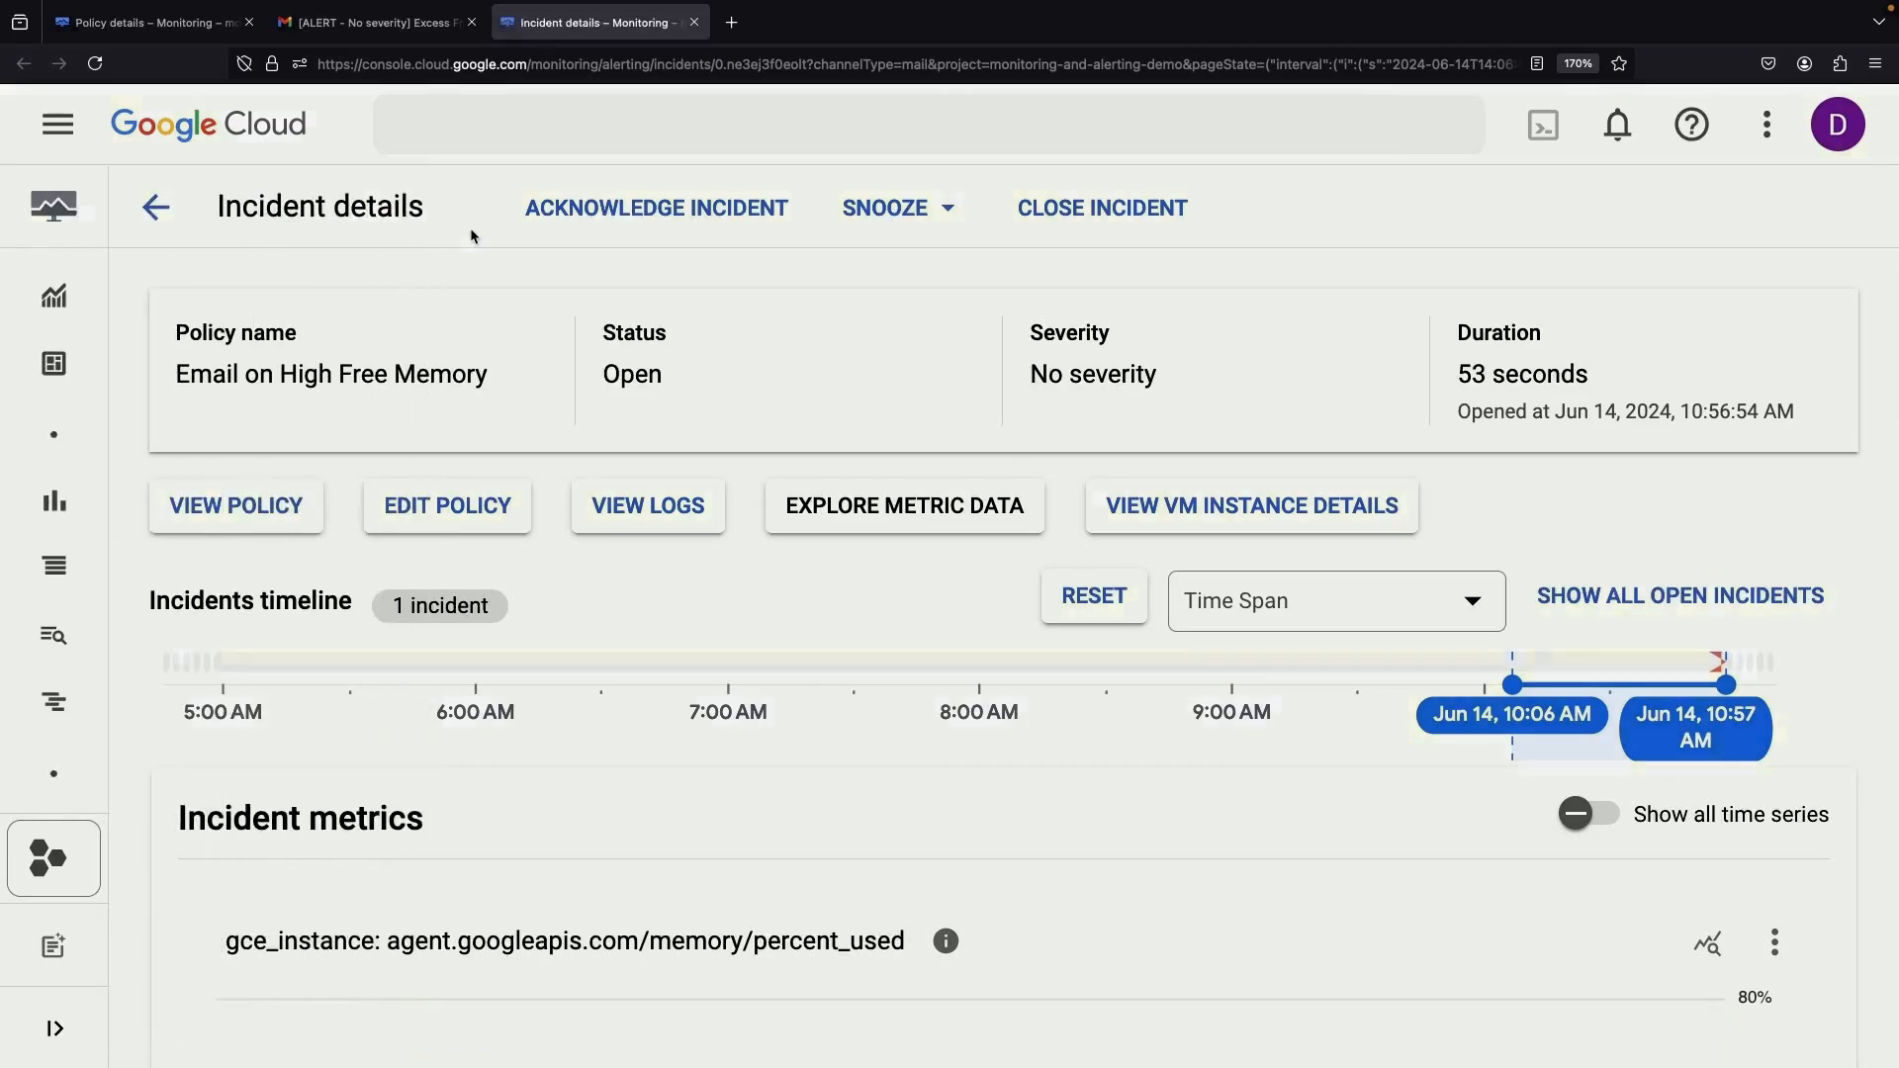
left_click(156, 207)
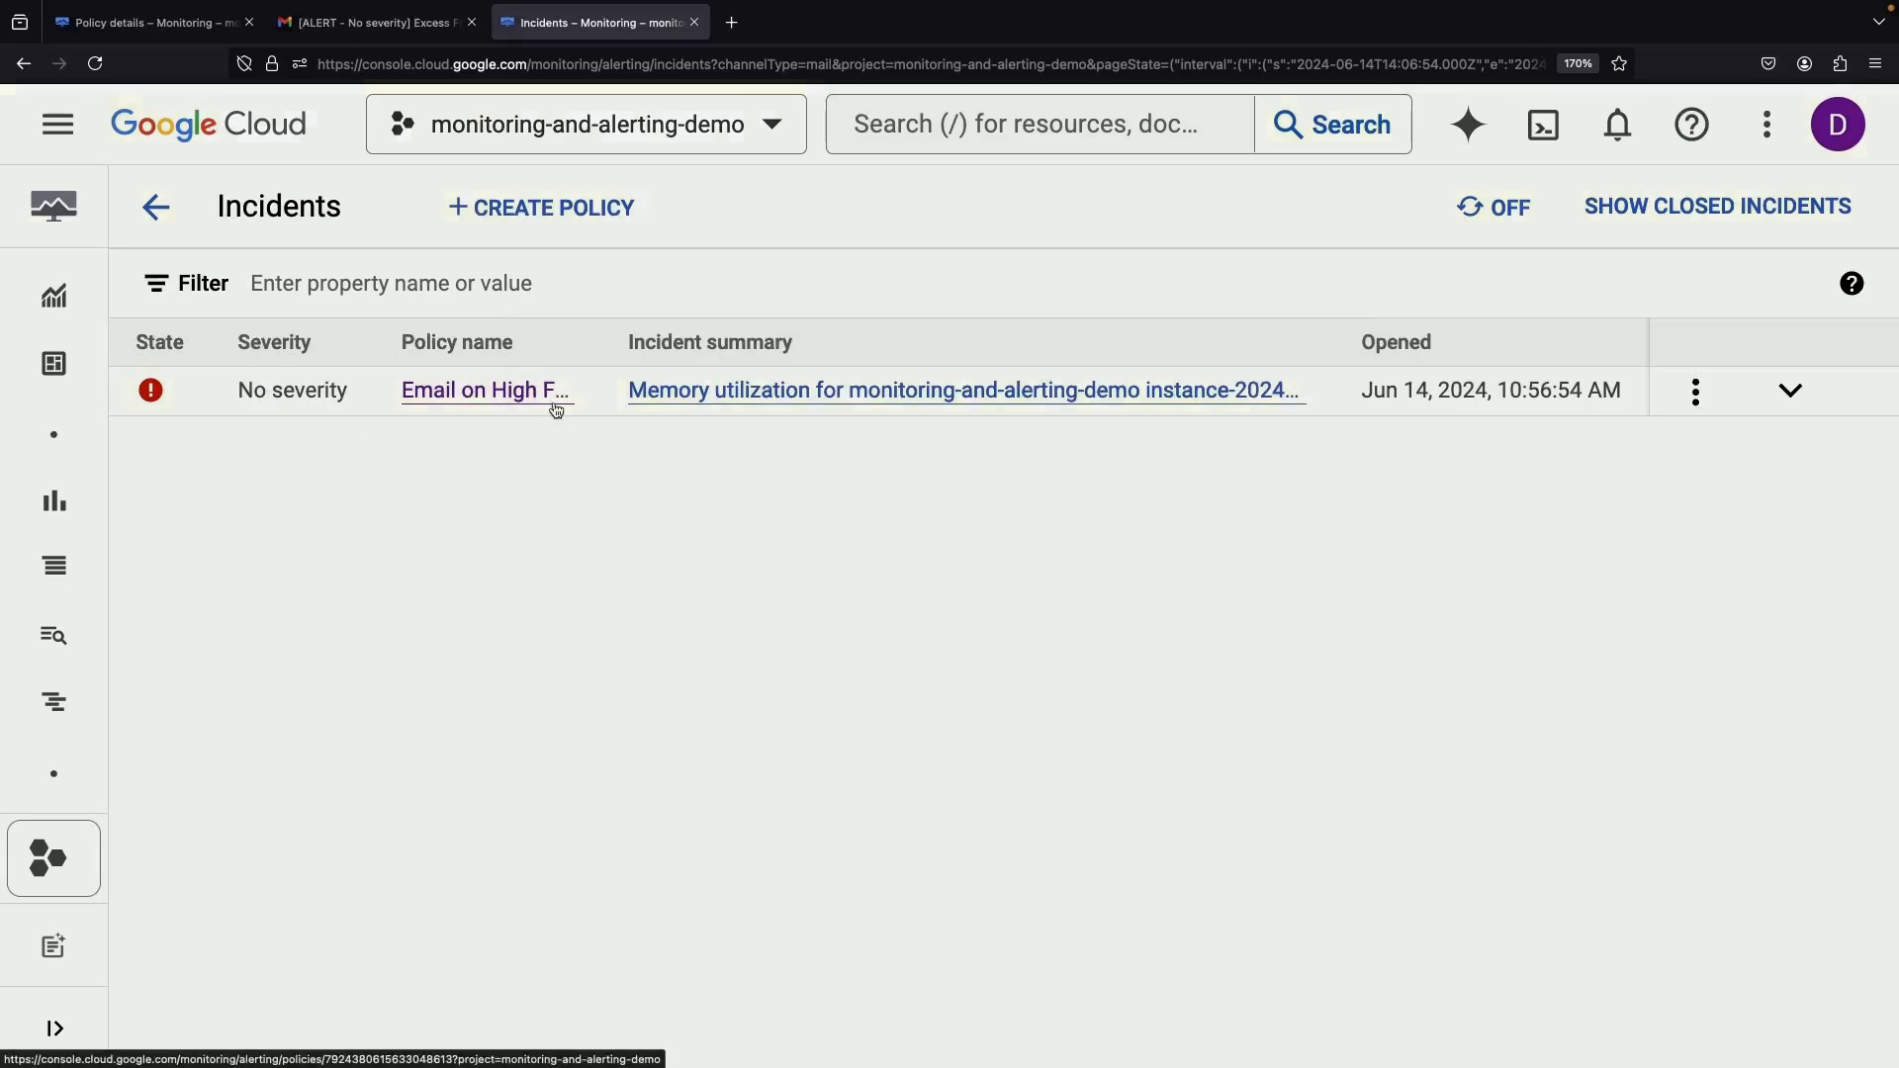
left_click(500, 391)
left_click(156, 207)
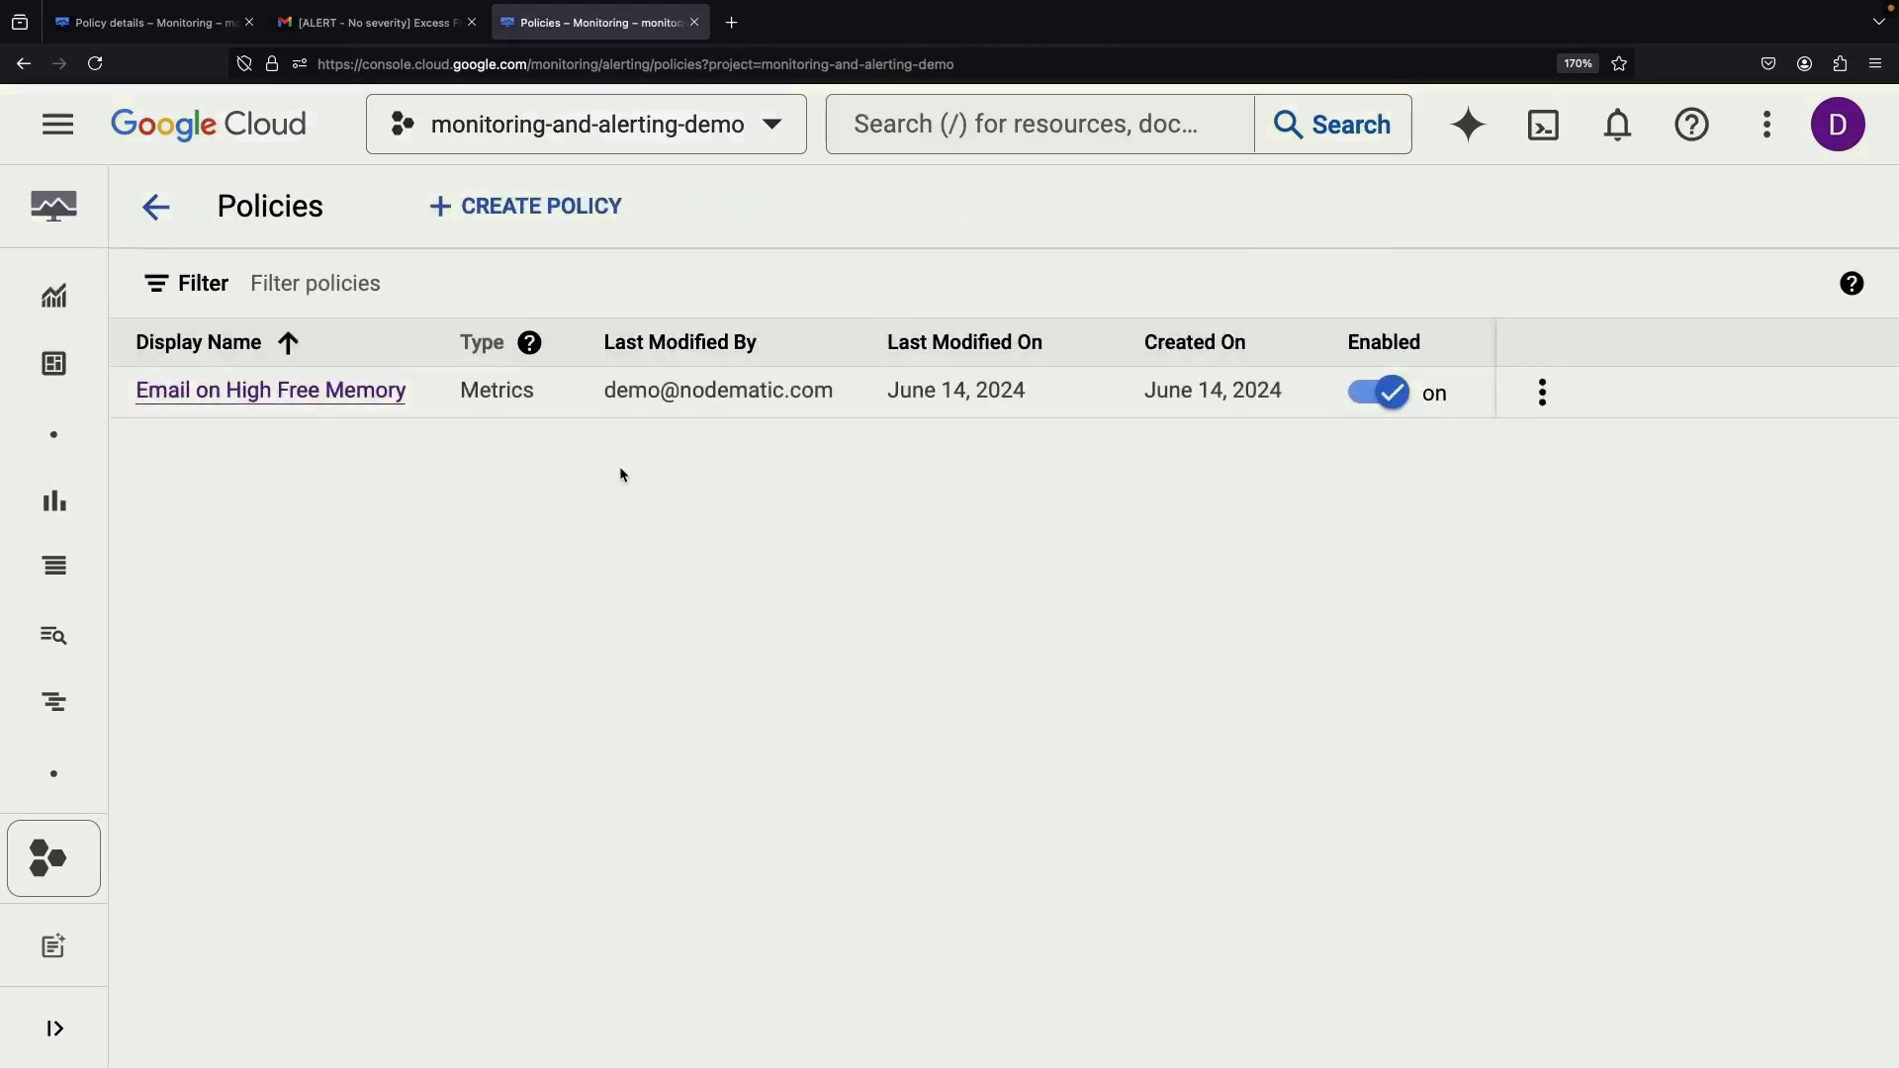
left_click(23, 64)
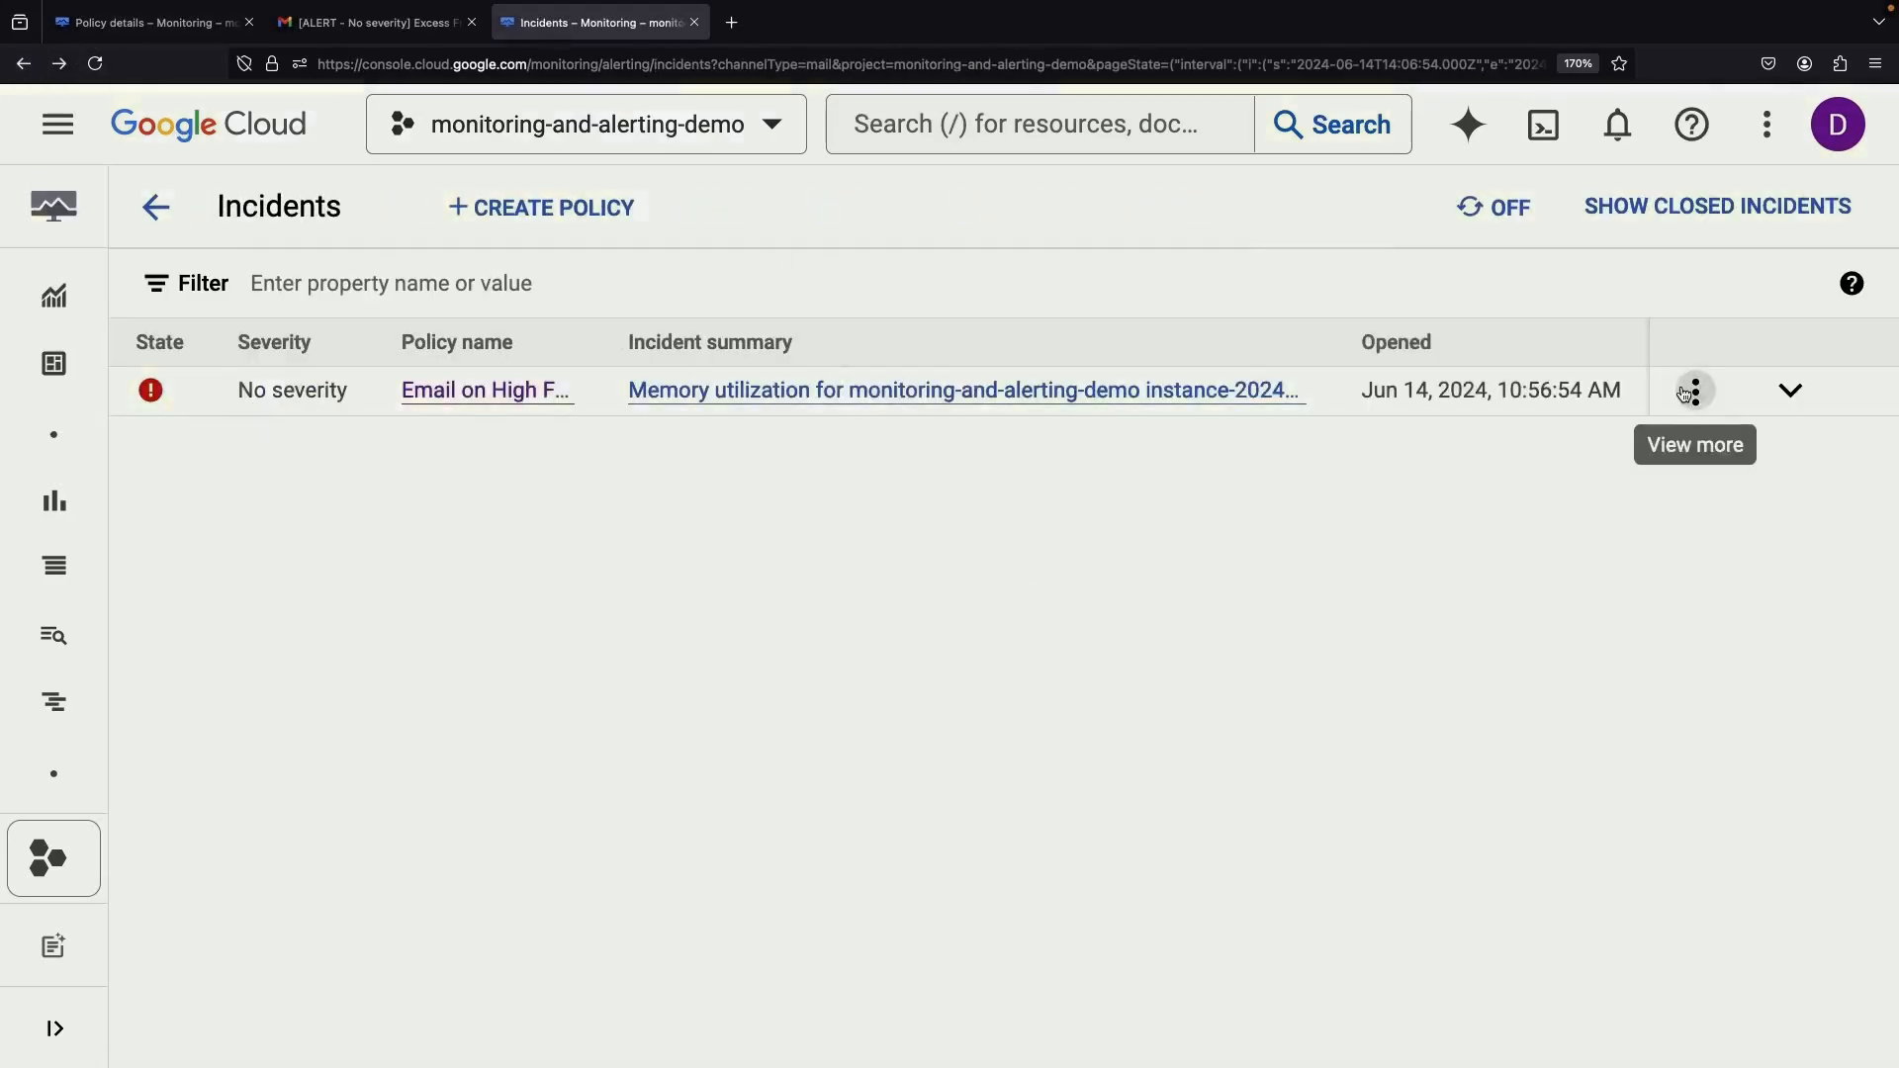
Acknowledge the open Email on High Free Memory incident from its View more menu
left_click(1694, 393)
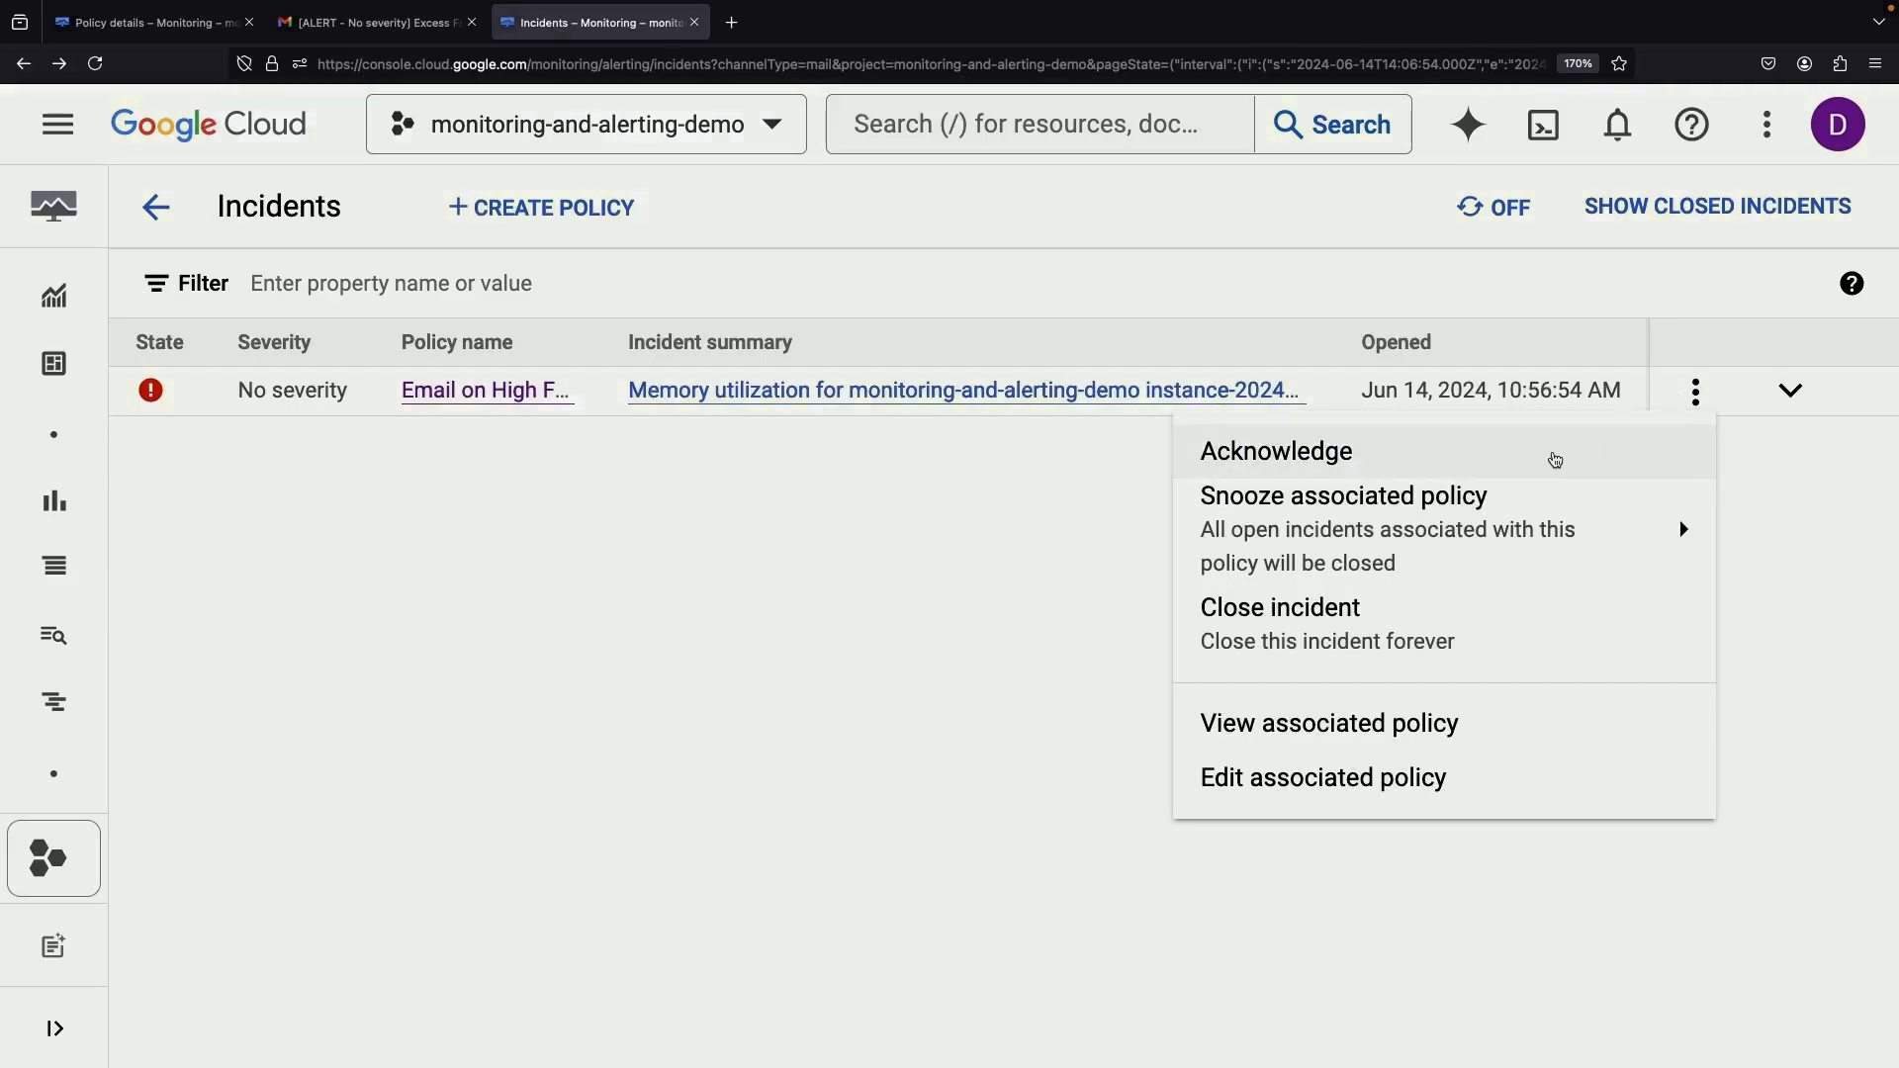
left_click(1555, 458)
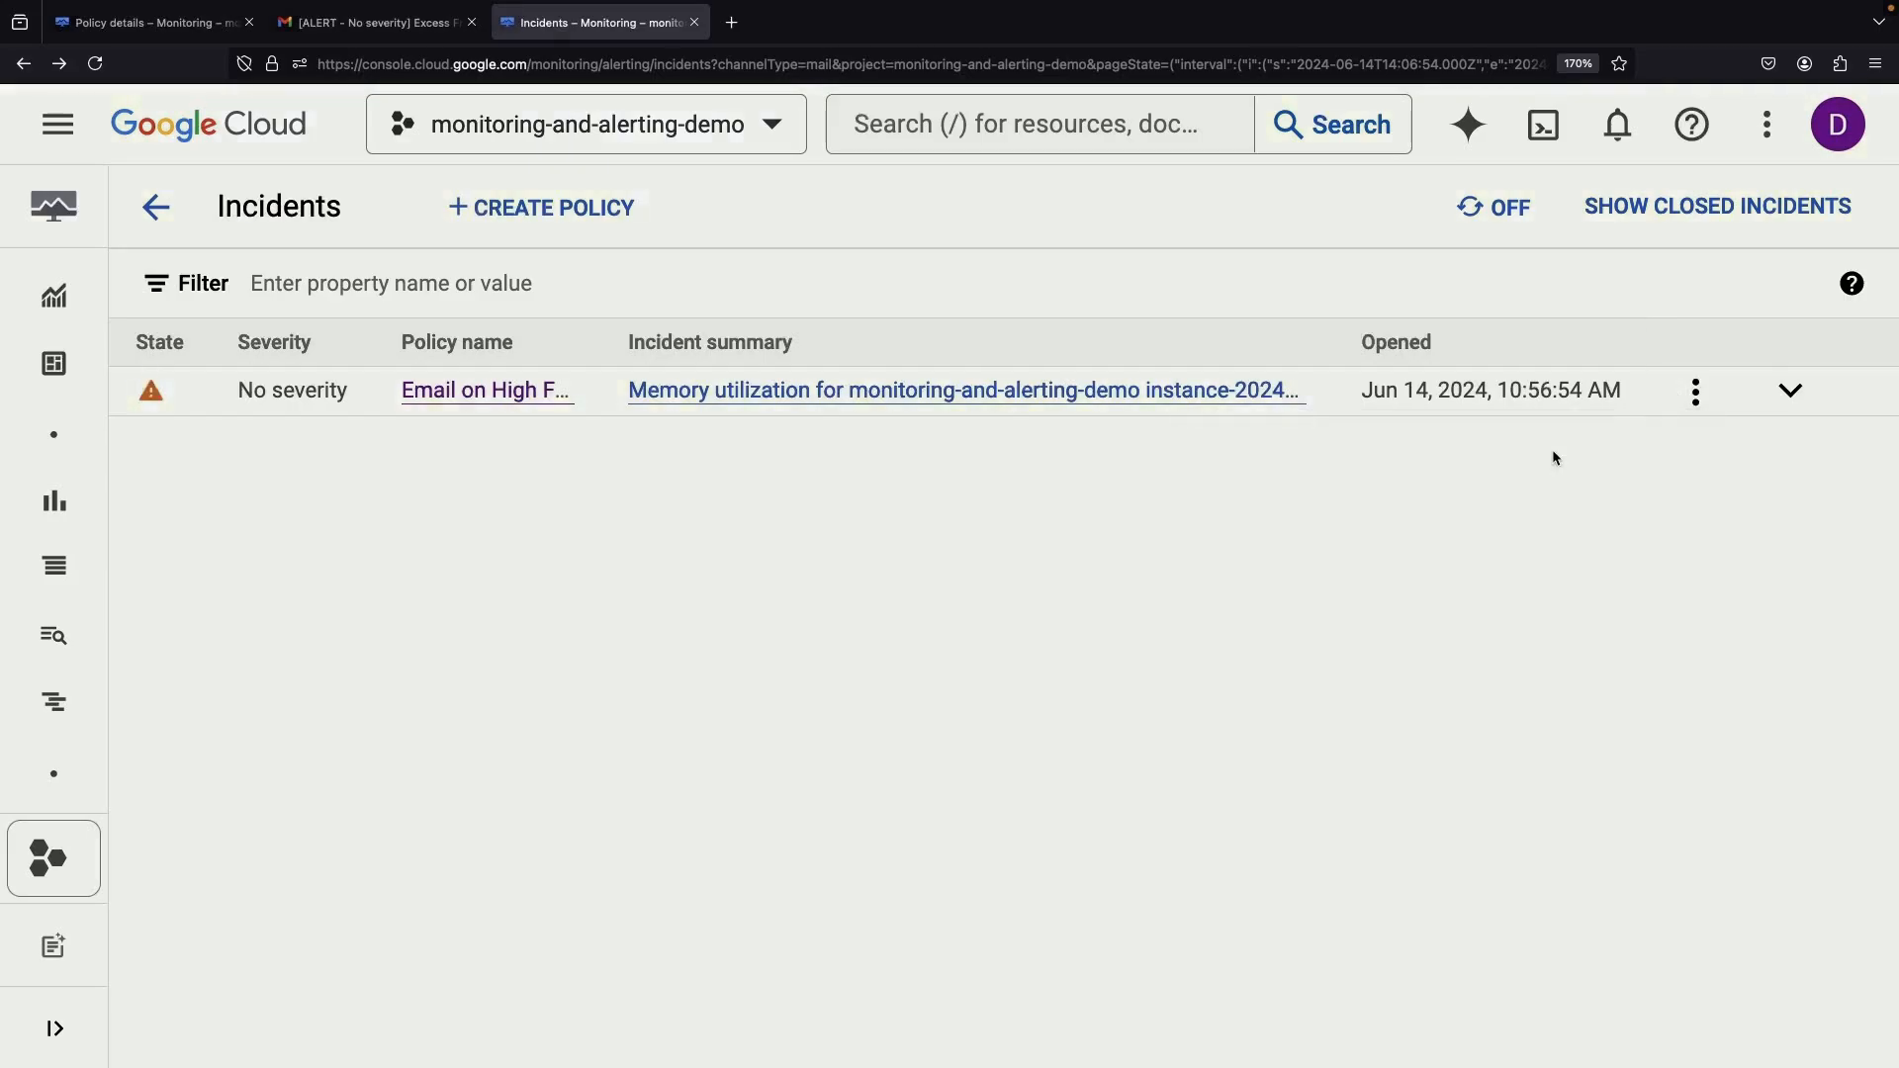
left_click(1696, 400)
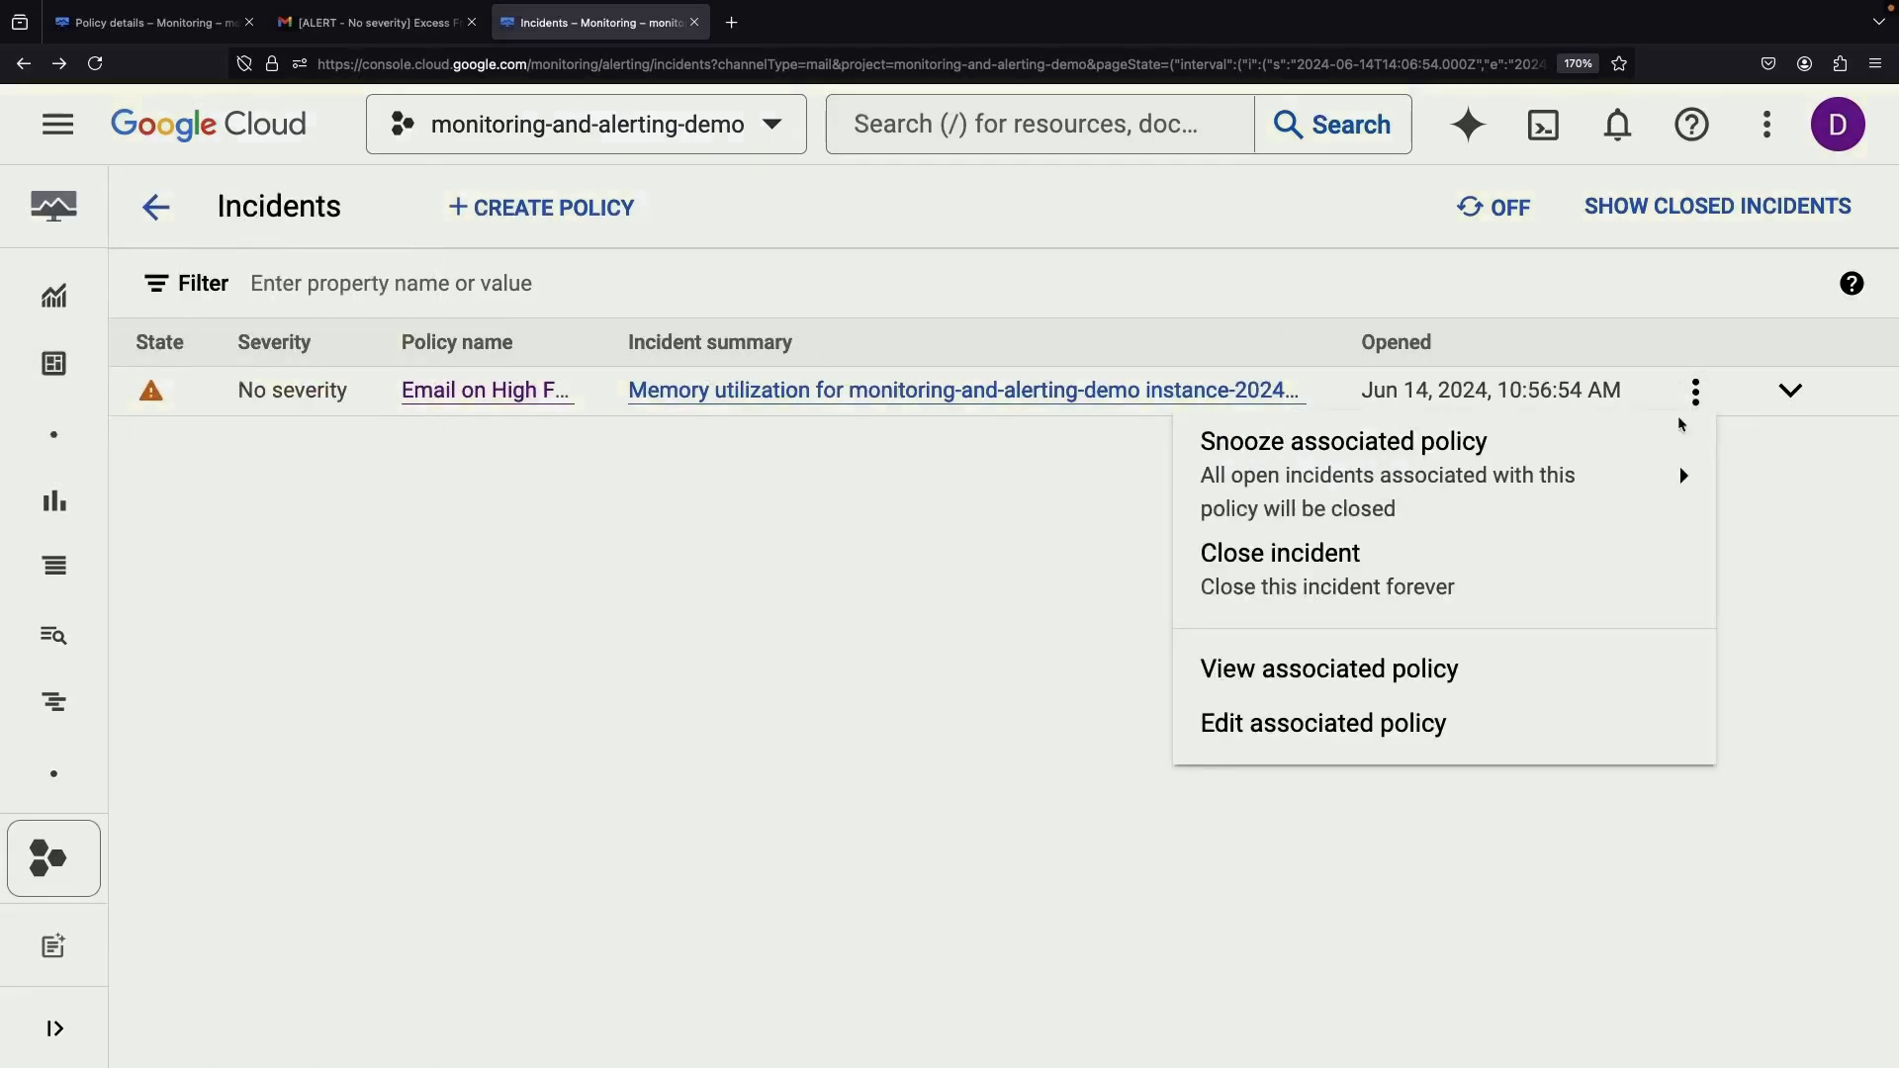
left_click(510, 442)
Try closing the incident from its details page, dismiss the cannot-close warning, and go back
left_click(755, 394)
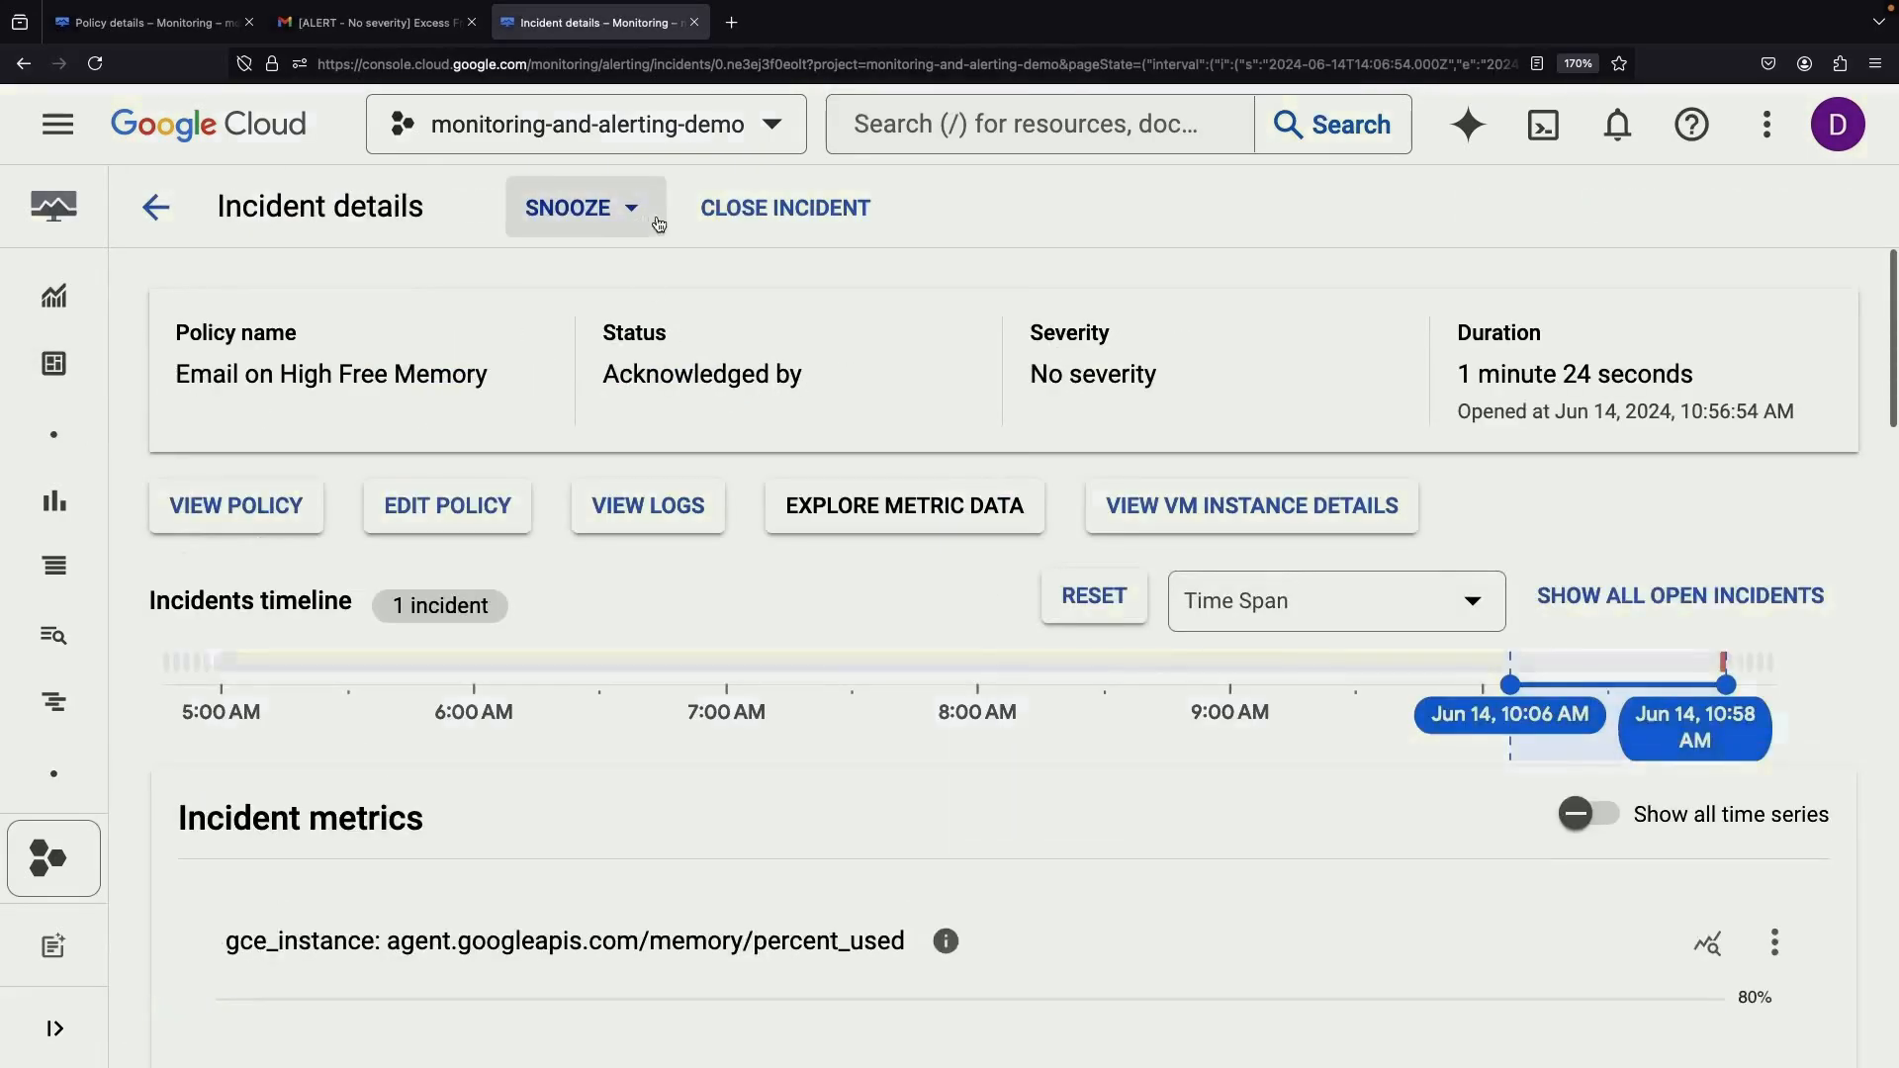
scroll(900, 678, "down", 6)
scroll(901, 678, "up", 6)
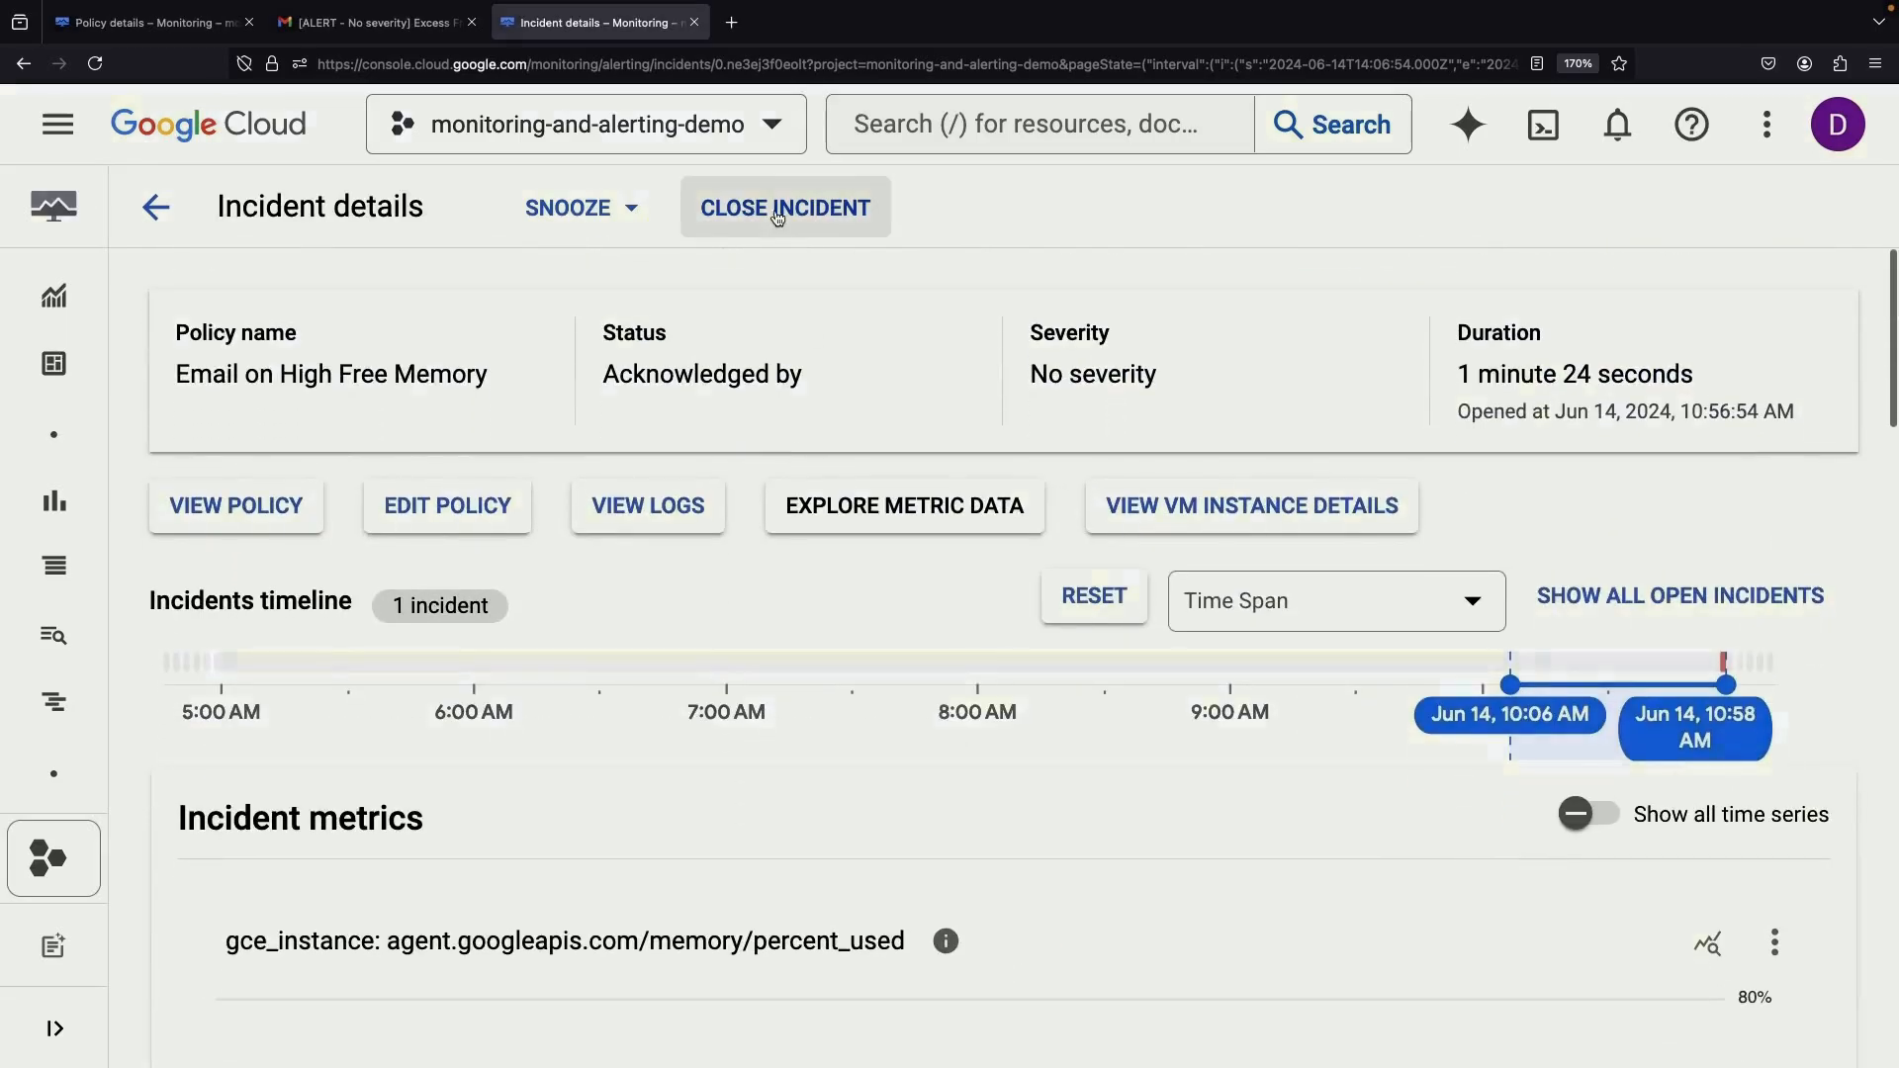
left_click(781, 207)
left_click(1208, 985)
left_click(156, 208)
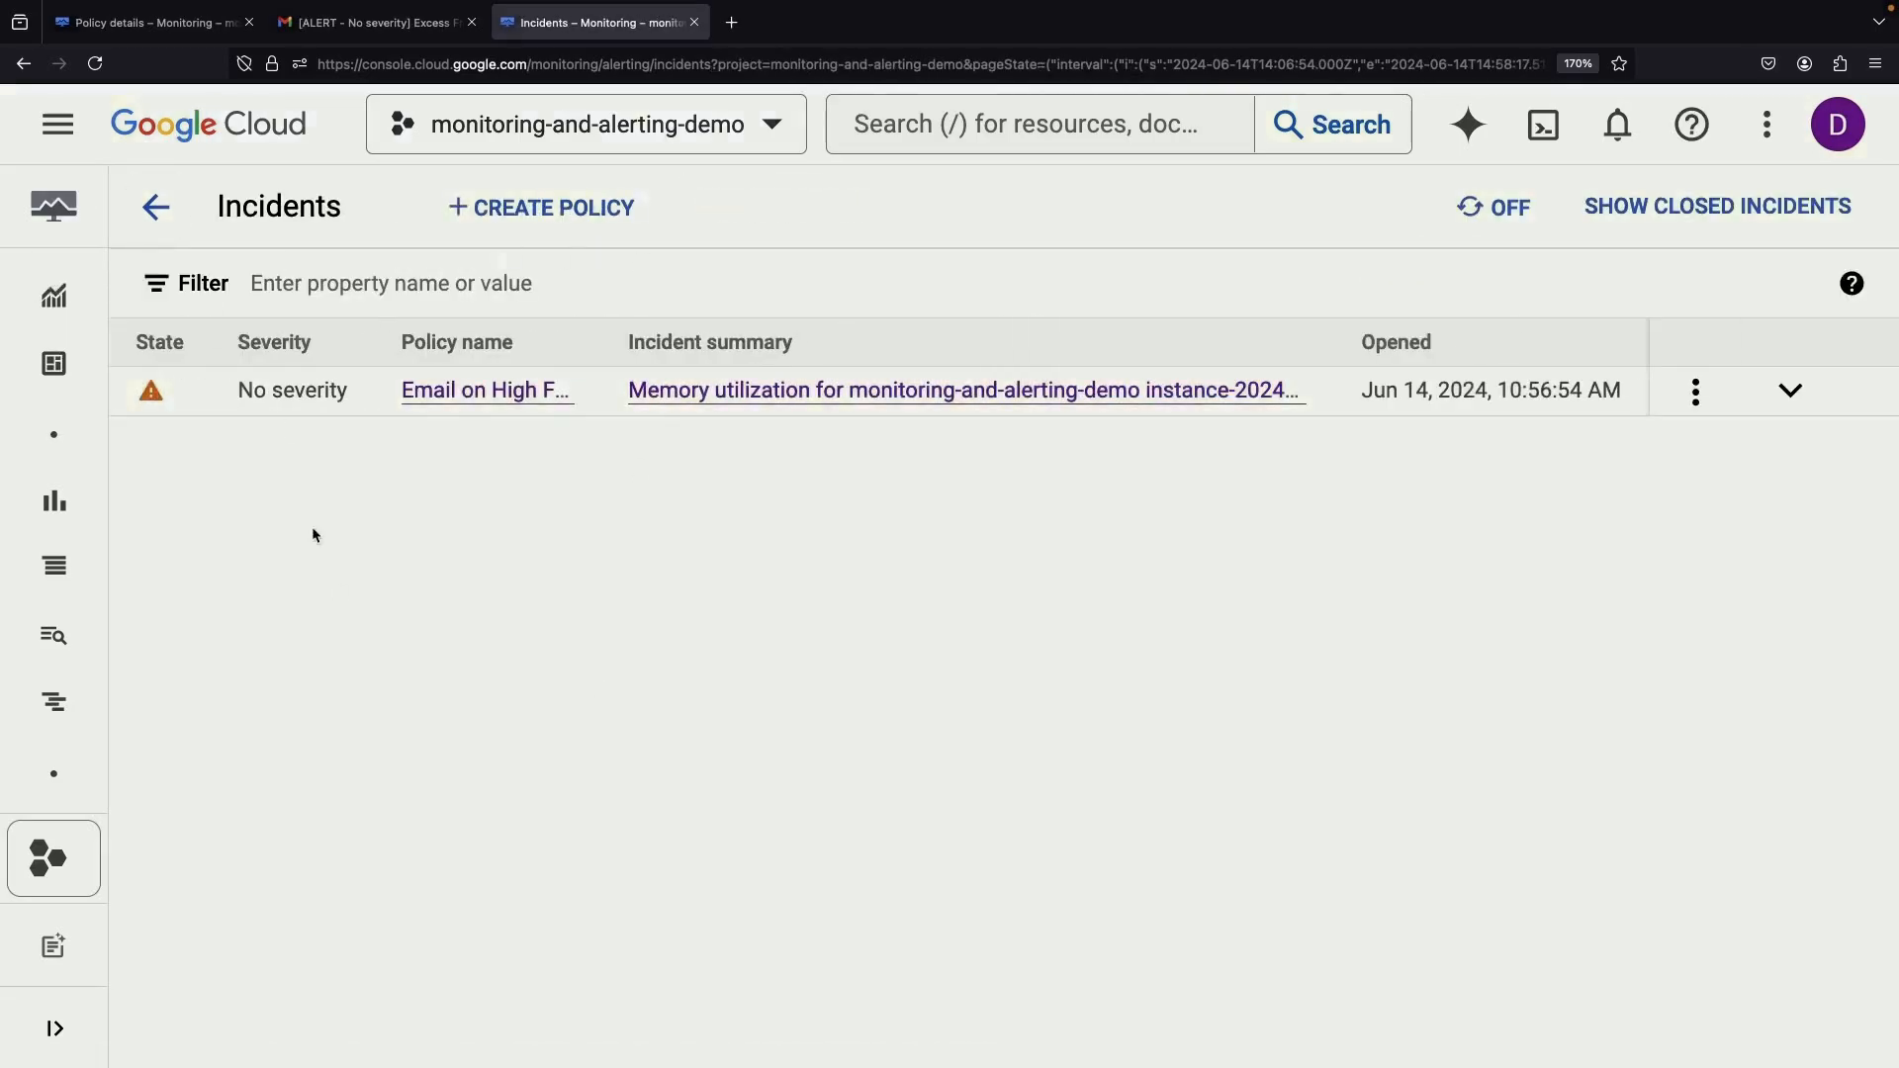
Reopen the acknowledged incident, see closing still blocked, and review its condition and message
left_click(95, 65)
left_click(598, 393)
left_click(757, 212)
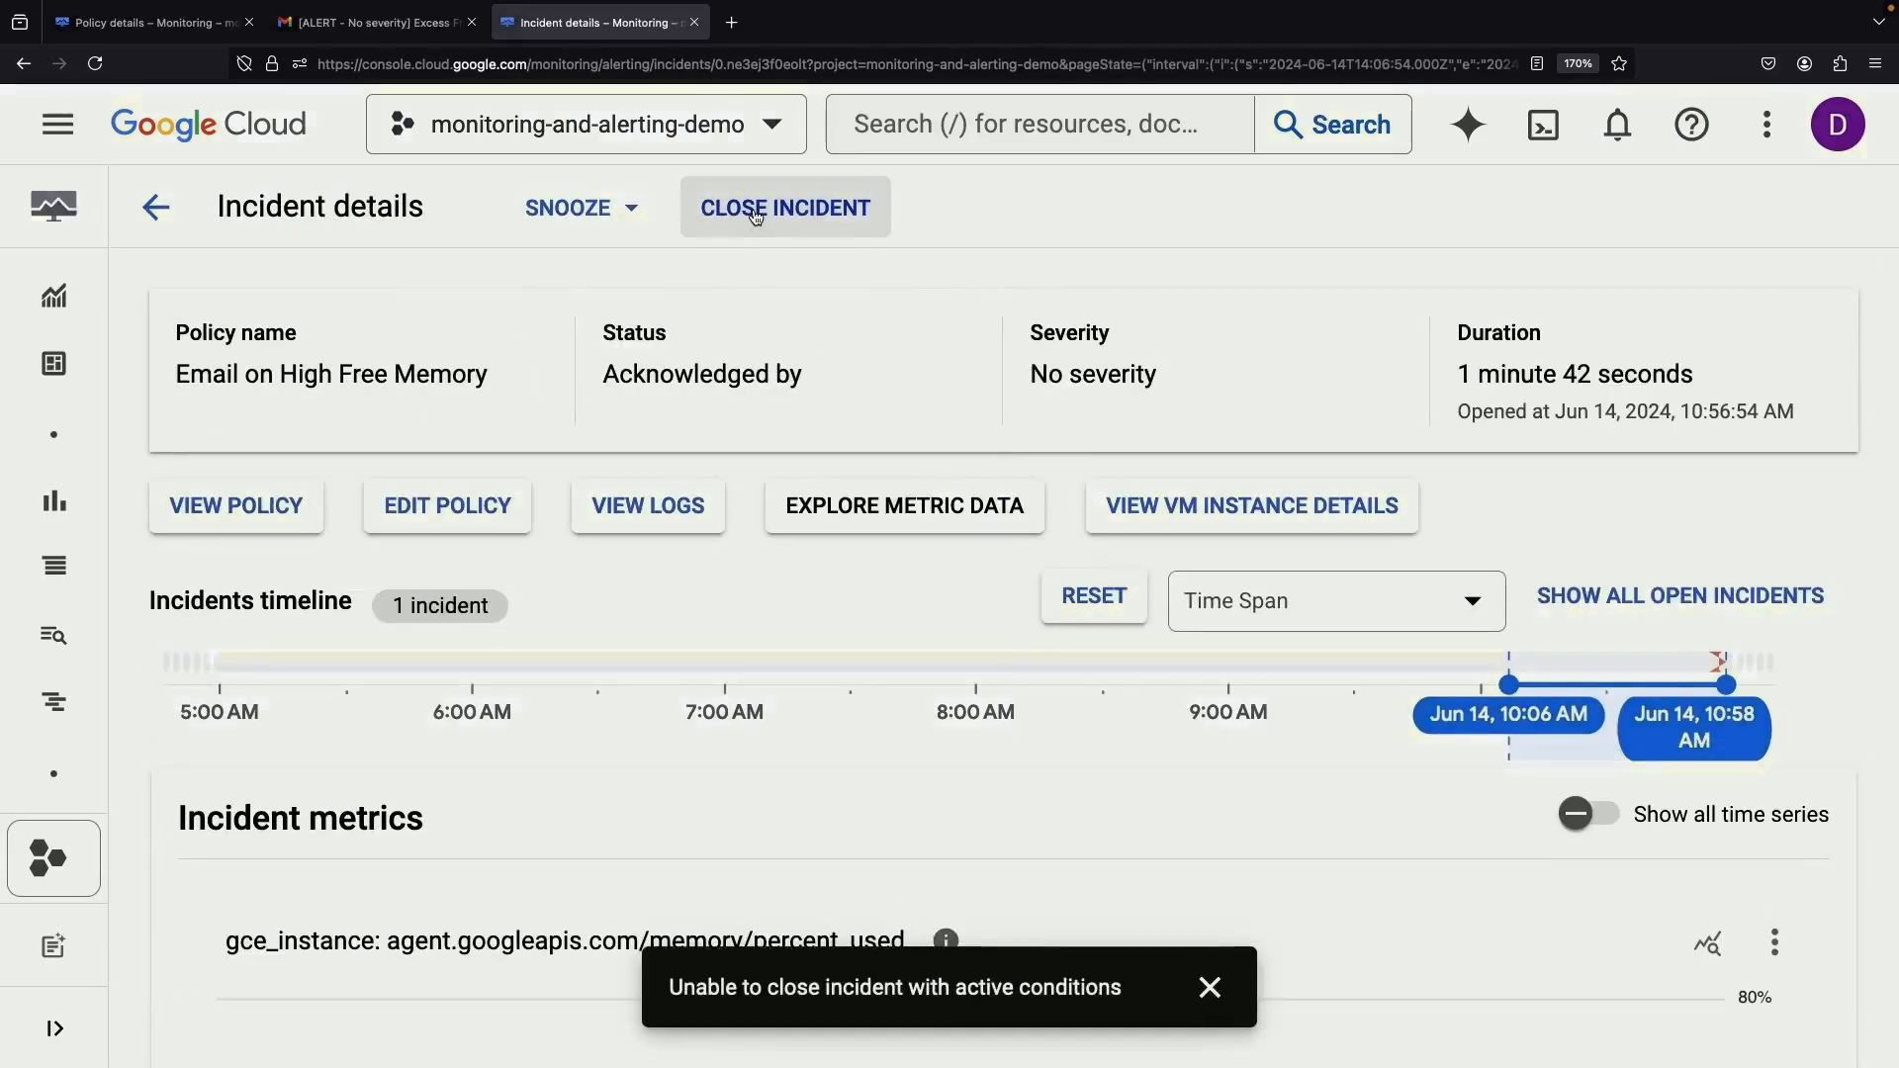
left_click(1230, 983)
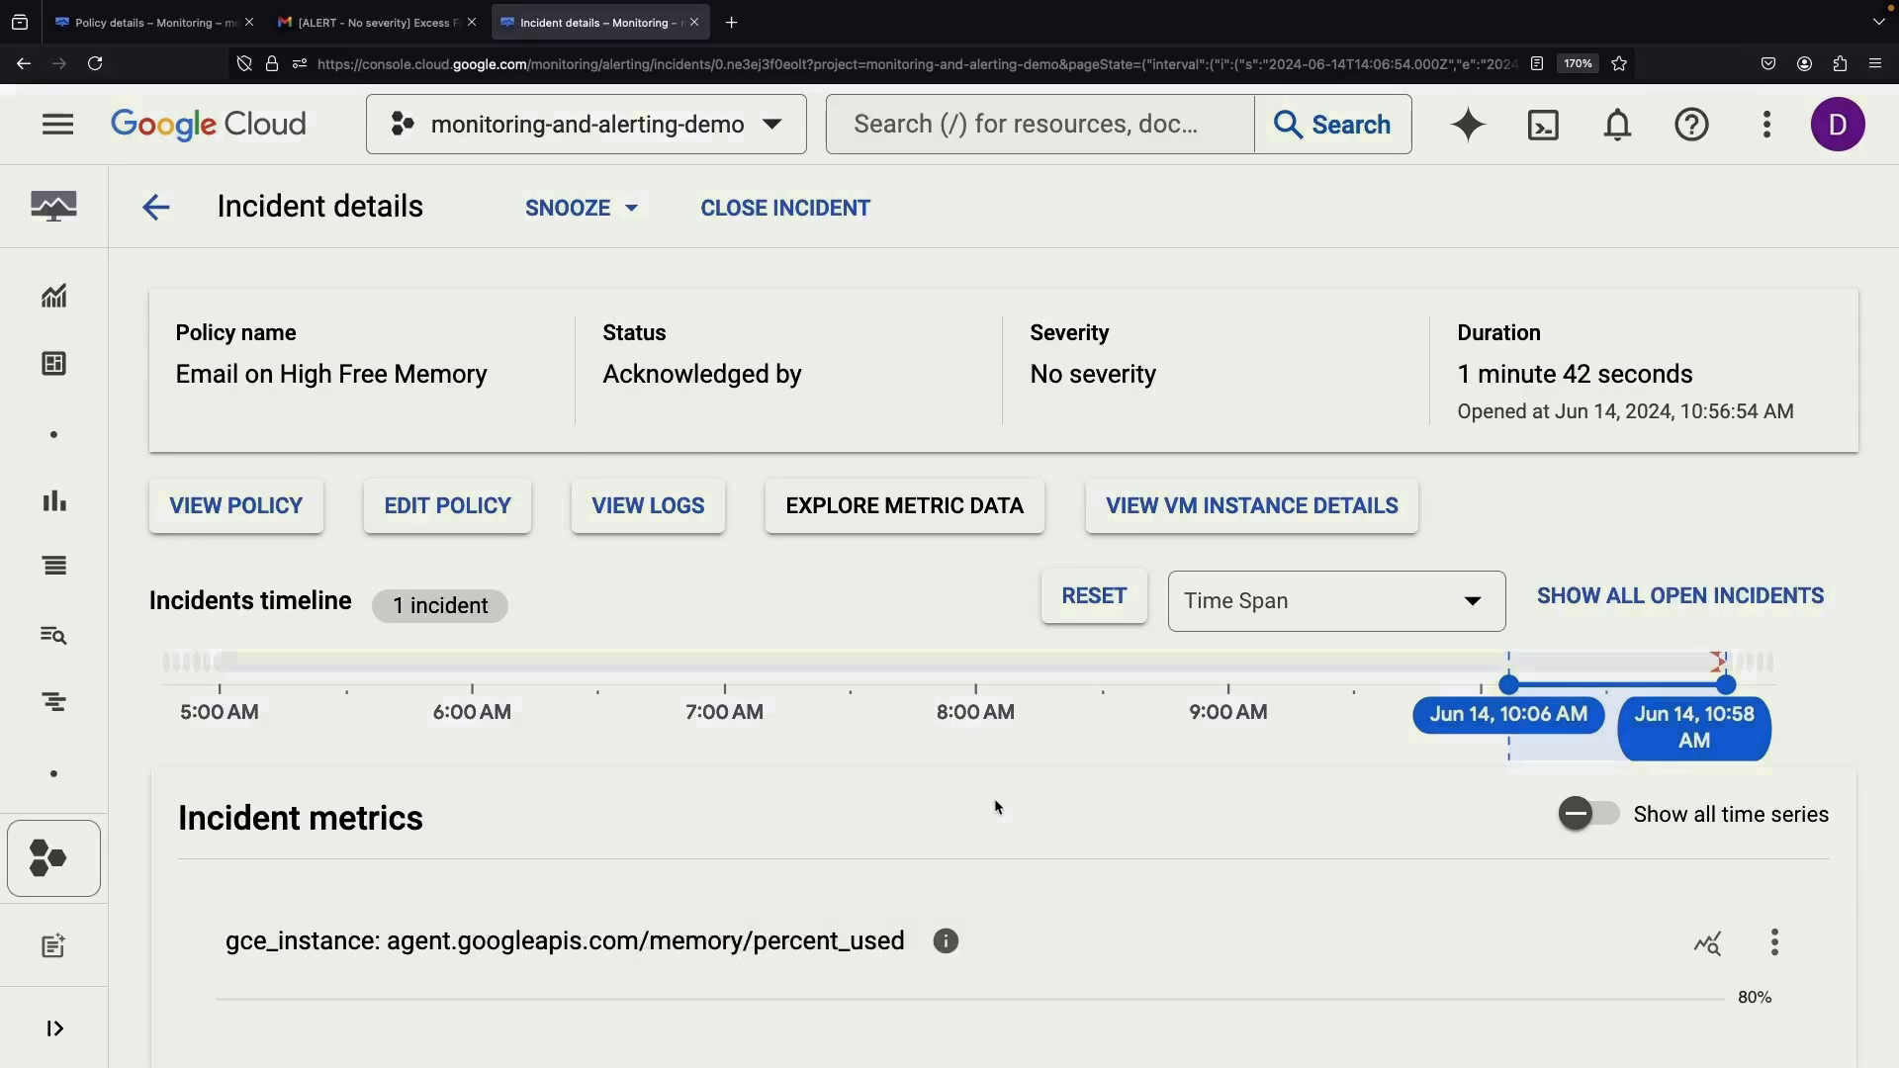
scroll(995, 806, "down", 10)
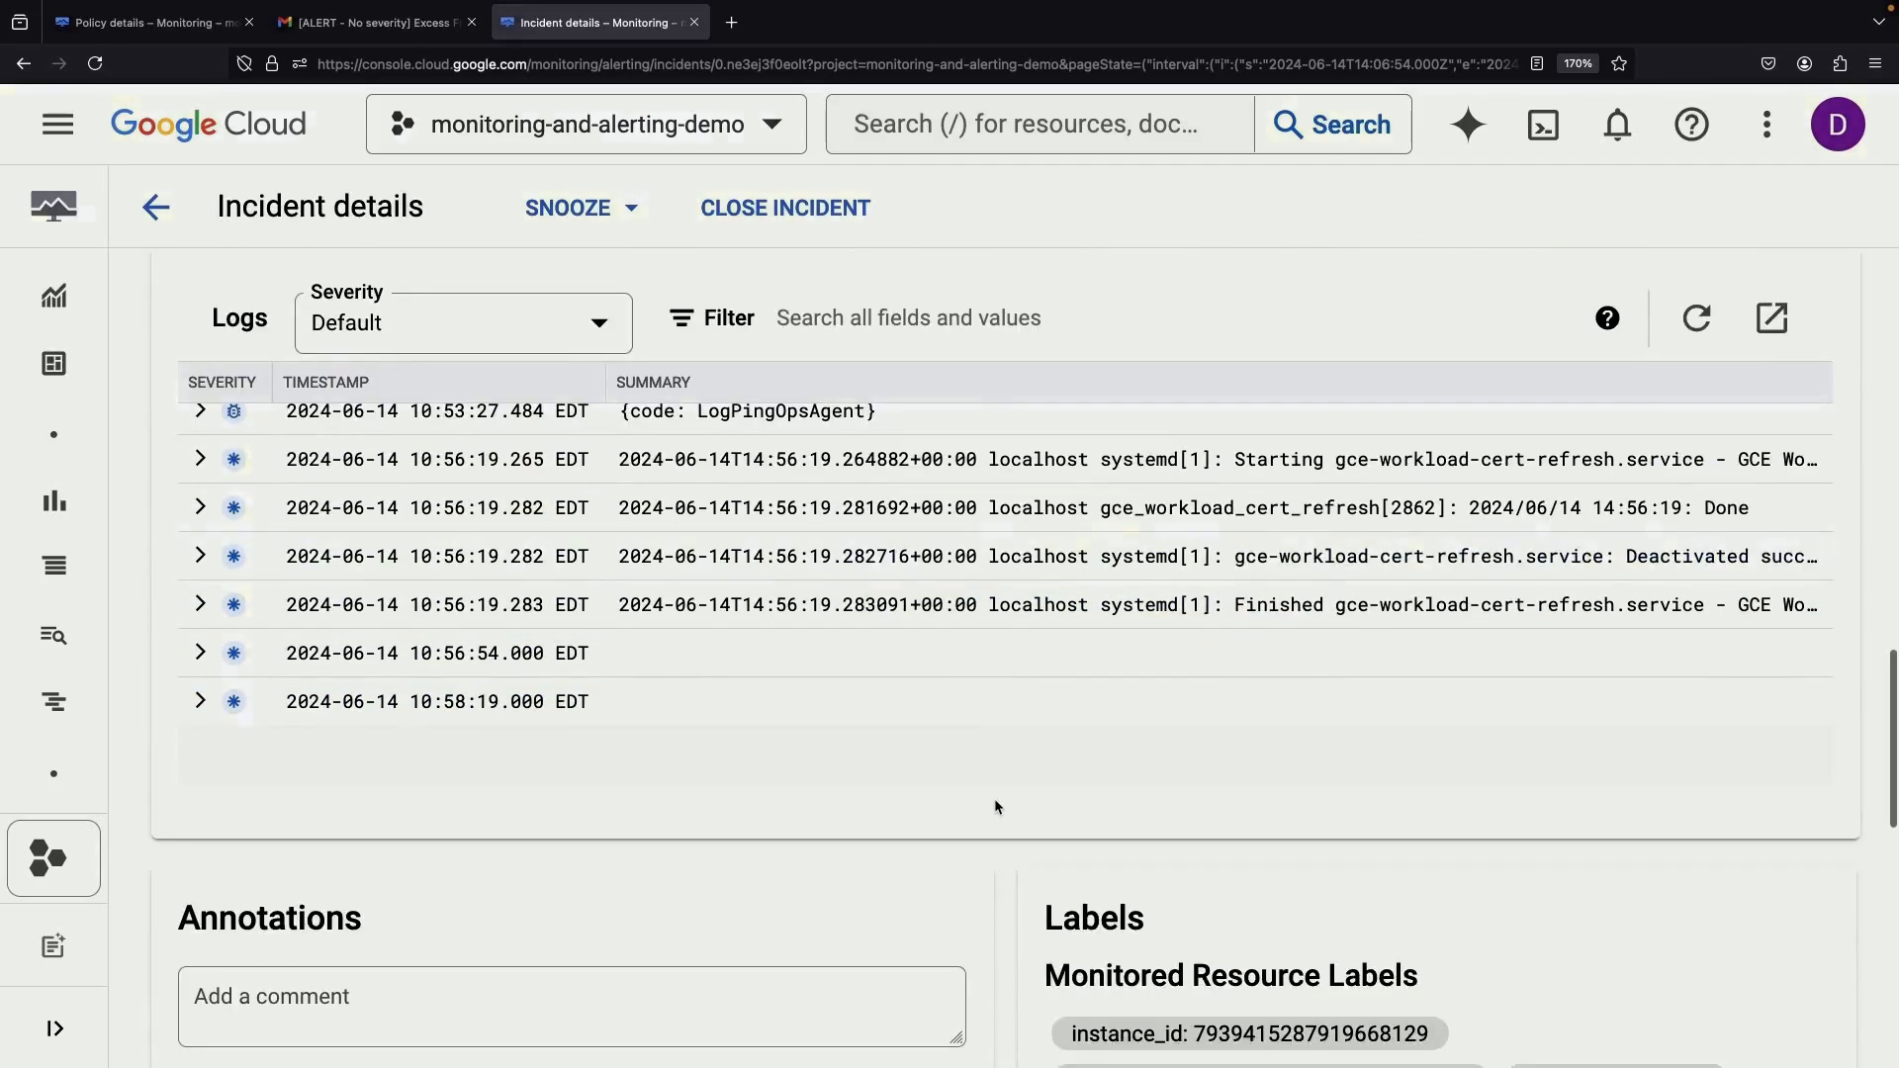
scroll(995, 807, "down", 10)
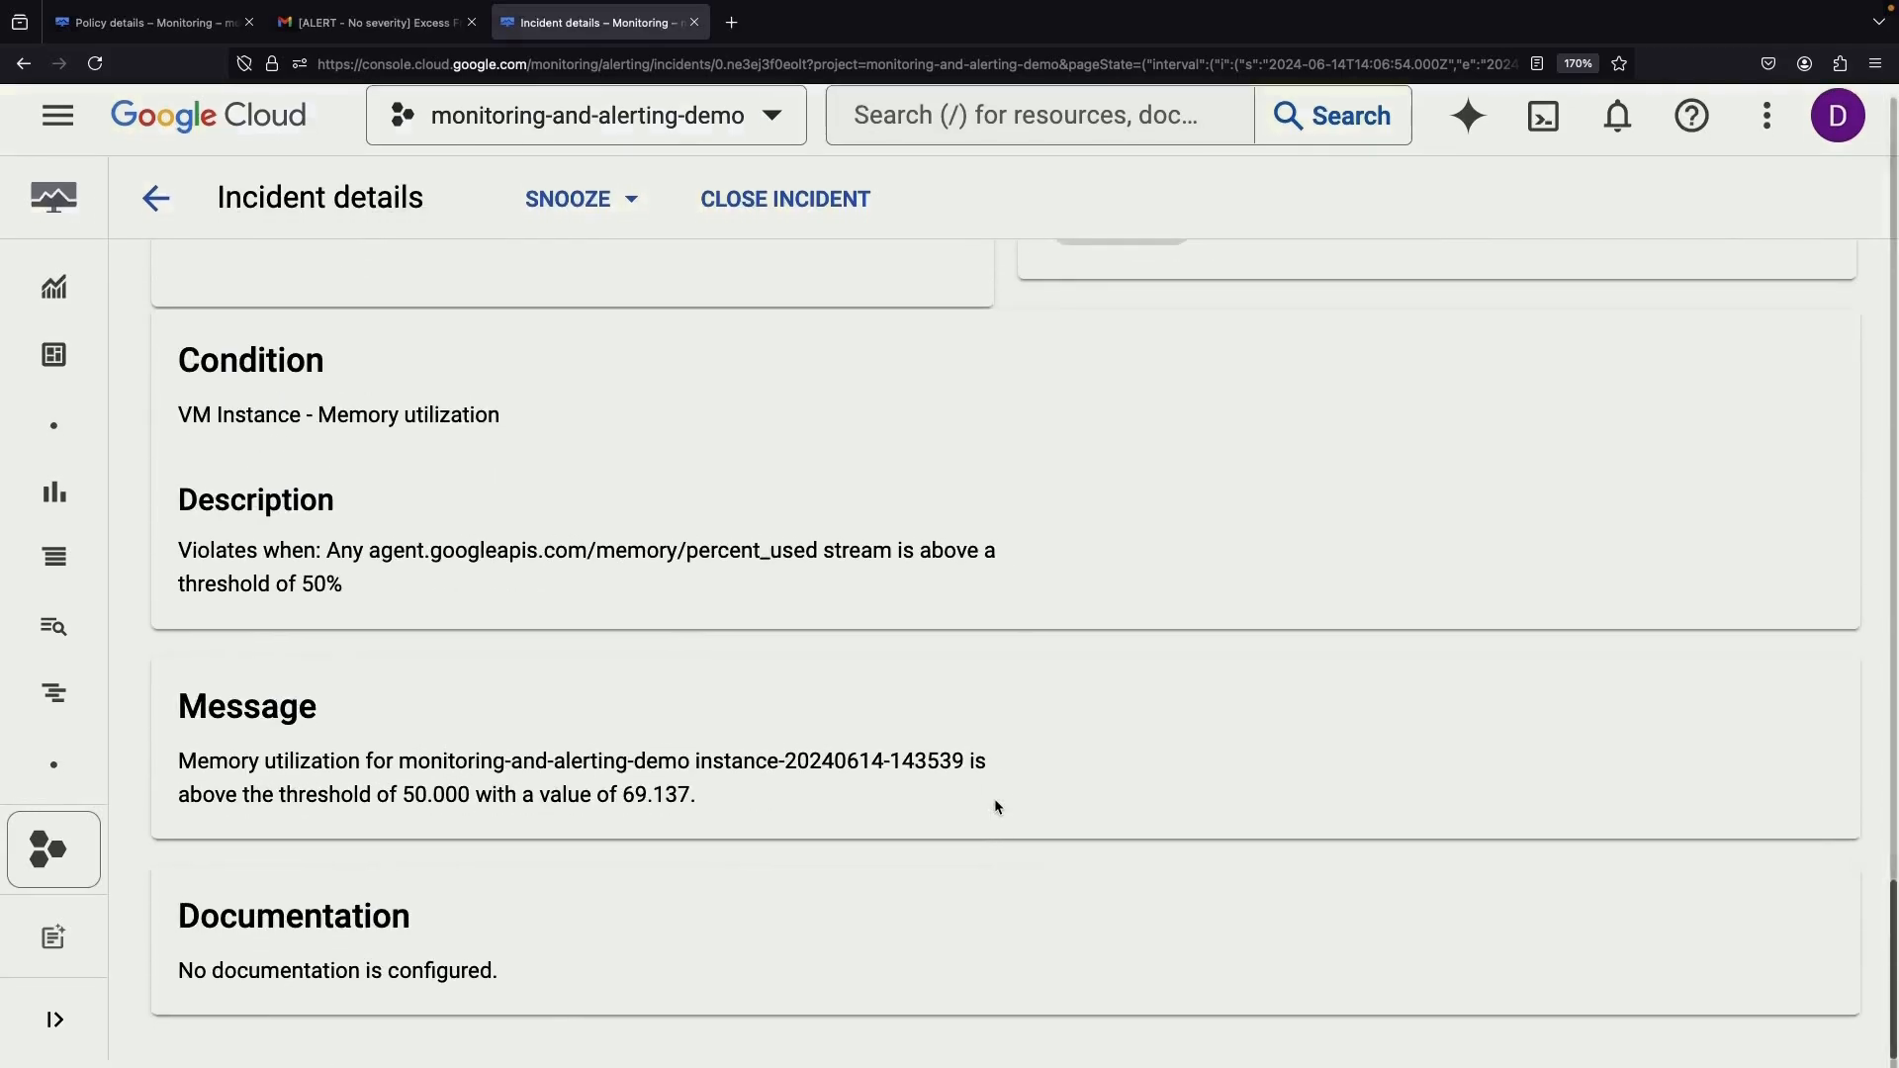
scroll(994, 798, "up", 20)
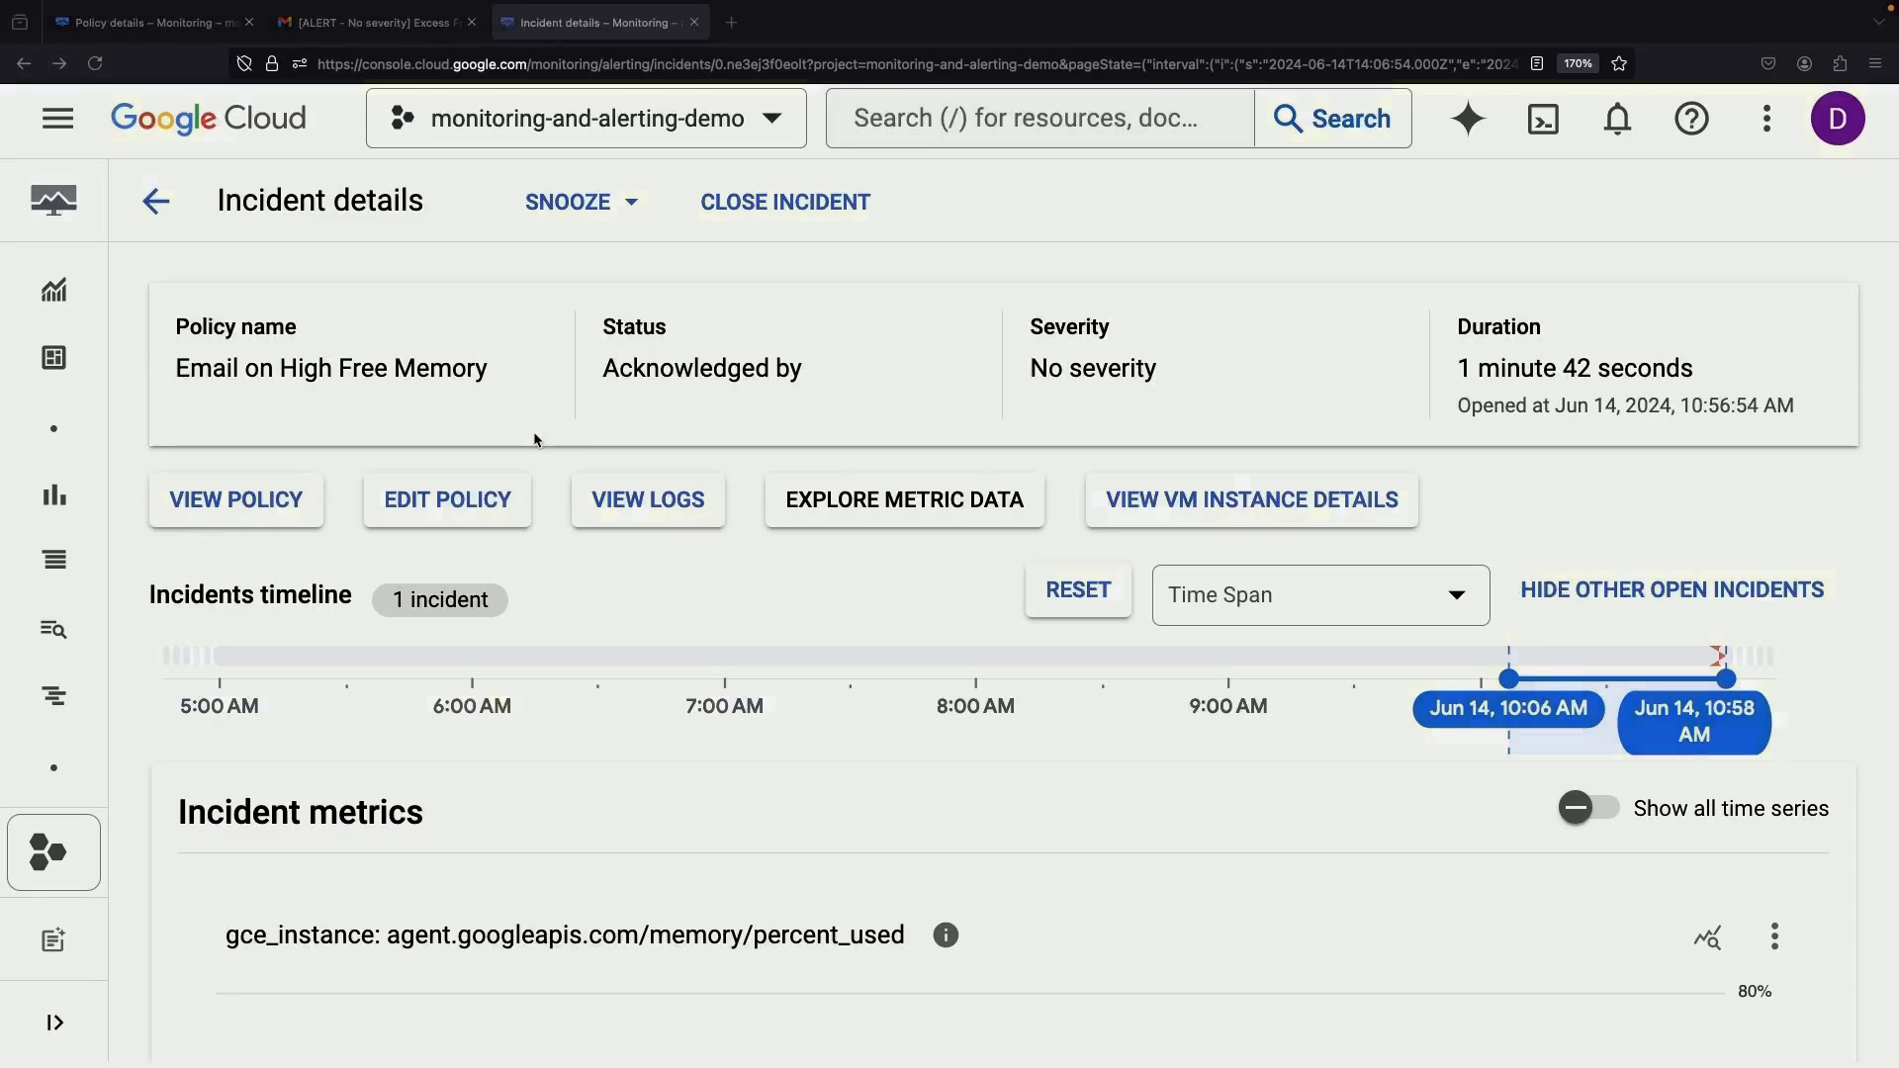
scroll(119, 594, "down", 1)
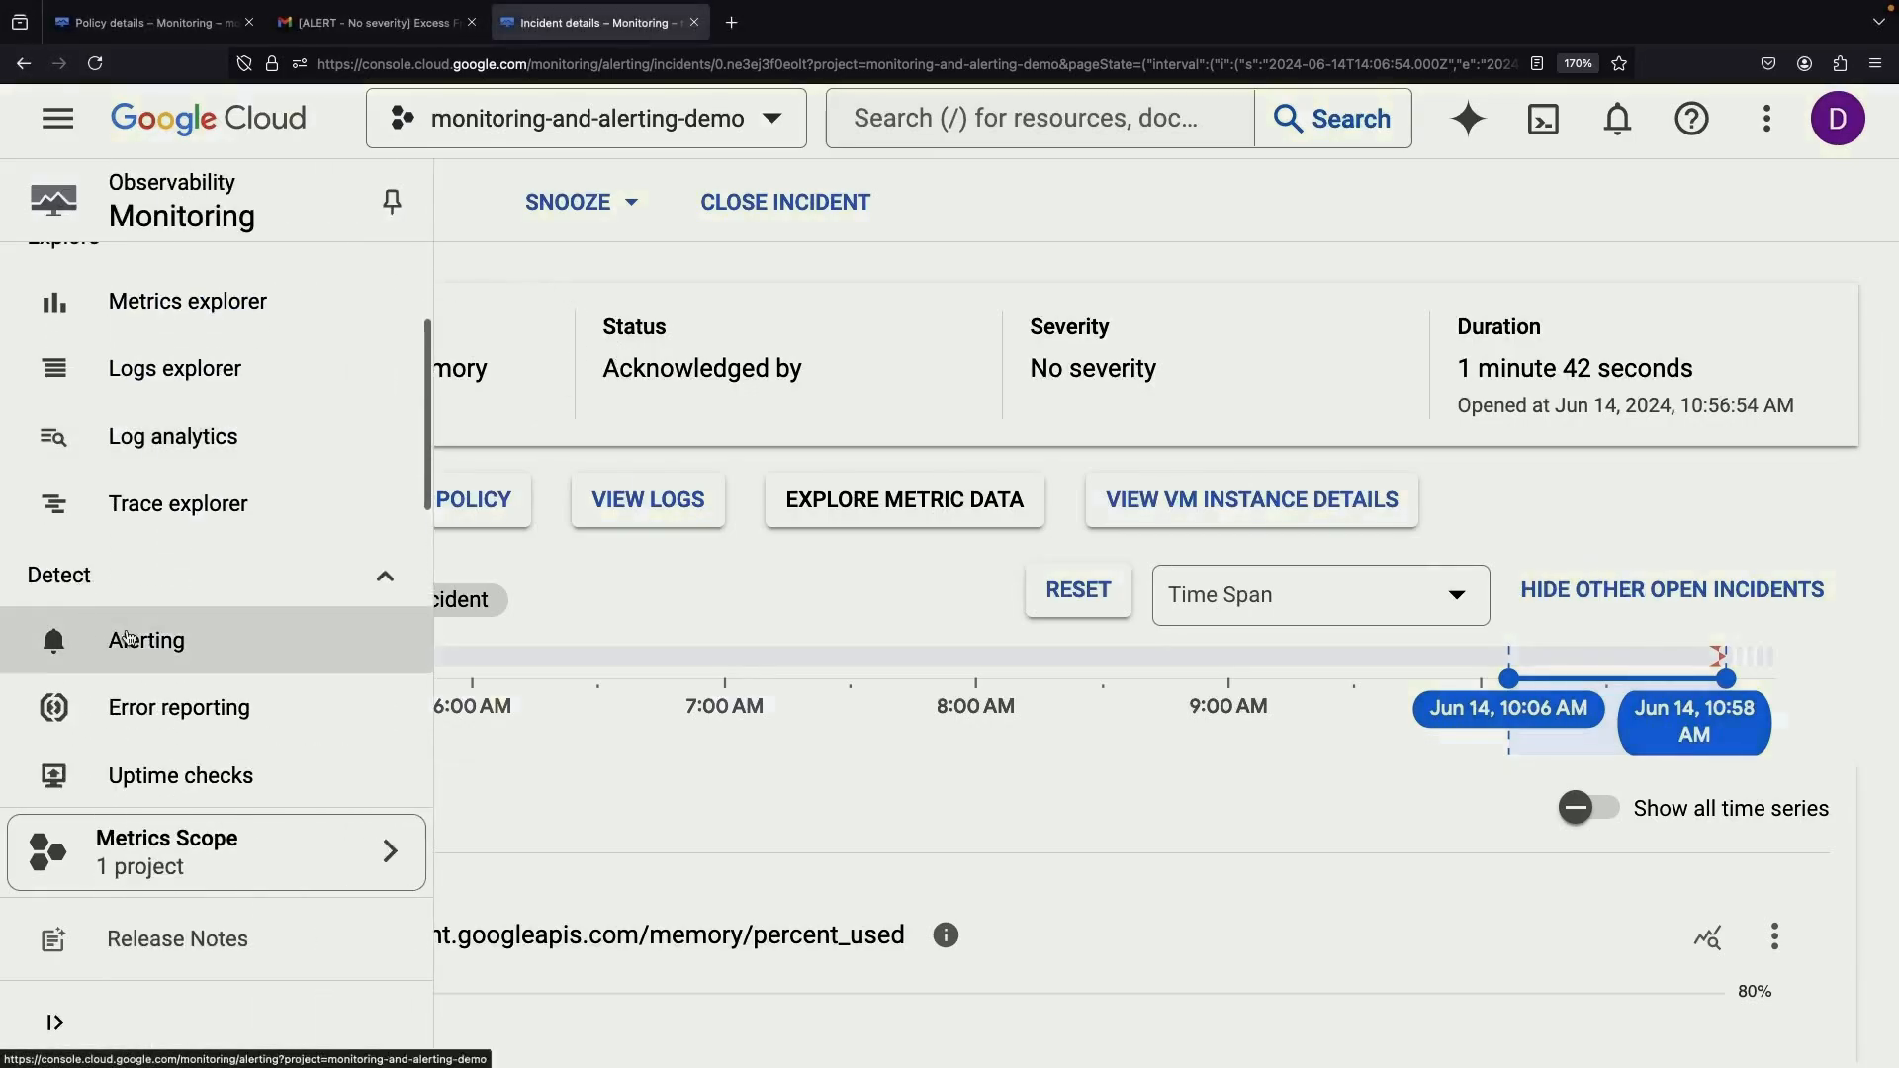
Go to Alerting's notification channels page and scroll through the unconfigured Slack, webhook and other types
left_click(139, 640)
left_click(762, 198)
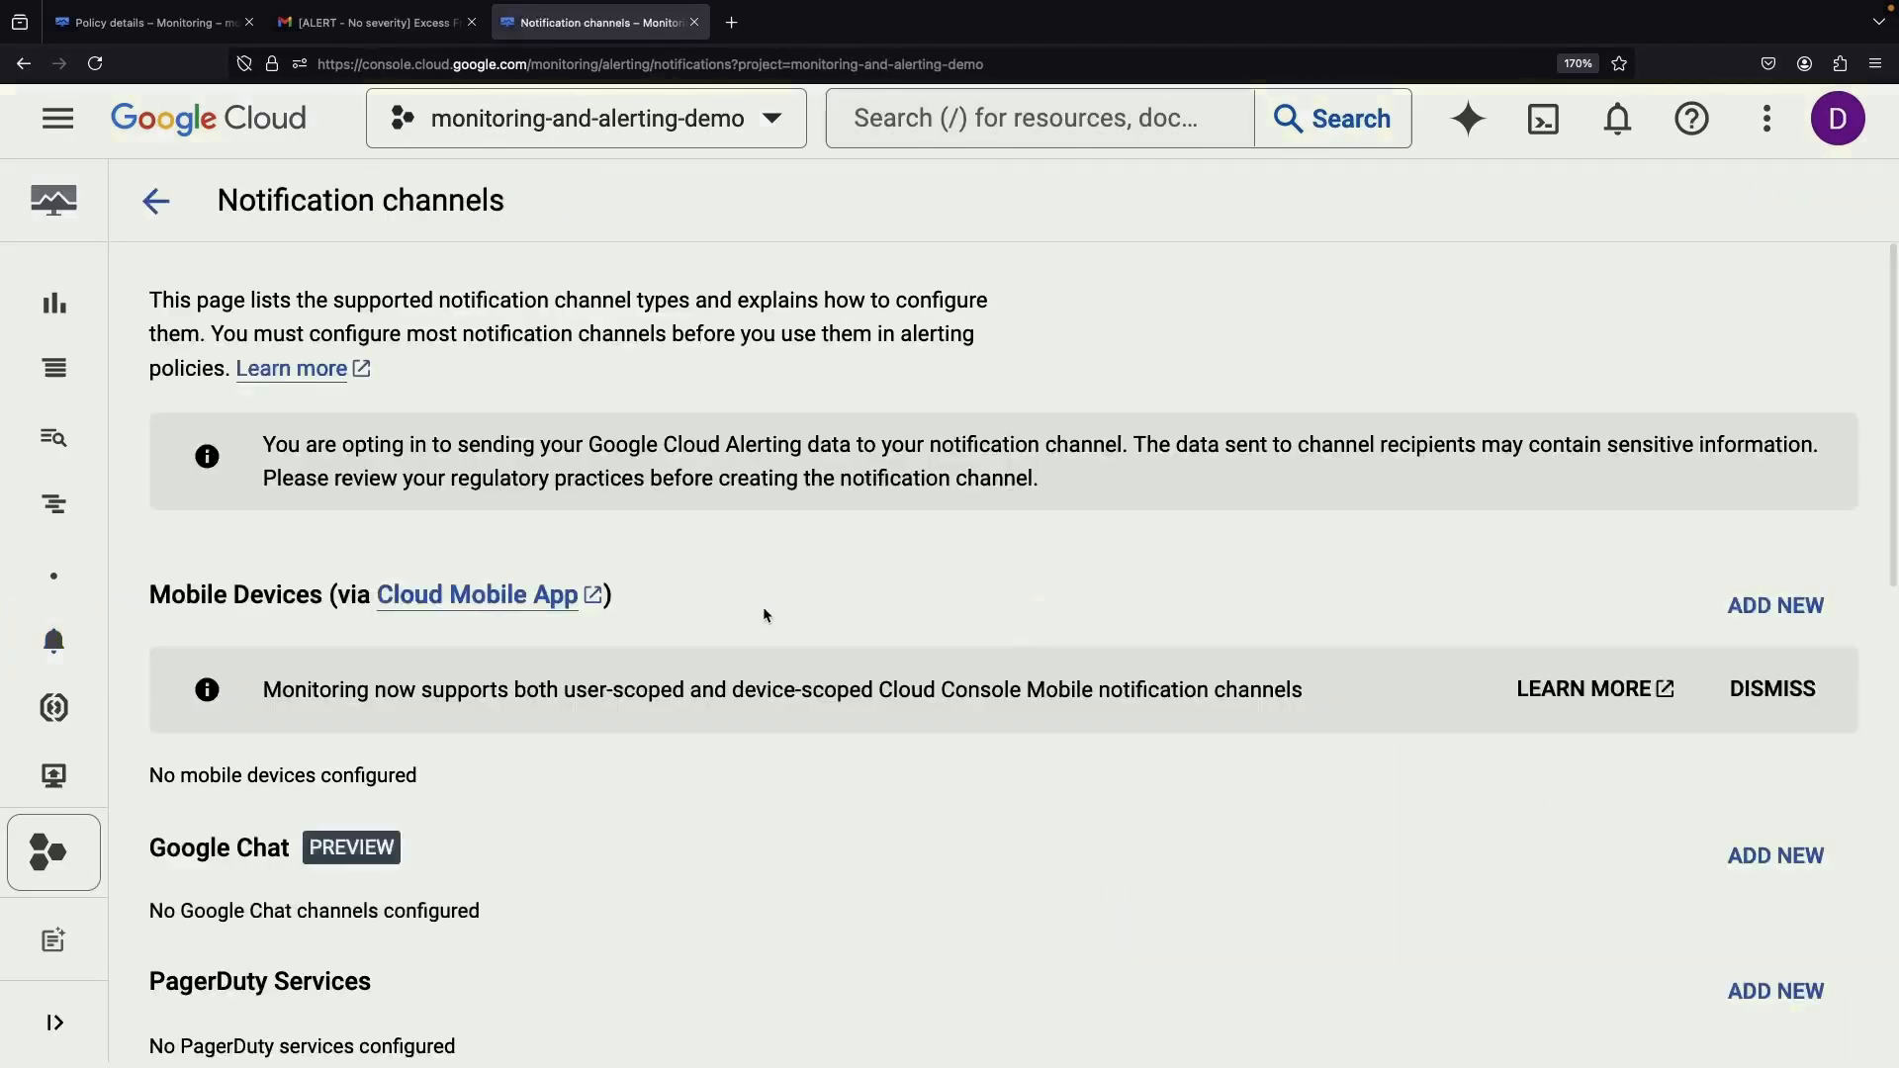
scroll(635, 725, "down", 1)
scroll(635, 725, "down", 4)
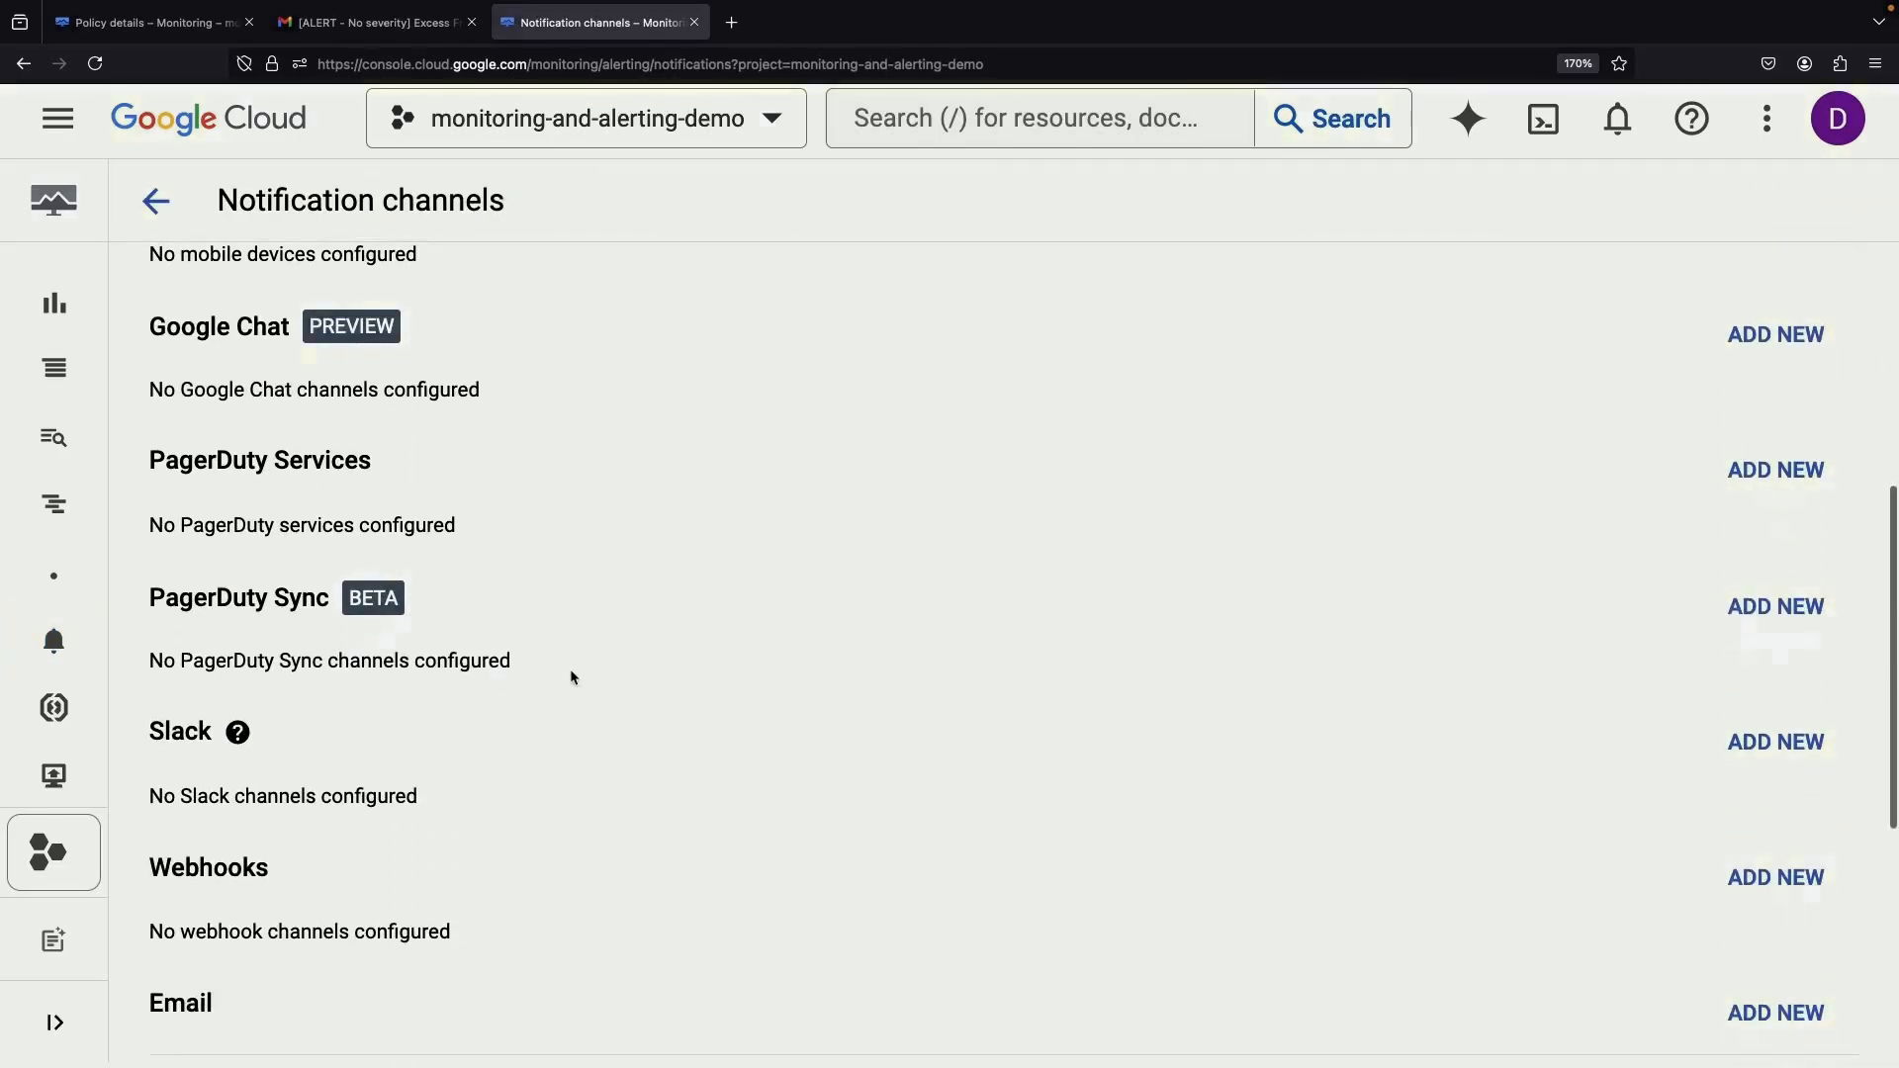
scroll(571, 678, "down", 6)
key("ctrl+Left")
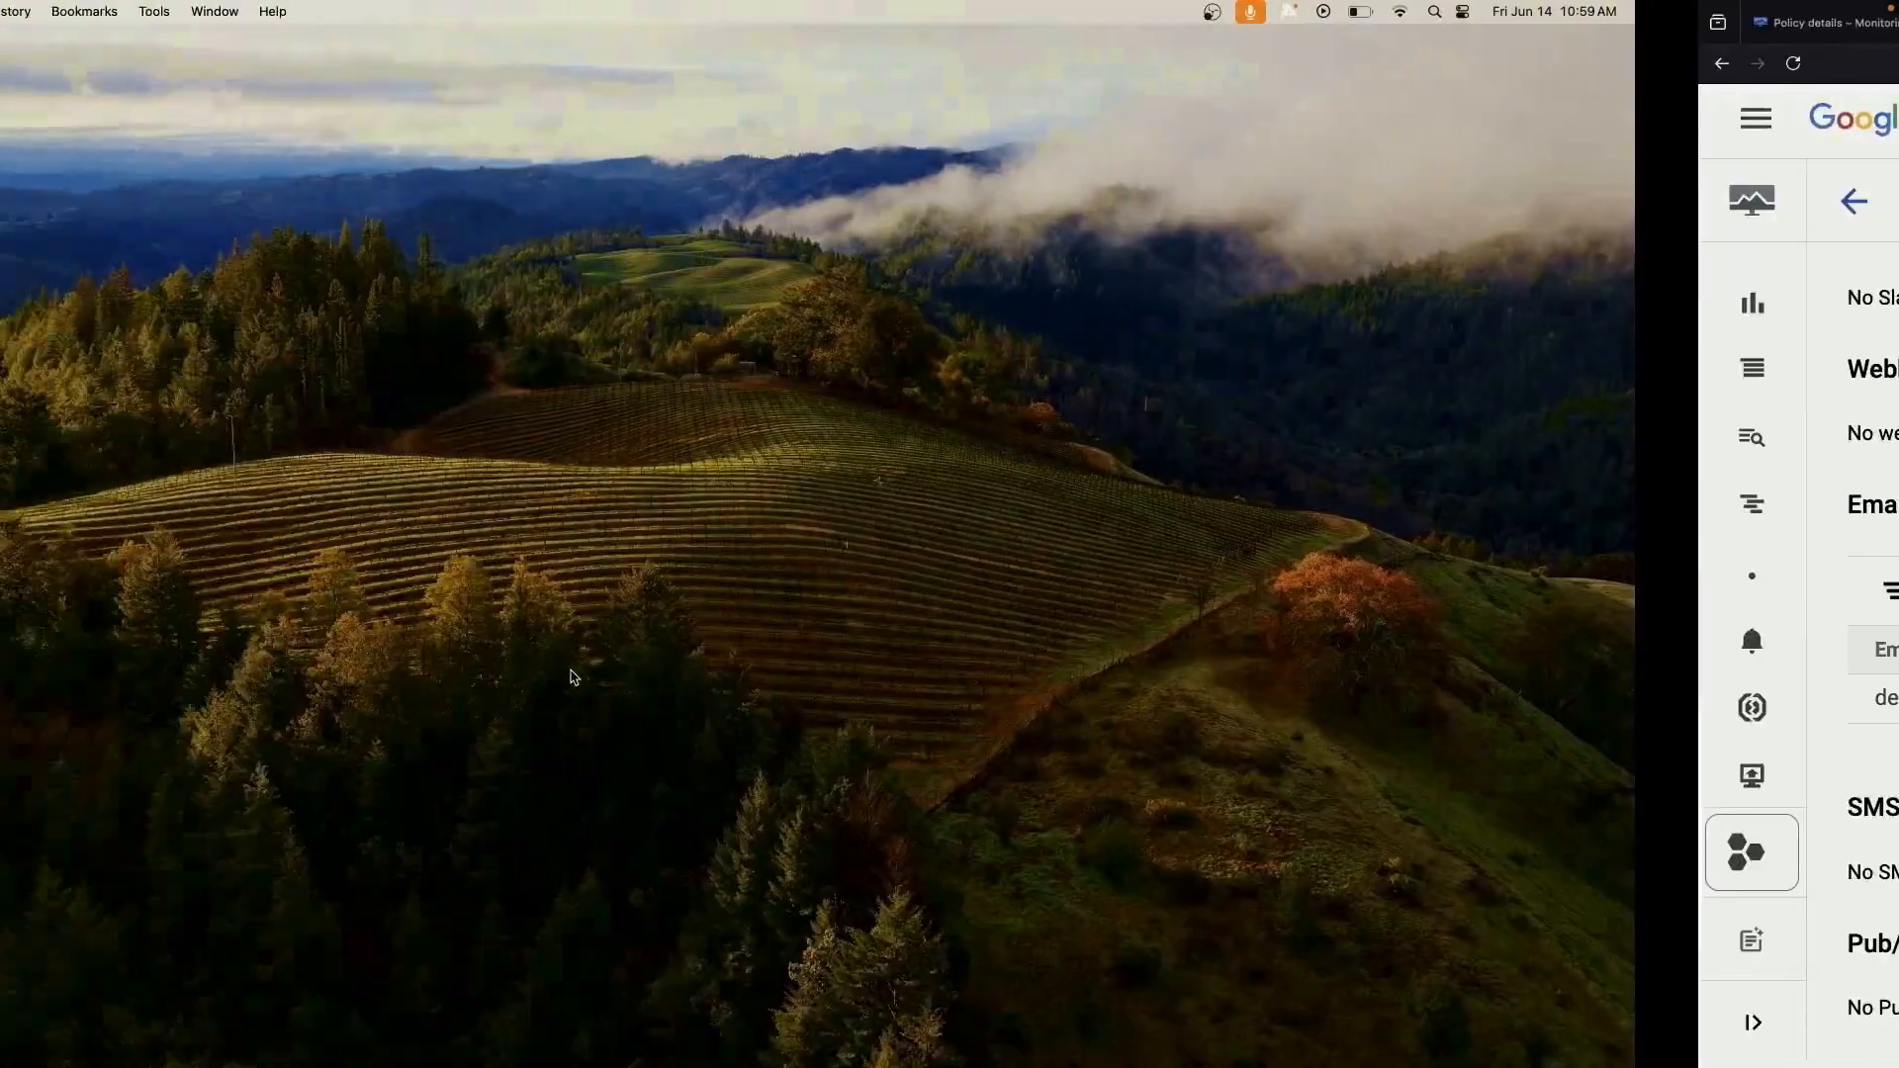
key("ctrl+Right")
key("ctrl+Right")
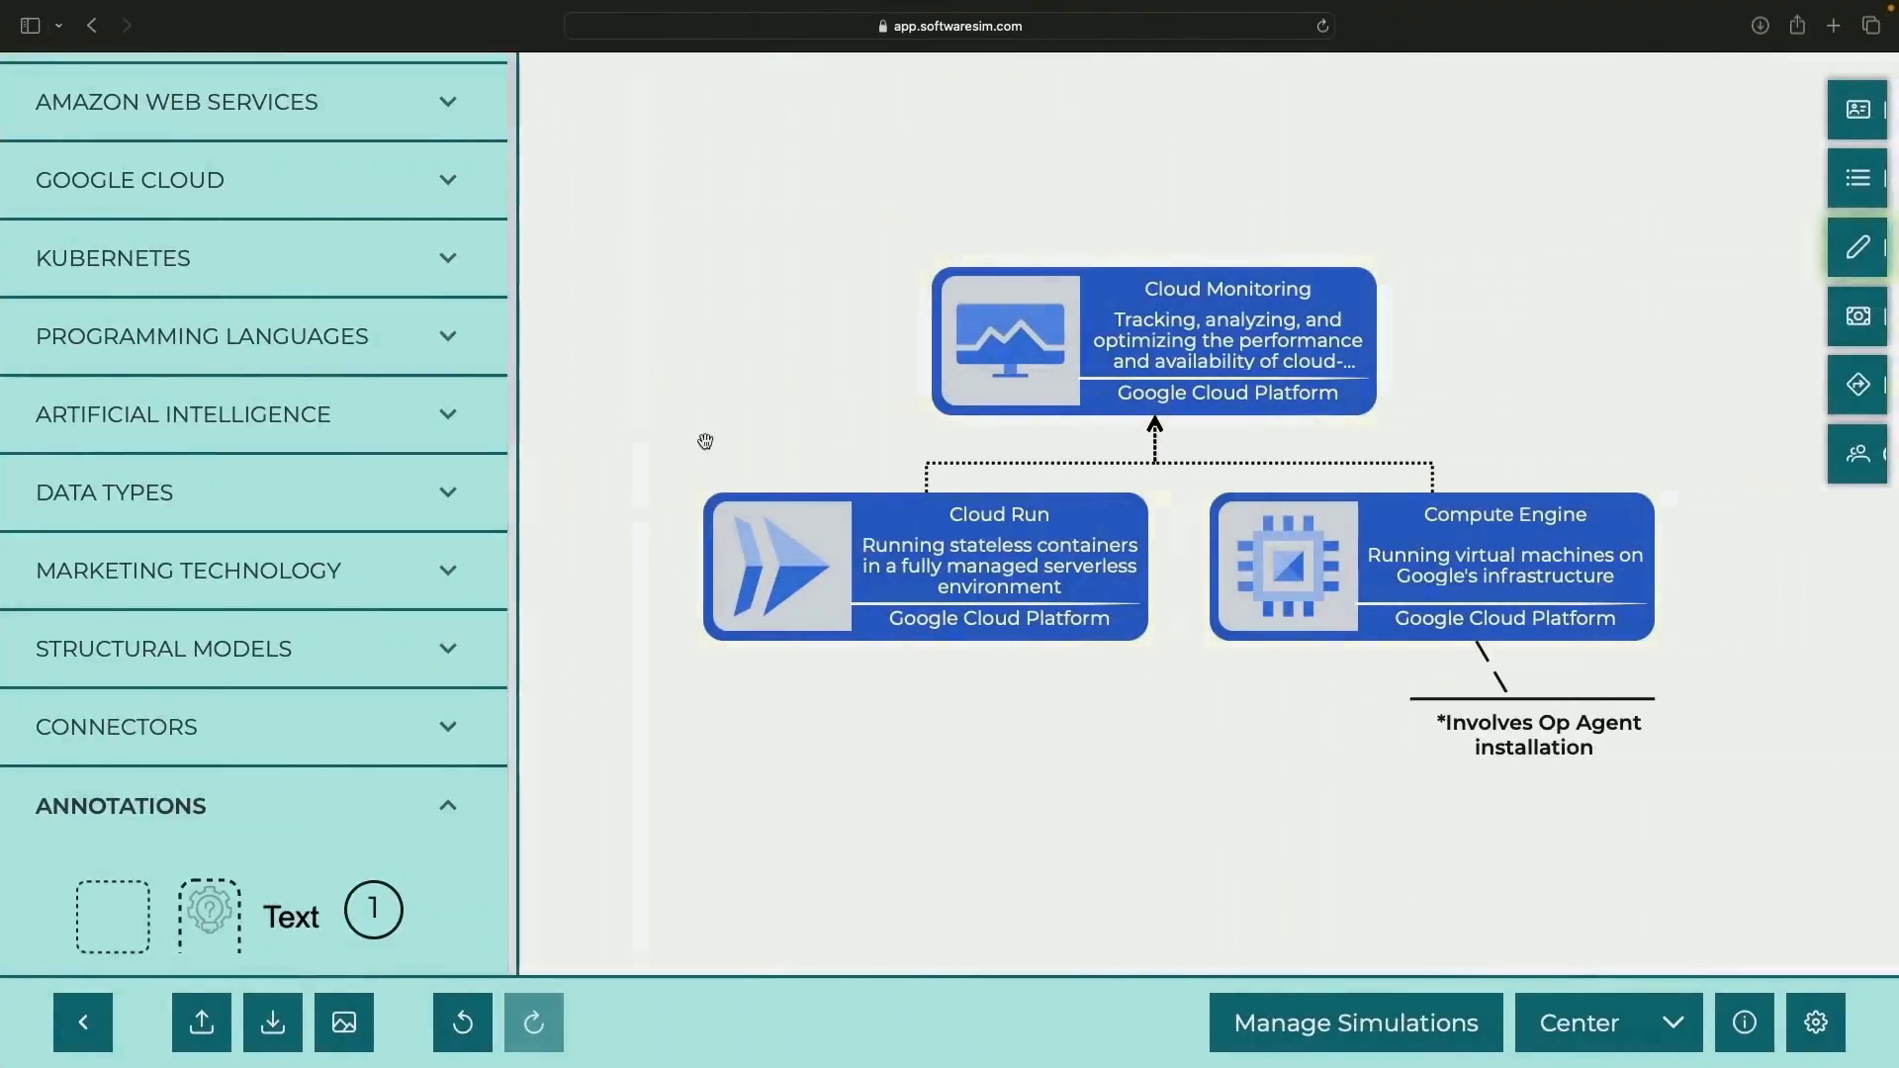
Search for and add PagerDuty, Slack and Email nodes to the diagram
scroll(257, 297, "up", 7)
triple_click(188, 90)
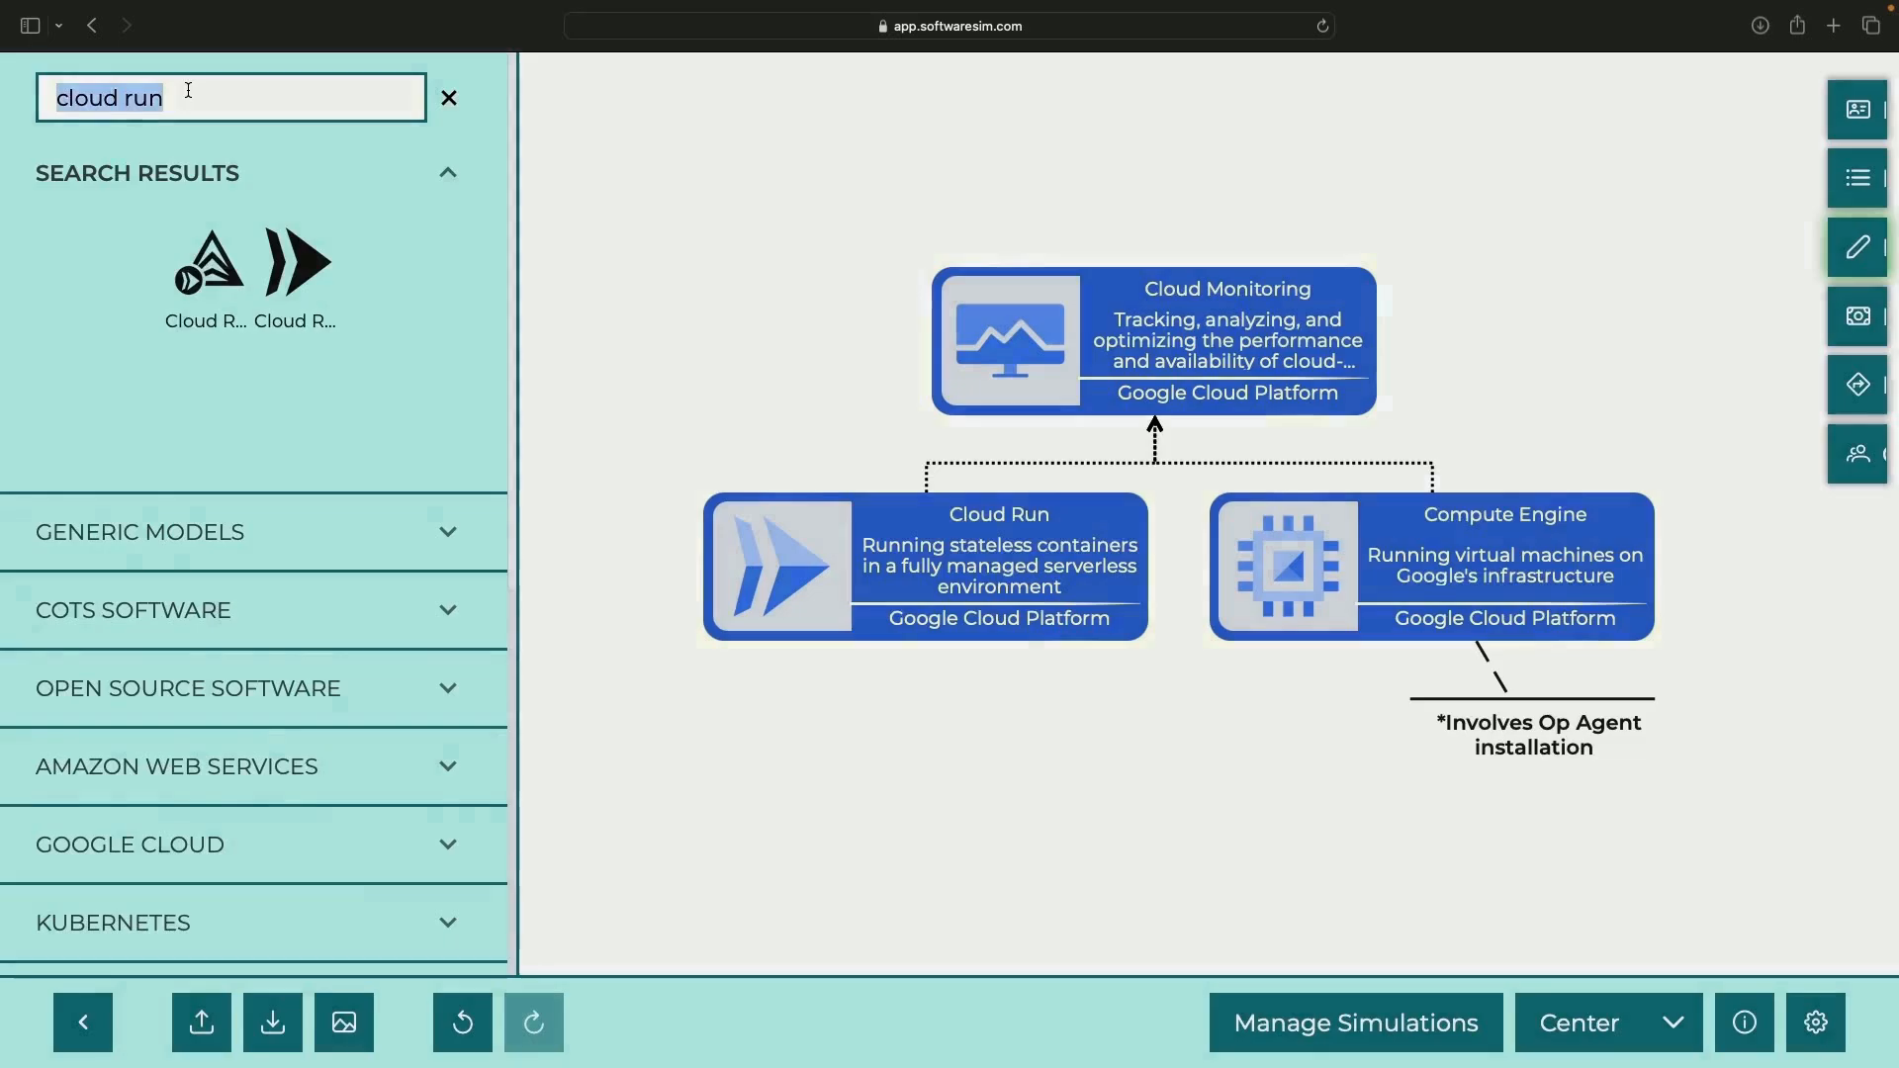
left_click(269, 245)
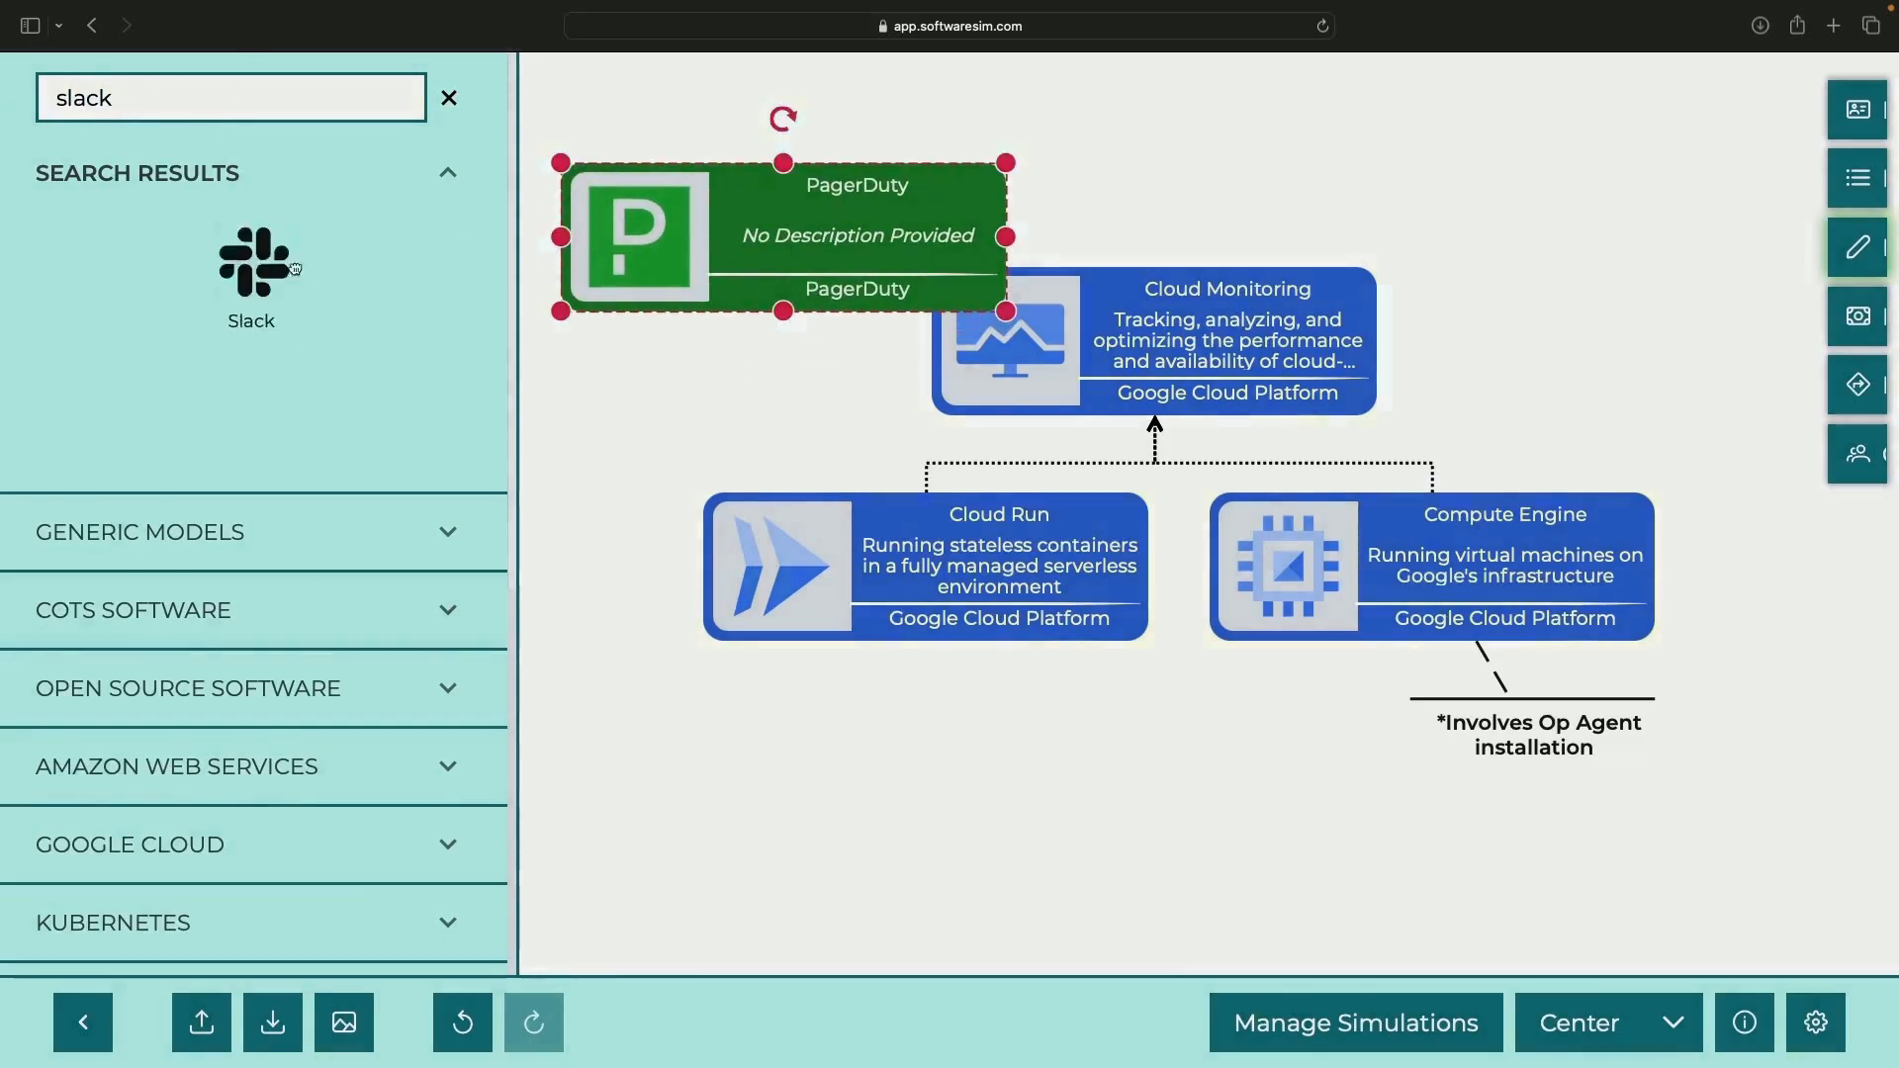
left_click(295, 268)
triple_click(225, 79)
left_click(208, 262)
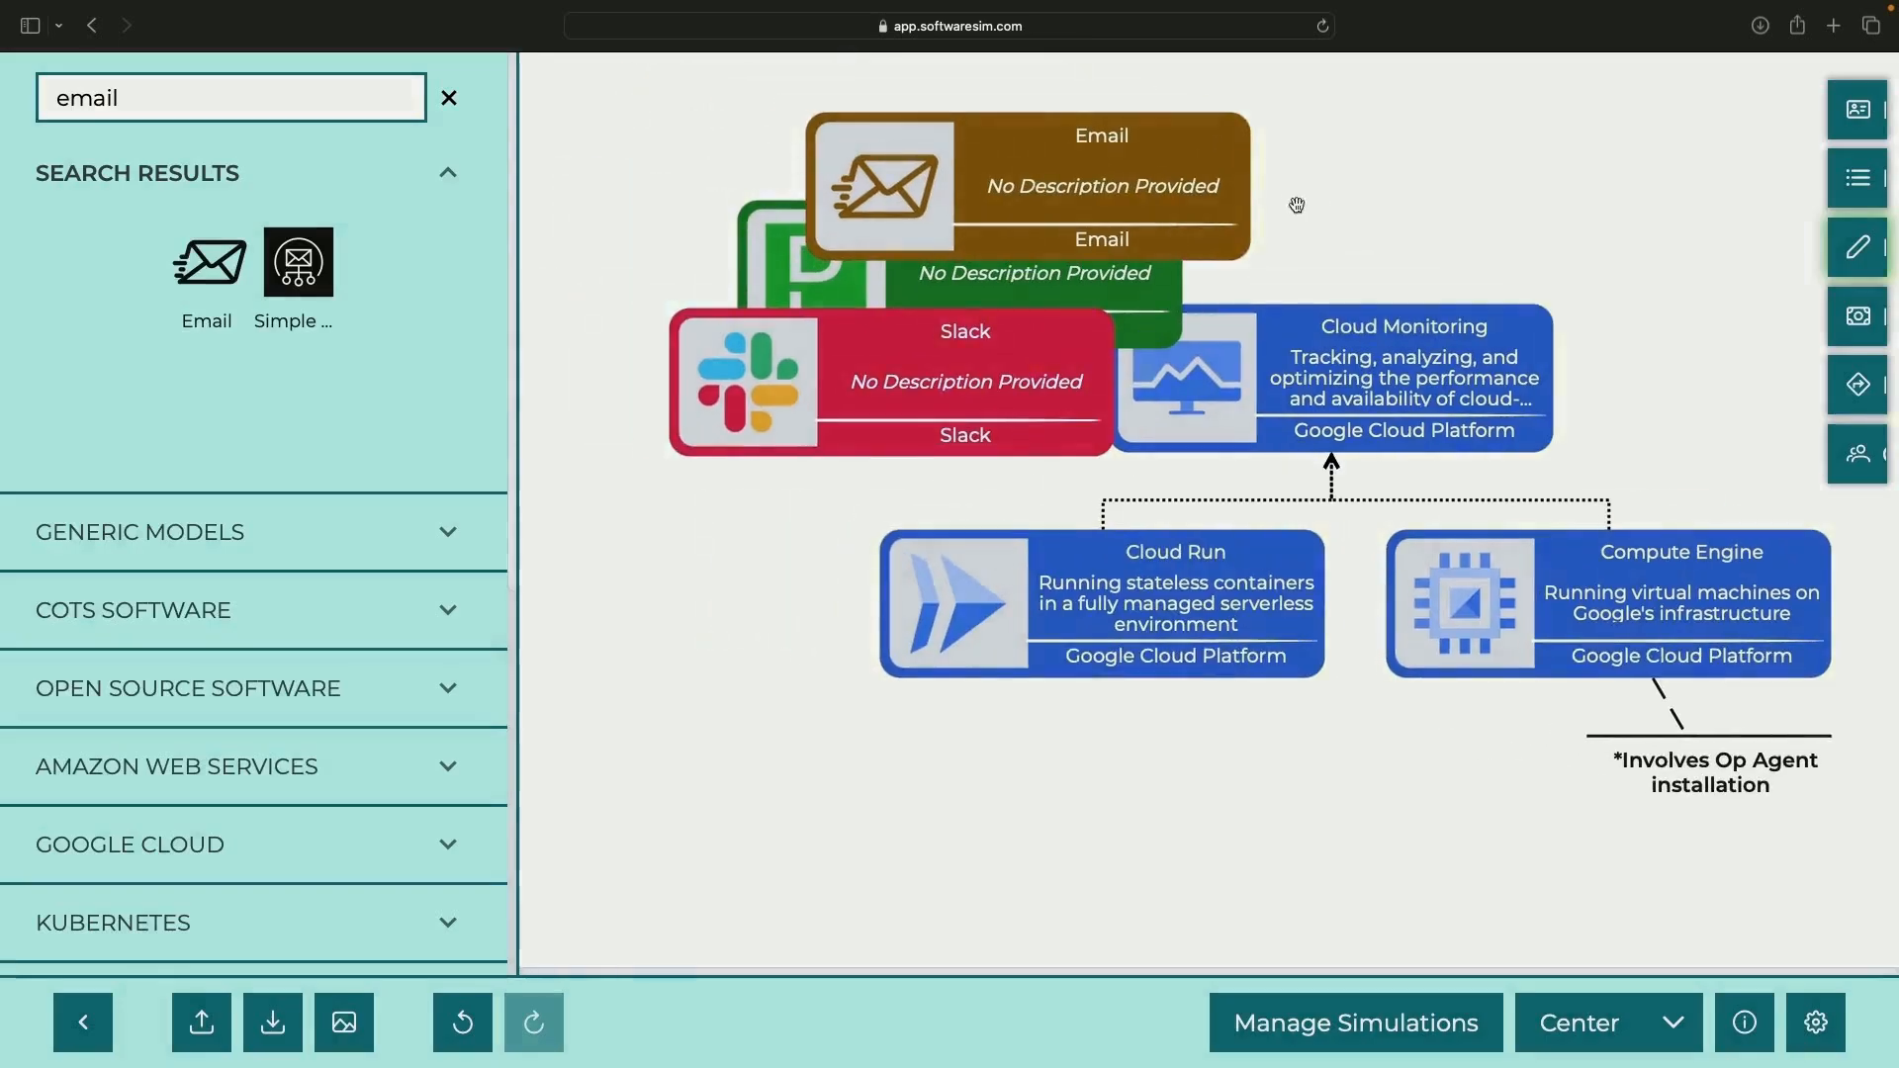
Collapse Email and PagerDuty to named squares and place PagerDuty beside Email
right_click(1293, 199)
left_click(1294, 436)
right_click(890, 270)
left_click_drag(857, 241, 1263, 157)
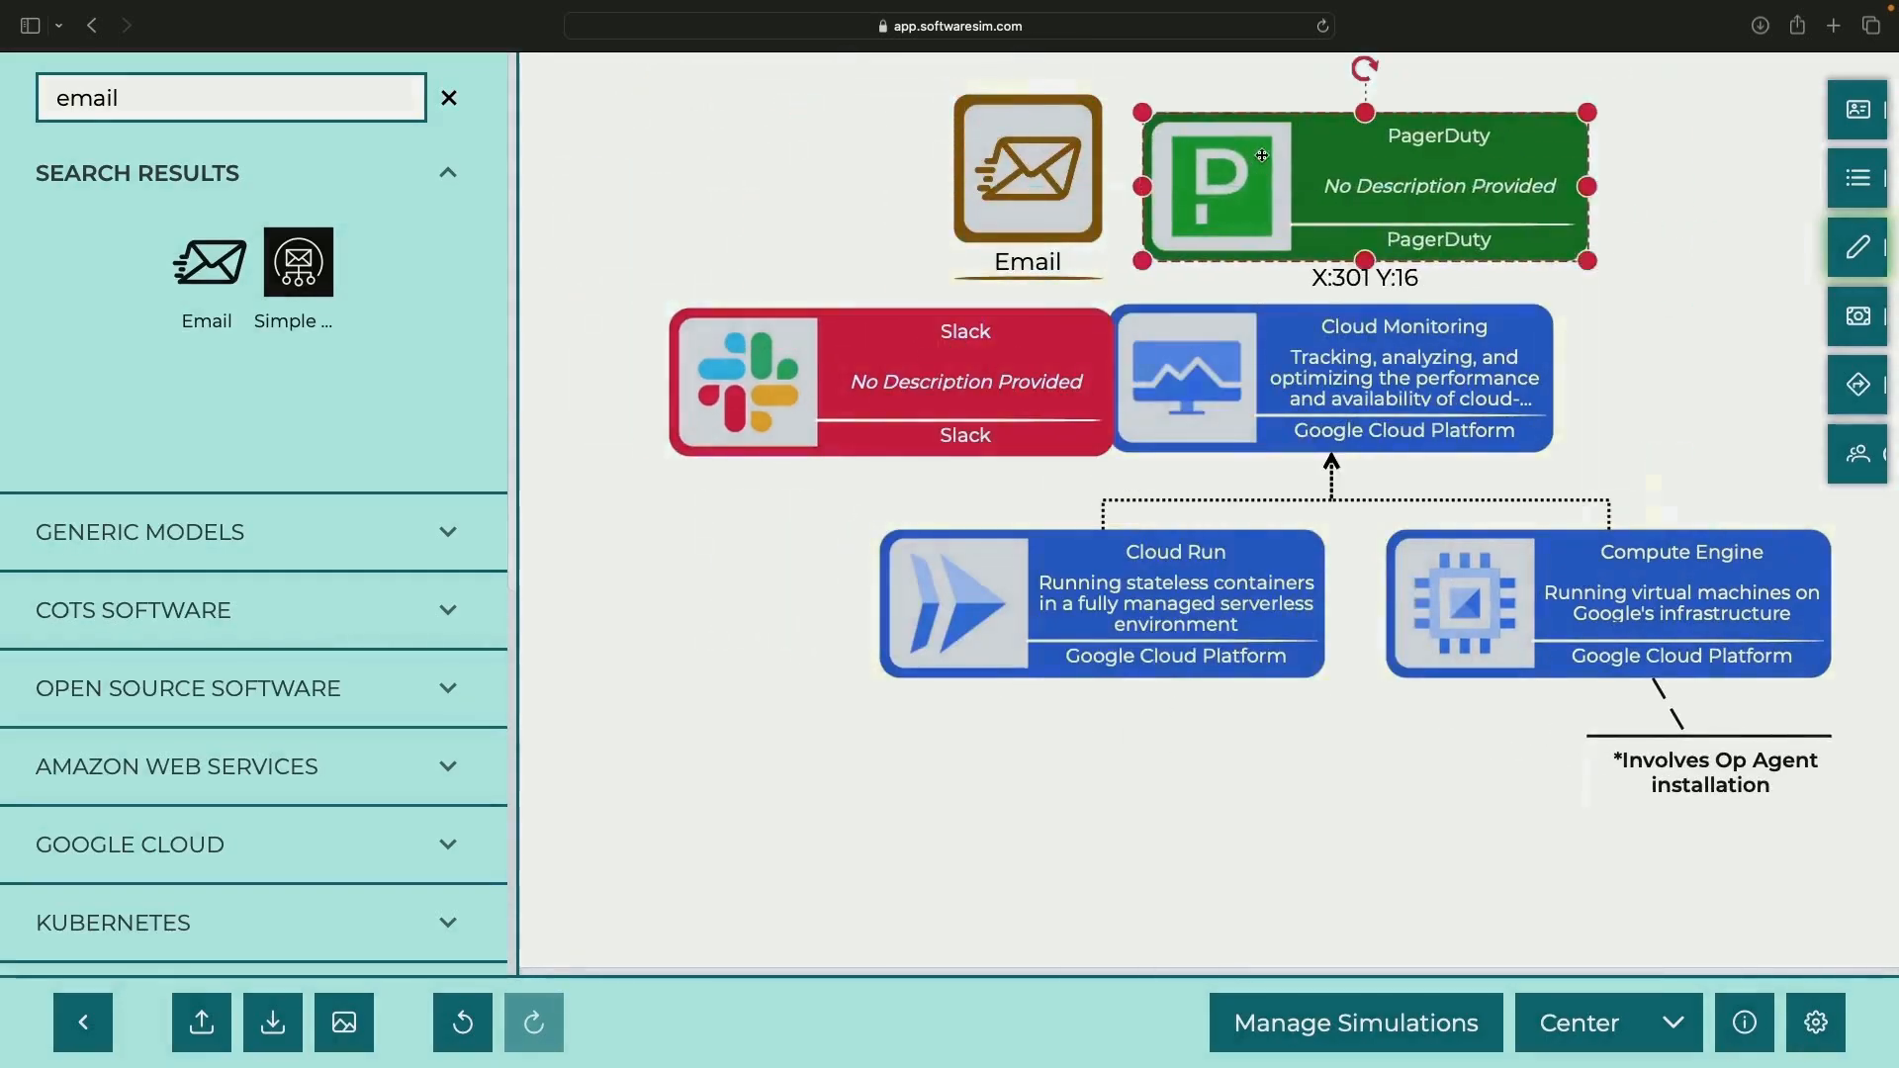
right_click(1264, 157)
left_click(1306, 397)
right_click(1347, 197)
left_click(1445, 334)
right_click(1358, 186)
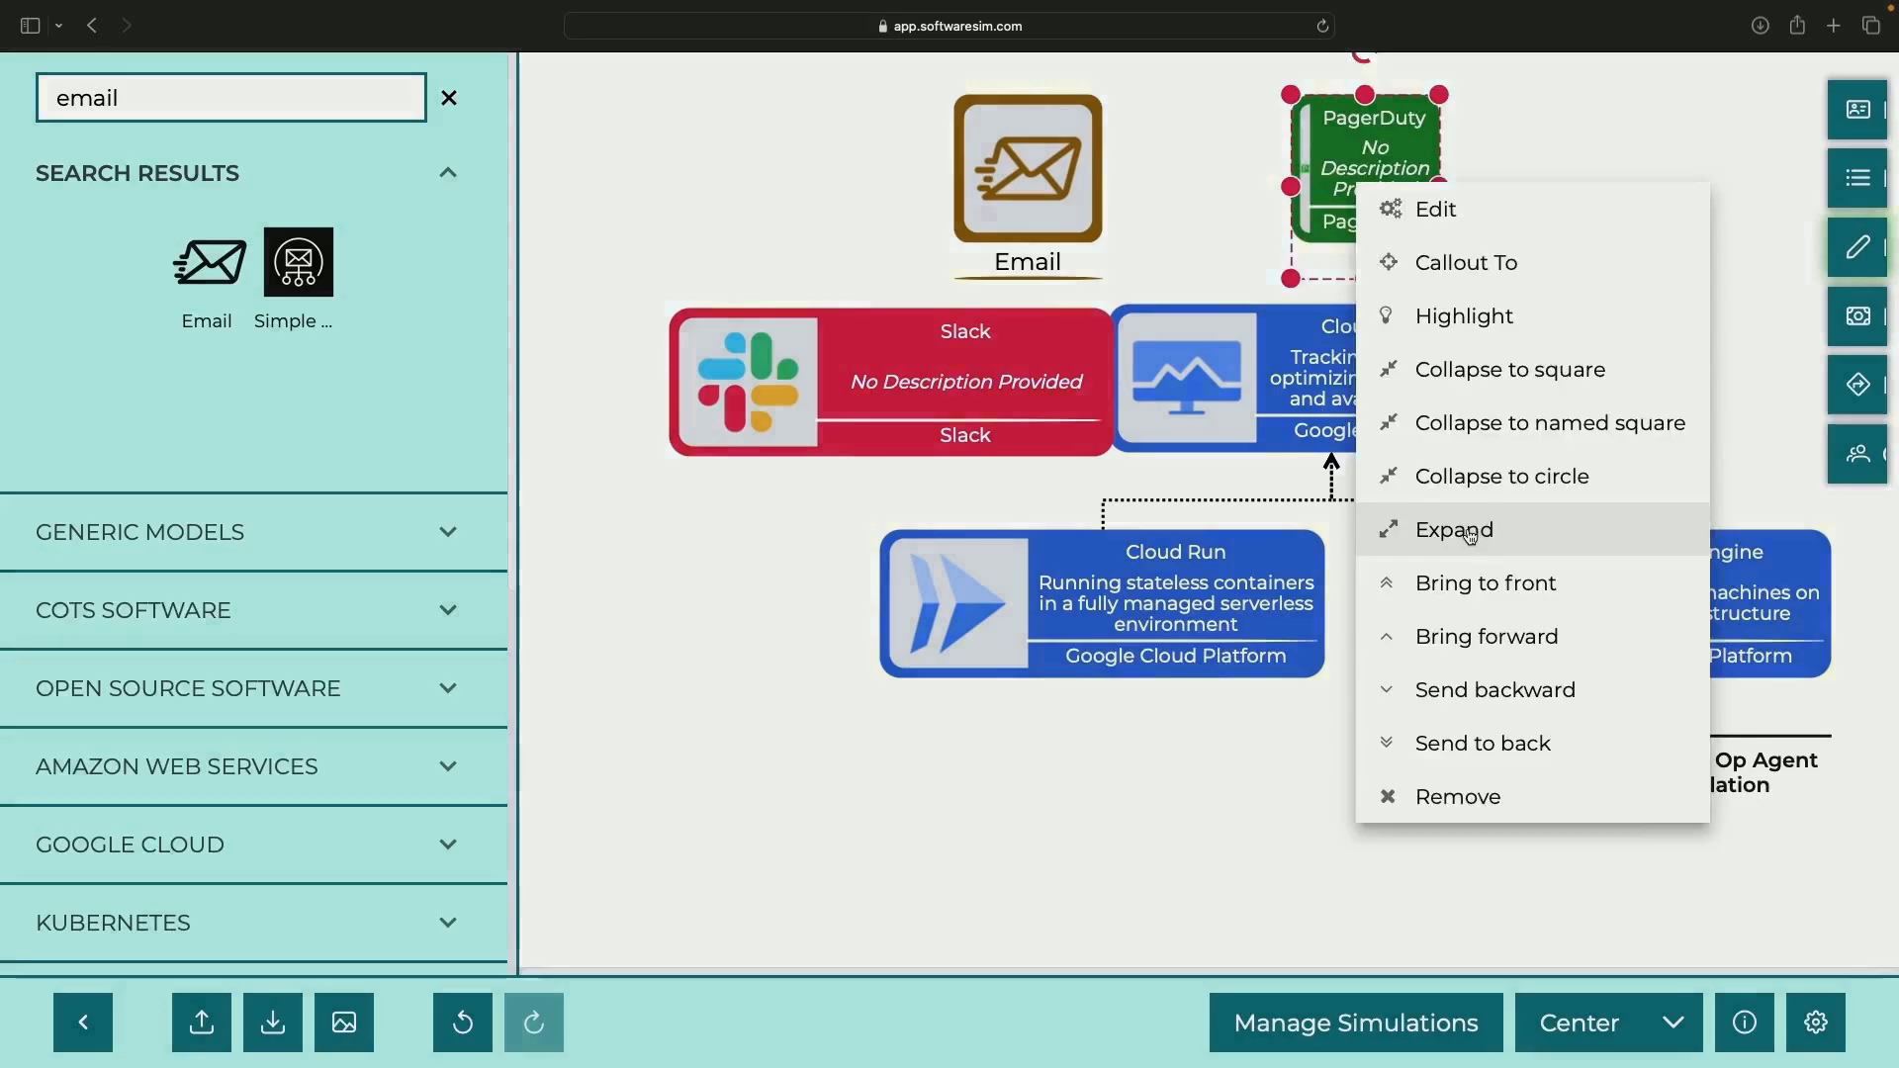
left_click(1446, 542)
right_click(1481, 150)
left_click(1607, 389)
left_click_drag(1465, 163, 1268, 198)
Move Slack up beside PagerDuty and collapse it to a named square
left_click_drag(931, 395, 1560, 184)
right_click(1525, 200)
left_click(1632, 441)
left_click(1286, 178)
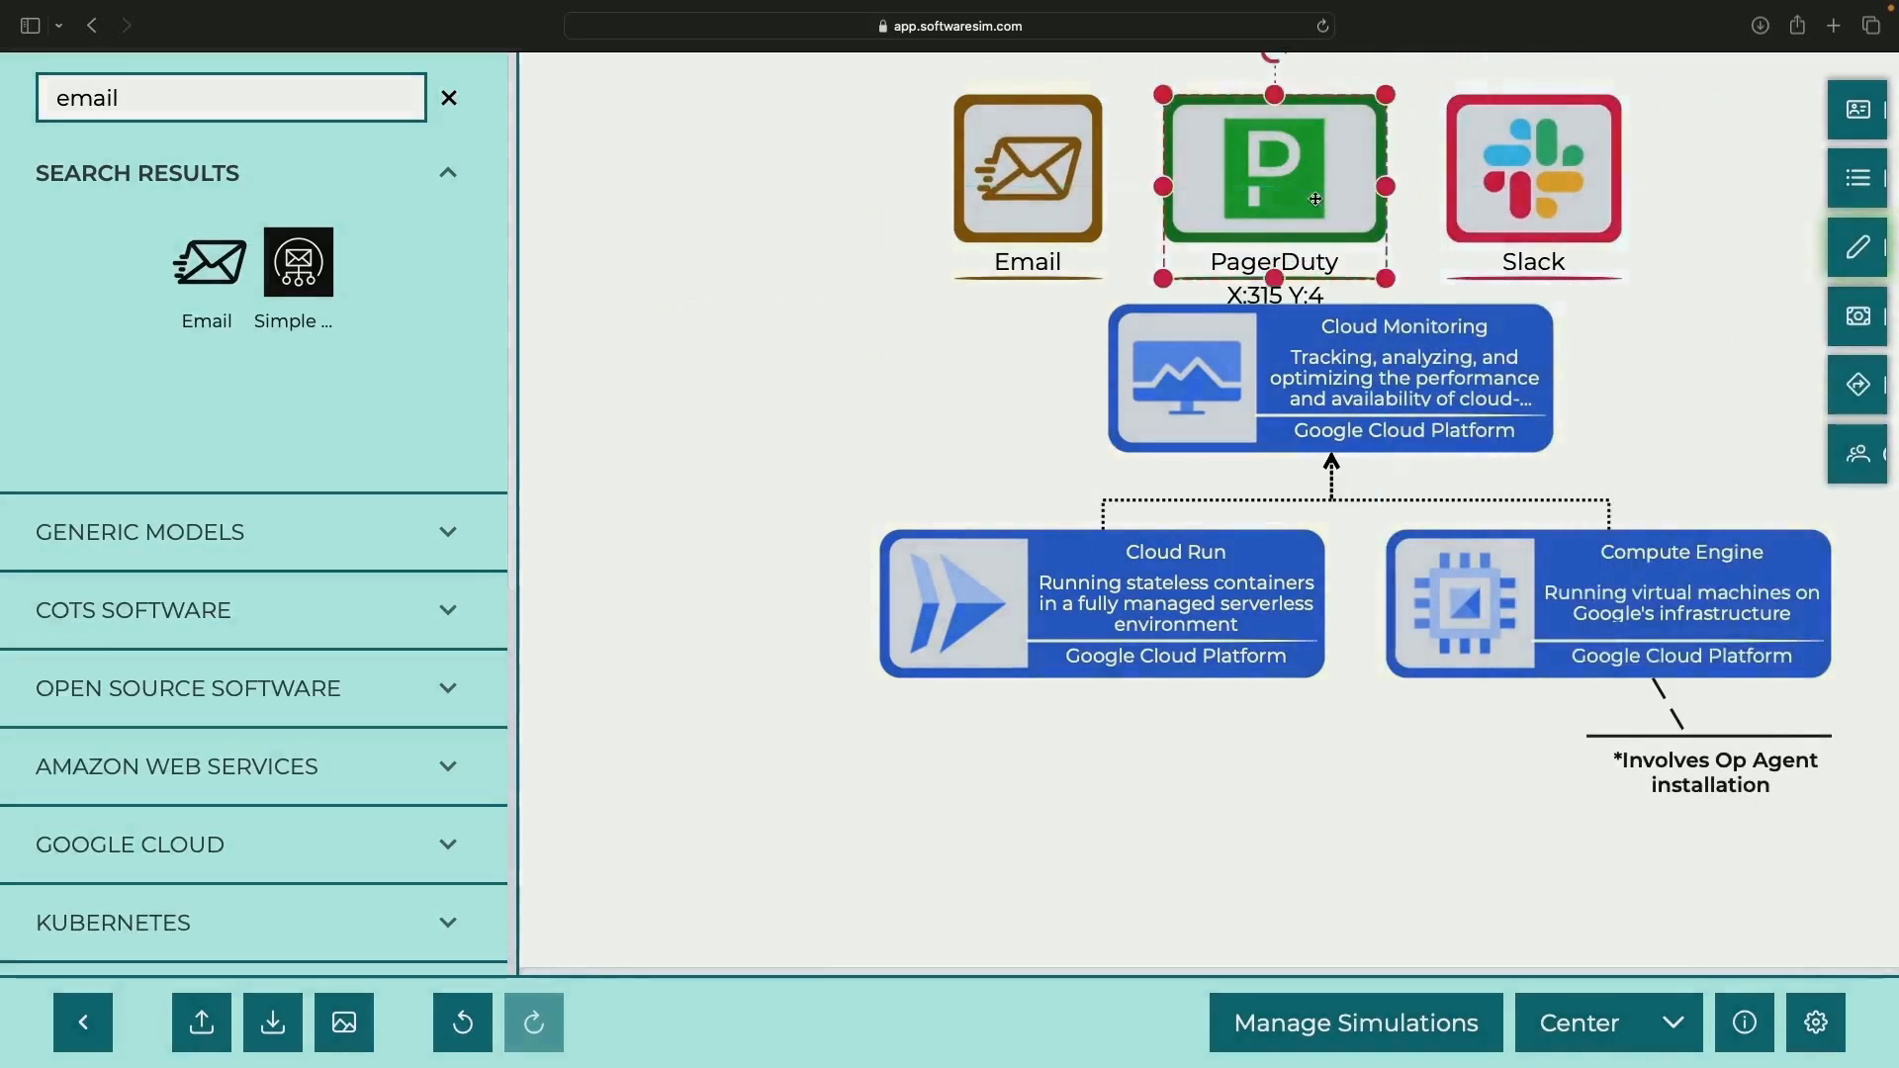
left_click_drag(1308, 368, 1302, 395)
Draw a straight arrow from Cloud Monitoring to the Email icon
scroll(362, 639, "down", 7)
scroll(362, 639, "down", 1)
left_click(297, 661)
left_click_drag(175, 767, 942, 401)
left_click_drag(890, 349, 1103, 437)
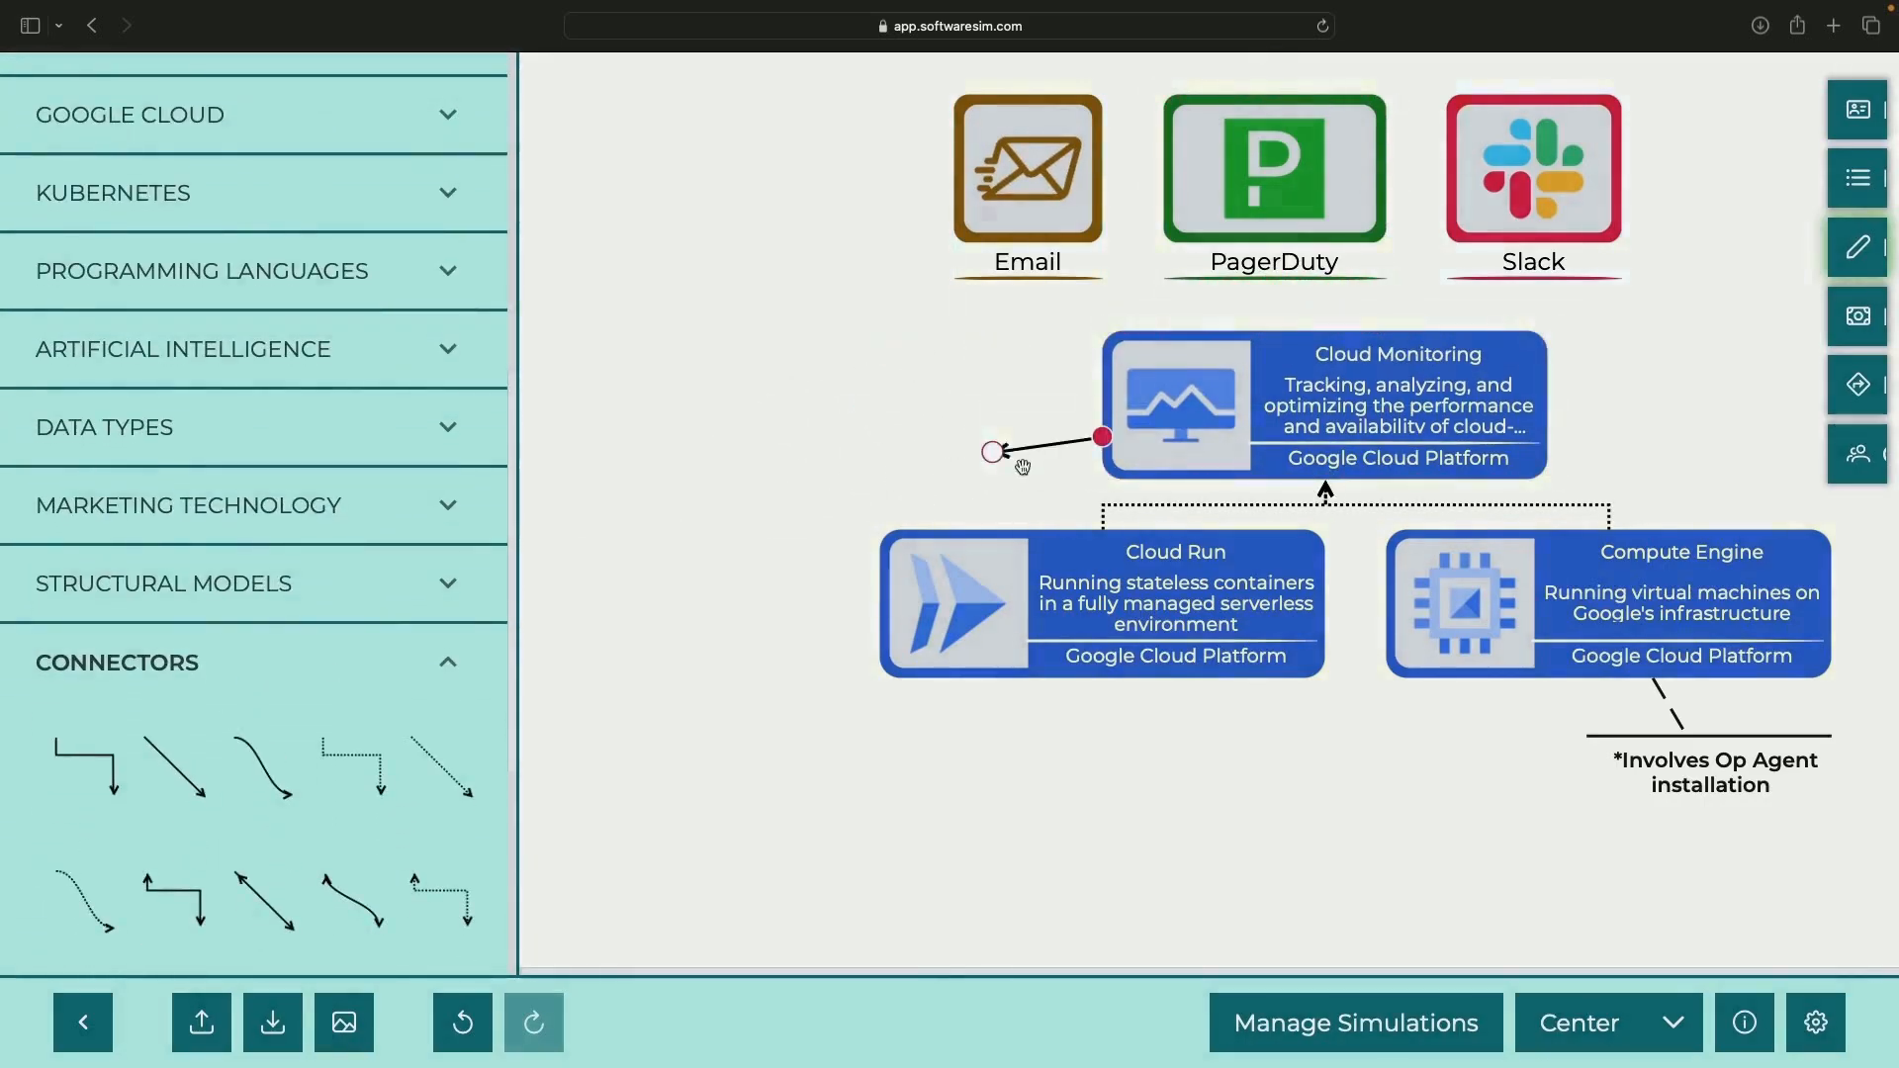
left_click_drag(992, 497, 1528, 146)
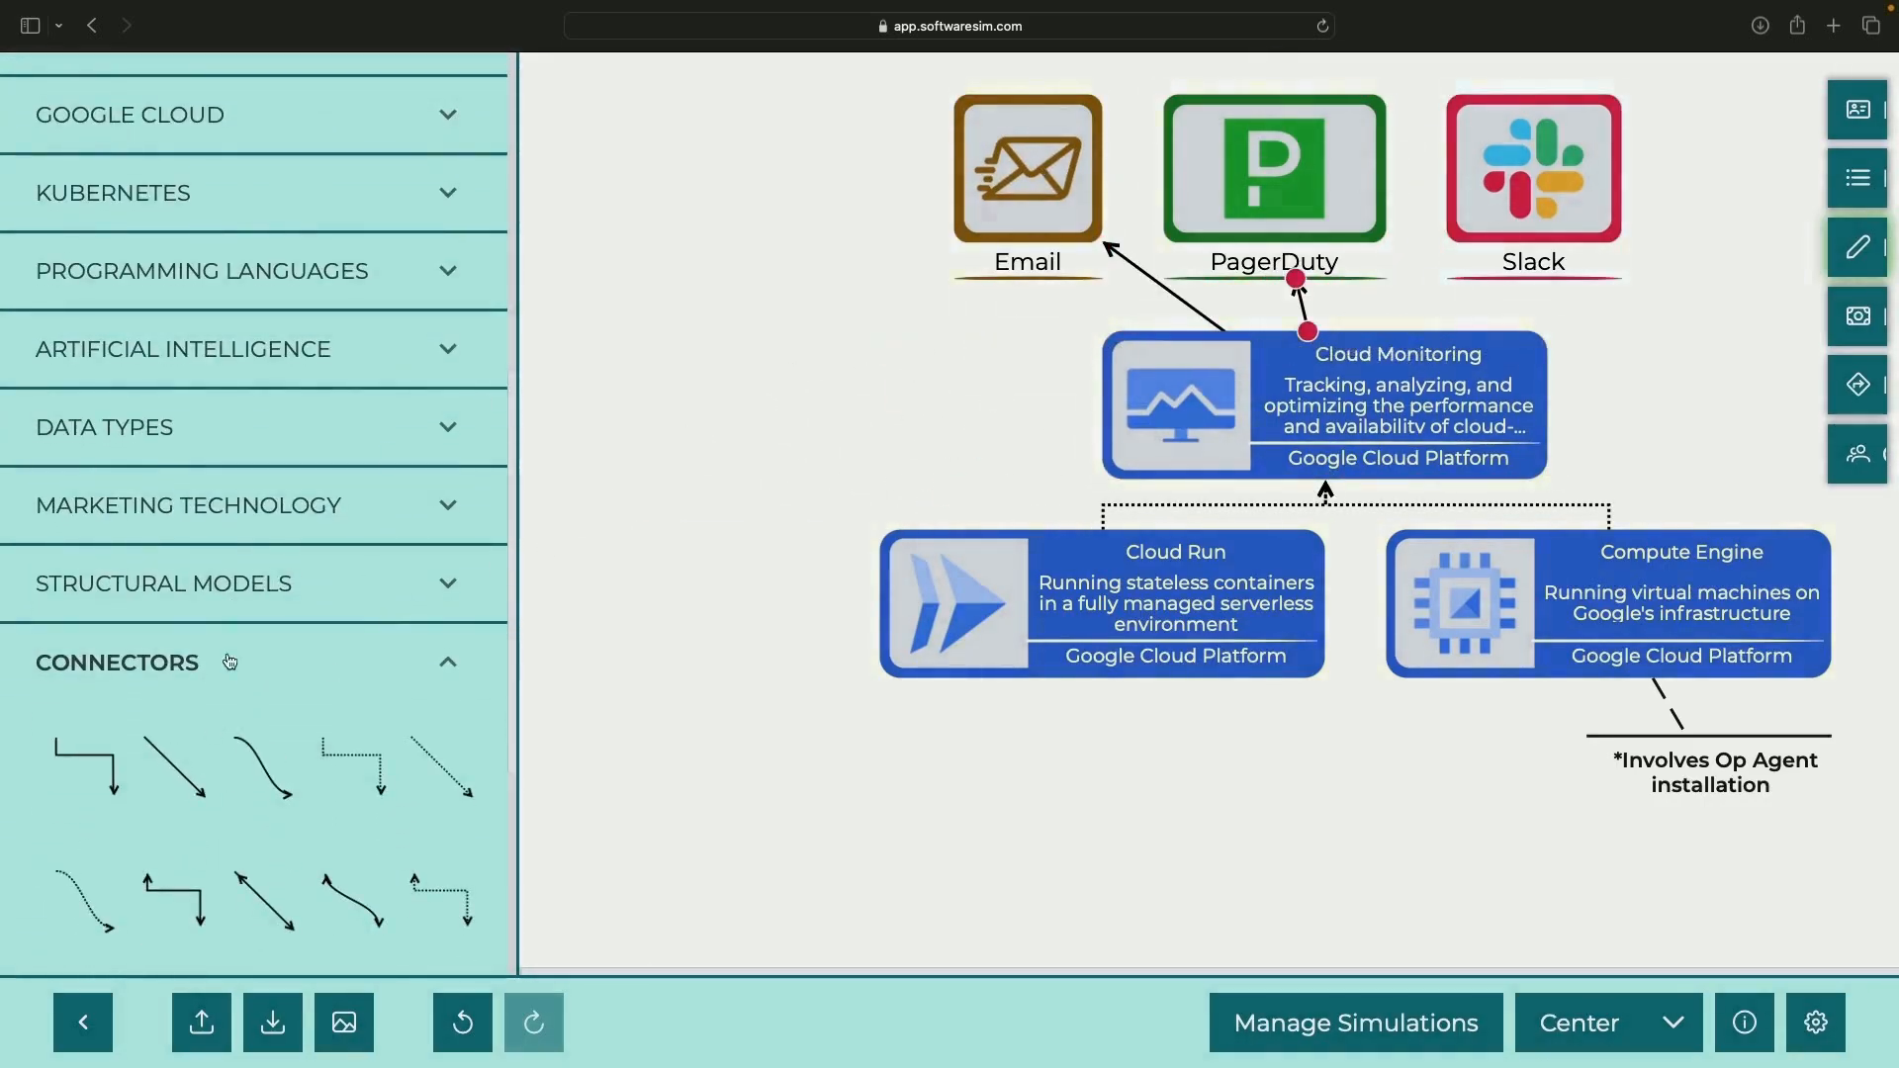